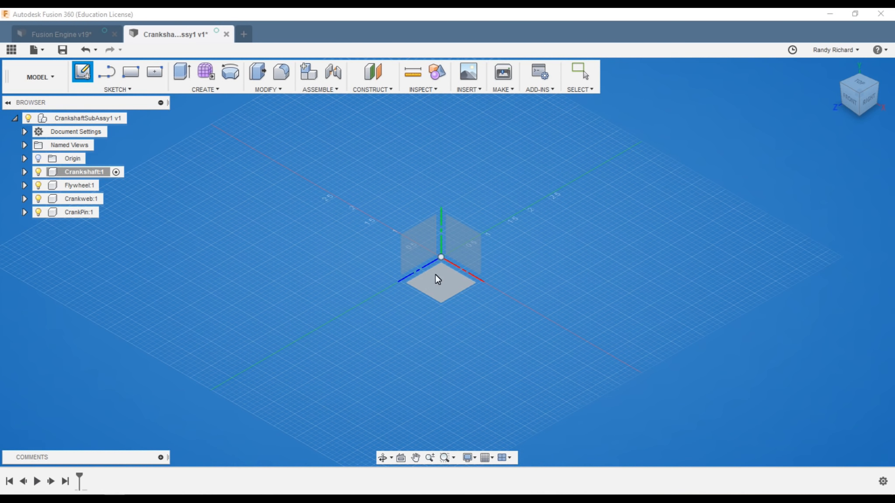
- Sketch a 0.25 in diameter circle centred on the origin on the front plane and finish the sketch
click(460, 248)
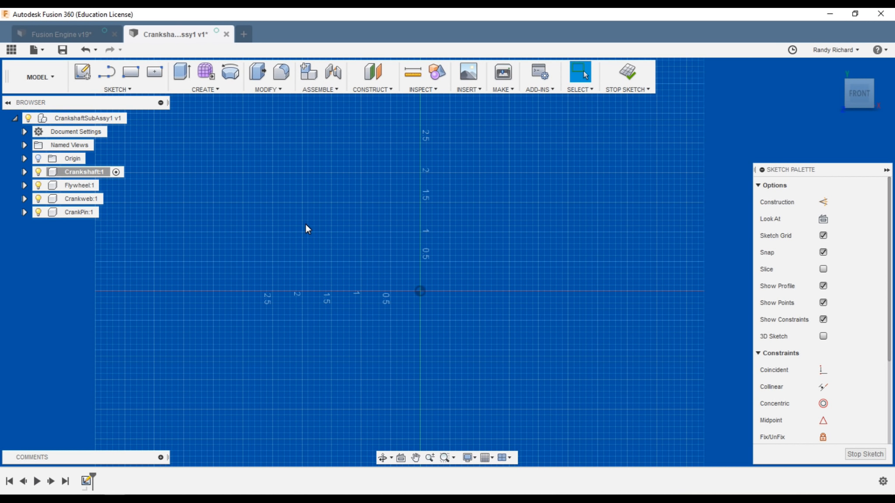
key(c)
click(419, 292)
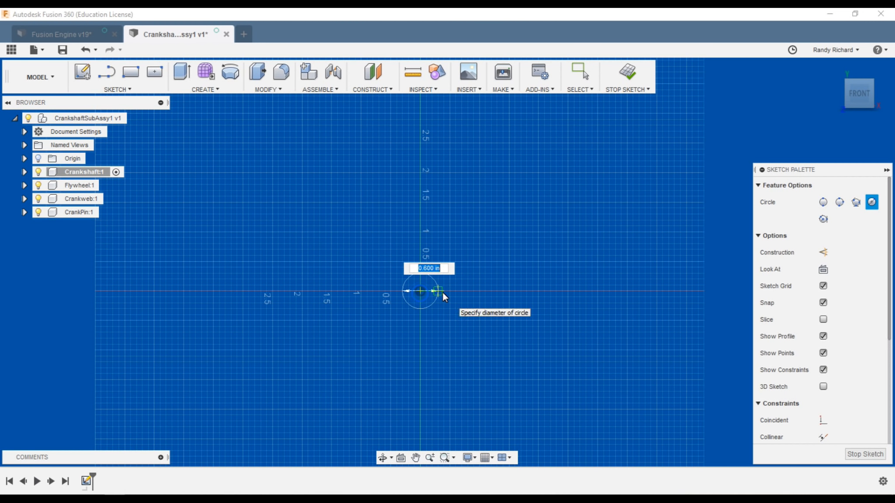
text(.25)
key(Return)
key(Escape)
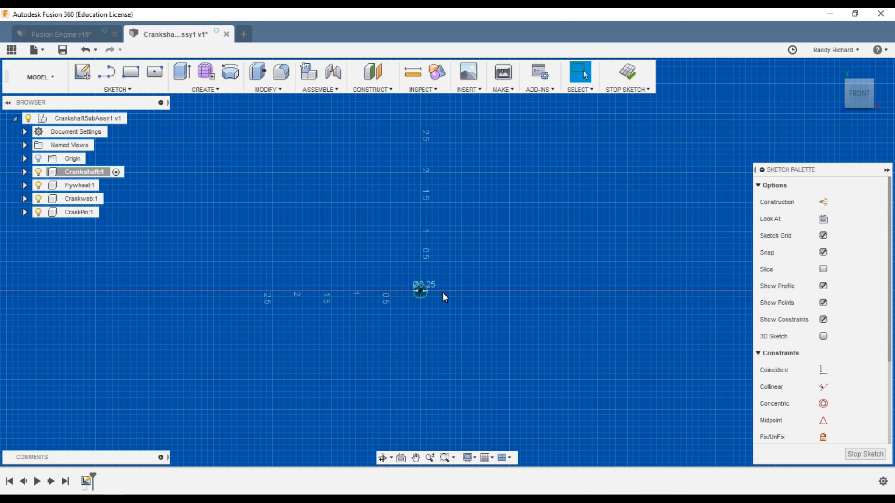
click(631, 76)
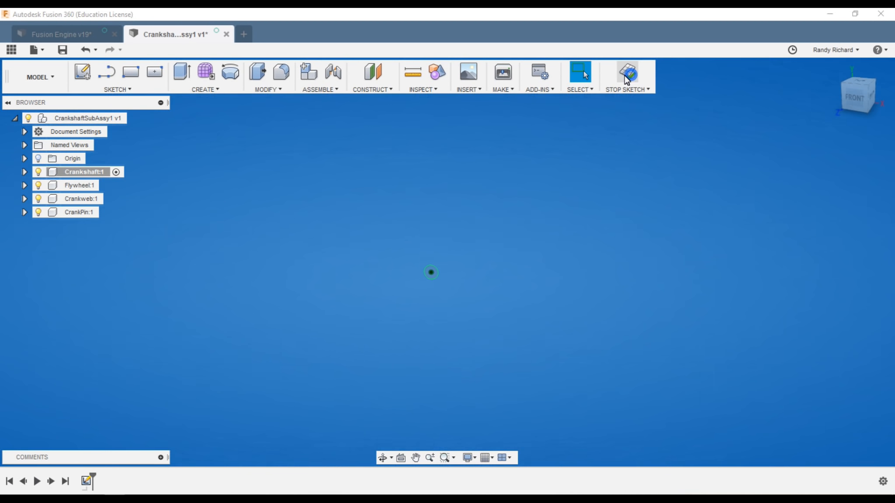
- Extrude the circle profile 2.5 in to one side as a new body
click(251, 81)
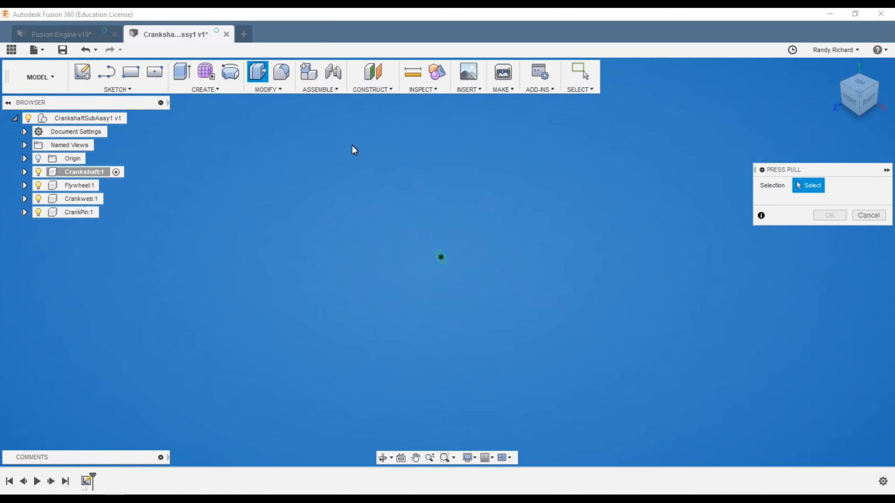
click(442, 259)
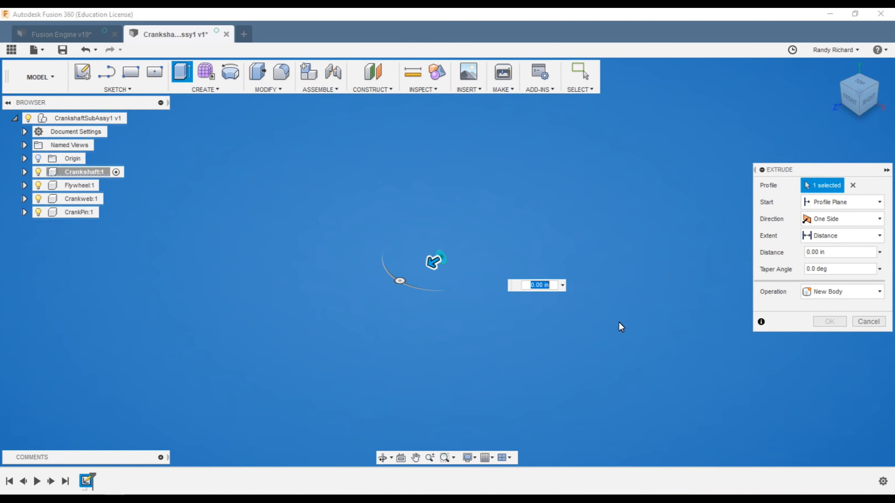
text(2.5)
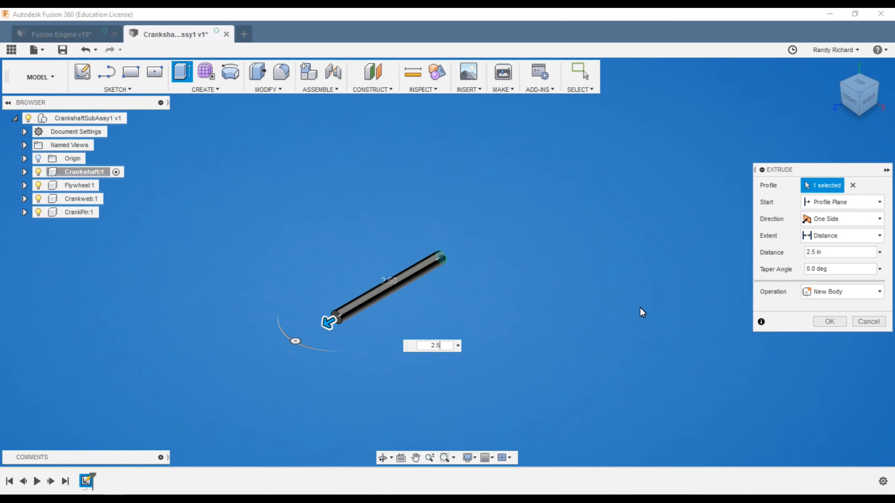
key(Return)
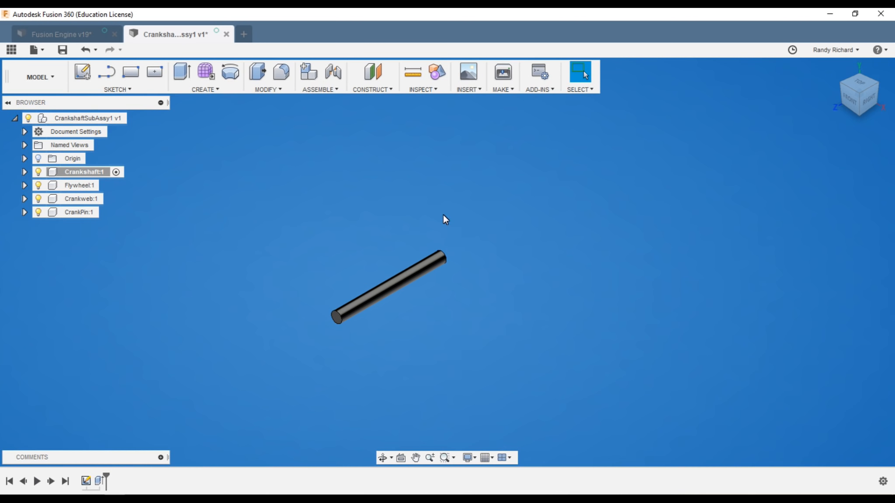
- Chamfer the edges at both ends of the shaft with an equal distance of 0.02 in
click(278, 88)
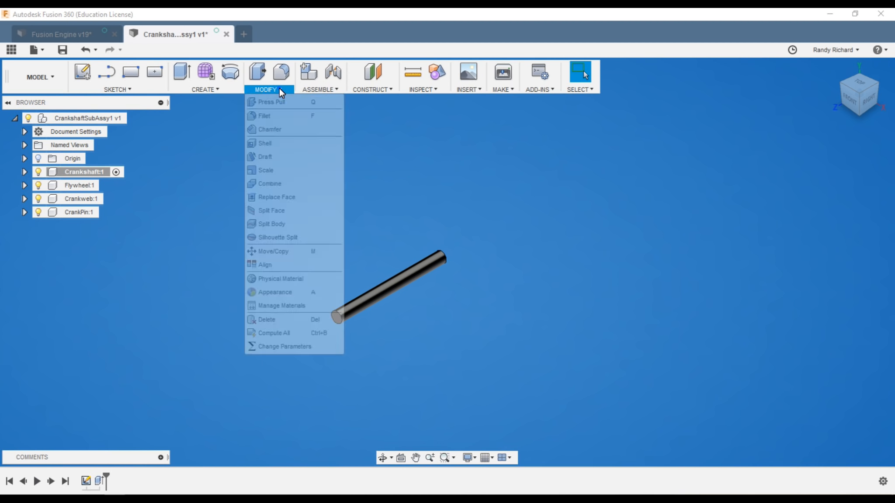
click(267, 131)
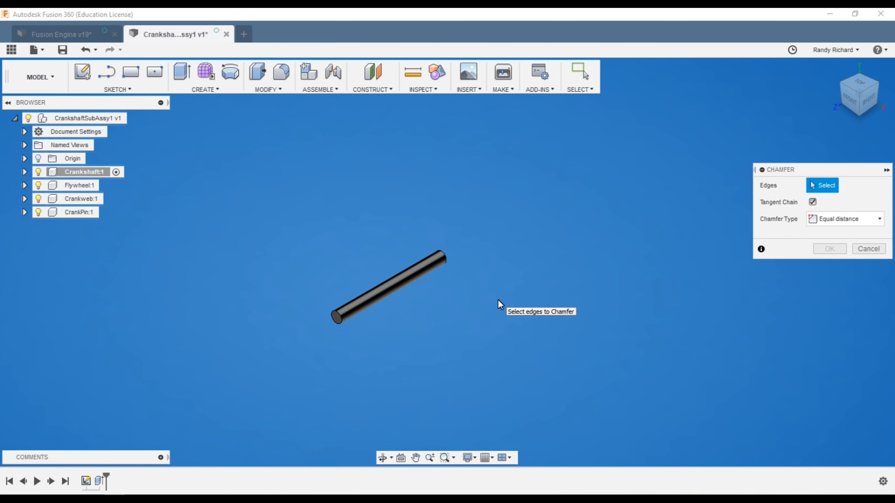
click(341, 314)
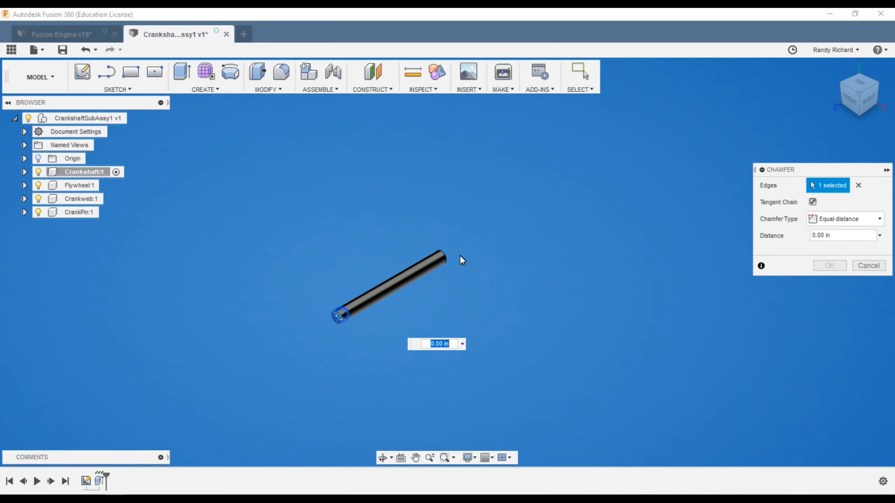
click(446, 258)
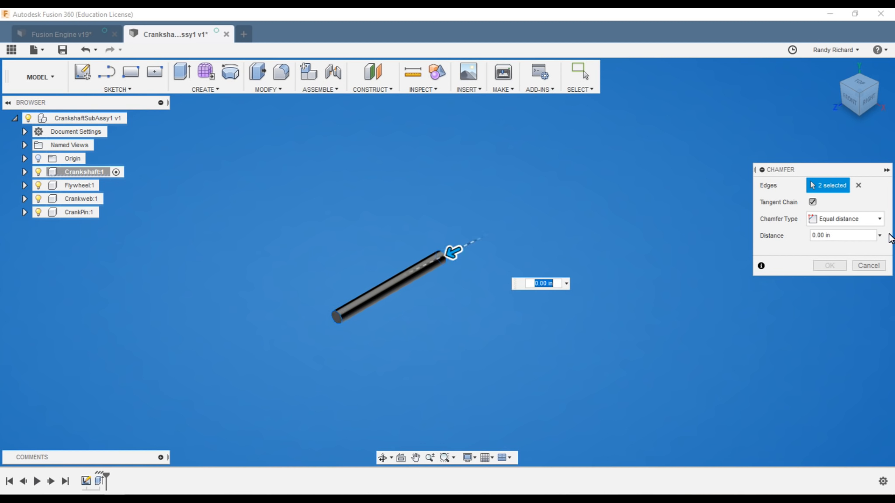
click(823, 236)
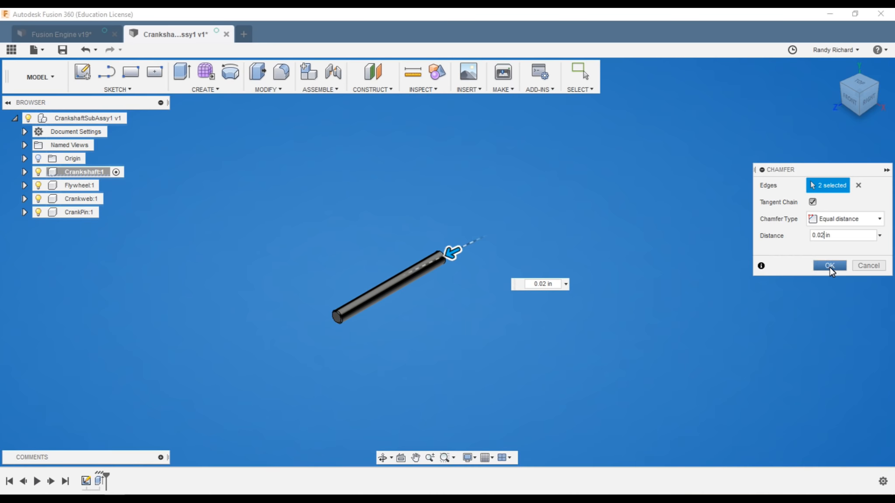
click(829, 265)
- Create a new sketch on the flat end face at the back of the shaft
scroll(349, 324, up, 5)
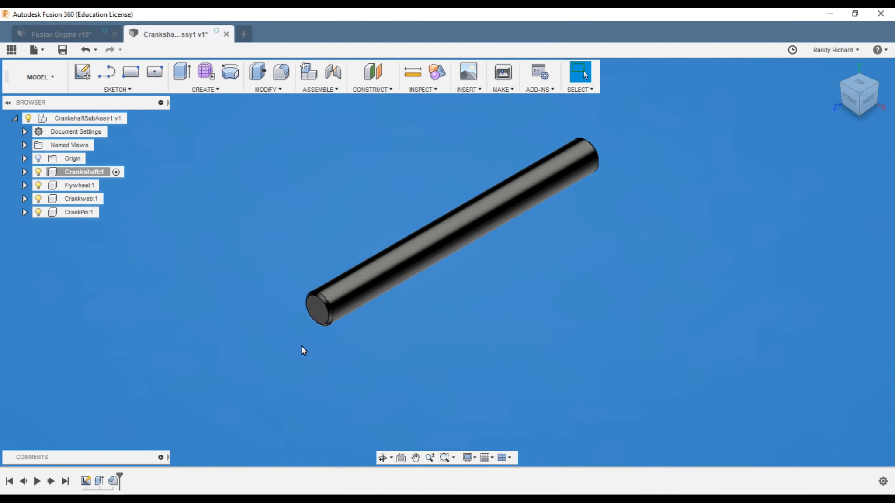
mouse_move(769, 118)
shift+middle_down()
mouse_move(843, 86)
mouse_move(763, 99)
mouse_move(699, 90)
shift+middle_up()
key(s)
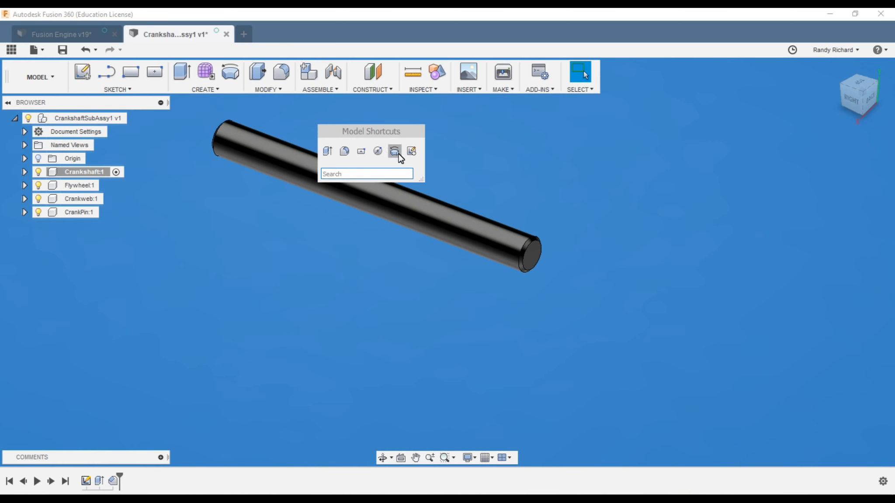
click(415, 158)
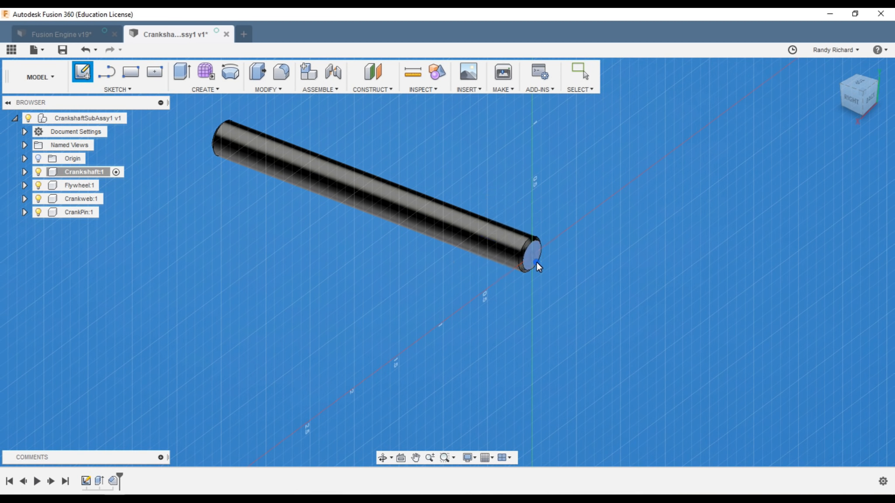
click(537, 262)
scroll(484, 216, up, 4)
scroll(414, 225, up, 3)
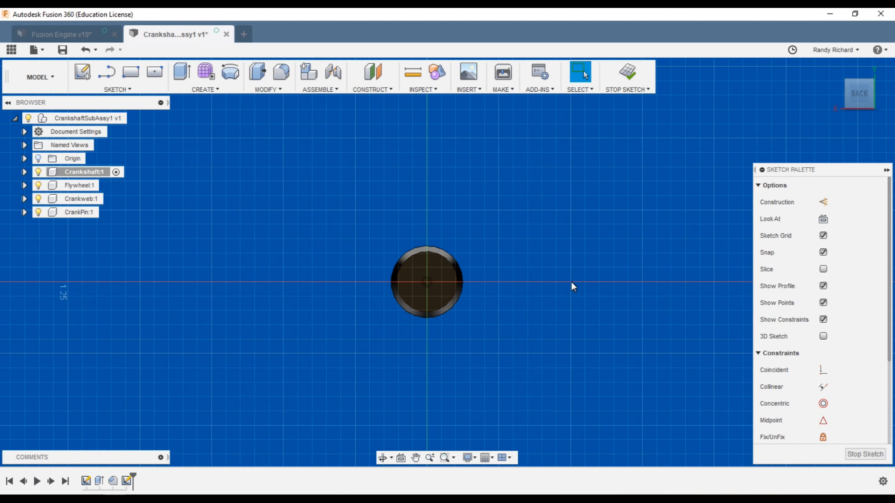
scroll(573, 280, up, 3)
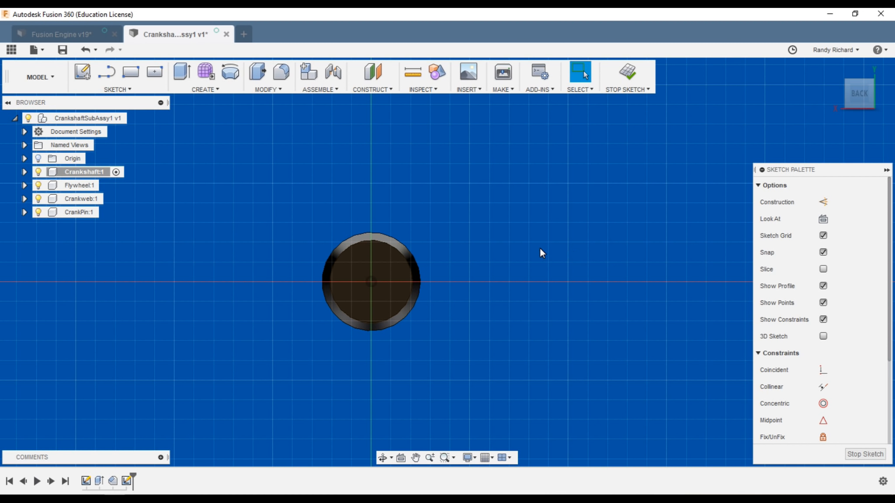
scroll(339, 291, up, 2)
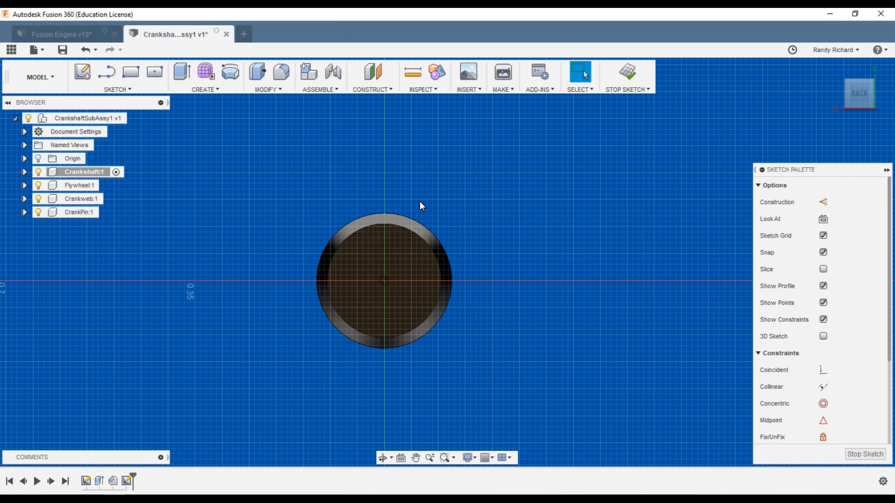
key(l)
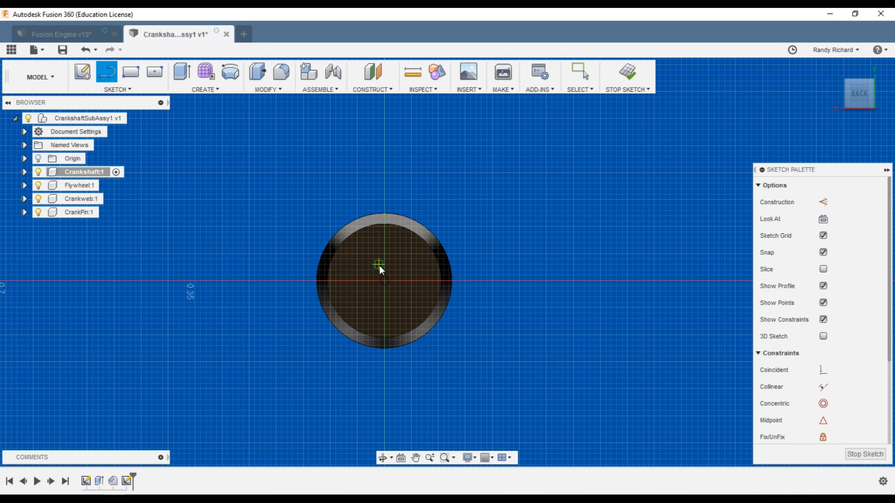
click(348, 241)
click(422, 238)
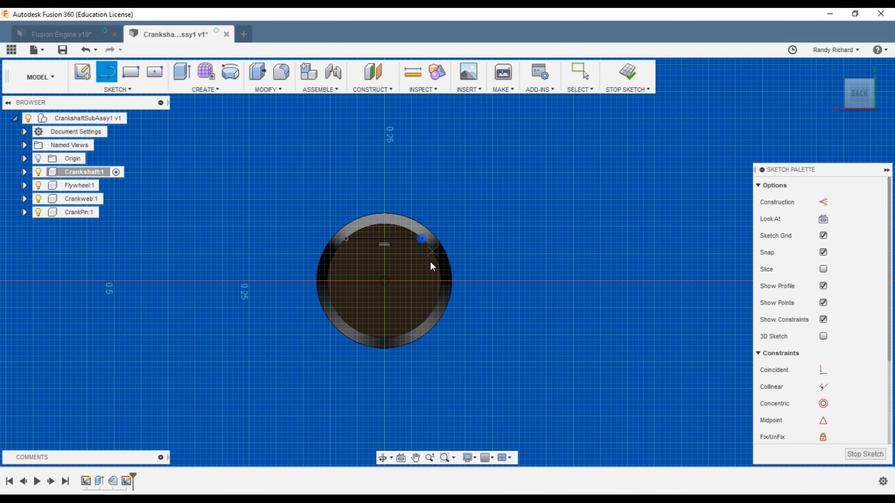
key(Escape)
click(387, 240)
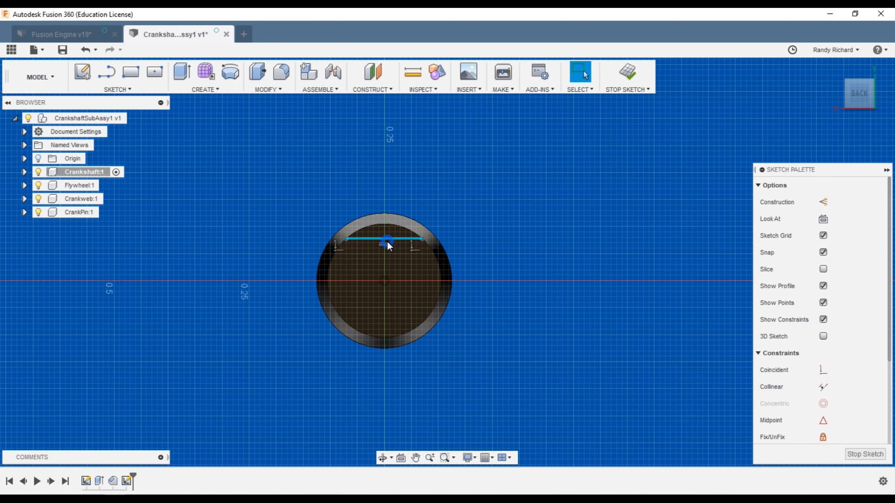
key(Delete)
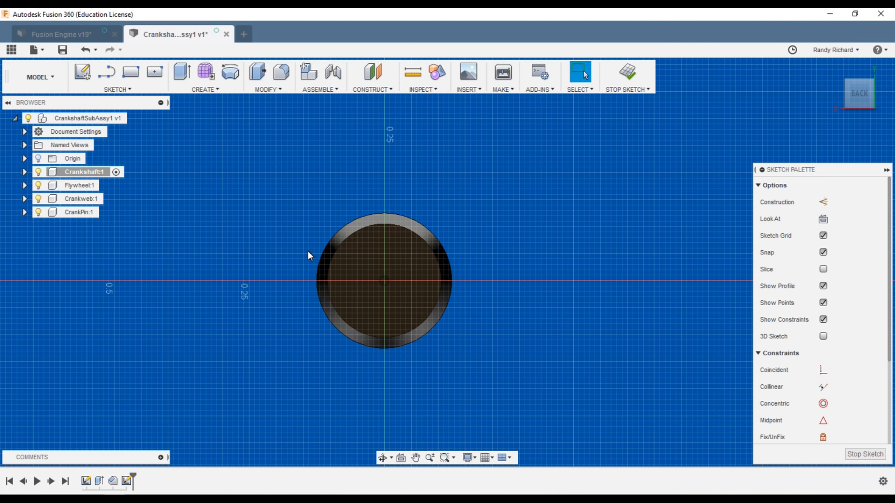
key(l)
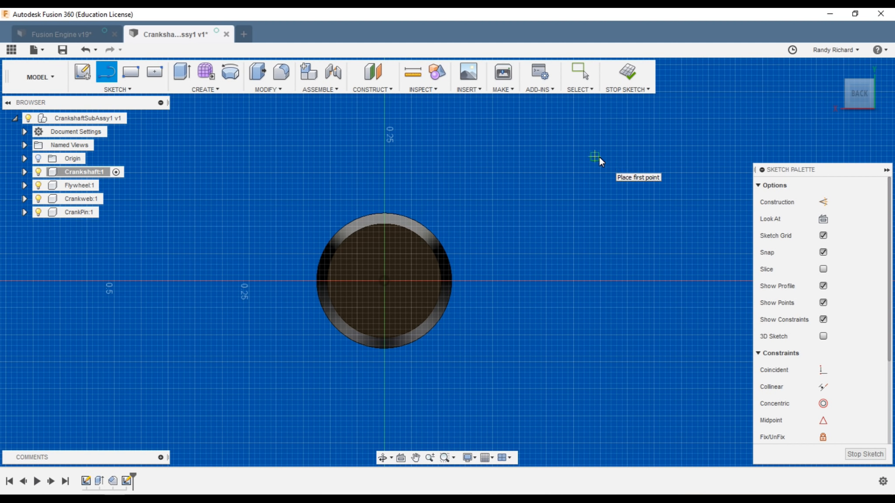
key(Escape)
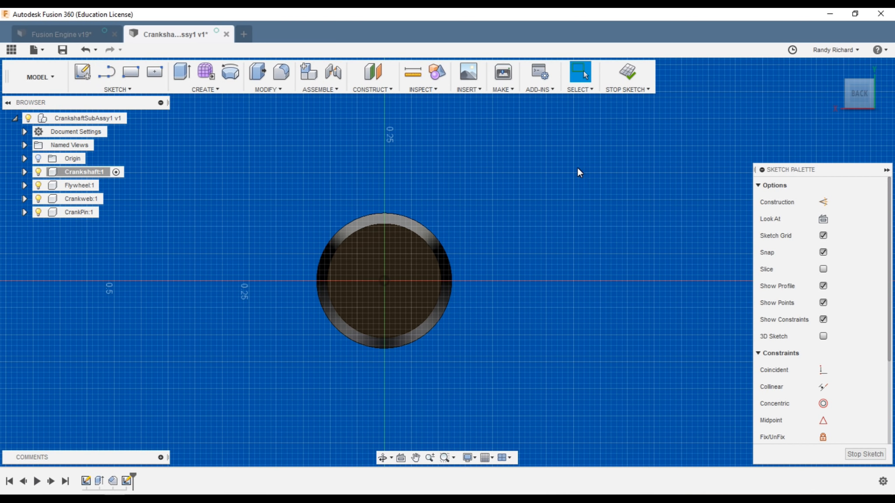
- Project the shaft's outer circular edge into the sketch with the projection link kept on
key(p)
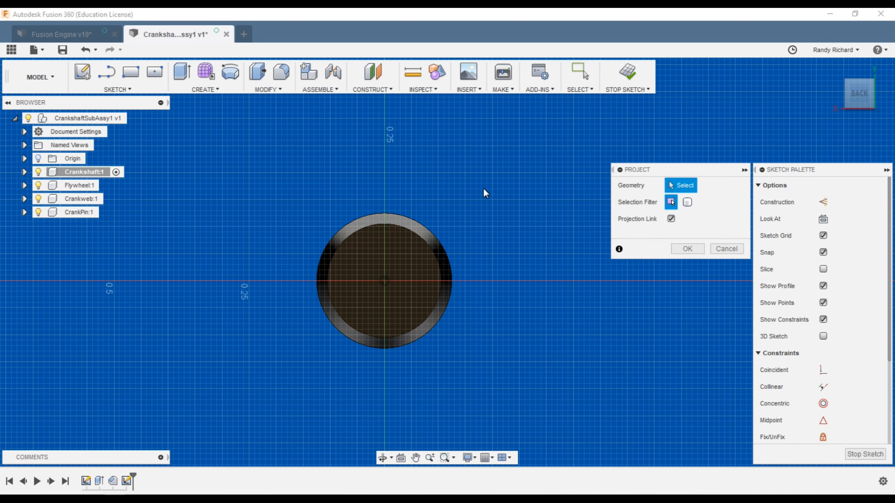
click(417, 222)
click(686, 248)
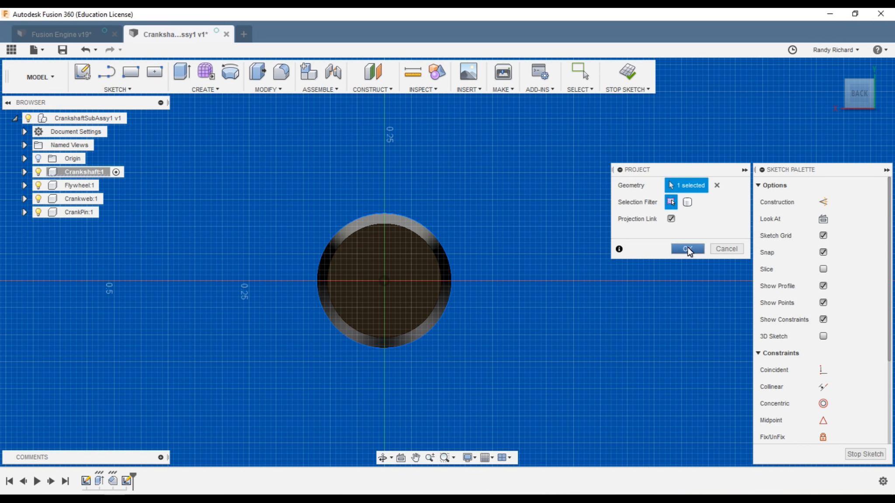
- Examine the projected circle against the chamfered shaft end from an angle and return to the face-on view
mouse_move(856, 95)
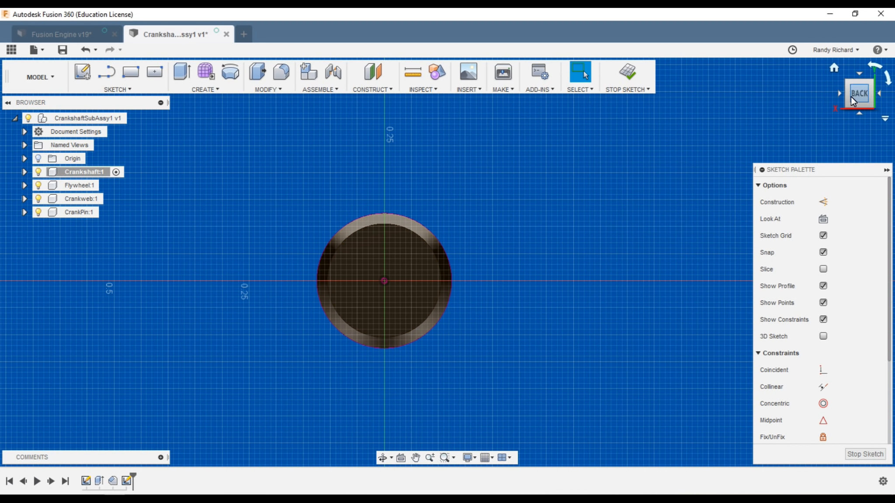
drag(857, 94, 742, 98)
scroll(454, 219, up, 3)
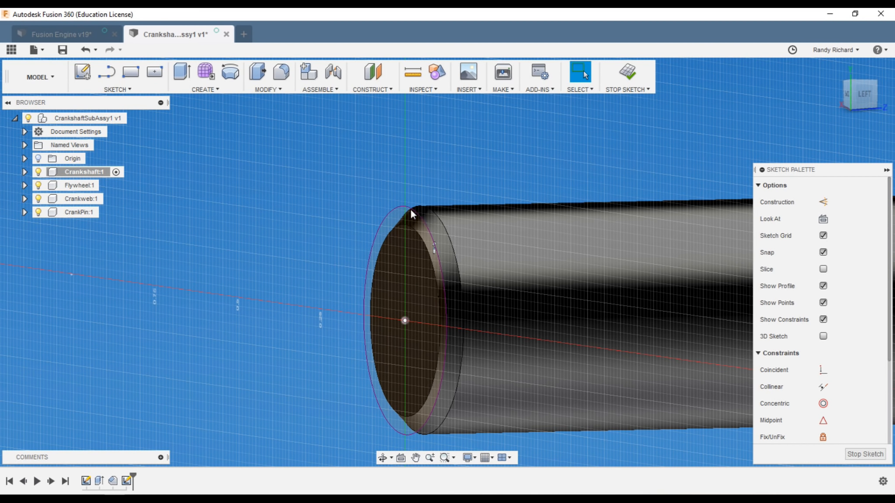
mouse_move(872, 100)
mouse_down()
mouse_move(851, 91)
mouse_move(889, 102)
mouse_move(9, 104)
mouse_move(23, 106)
mouse_up()
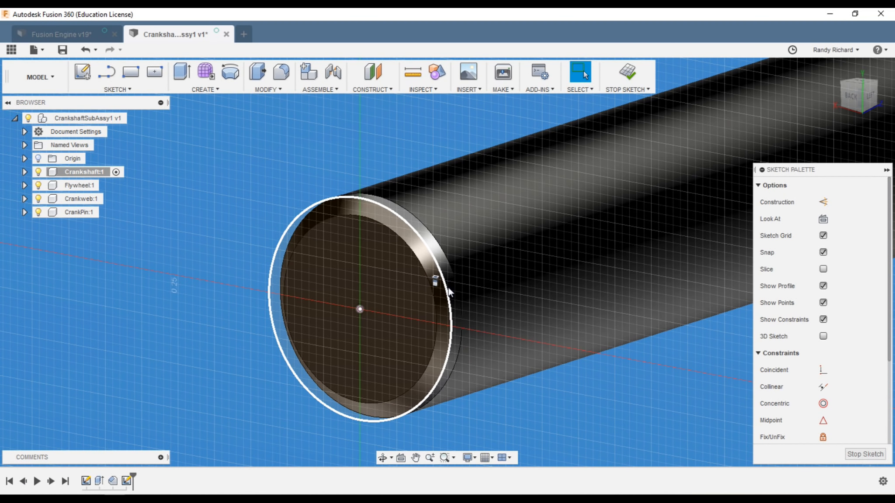
click(403, 458)
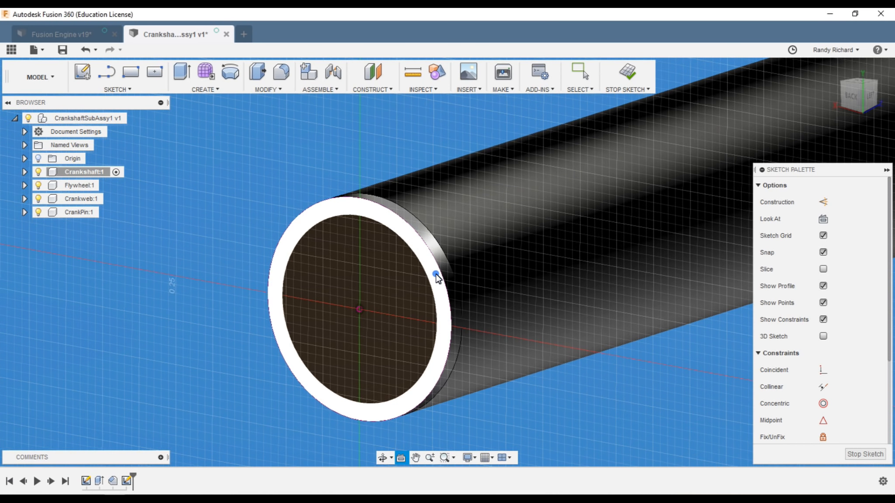
click(437, 278)
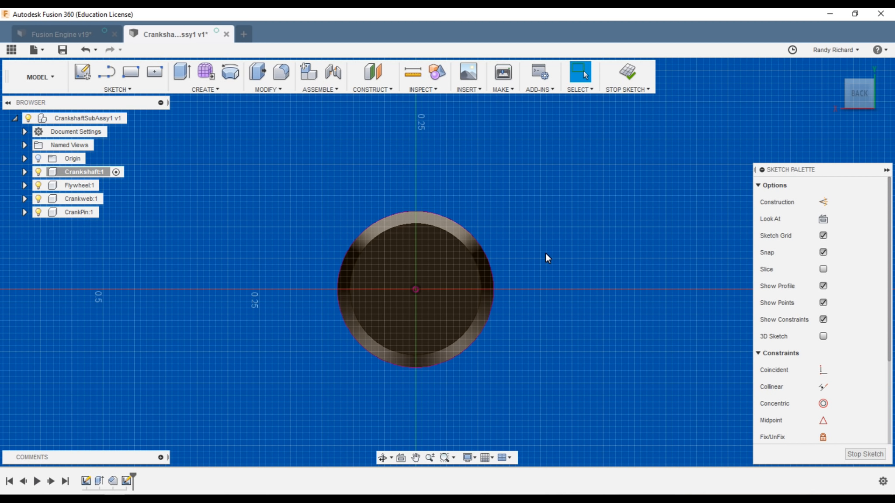
- Sketch a horizontal line across the upper part of the shaft end, with both endpoints on the projected circle
key(l)
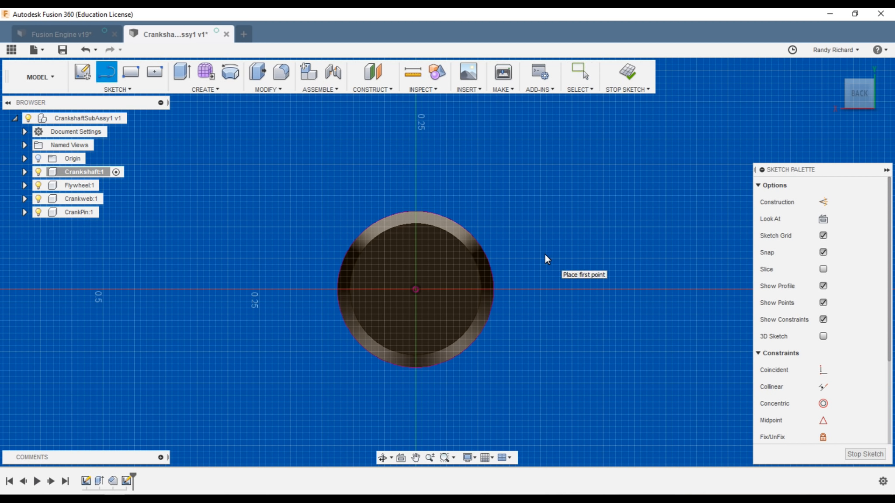
click(359, 236)
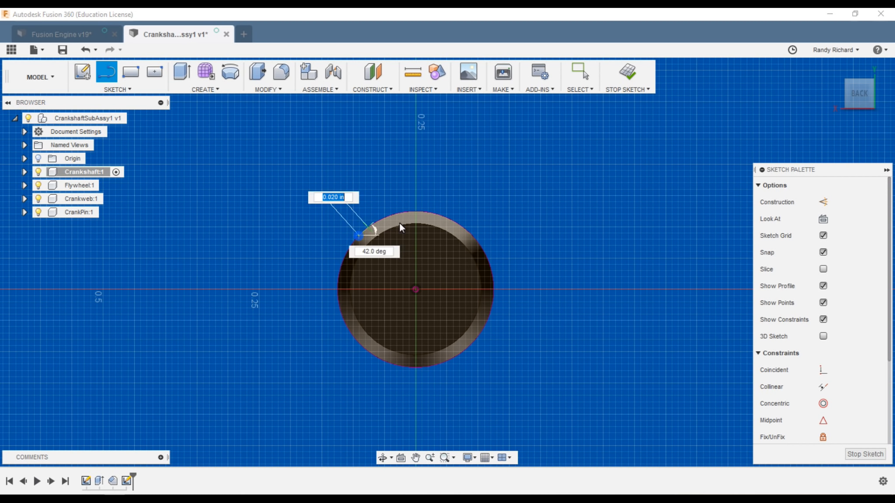
double_click(472, 236)
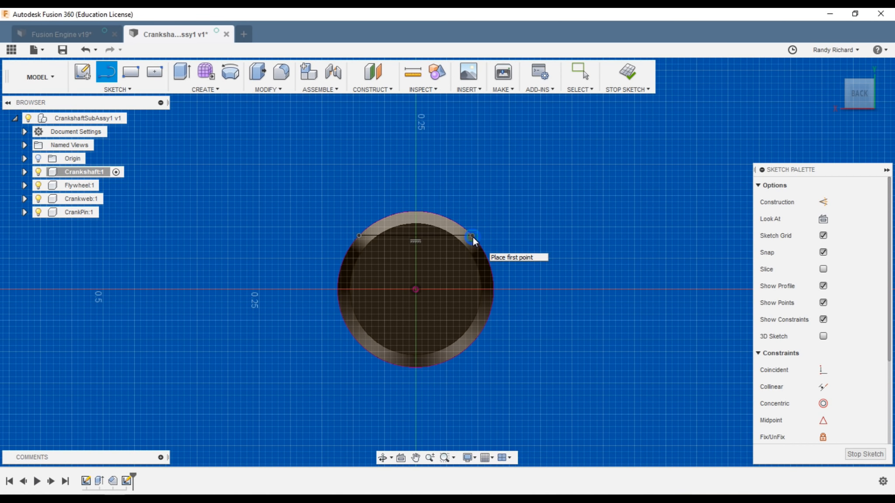
- Dimension the horizontal line 0.1 in from the shaft's center point
key(Escape)
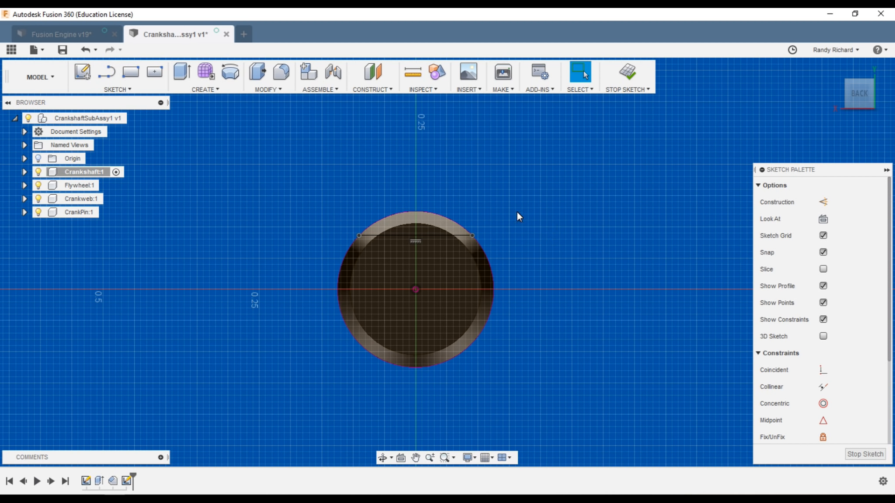
click(415, 291)
click(422, 235)
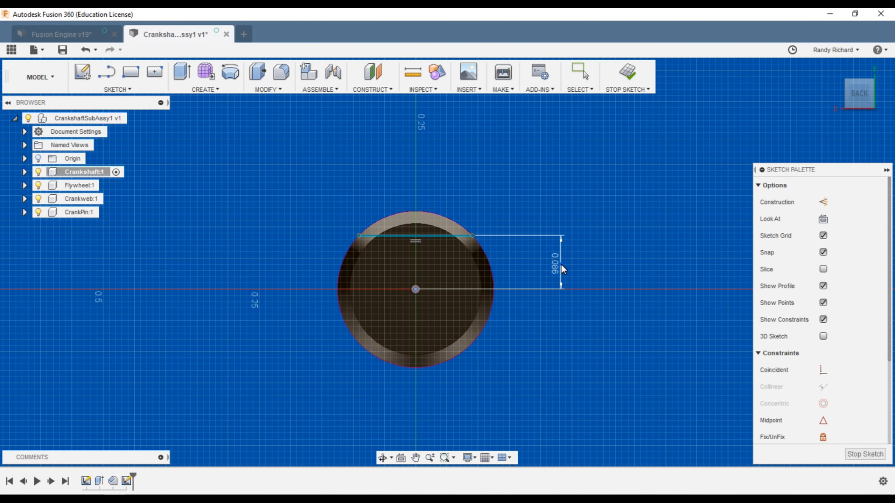
click(560, 264)
text(0.1)
key(Return)
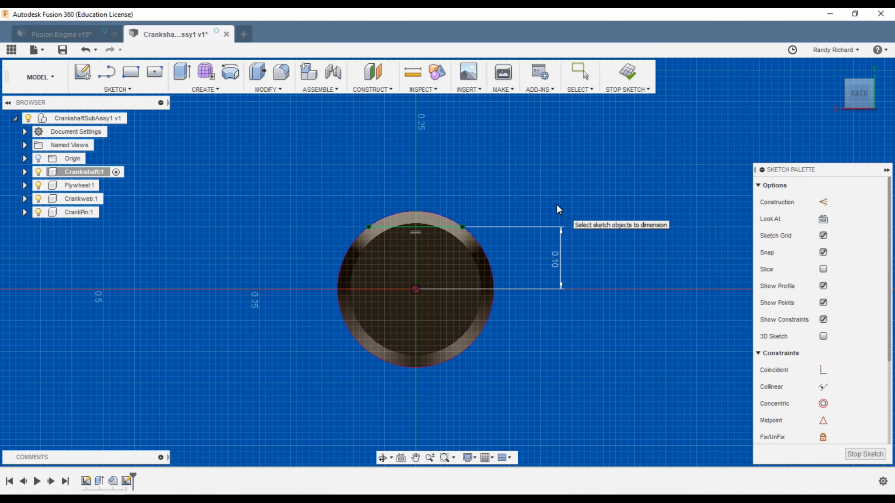
key(Escape)
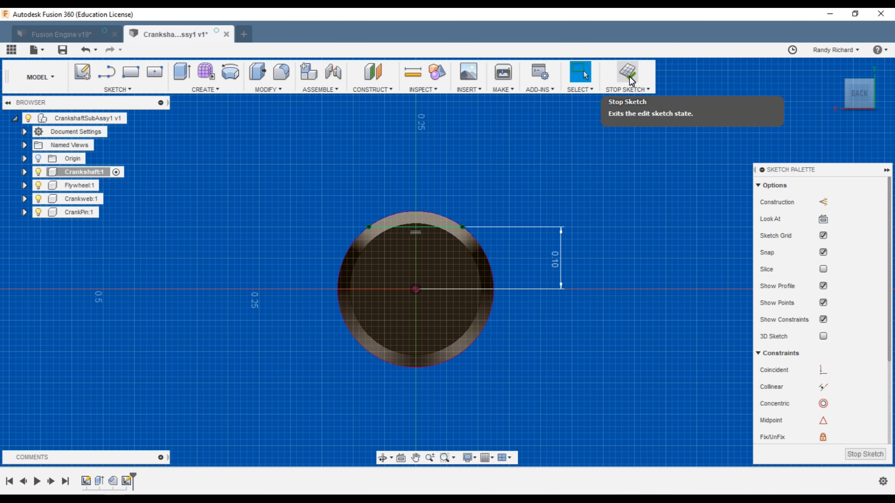
- Sketch three lines above the horizontal line, joining its endpoints into a closed rectangle about 0.045 in high that extends past the circle
key(l)
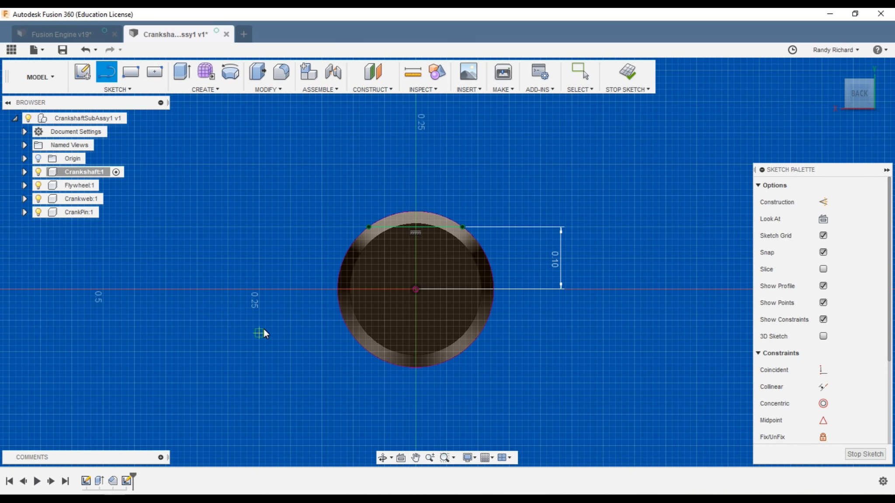
click(368, 226)
click(369, 199)
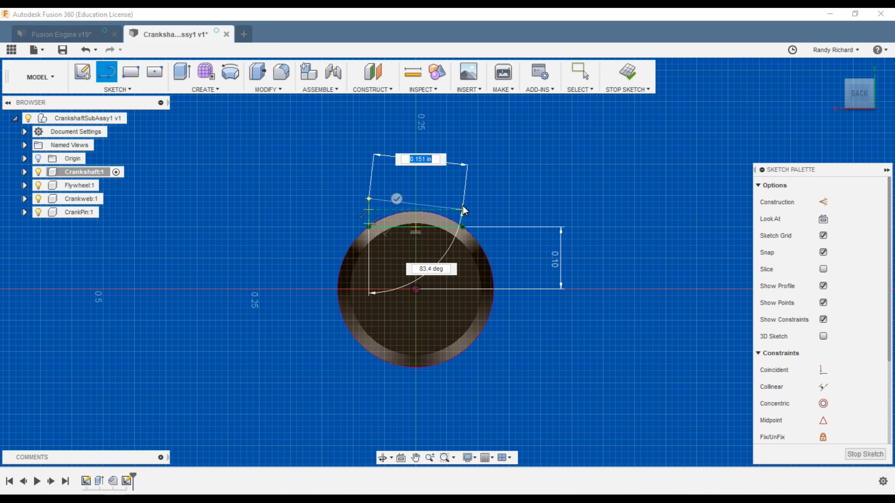
click(462, 199)
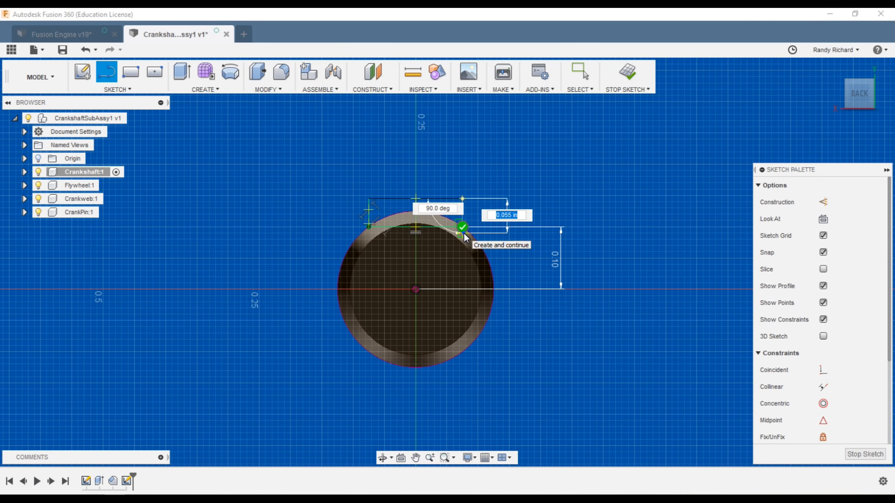
click(462, 226)
drag(461, 228, 459, 205)
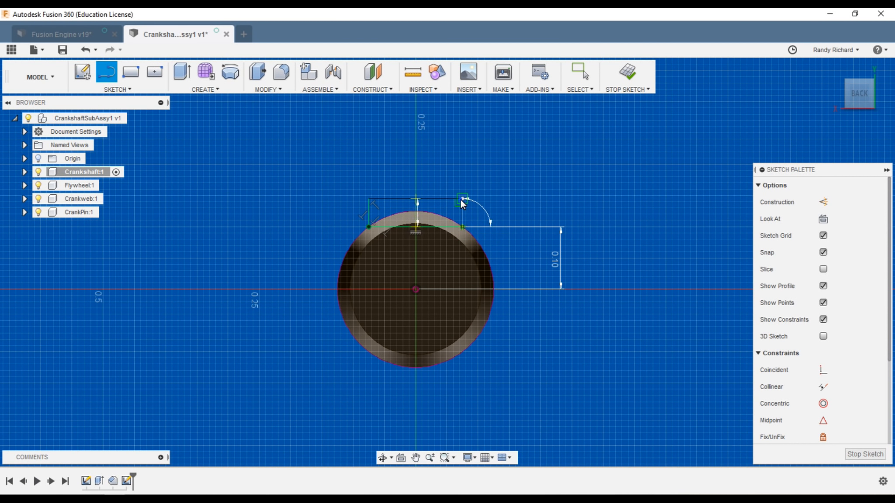
key(Escape)
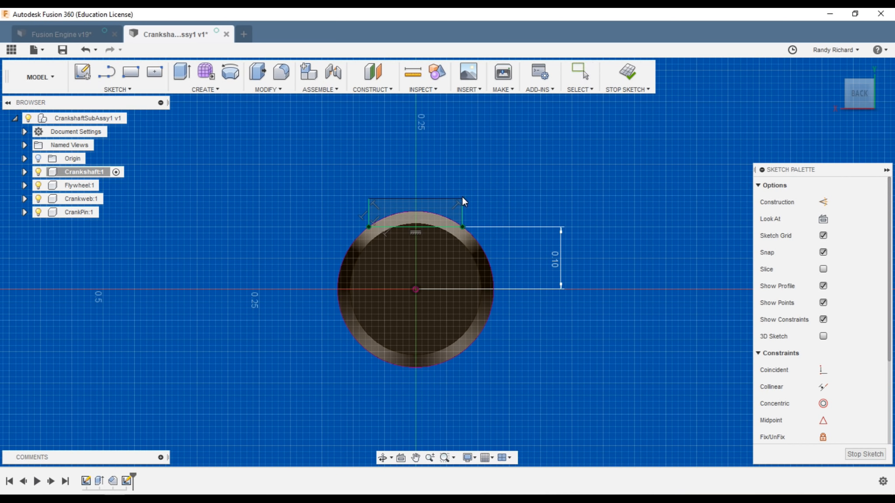
- Dimension the height of the rectangle above the flat line and finish the sketch
click(453, 199)
click(447, 227)
click(532, 207)
key(Return)
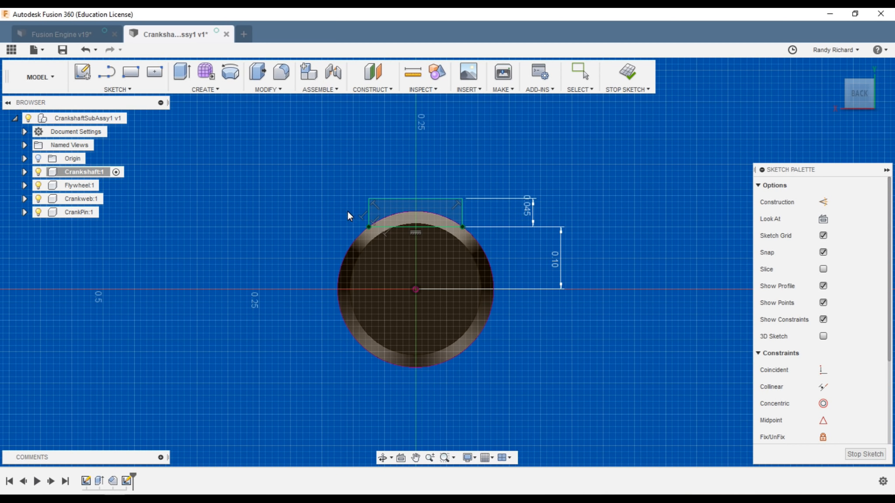
click(427, 199)
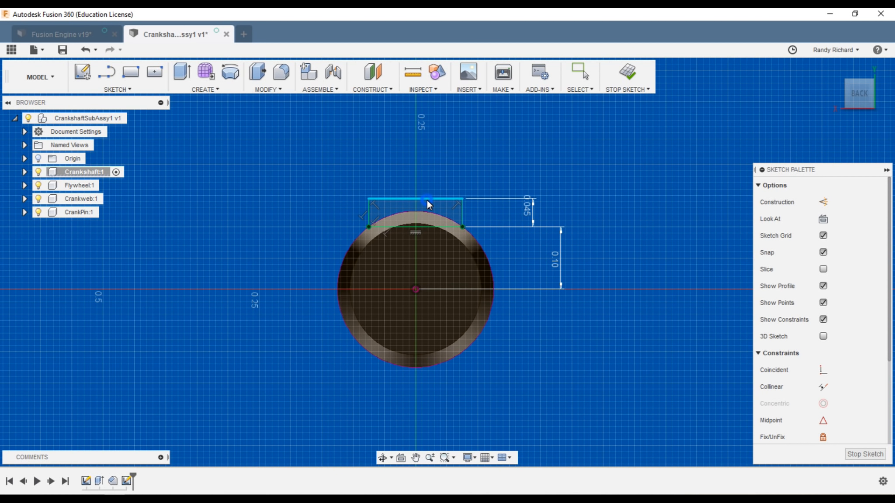
click(628, 73)
- Extrude the rectangle's profile regions at the back end of the shaft by 0.5 in
drag(857, 94, 809, 105)
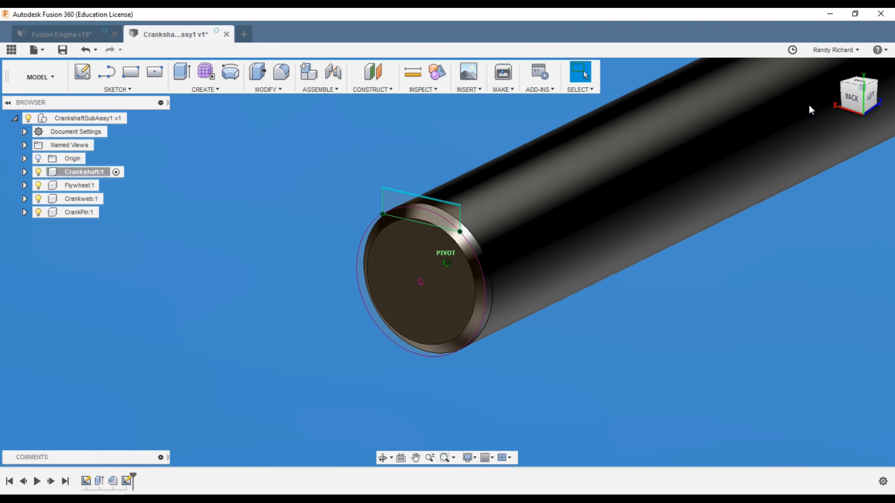
click(254, 75)
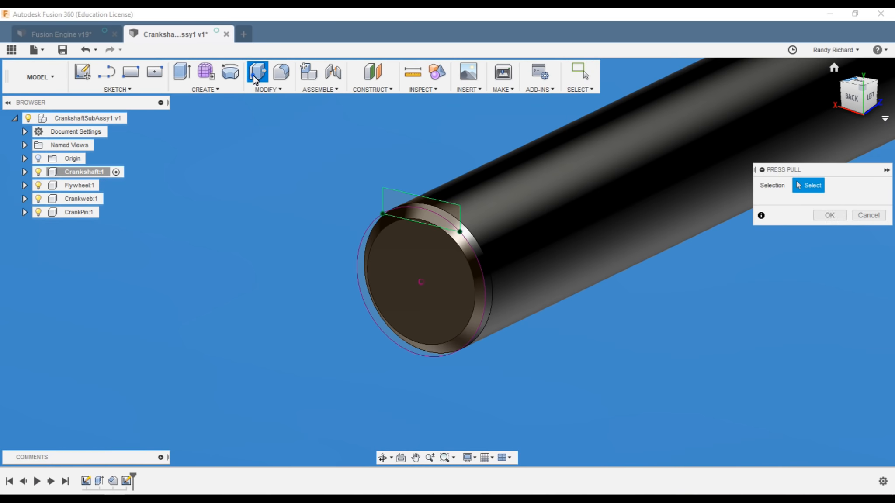
click(396, 208)
click(415, 220)
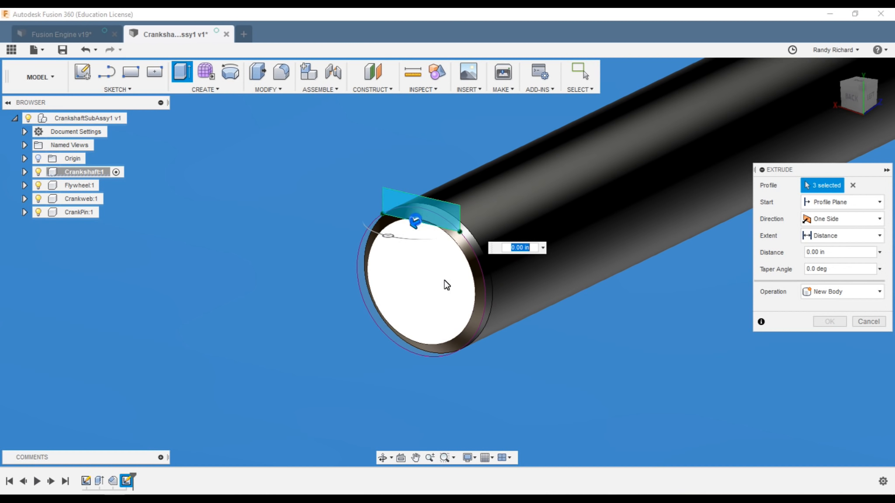
drag(420, 224, 538, 159)
text(.5)
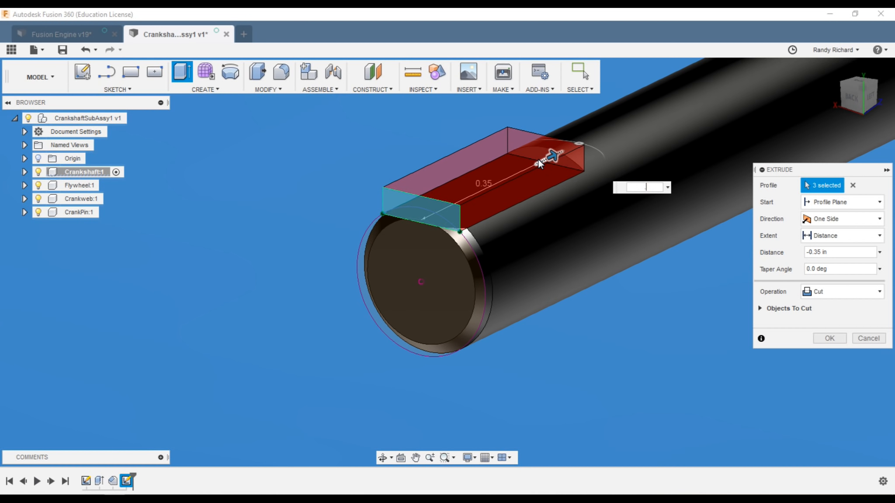
key(Return)
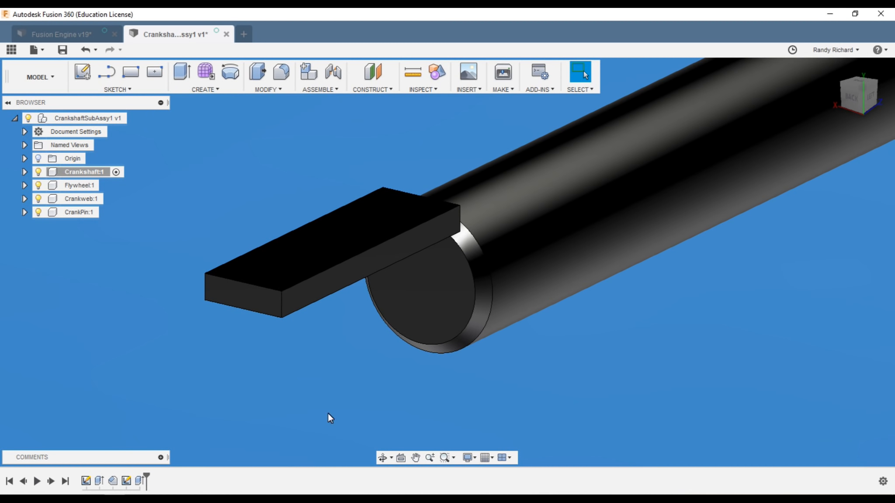
- Edit the rectangle's extrusion and set its distance to -0.5 in so it runs along the shaft
right_click(139, 481)
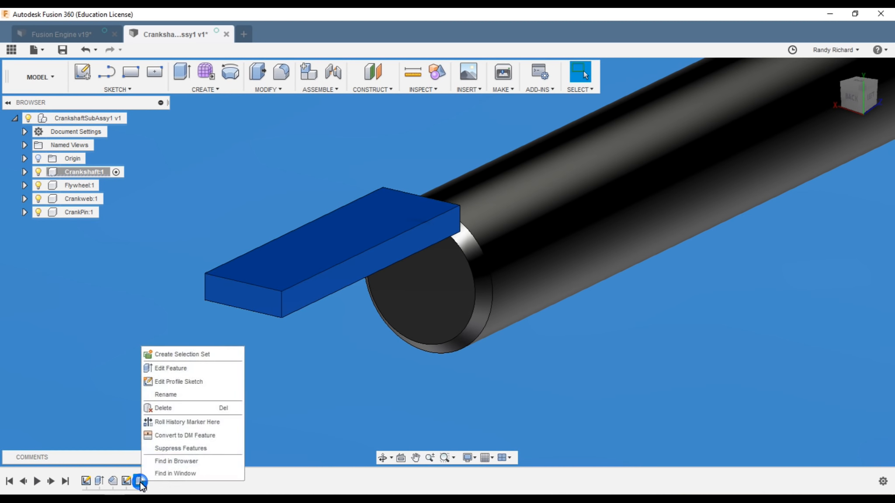
click(170, 368)
click(807, 250)
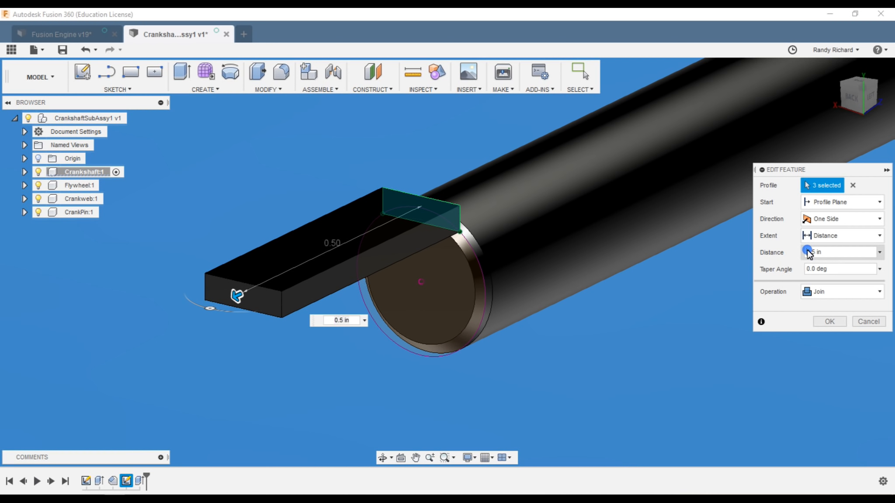
text(-)
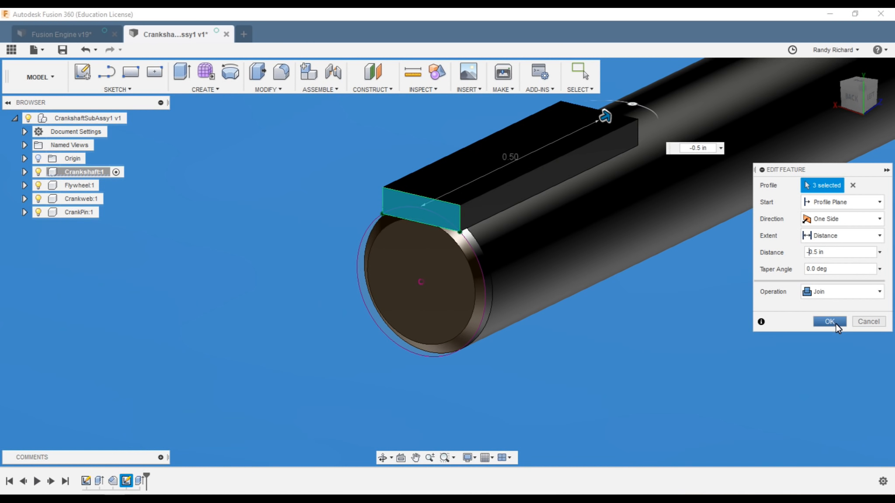
click(836, 322)
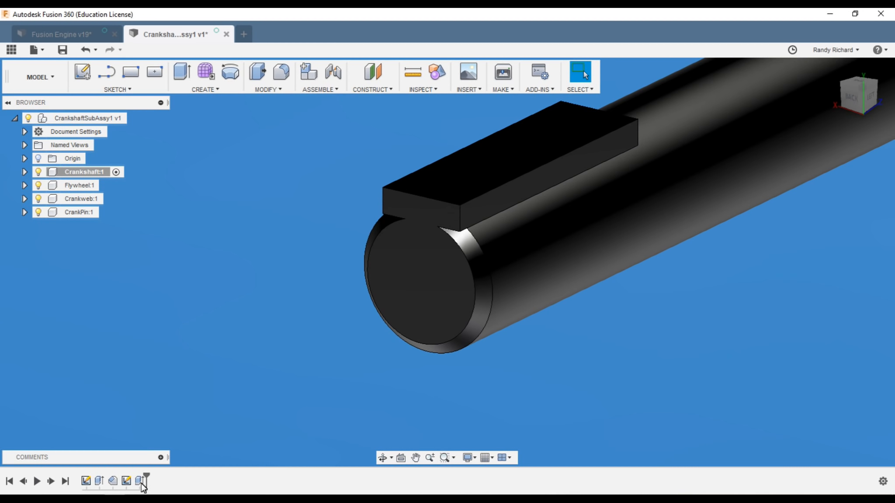
- Change the operation of the rectangle's extrusion from Join to Cut to form a flat on the shaft
right_click(139, 481)
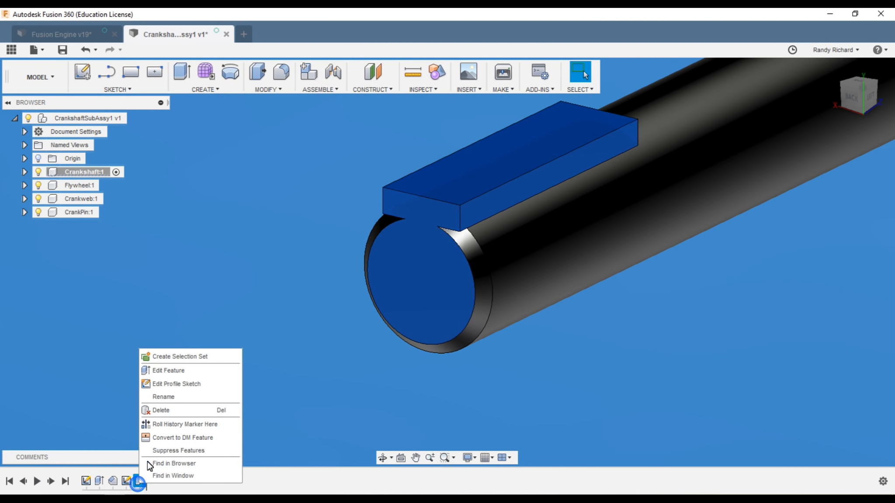
click(179, 369)
click(818, 297)
click(819, 319)
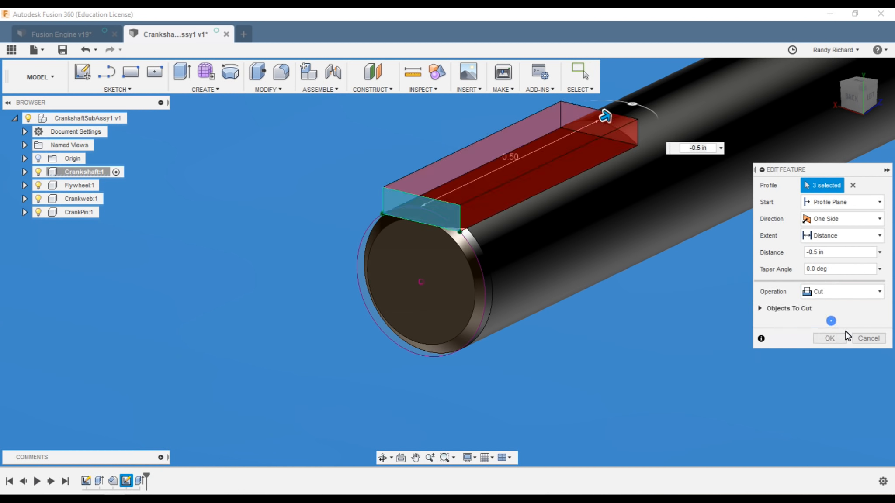
click(828, 337)
- Inspect the flat cut and the whole shaft from several angles, ending with the front end in view
scroll(286, 344, down, 3)
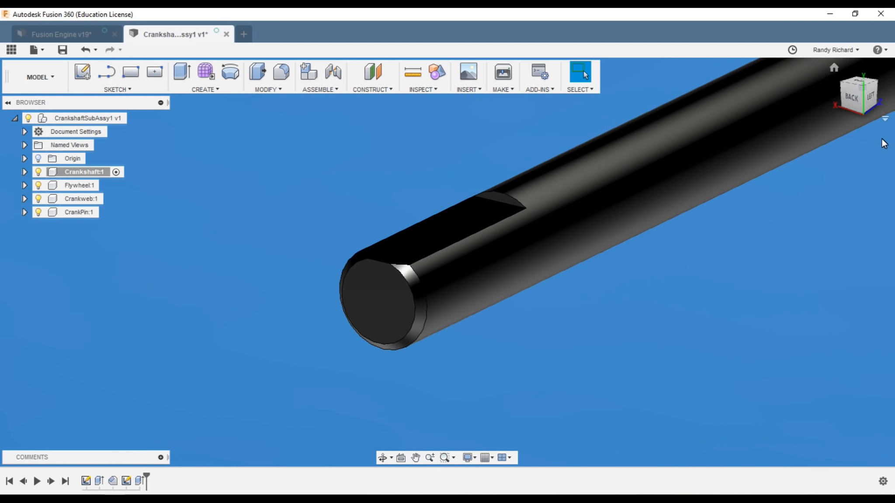
click(861, 102)
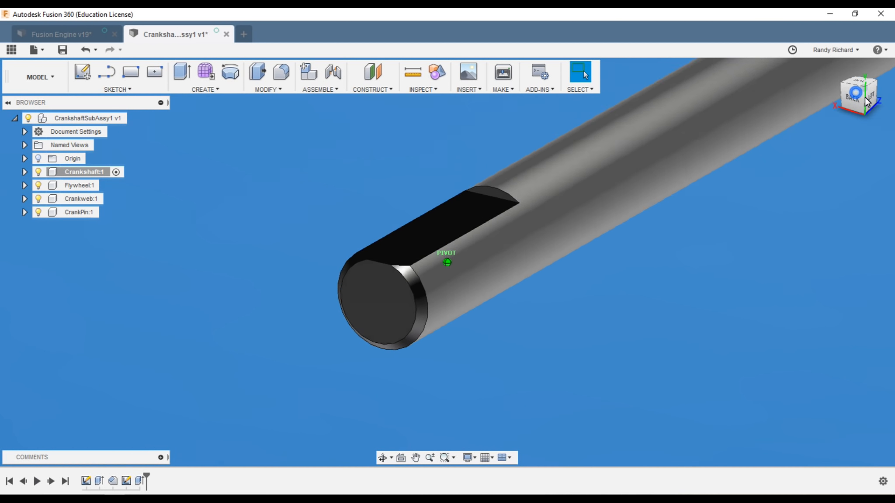
drag(10, 92, 853, 211)
scroll(579, 166, up, 2)
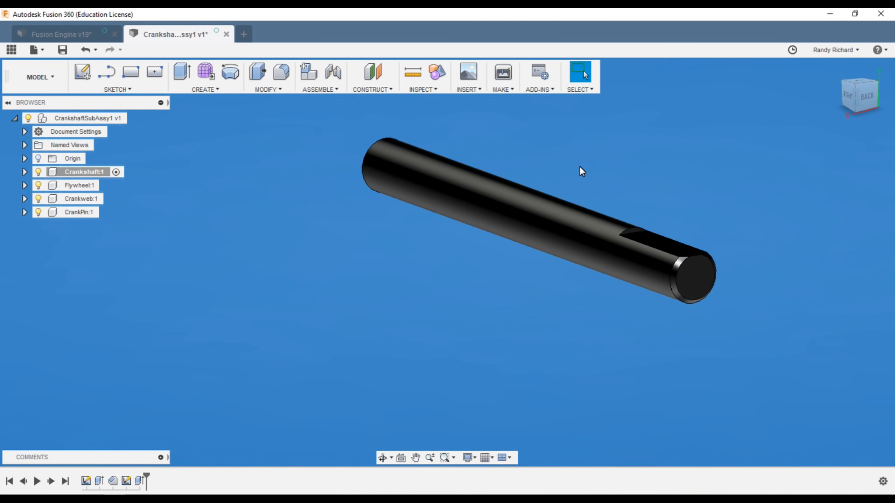
drag(859, 98, 859, 146)
scroll(860, 146, down, 2)
scroll(387, 164, up, 3)
mouse_move(861, 99)
mouse_down()
mouse_move(5, 102)
mouse_move(8, 115)
mouse_up()
scroll(786, 179, down, 2)
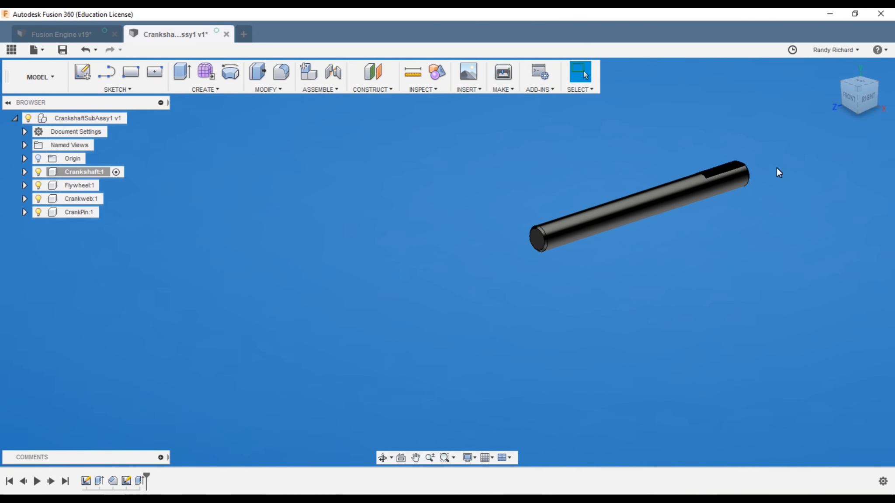
- Examine the shaft's chamfered front end up close and in relation to the flat at the back
scroll(806, 154, up, 1)
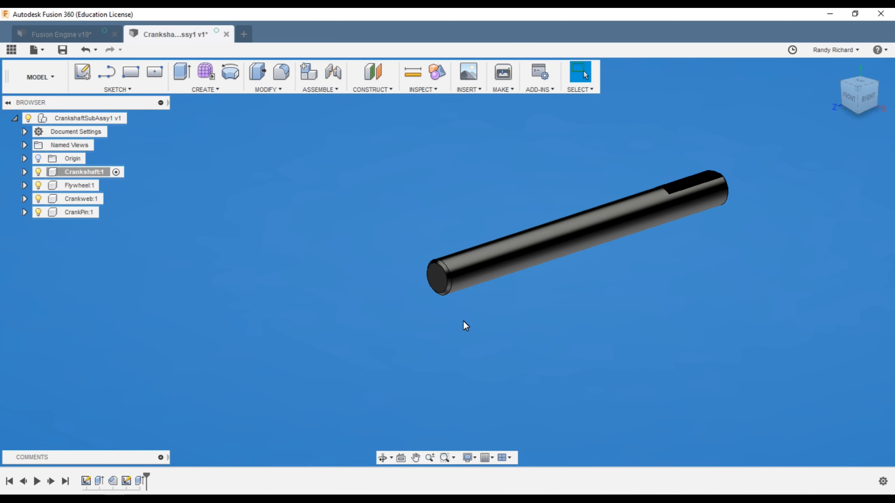
scroll(506, 311, up, 2)
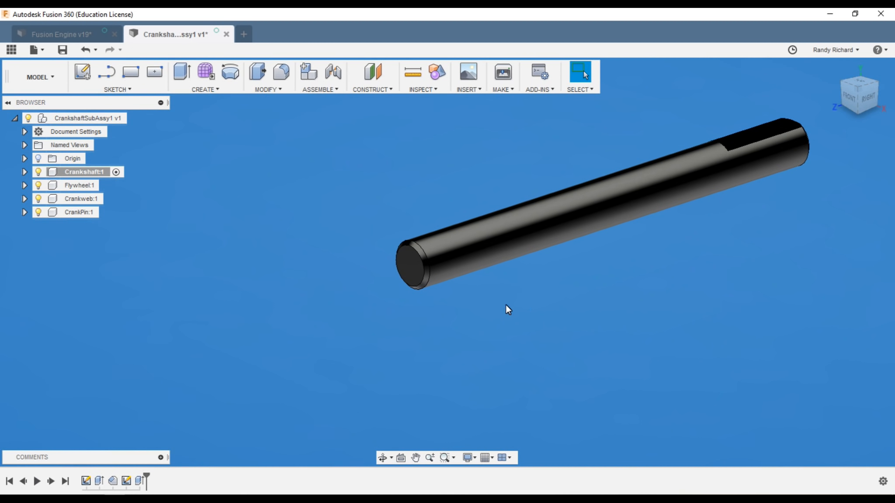
scroll(359, 311, down, 2)
scroll(419, 297, up, 2)
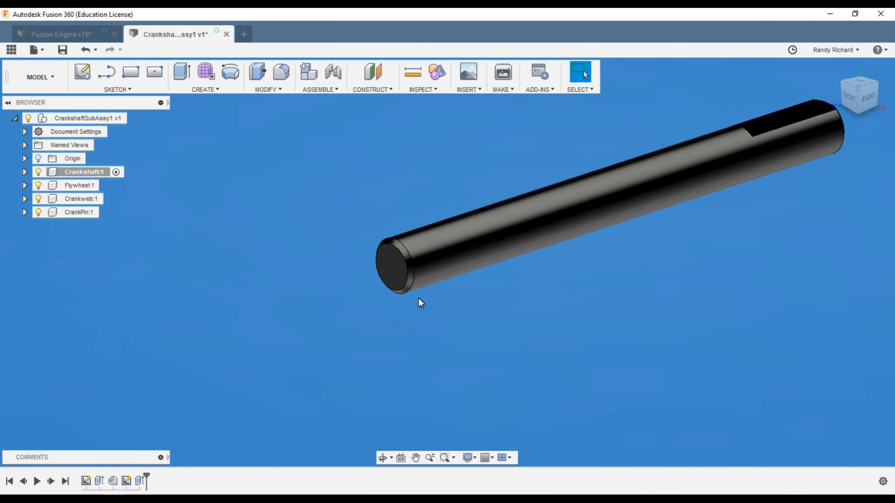
scroll(418, 298, up, 2)
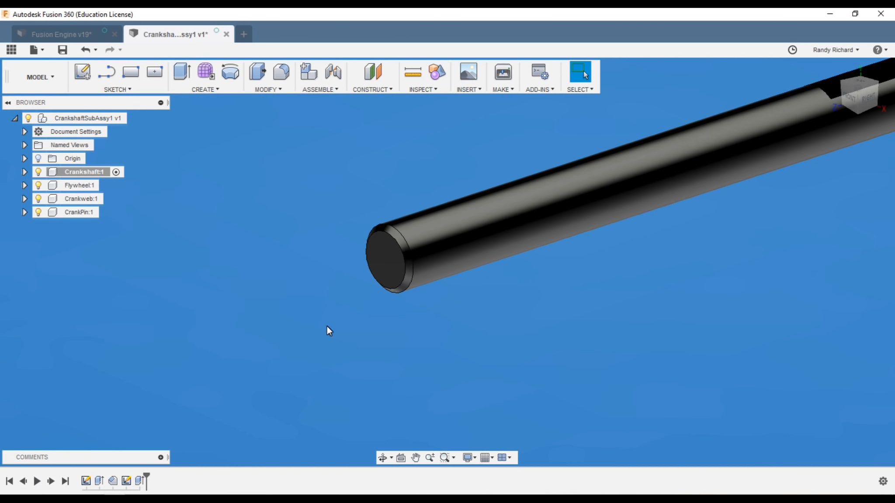
scroll(344, 338, down, 1)
mouse_move(862, 95)
mouse_down()
mouse_move(845, 84)
mouse_move(883, 91)
mouse_up()
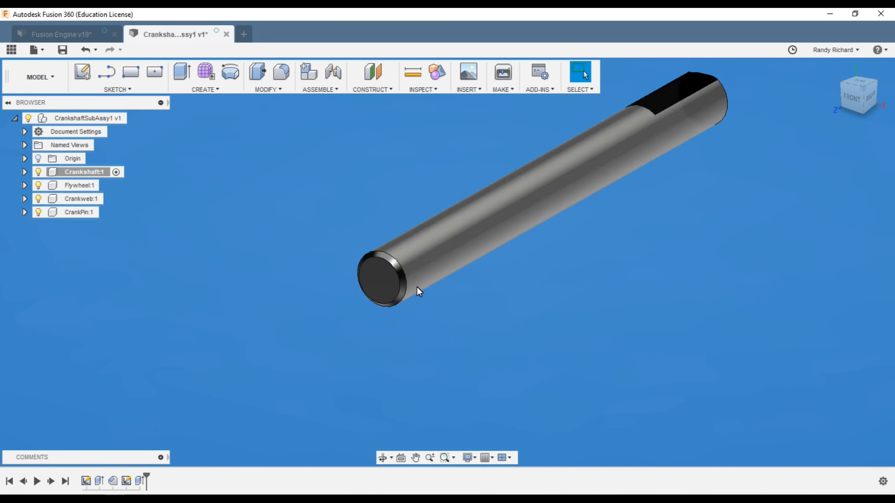
scroll(481, 337, down, 1)
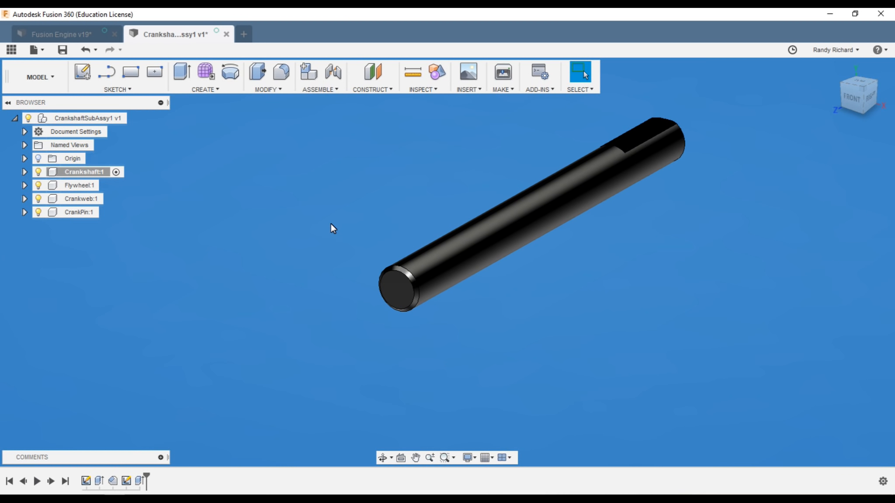
- Start a new sketch on the flat face at the shaft's chamfered front end
scroll(387, 293, up, 2)
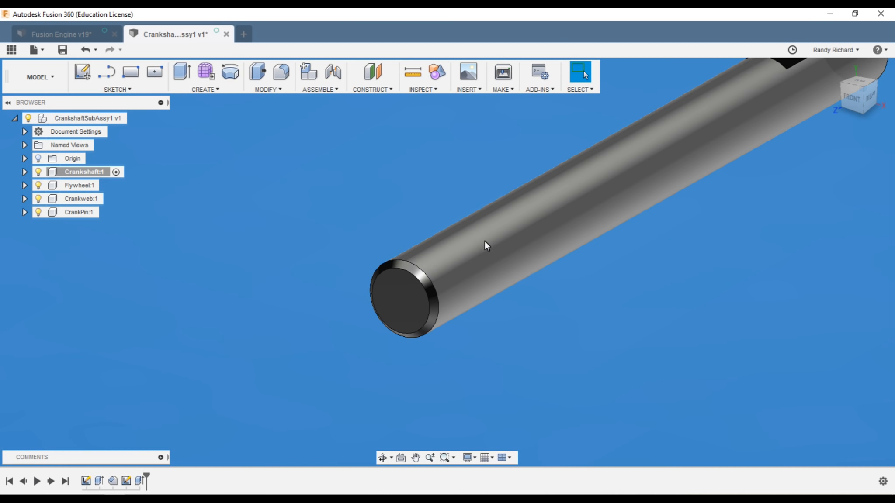
scroll(436, 345, up, 2)
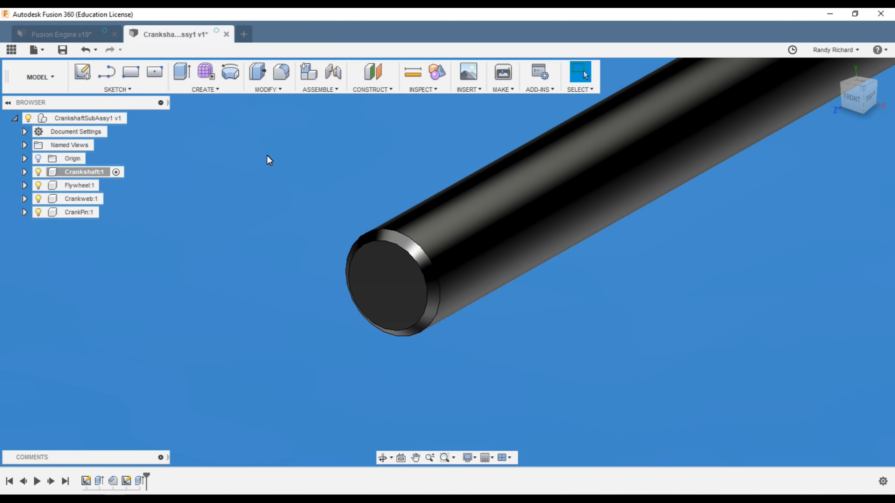
key(s)
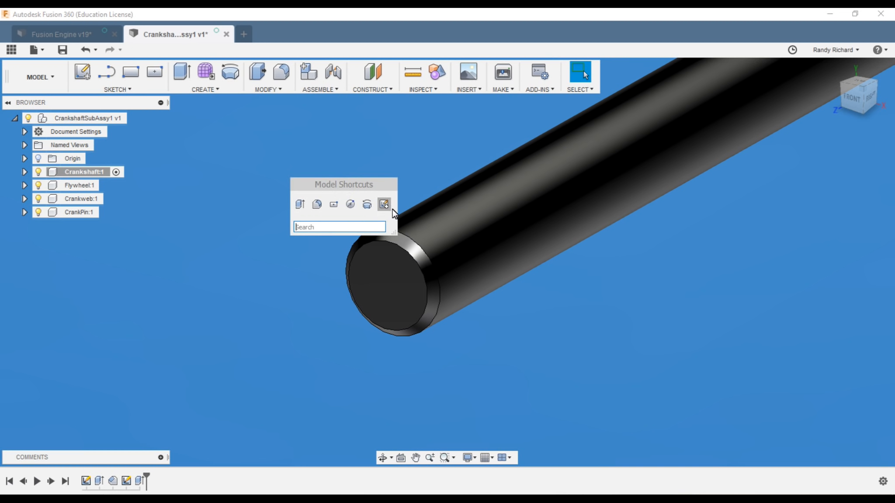
click(386, 203)
click(408, 271)
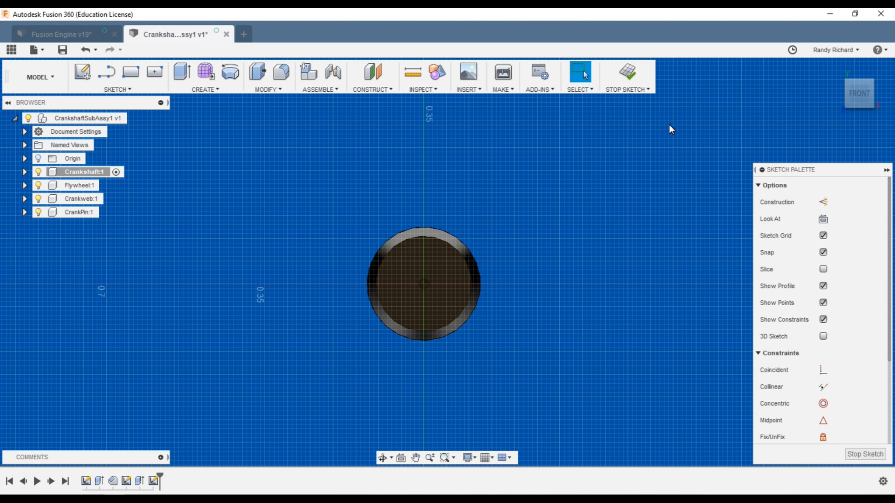
- Project the shaft's outer circular edge into the sketch
key(p)
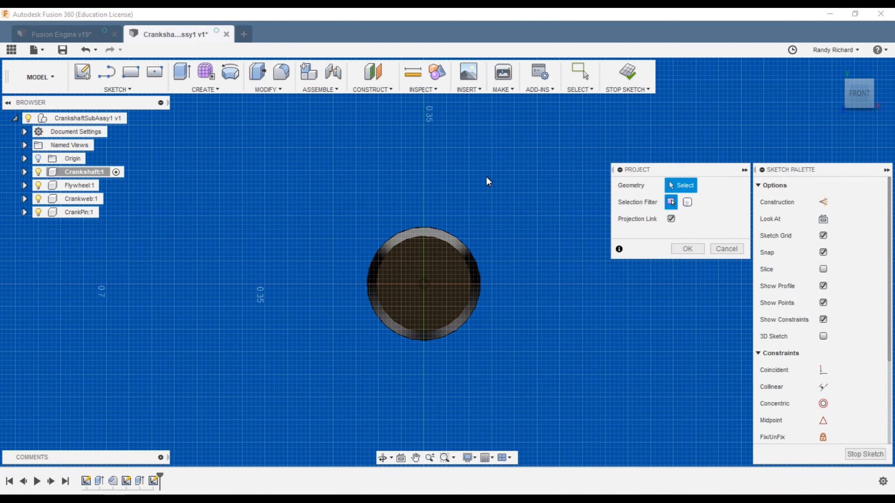
click(451, 237)
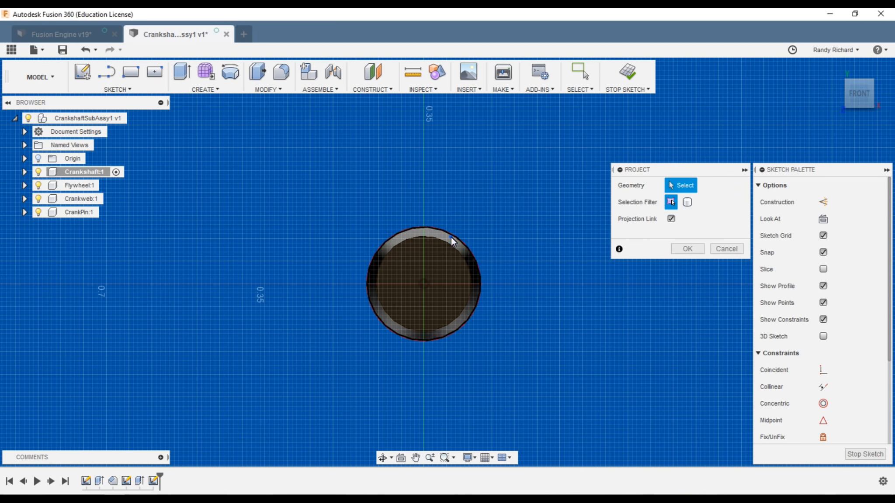
click(683, 249)
- Draw a 3-sided circumscribed polygon with a 0.002 in radius, centered on the topmost point of the projected circle and pointing down
scroll(515, 252, up, 5)
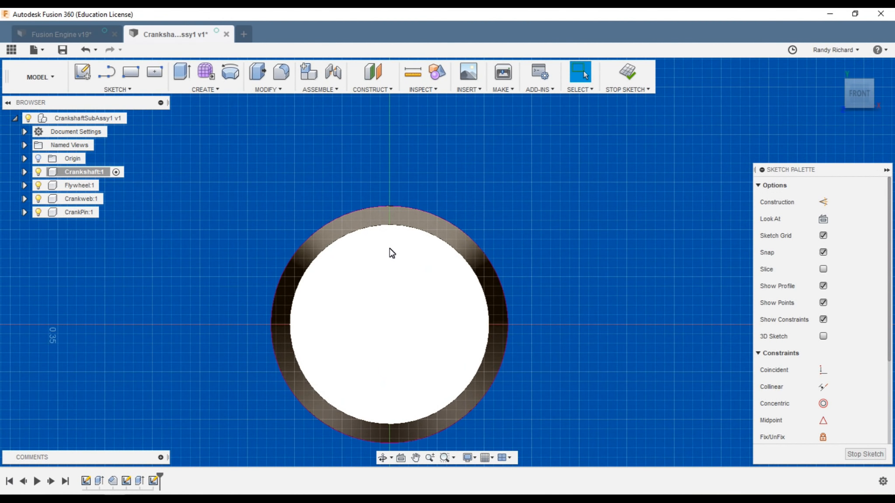
scroll(391, 252, up, 10)
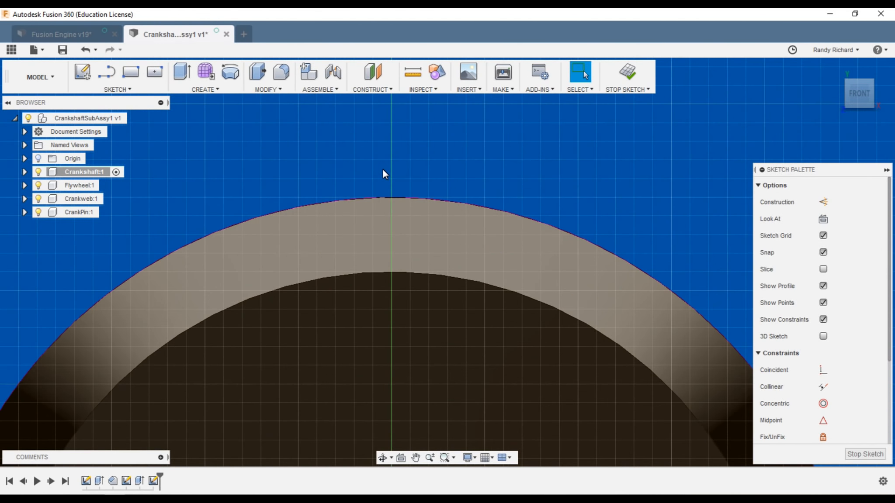
click(117, 89)
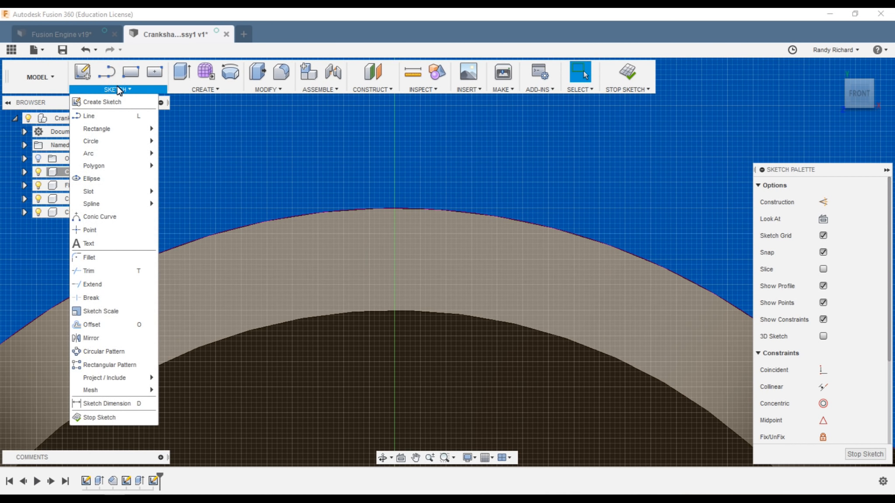
mouse_move(119, 201)
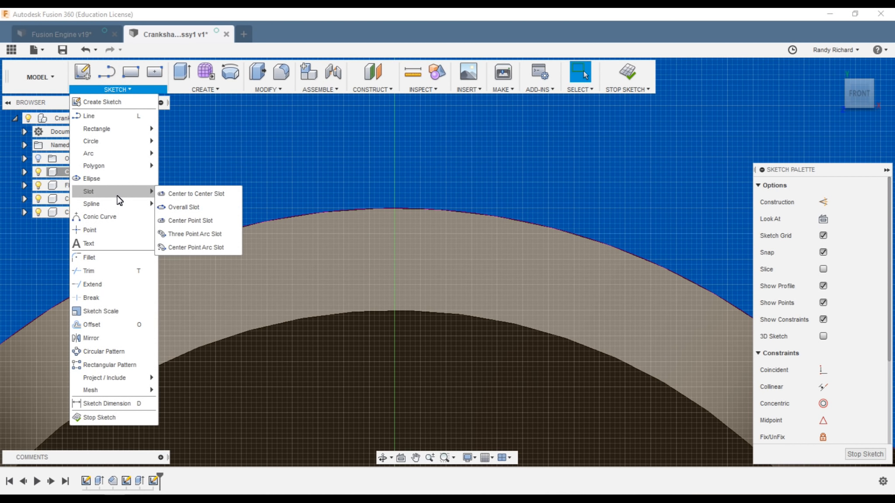
mouse_move(128, 167)
click(197, 167)
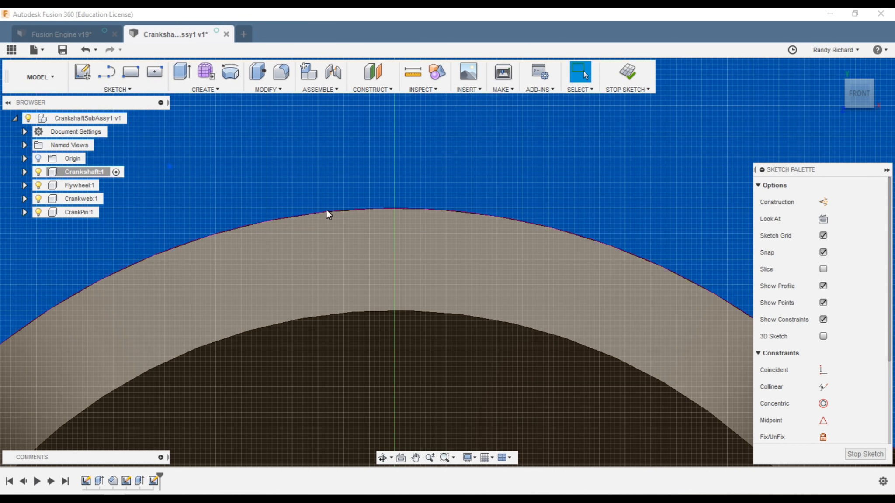
scroll(392, 209, up, 4)
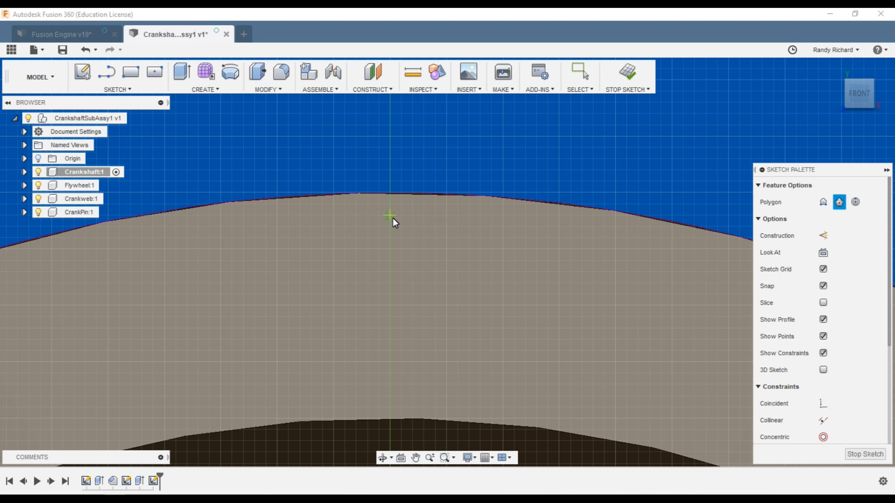
click(389, 195)
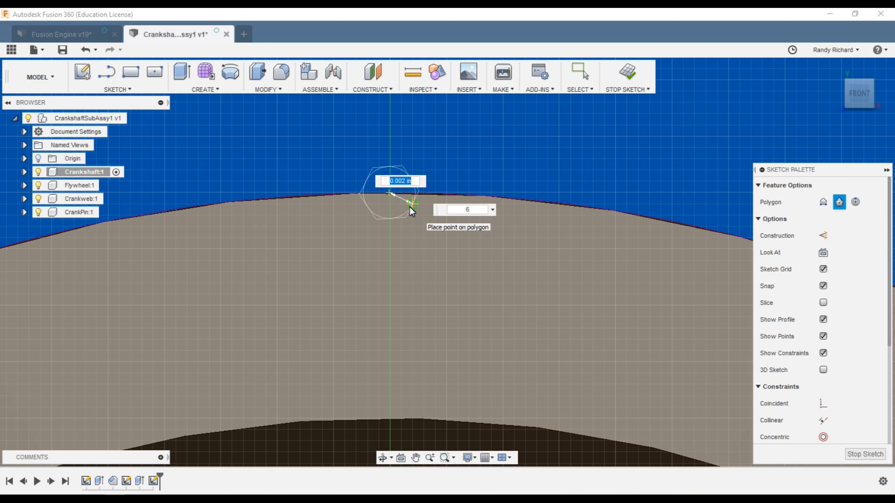
key(Tab)
text(3)
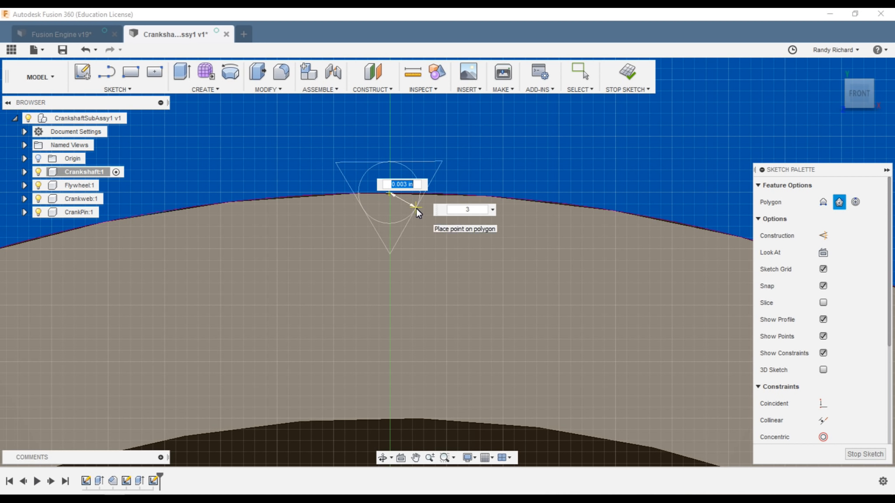
text(002)
key(Return)
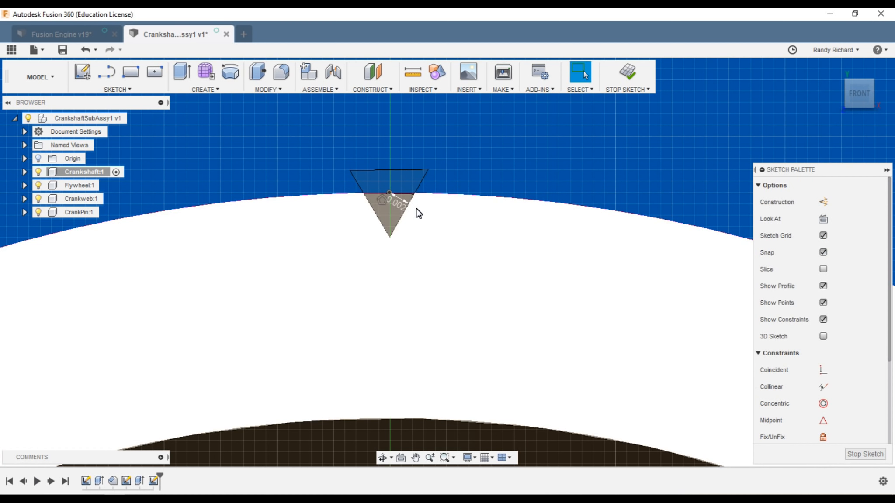
- Apply a Horizontal/Vertical constraint to the triangle's upper edge
scroll(385, 205, up, 3)
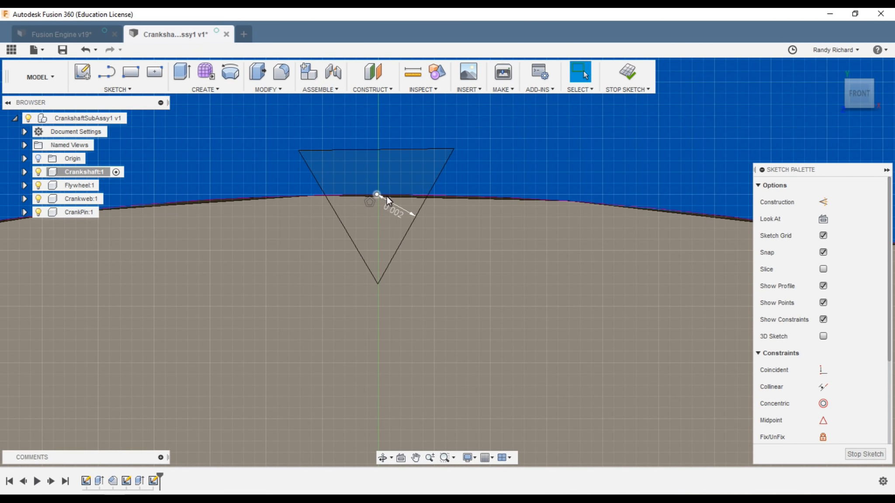
scroll(411, 197, down, 3)
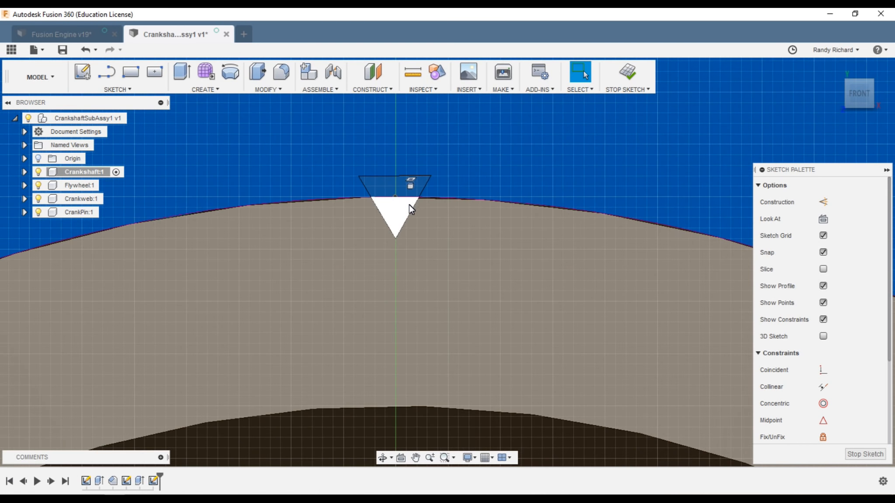
scroll(430, 234, down, 2)
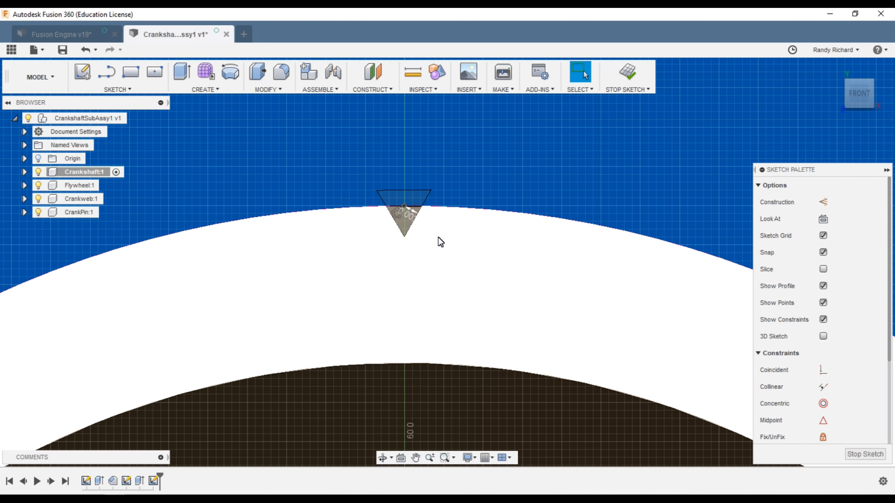
scroll(408, 205, up, 2)
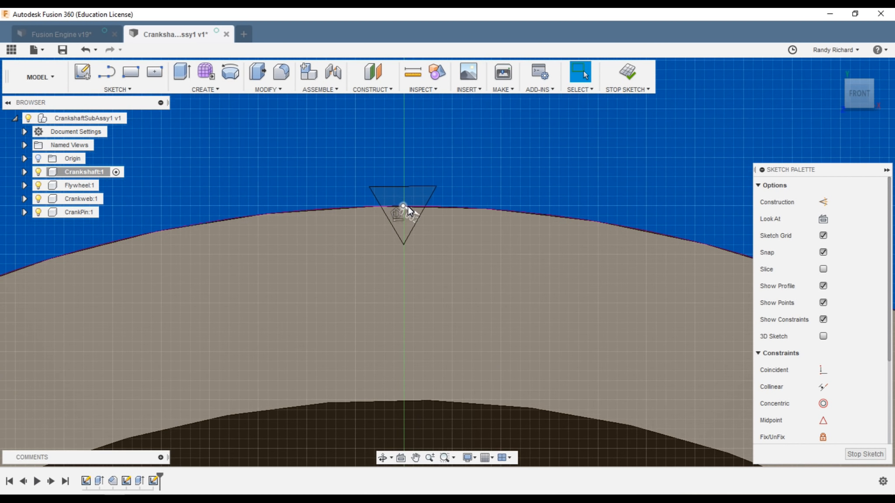
scroll(845, 410, down, 3)
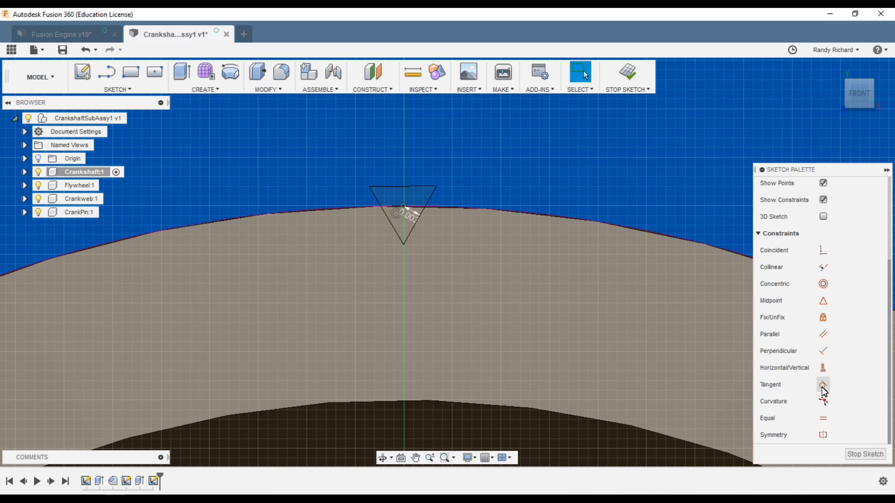
click(822, 368)
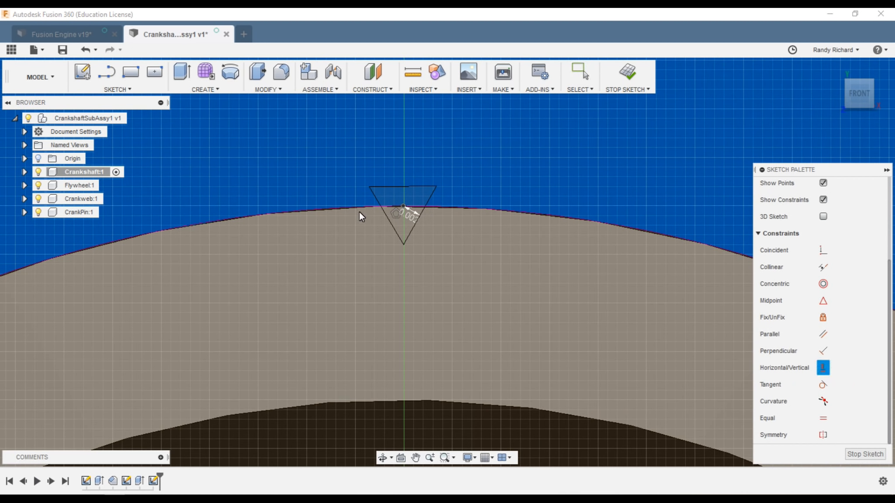
click(383, 187)
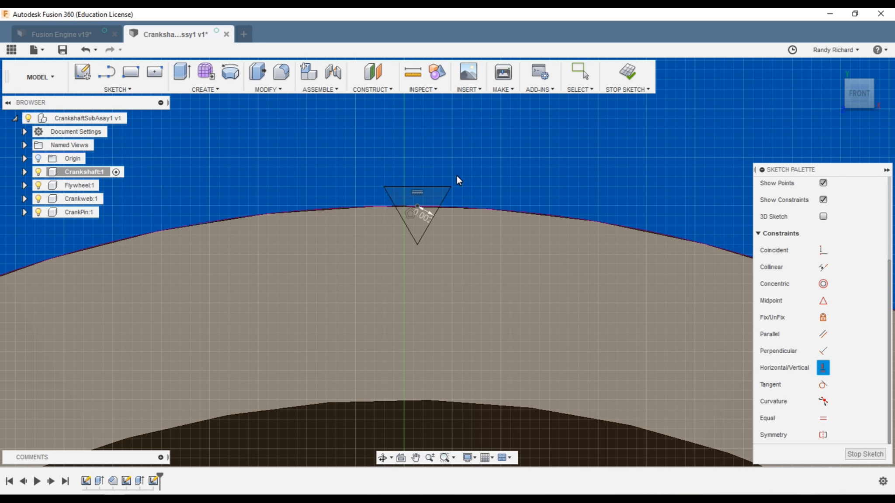
- Move the triangle's center point along the projected circle back to the vertical axis
scroll(401, 187, up, 1)
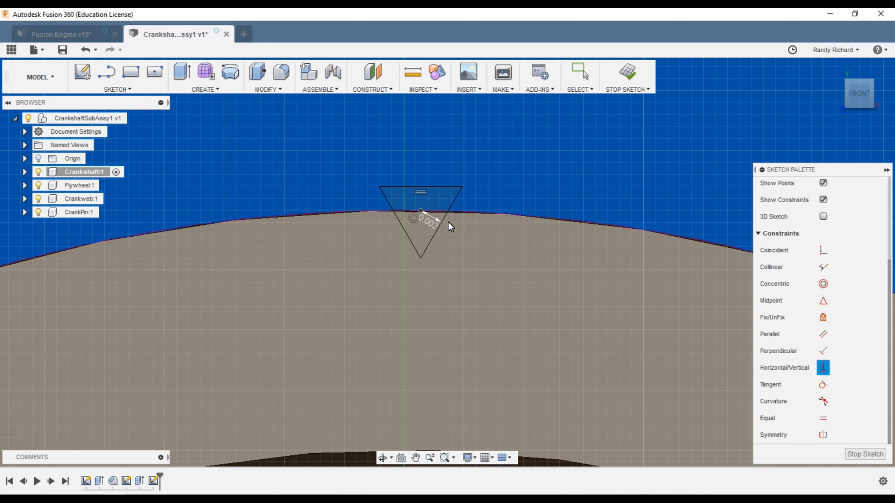
click(418, 215)
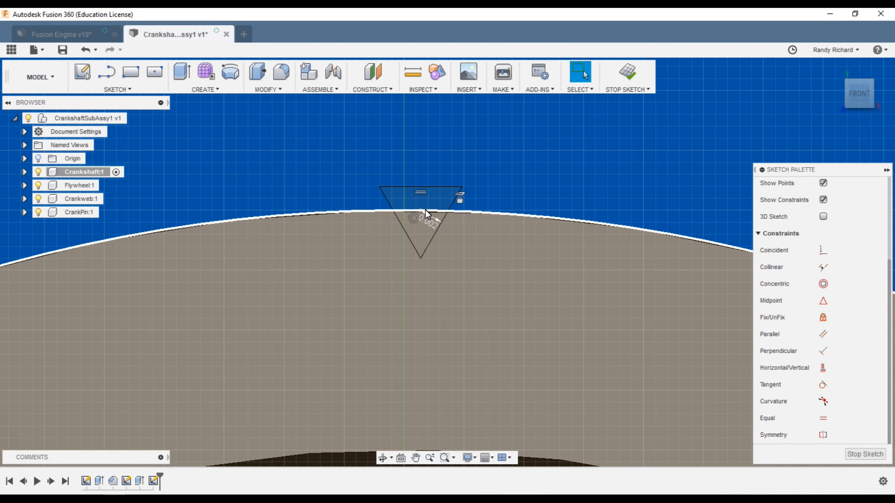
click(420, 211)
drag(421, 212, 405, 214)
click(430, 265)
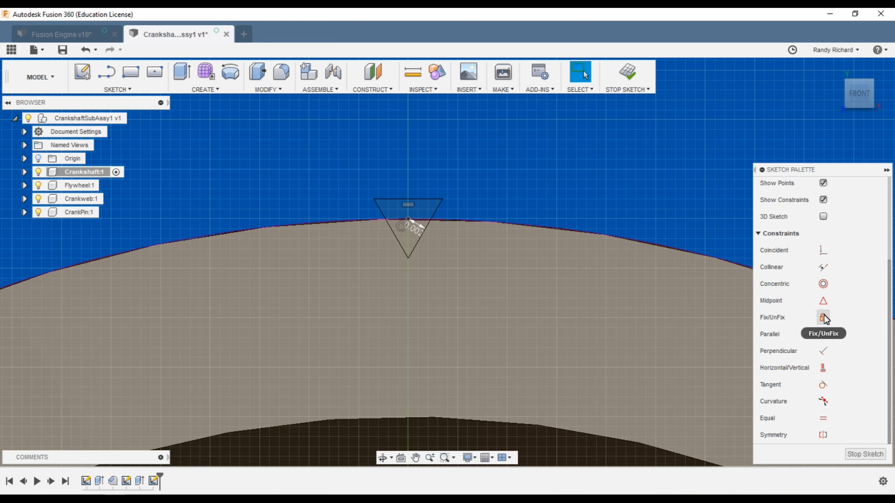
- Try to add a Coincident constraint between the triangle's center point and the projected circle
click(822, 250)
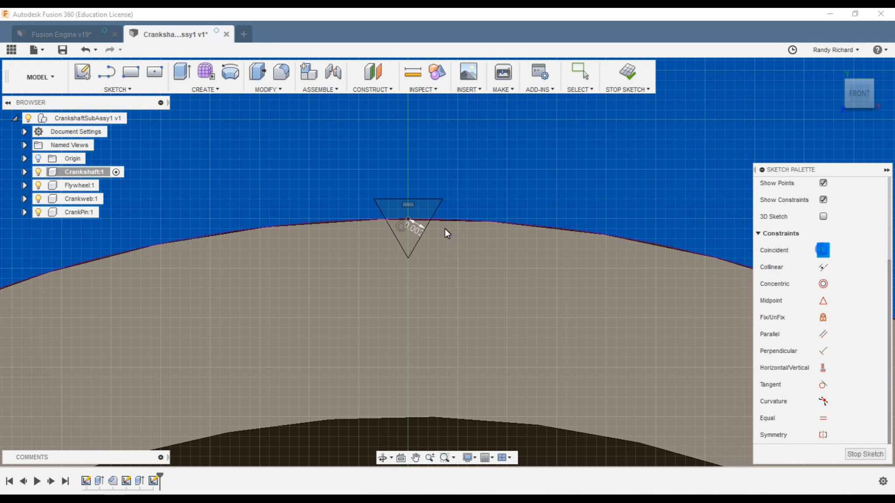
click(406, 220)
click(439, 221)
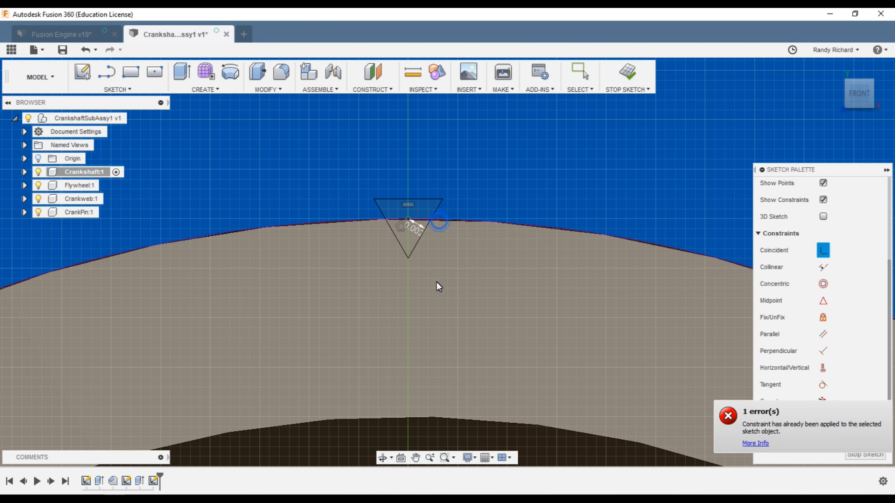
key(Escape)
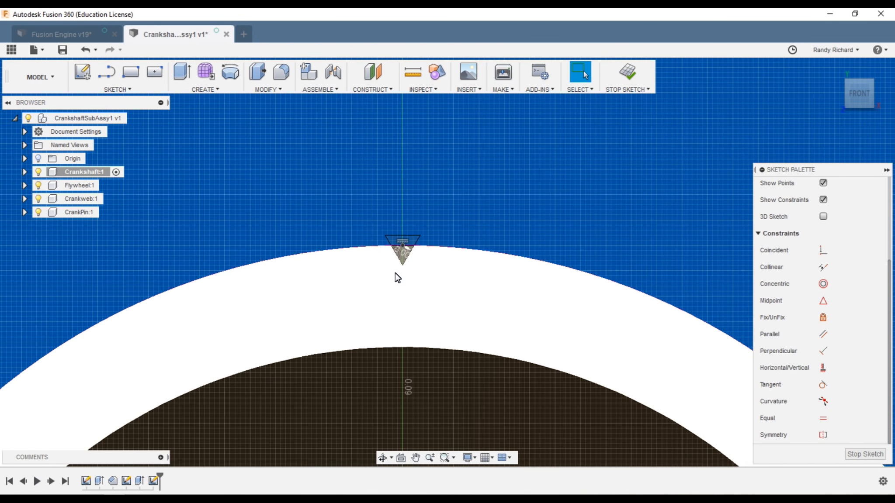
- Draw a vertical construction line from the shaft's center up past the triangle at the top of the circle
scroll(437, 197, down, 3)
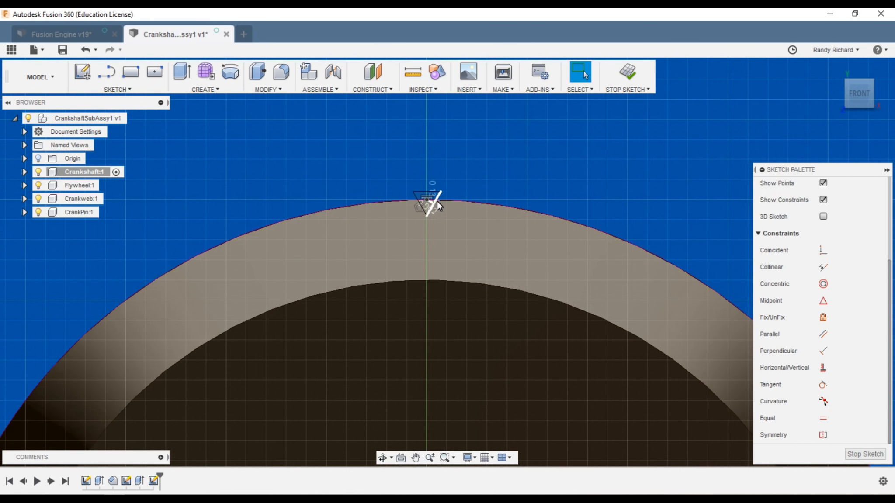
scroll(411, 197, up, 2)
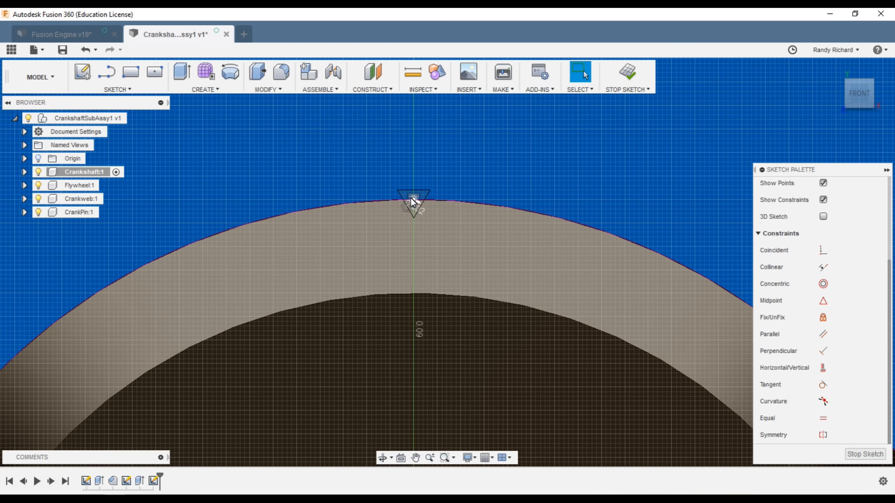
scroll(413, 208, down, 4)
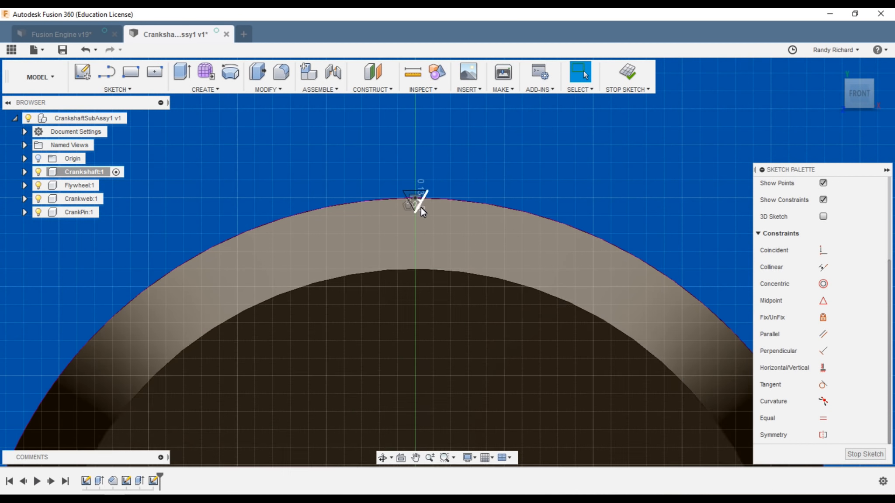
scroll(411, 230, down, 1)
middle_drag(422, 284, 409, 255)
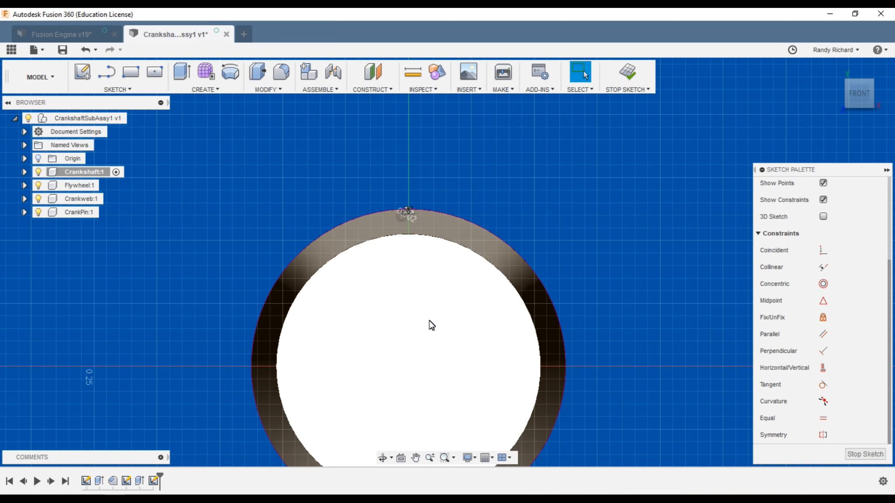
key(l)
click(409, 368)
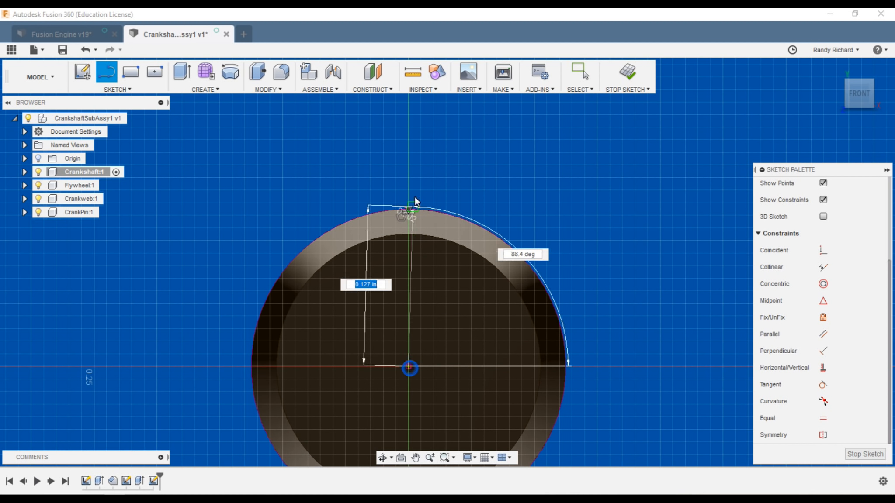
click(405, 171)
key(Escape)
click(408, 189)
- Make the triangle's center point coincident with the vertical construction line and finish the sketch
scroll(408, 206, up, 4)
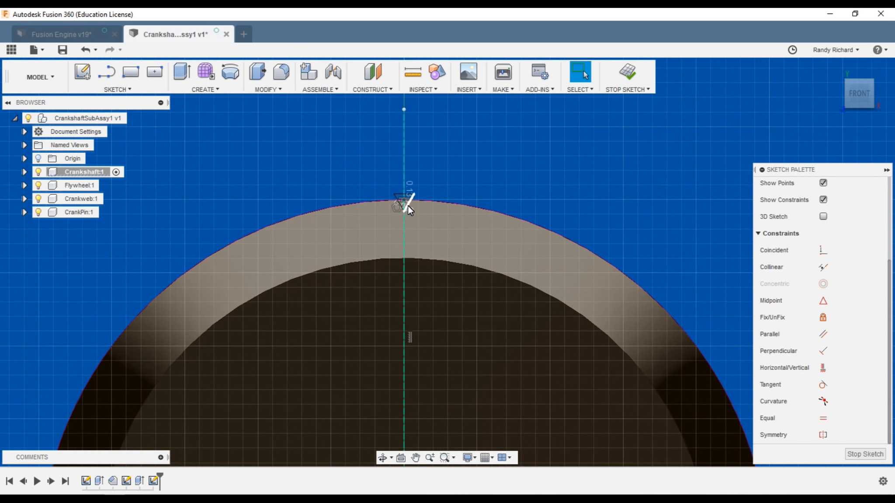
click(823, 251)
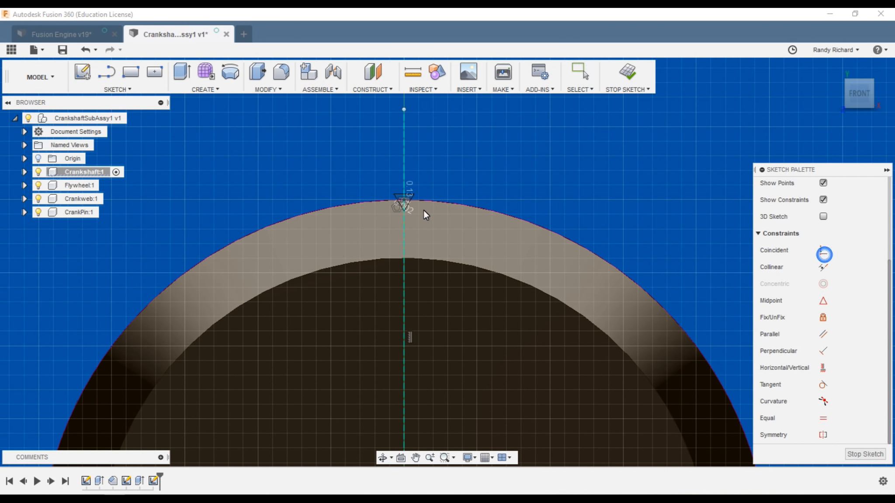
click(403, 187)
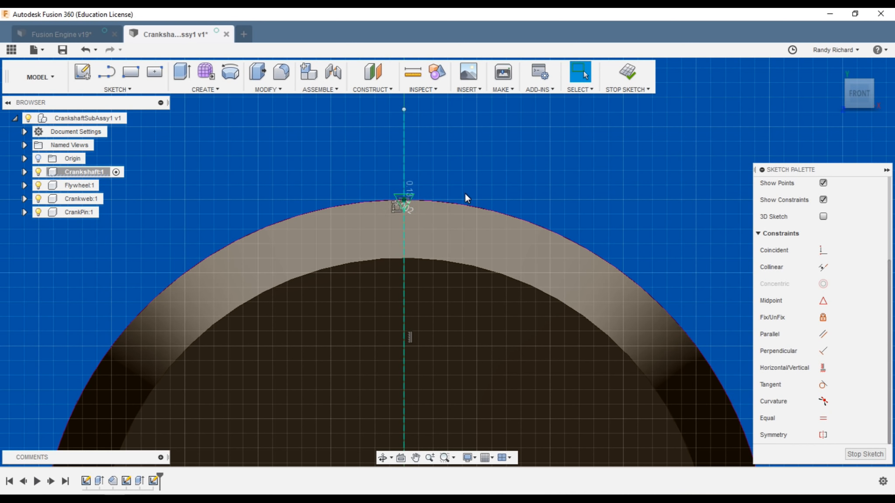
click(455, 187)
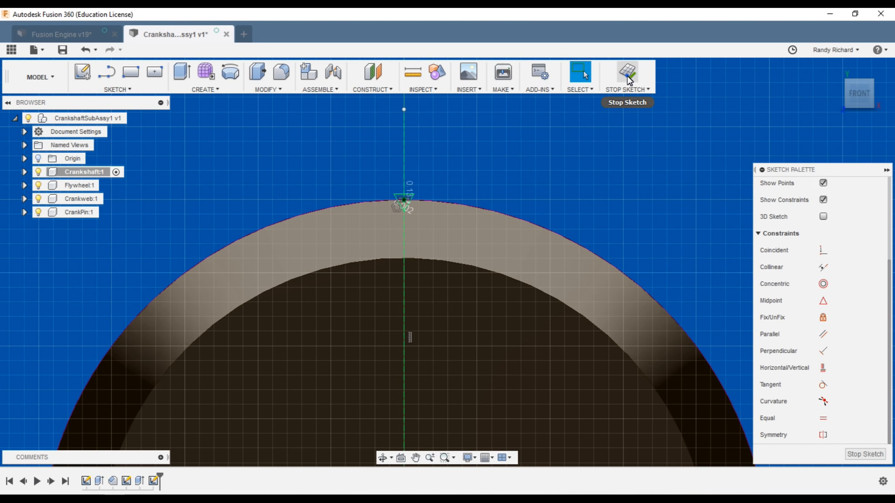
click(627, 75)
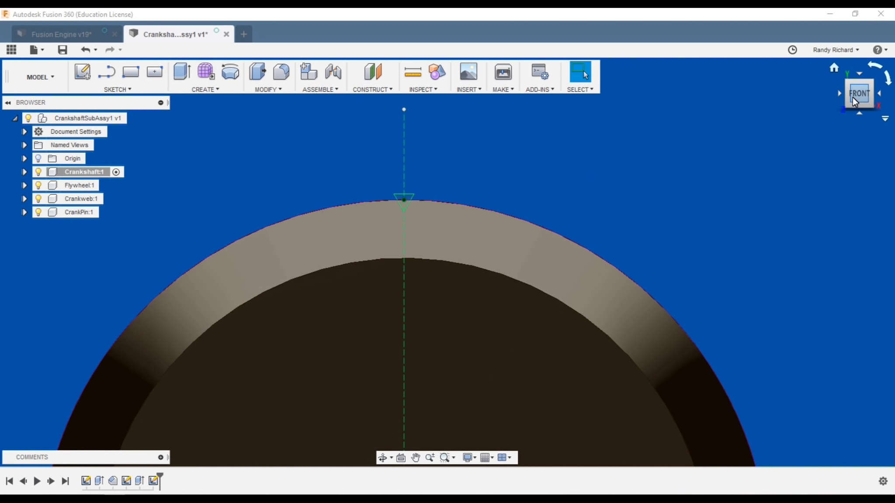
- Extrude the triangular profile -0.2 in as a cut to make a small groove along the shaft's front end
click(257, 72)
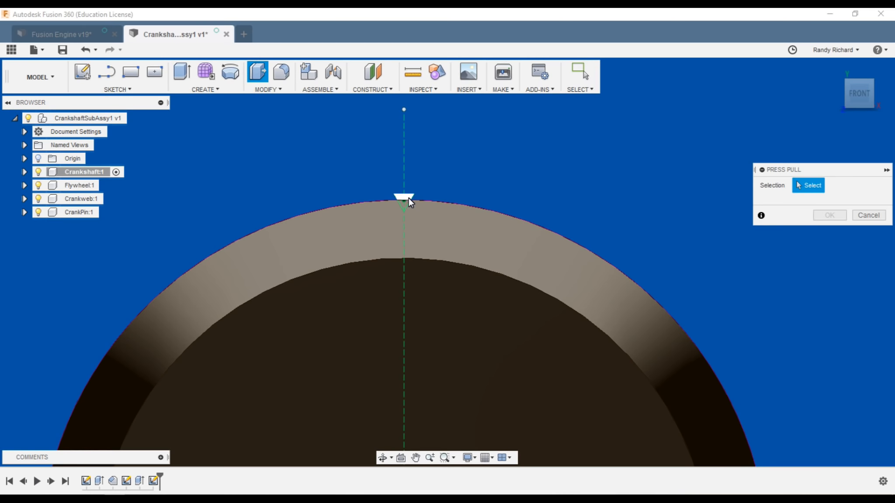
click(408, 197)
click(874, 90)
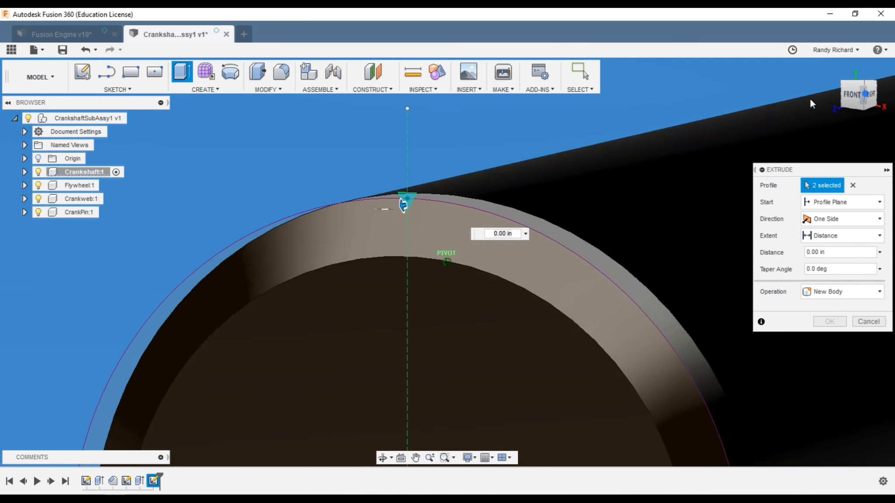
drag(414, 201, 697, 176)
text(.2)
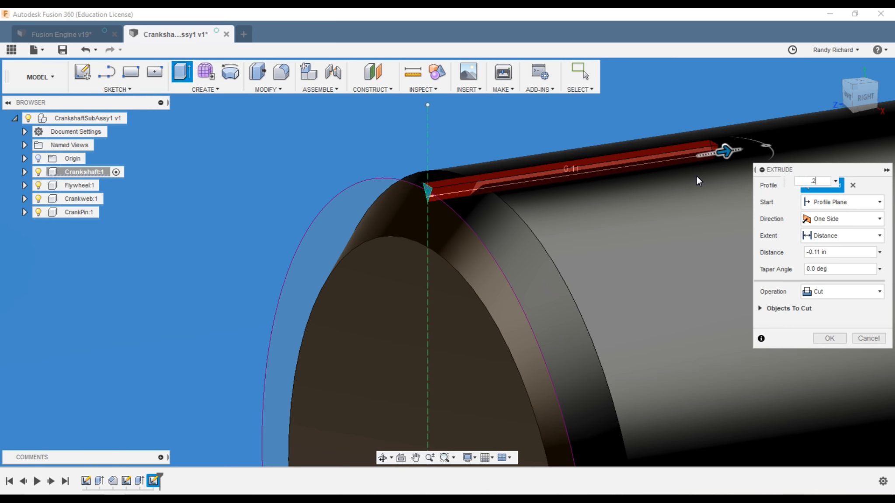
click(830, 252)
text(-.2)
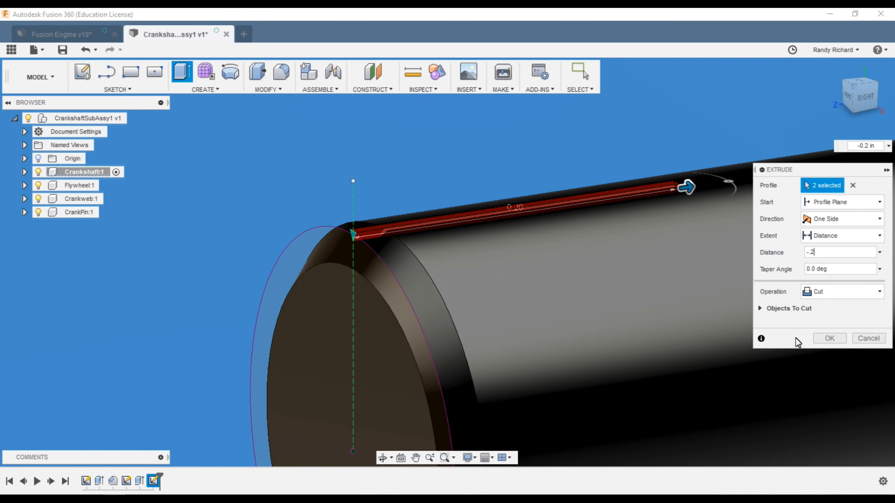
click(825, 339)
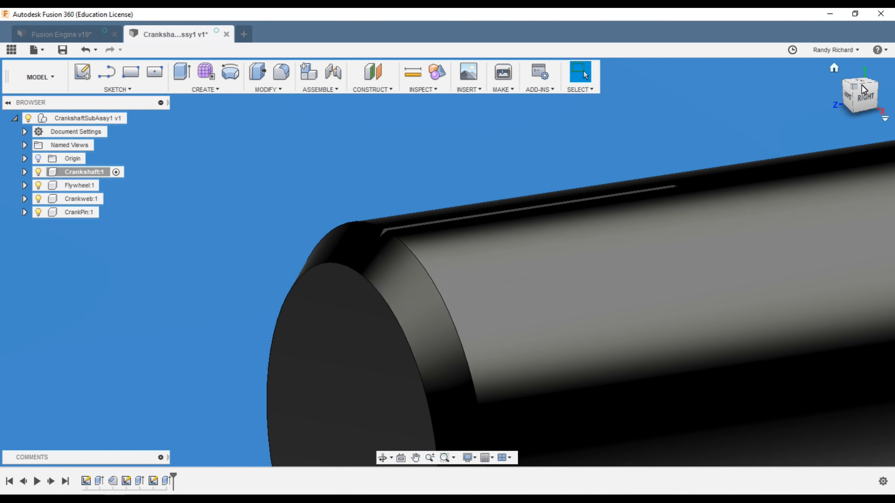
- Start a circular pattern of faces and select the groove's two side faces and its triangular end face
drag(860, 86, 856, 92)
drag(2, 105, 26, 101)
scroll(497, 239, down, 4)
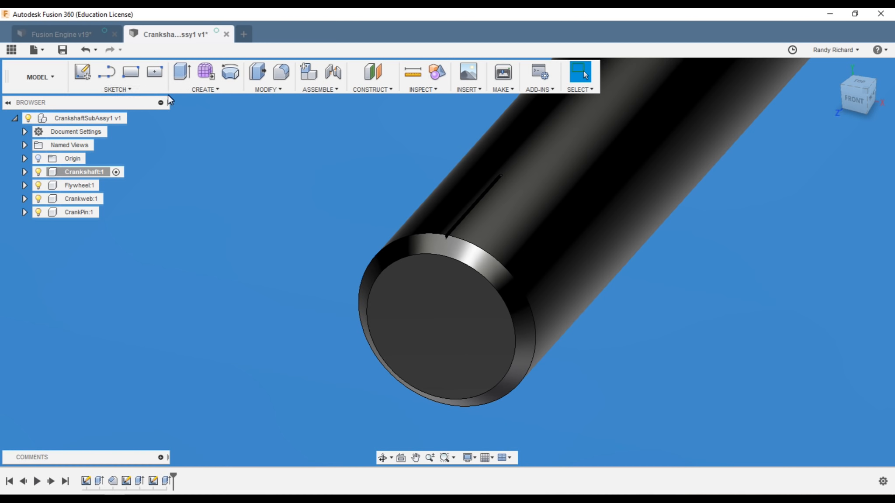
click(209, 90)
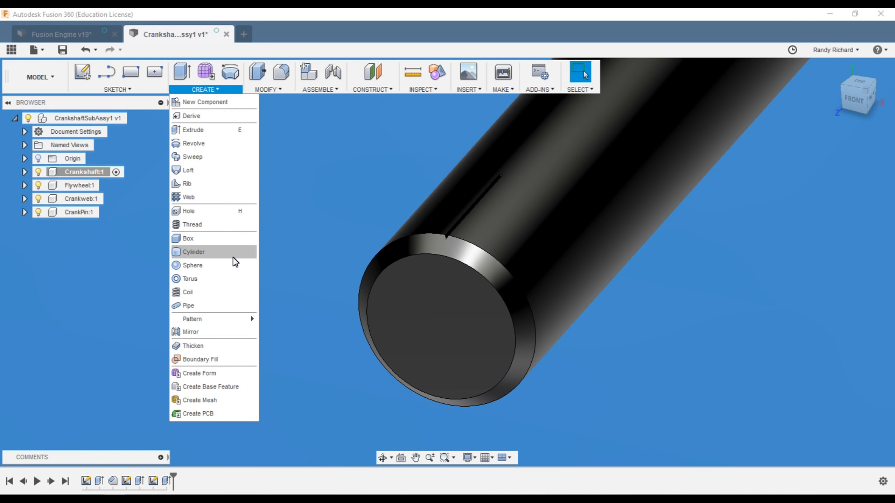
mouse_move(224, 318)
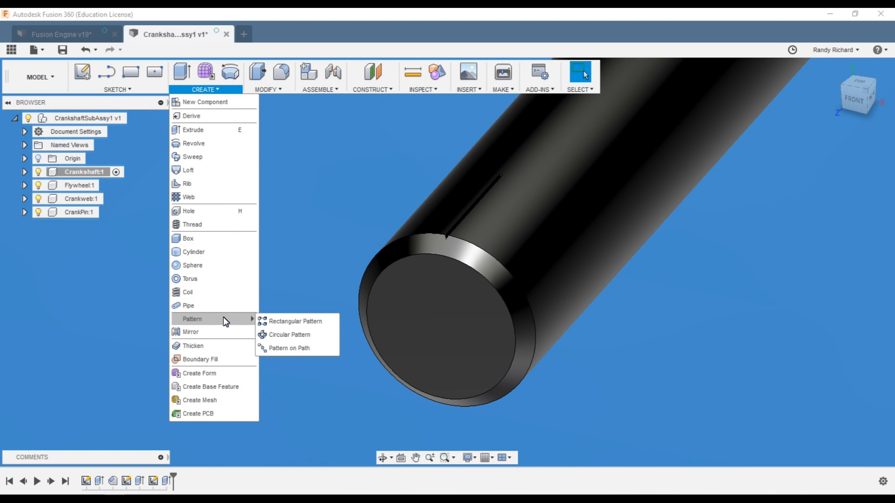
click(282, 334)
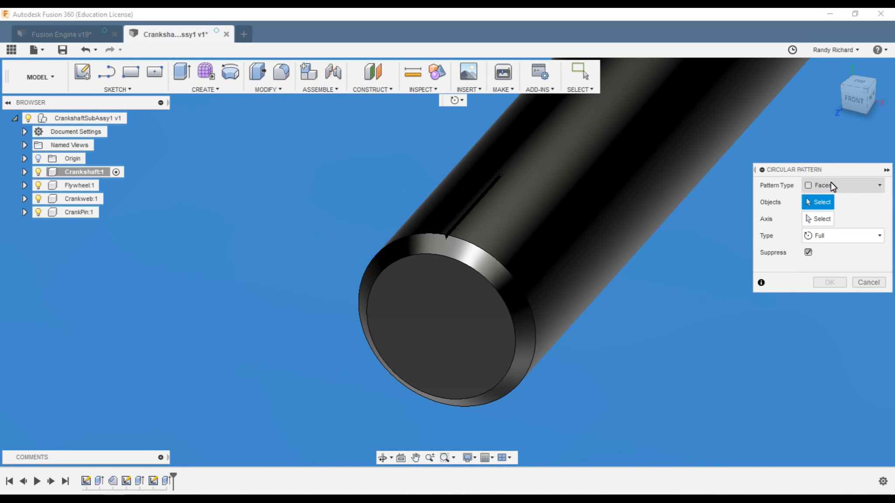
scroll(445, 232, up, 6)
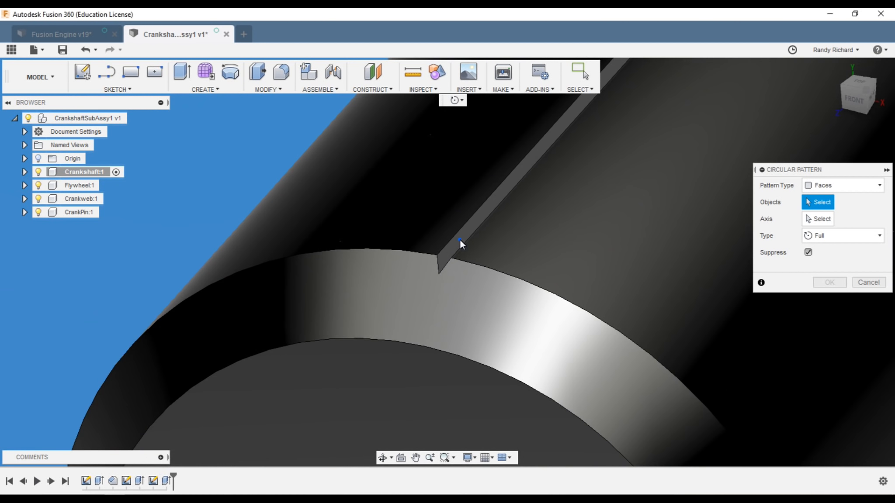
click(459, 239)
scroll(459, 240, down, 5)
shift+middle_drag(461, 245, 438, 179)
click(457, 212)
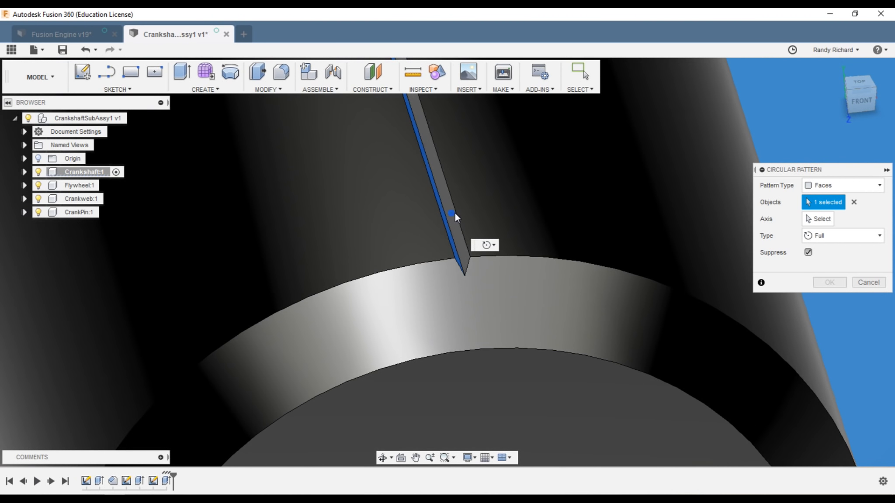
scroll(456, 212, down, 5)
middle_drag(470, 120, 488, 280)
scroll(461, 266, up, 5)
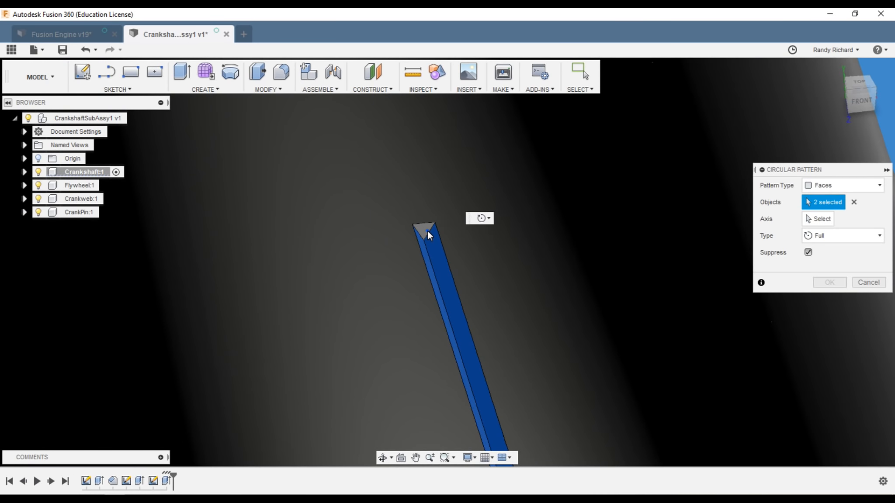
click(427, 231)
scroll(476, 217, down, 5)
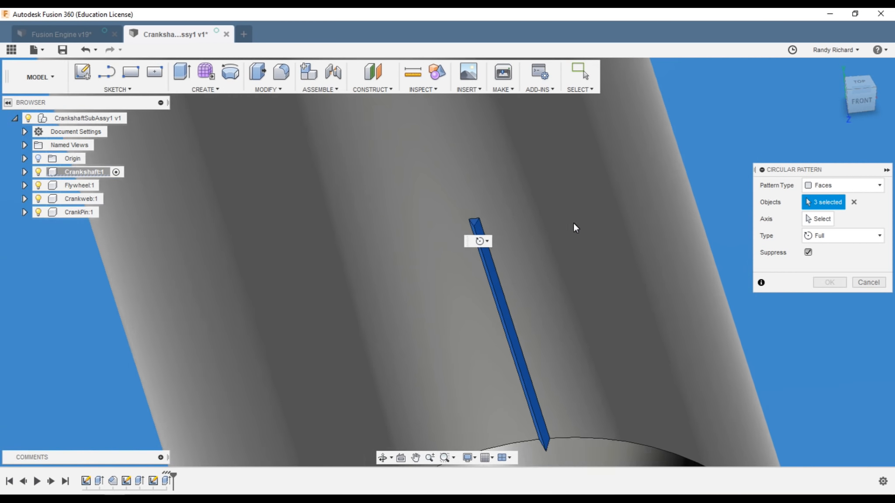
- Pattern the groove faces fully around the origin's Z axis with a quantity of 100
click(817, 219)
scroll(457, 250, down, 3)
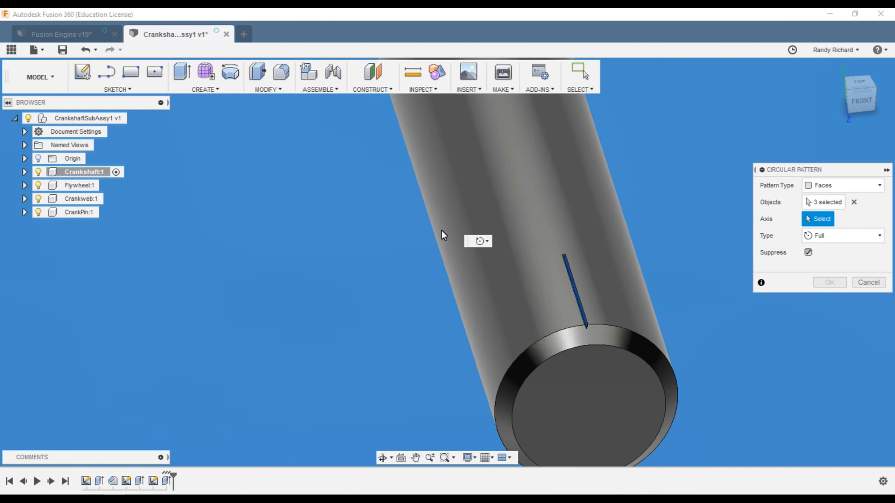
click(25, 159)
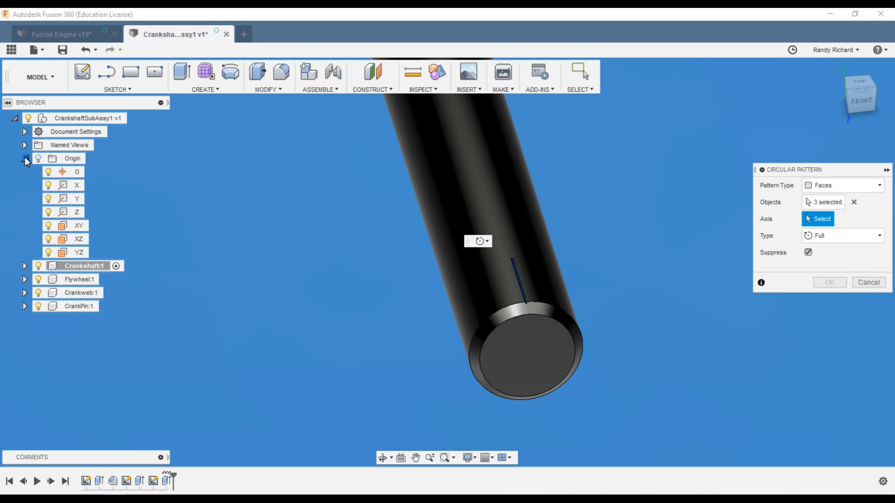
click(71, 212)
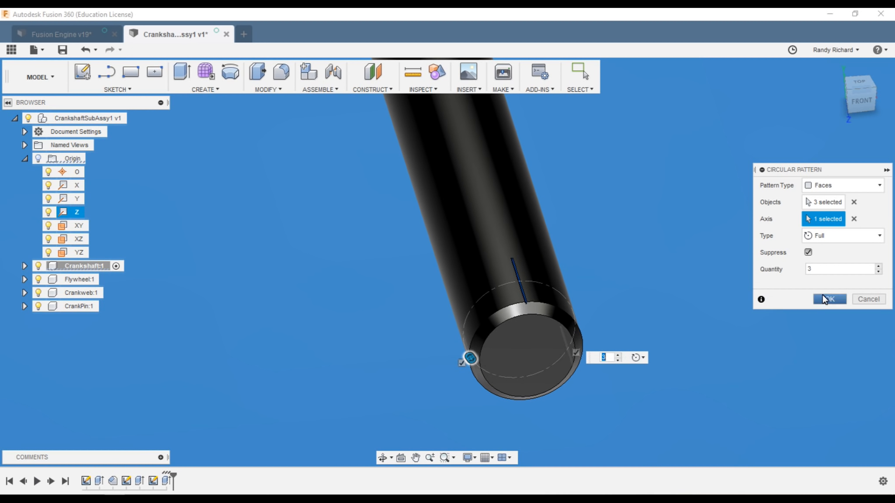
click(818, 269)
text(100)
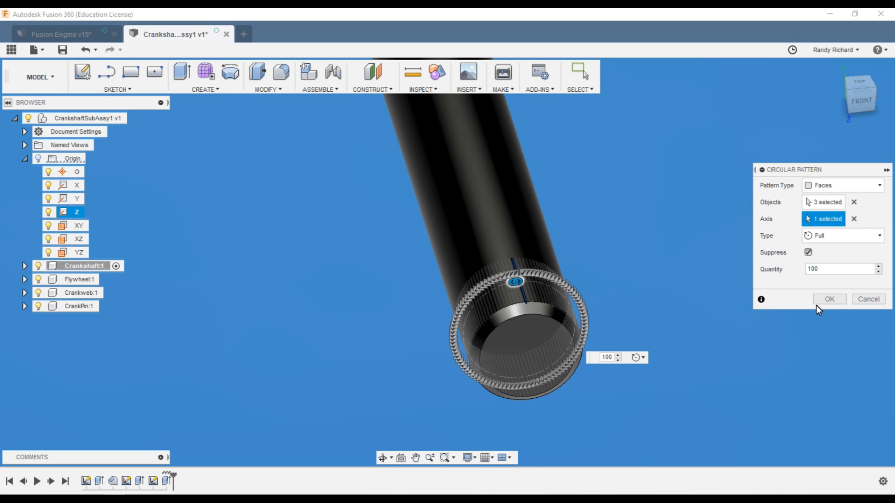
key(Return)
- Edit the circular pattern and increase its quantity so the grooves sit closer together around the shaft
scroll(551, 357, down, 2)
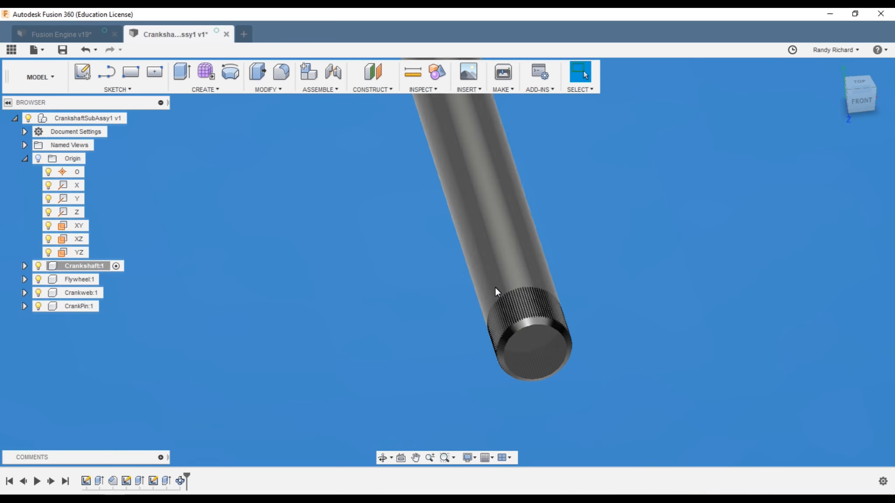
scroll(541, 352, up, 5)
scroll(546, 288, up, 2)
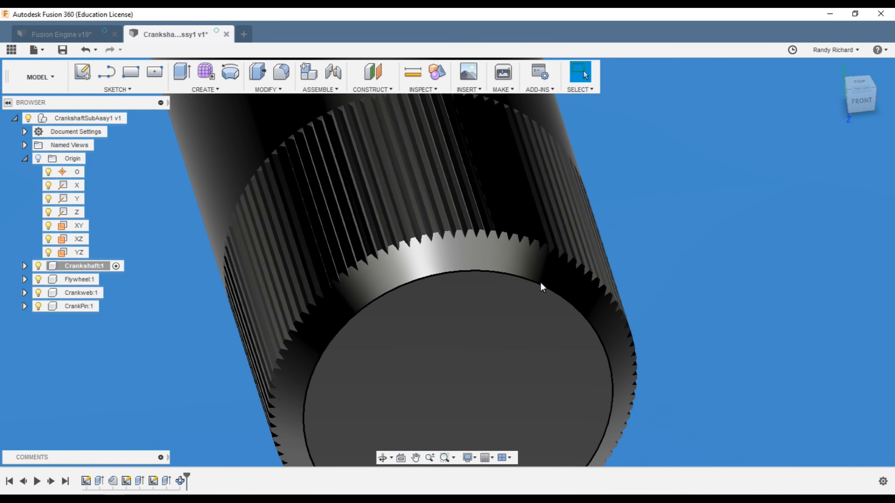
scroll(468, 241, up, 2)
scroll(332, 221, up, 3)
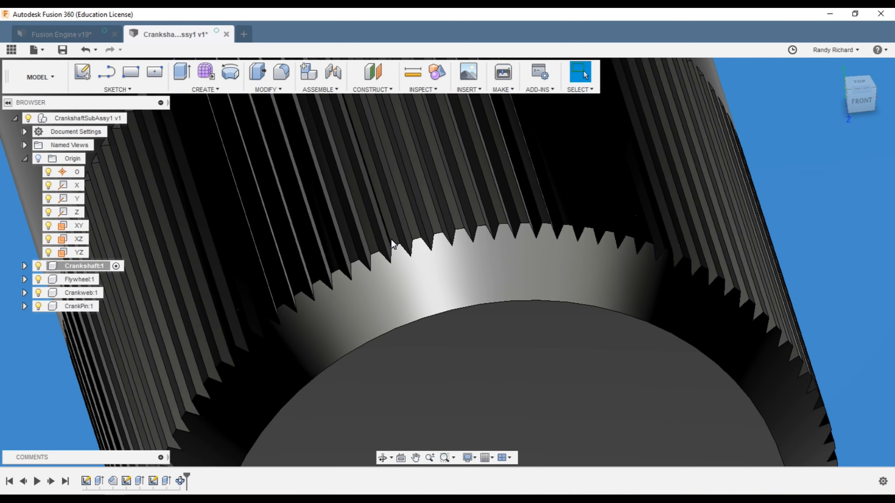
right_click(180, 481)
click(220, 380)
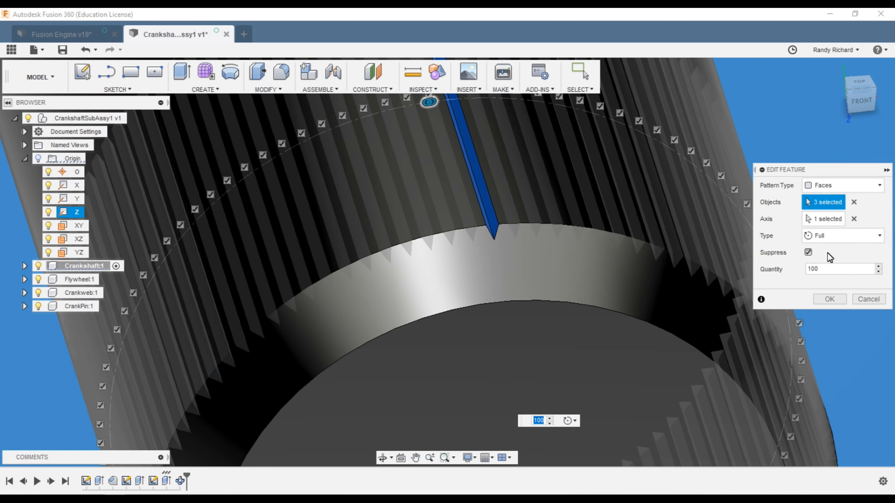
drag(832, 270, 795, 270)
text(212)
key(Return)
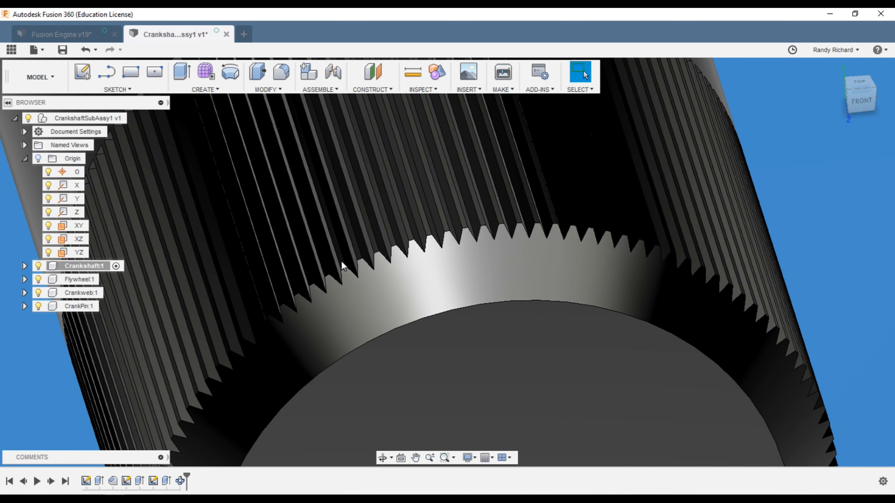
- Examine the splined front end and the whole crankshaft, and collapse the Origin folder
scroll(355, 289, down, 2)
scroll(358, 281, down, 2)
scroll(342, 278, down, 4)
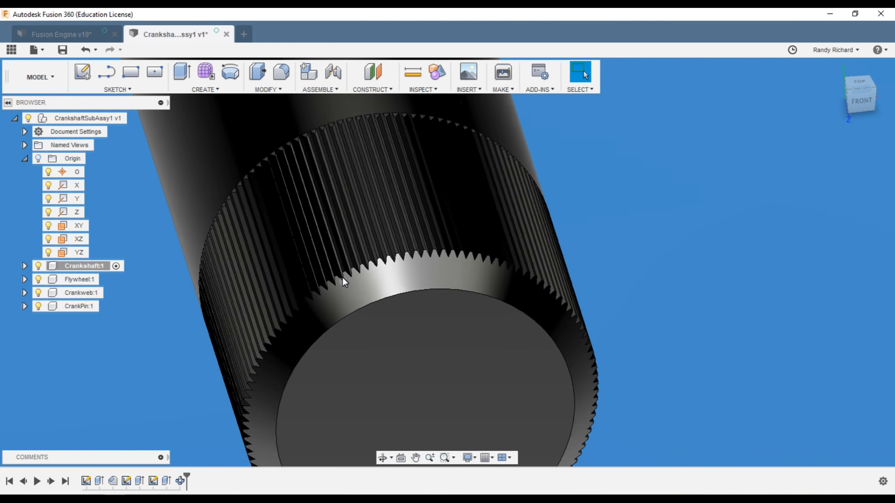
scroll(524, 267, down, 2)
mouse_move(862, 100)
mouse_down()
mouse_move(728, 67)
mouse_move(765, 71)
mouse_move(812, 98)
mouse_up()
middle_drag(465, 274, 393, 295)
scroll(394, 294, down, 3)
scroll(425, 294, down, 4)
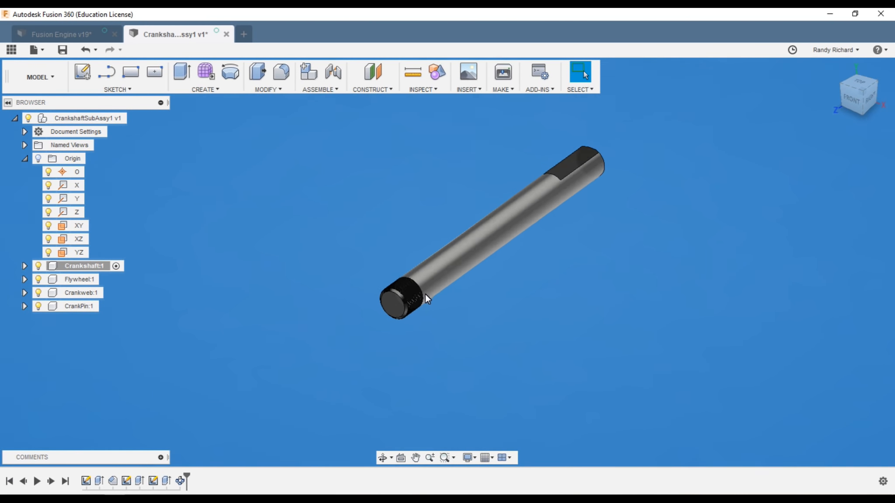
scroll(450, 311, up, 3)
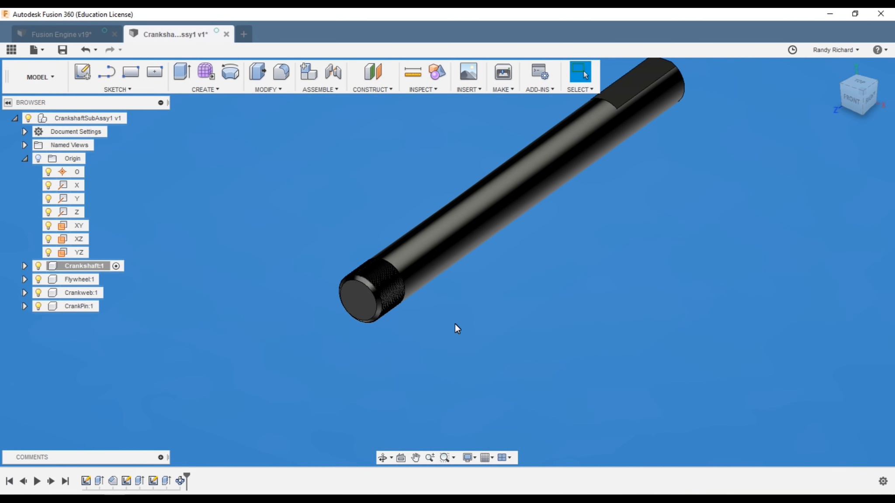
click(25, 159)
scroll(459, 304, down, 2)
scroll(403, 298, up, 3)
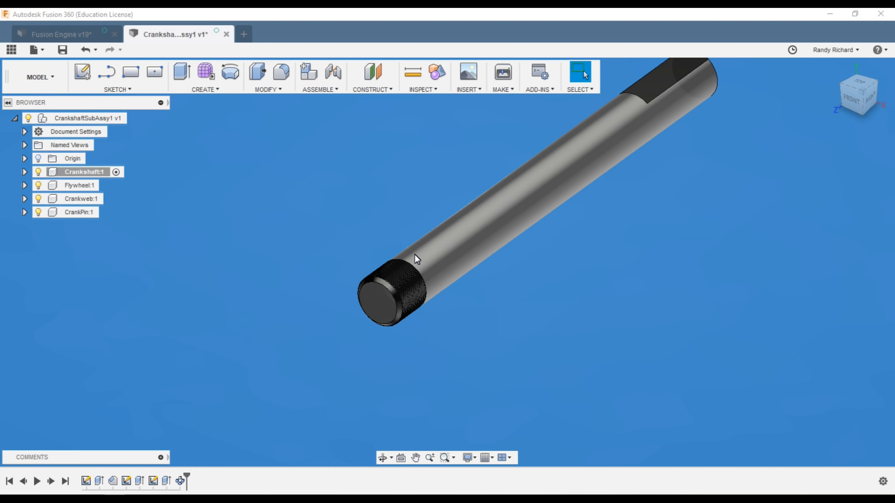
scroll(564, 293, down, 1)
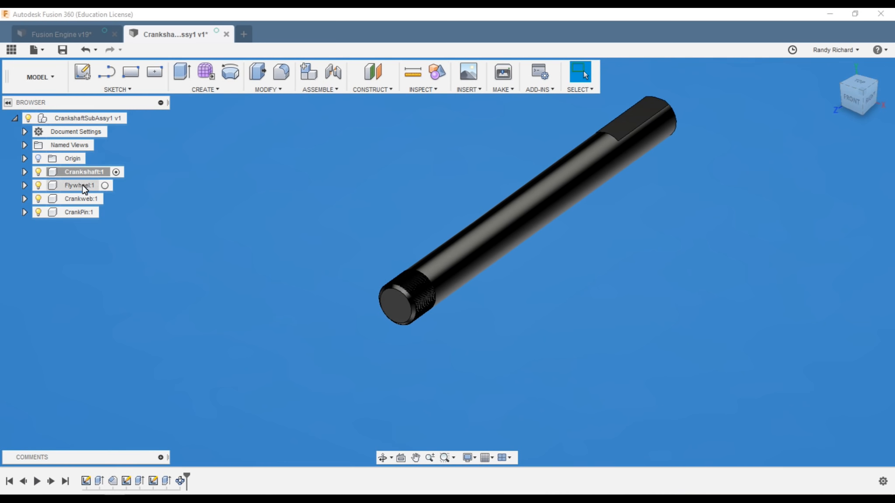
- Activate the Flywheel component for editing
click(111, 186)
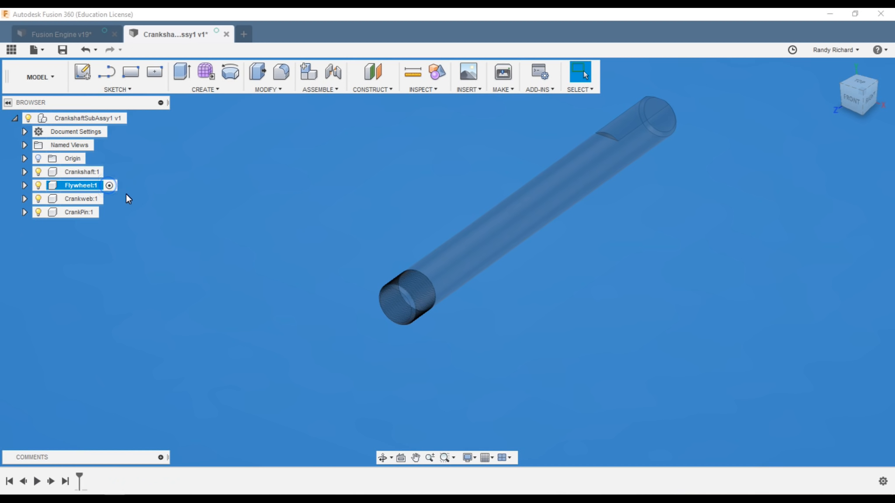
scroll(113, 248, down, 2)
scroll(139, 279, down, 3)
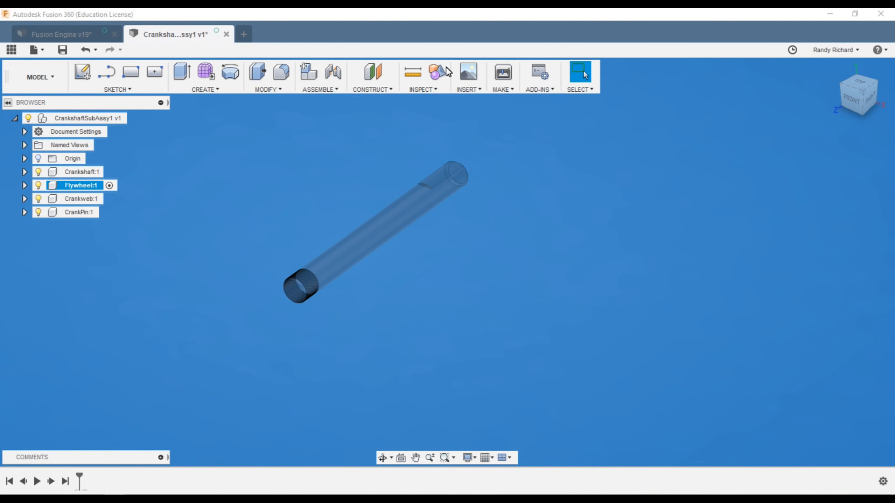
scroll(445, 127, up, 3)
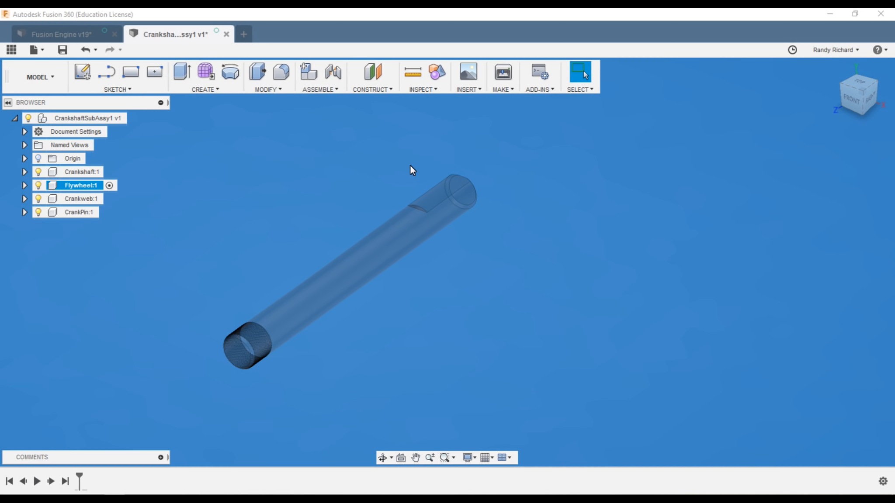
- Start a flywheel sketch on the vertical YZ plane that runs along the shaft's axis
drag(857, 105, 834, 101)
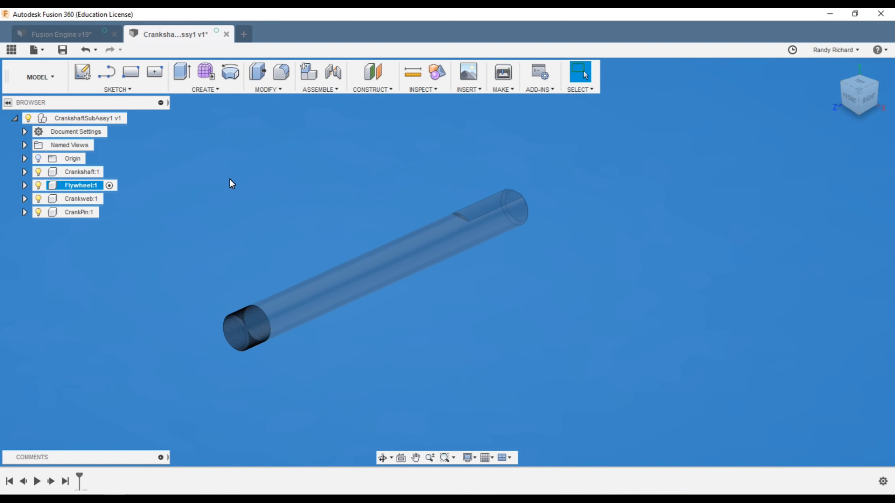
key(s)
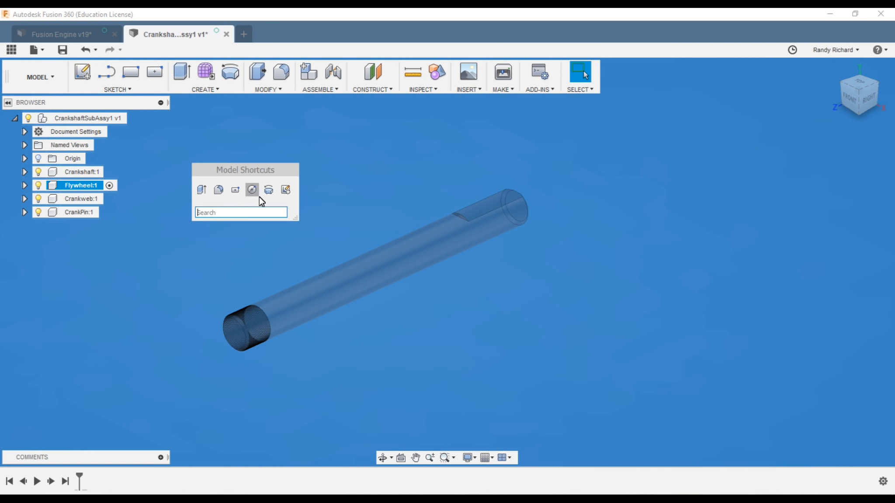
click(286, 190)
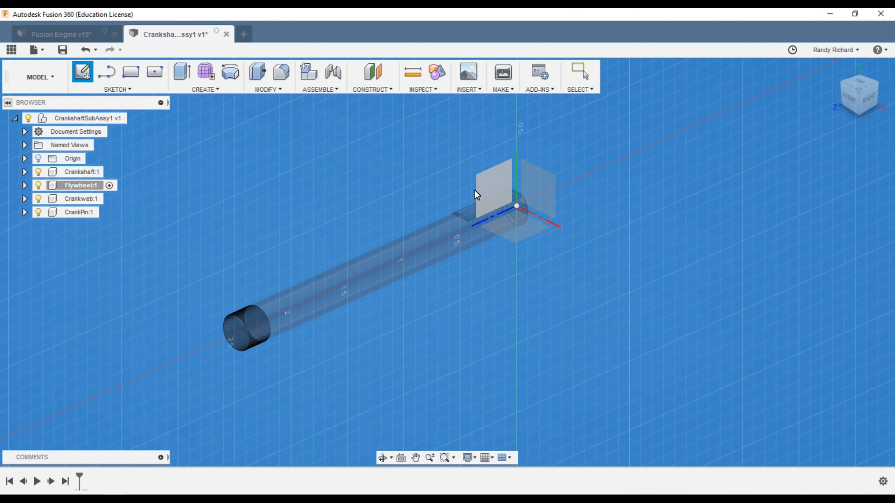
click(490, 187)
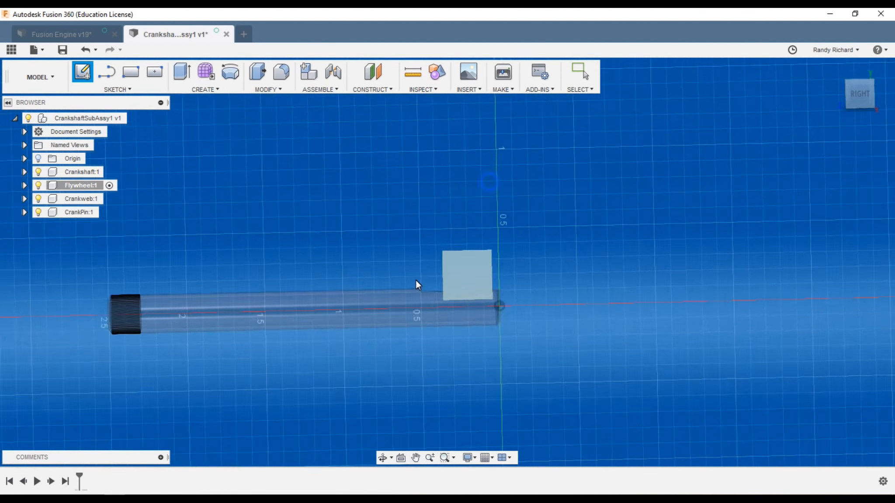
scroll(385, 261, up, 3)
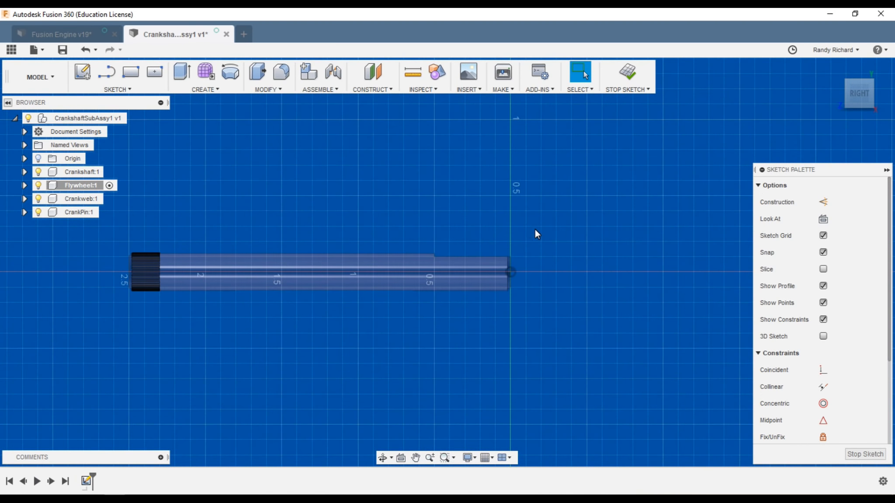
- Draw a 1 in horizontal line from the origin along the shaft axis toward the splined end
key(l)
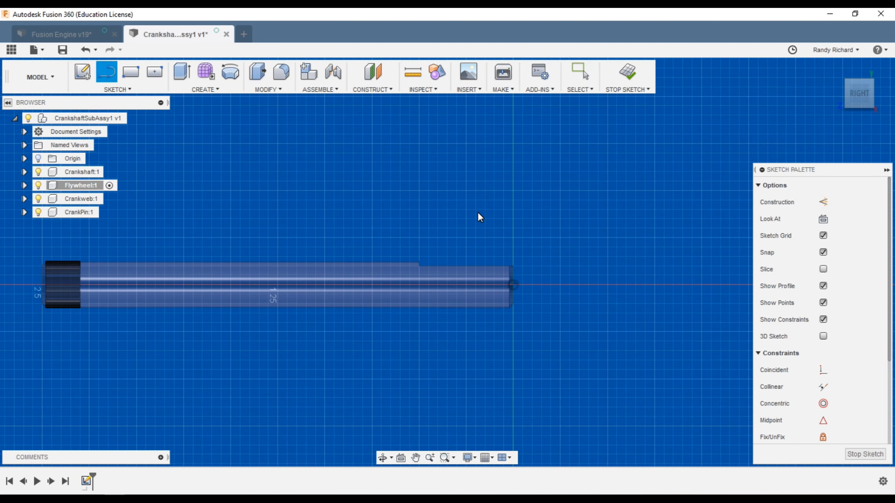
click(513, 286)
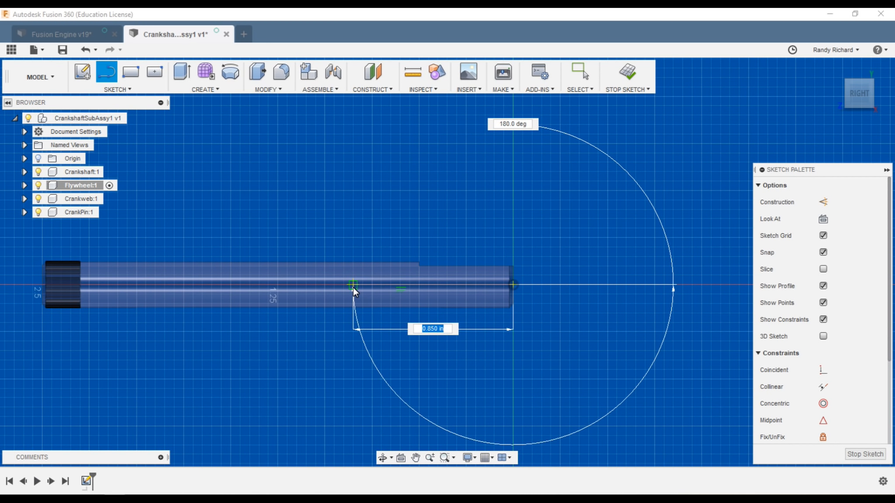
text(1)
key(Return)
key(Escape)
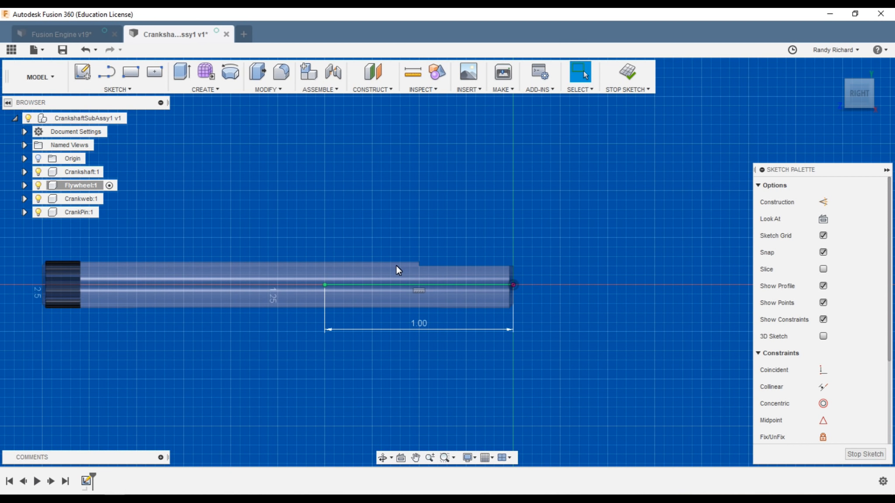
- Draw a vertical line from the origin straight up with a length of .7/2 in
key(l)
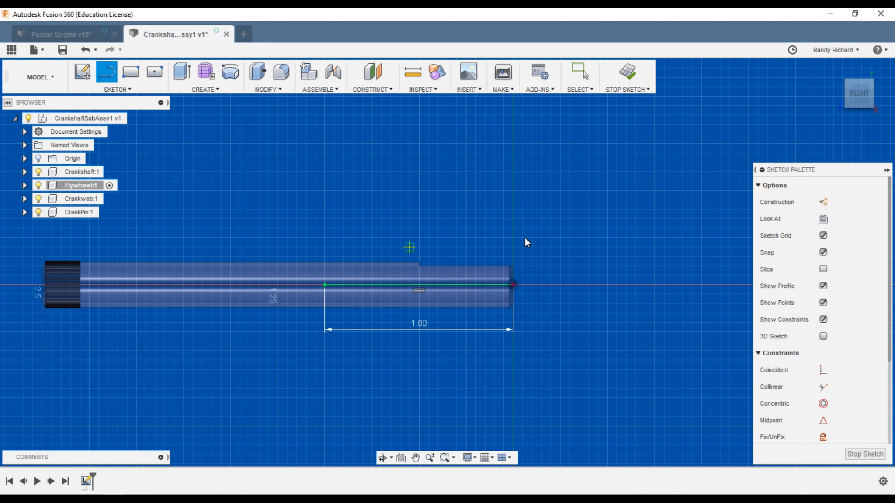
click(512, 284)
text(.7/2)
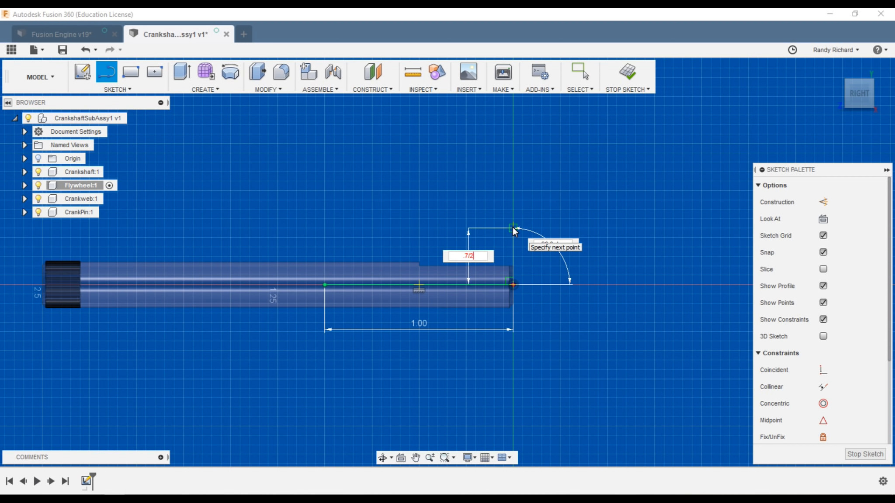
key(Return)
key(Escape)
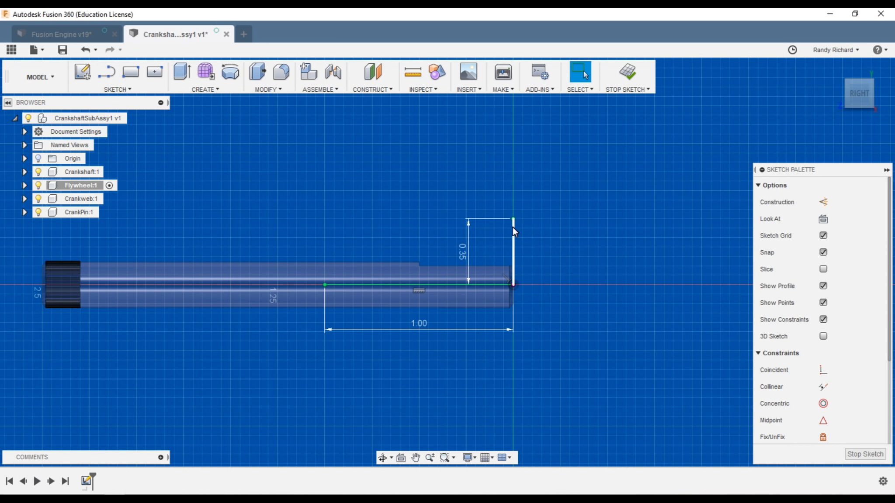
- Sketch the rest of the closed flywheel half-section: hub top, narrower web and a rim about 0.5 in wide, ending at the axis line's far end
key(l)
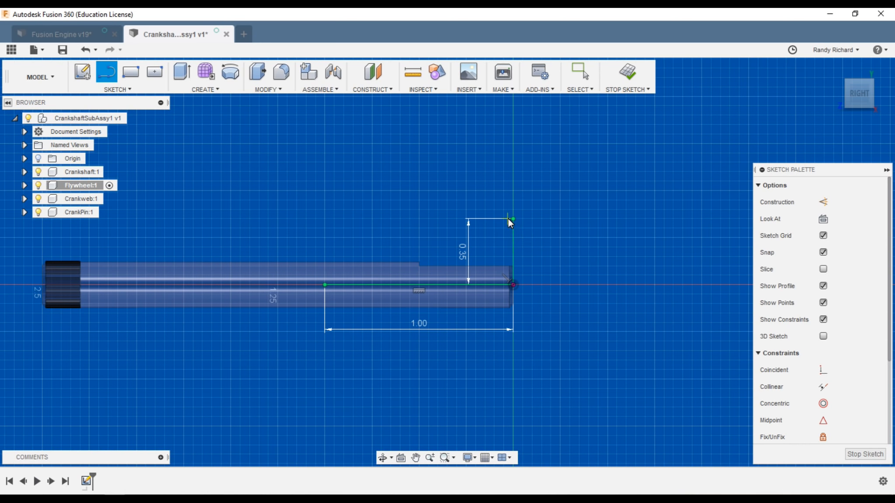
click(511, 220)
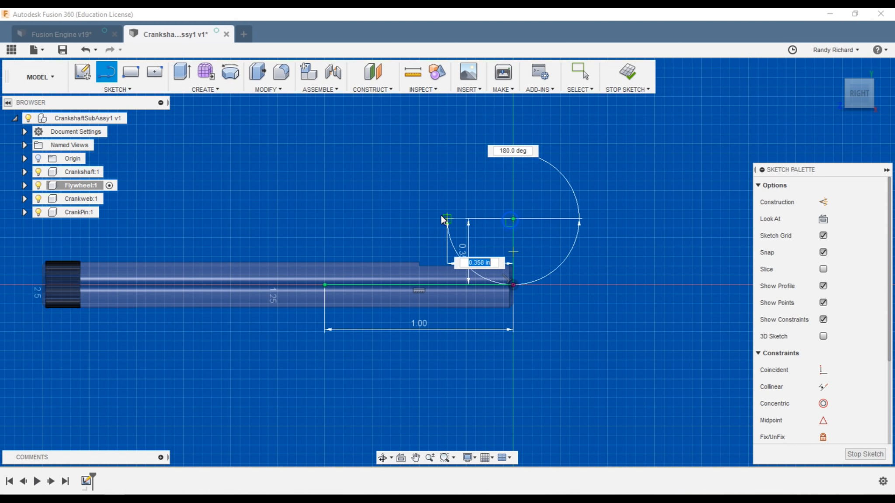
scroll(404, 216, down, 3)
click(404, 217)
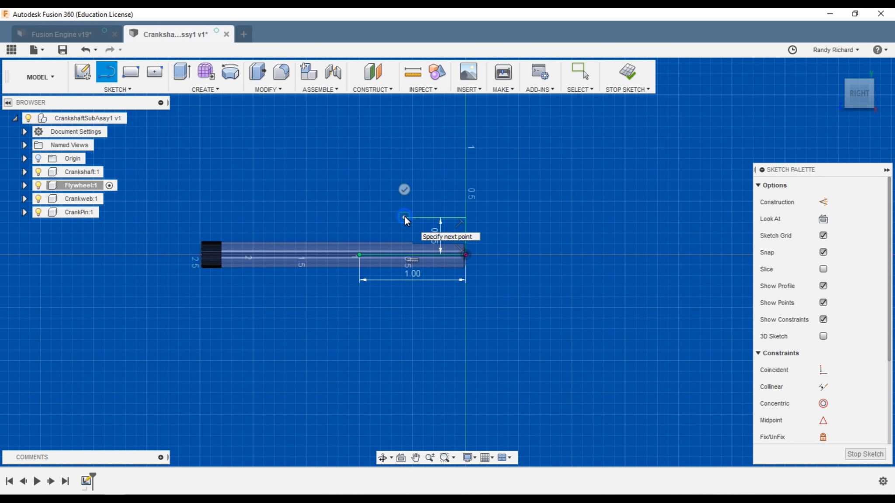
click(405, 159)
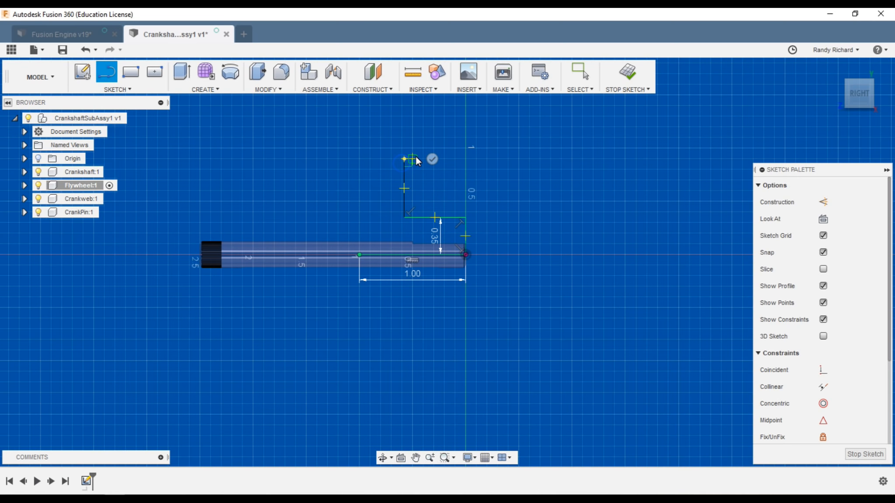
click(416, 133)
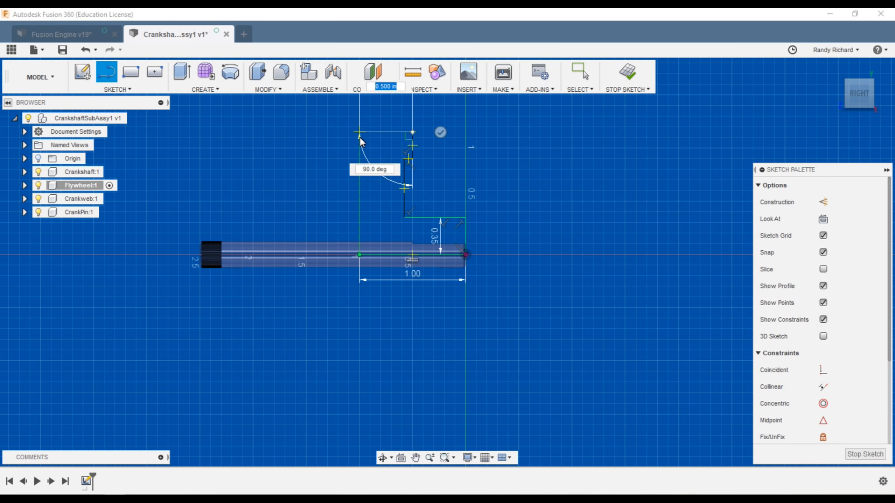
click(358, 132)
mouse_move(359, 131)
mouse_down()
mouse_move(359, 159)
mouse_move(411, 158)
mouse_move(357, 160)
mouse_move(376, 221)
mouse_move(407, 218)
mouse_move(359, 217)
mouse_move(363, 264)
mouse_move(359, 254)
mouse_up()
key(Escape)
scroll(511, 214, down, 2)
scroll(484, 211, up, 3)
scroll(497, 187, up, 2)
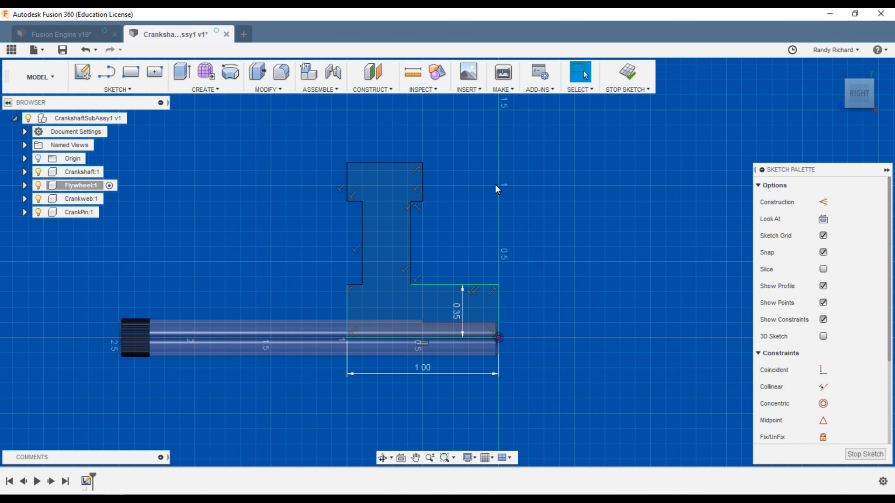
- Draw a horizontal line across the full hub width, near the shaft's upper surface, to mark the bore
key(l)
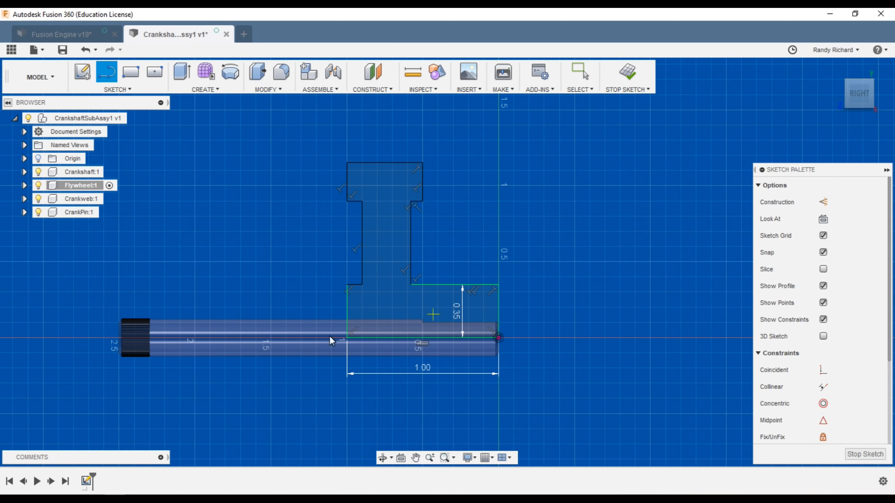
click(348, 320)
double_click(498, 319)
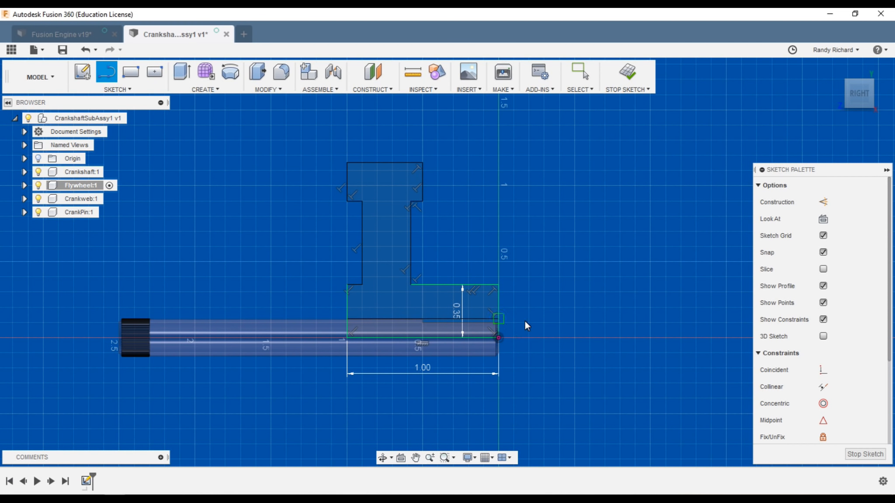
key(Escape)
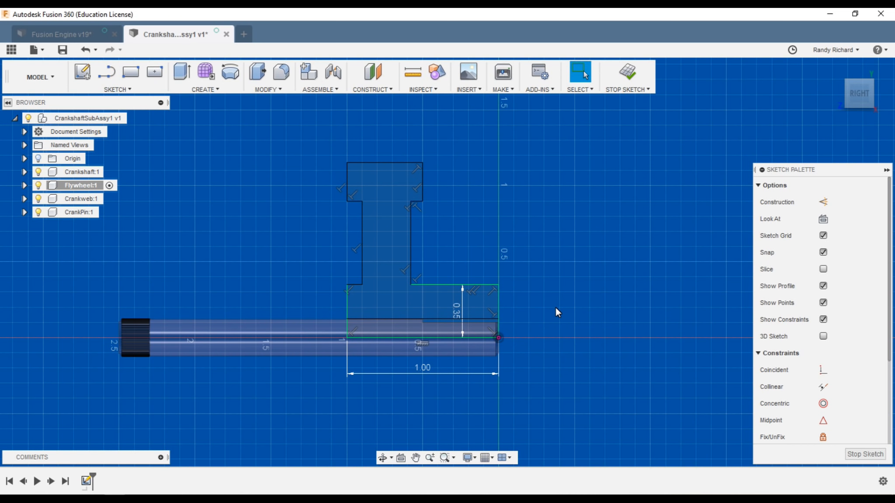
- Dimension the bore line's distance from the axis line to 0.125 in
click(428, 319)
click(437, 338)
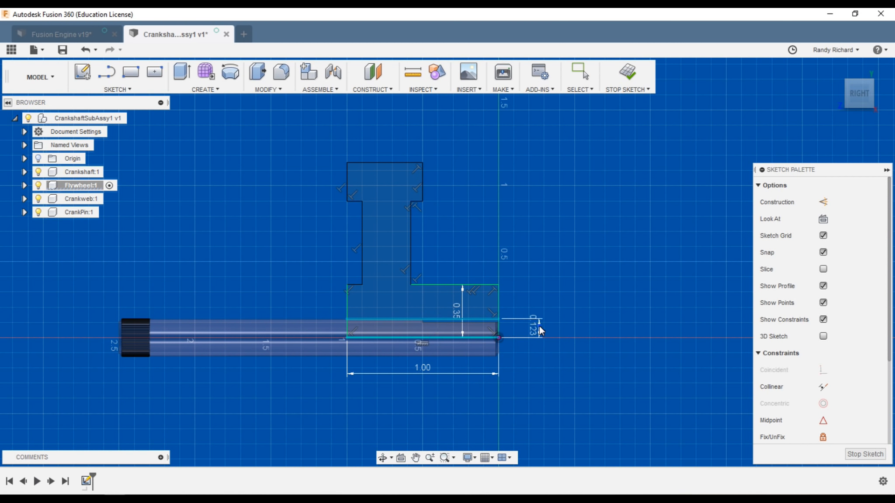
click(539, 326)
text(.12)
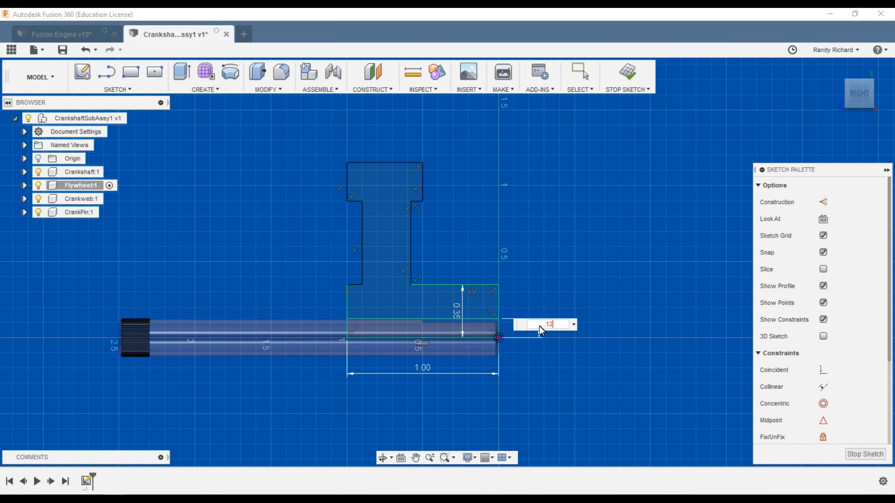
text(5)
key(Return)
scroll(525, 277, up, 2)
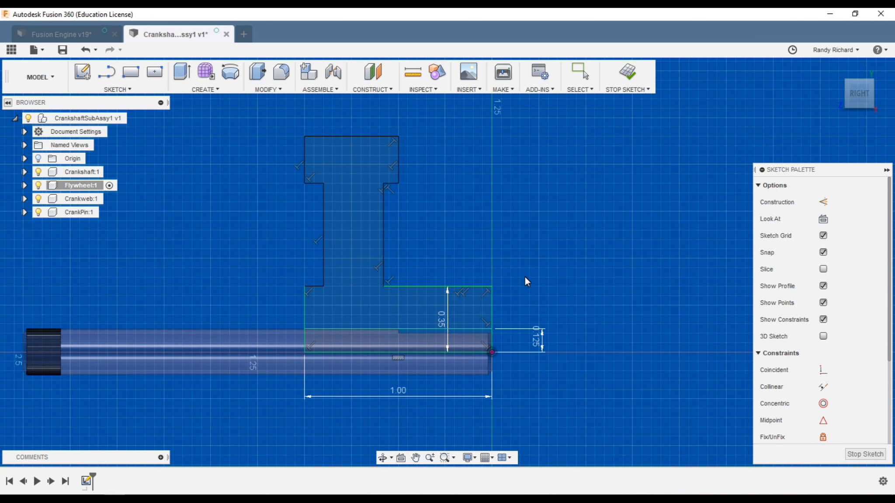
- Dimension the web's thickness between its two vertical edges to 0.25 in
click(325, 228)
click(381, 230)
click(358, 165)
text(.25)
key(Return)
scroll(354, 300, up, 2)
scroll(354, 300, down, 2)
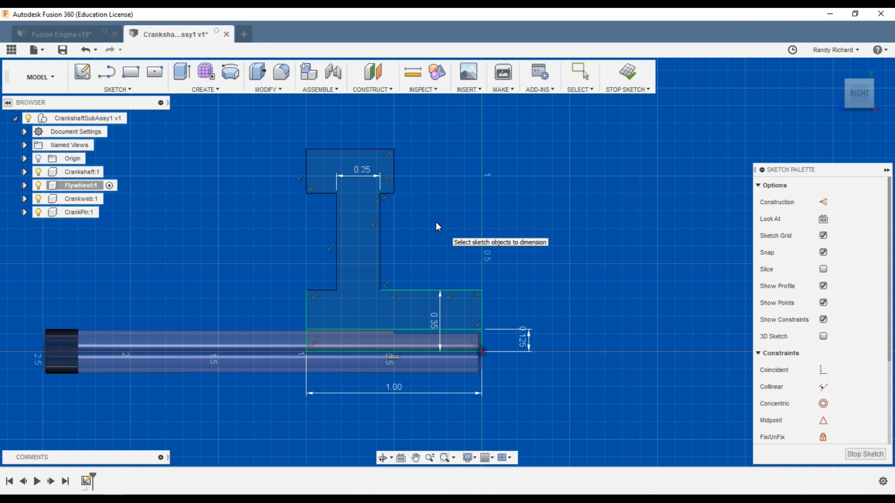
- Dimension the rim's top edge to a width of 0.625 in
click(350, 149)
click(347, 119)
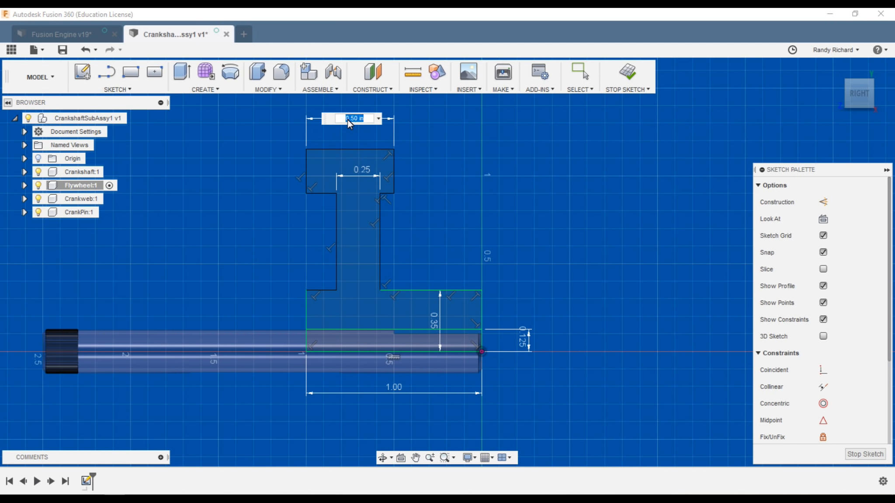
text(.625)
key(Return)
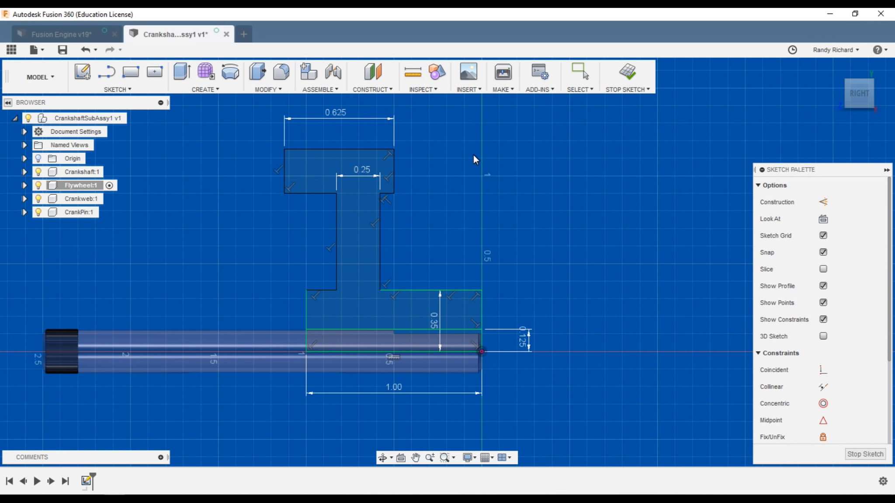
- Apply a Collinear constraint between the rim's and the hub's vertical end edges on the splined-end side
scroll(407, 180, up, 2)
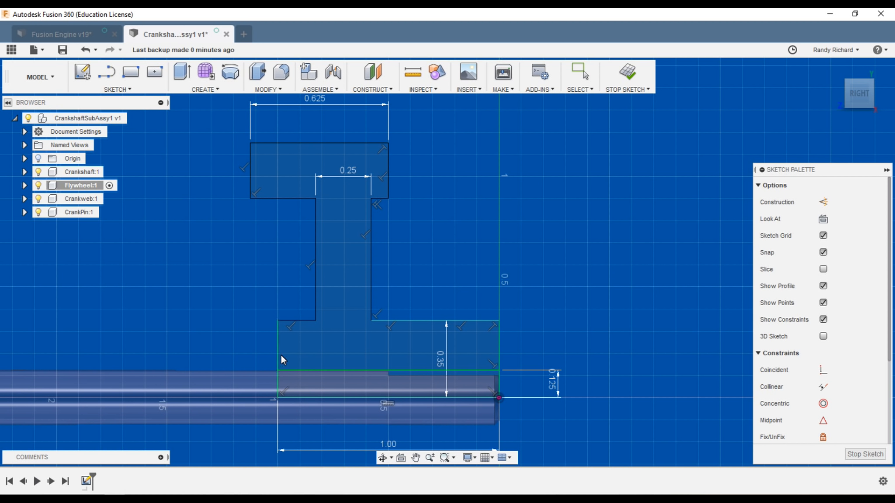
click(823, 387)
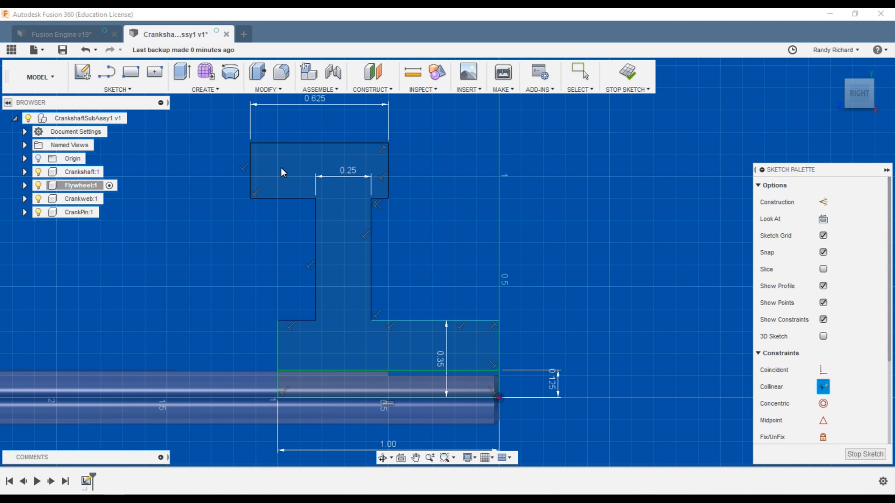
click(252, 163)
click(278, 338)
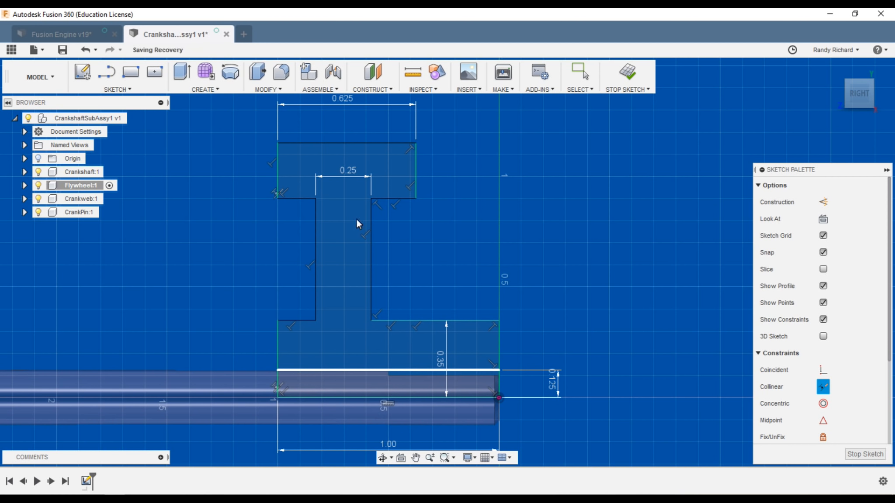
key(Escape)
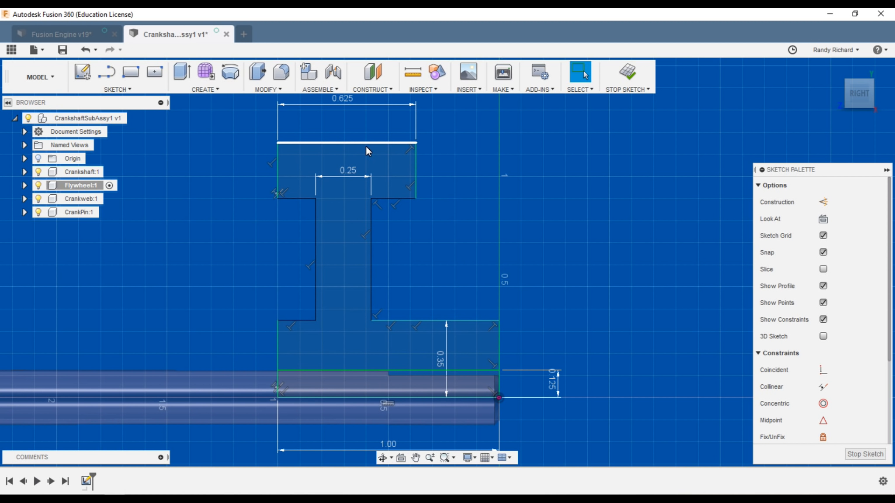
- Draw a vertical line from the midpoint of the rim's top edge down through the web and convert it to construction
key(l)
click(347, 142)
click(351, 312)
key(Escape)
click(347, 284)
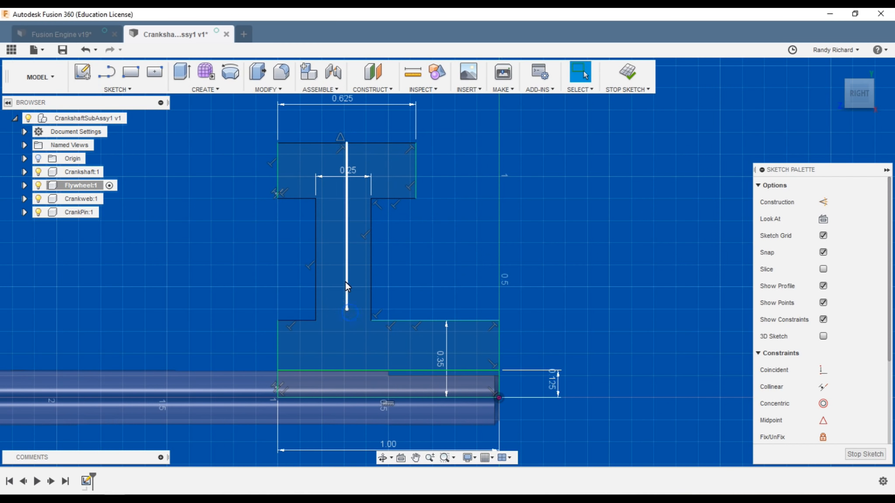
key(x)
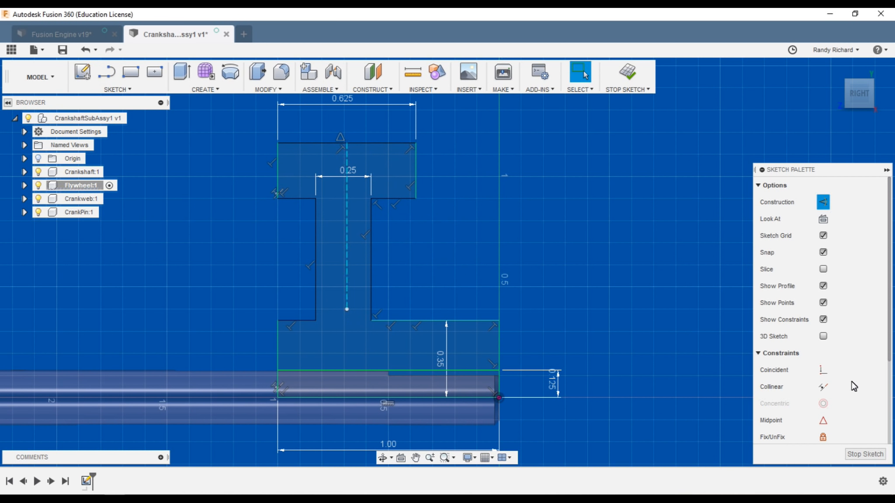
- Apply a Symmetry constraint to the web's two vertical edges about the vertical construction line
scroll(854, 388, down, 3)
click(820, 435)
click(369, 241)
click(313, 228)
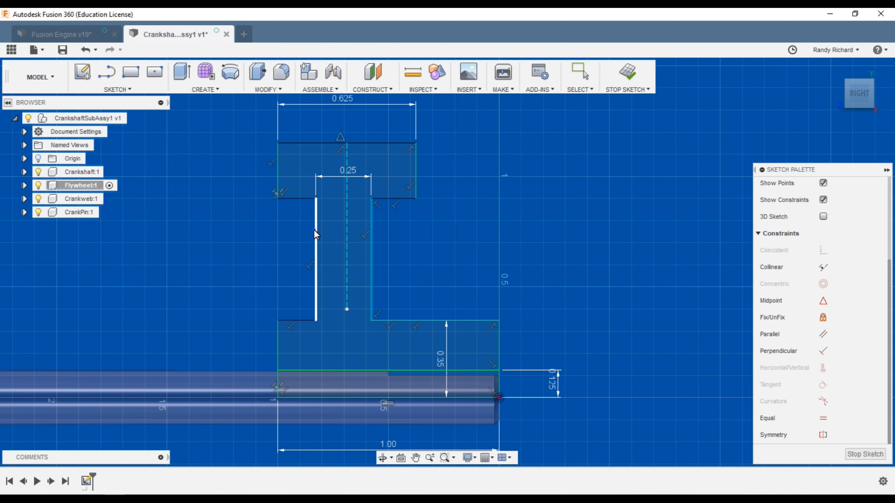
click(345, 223)
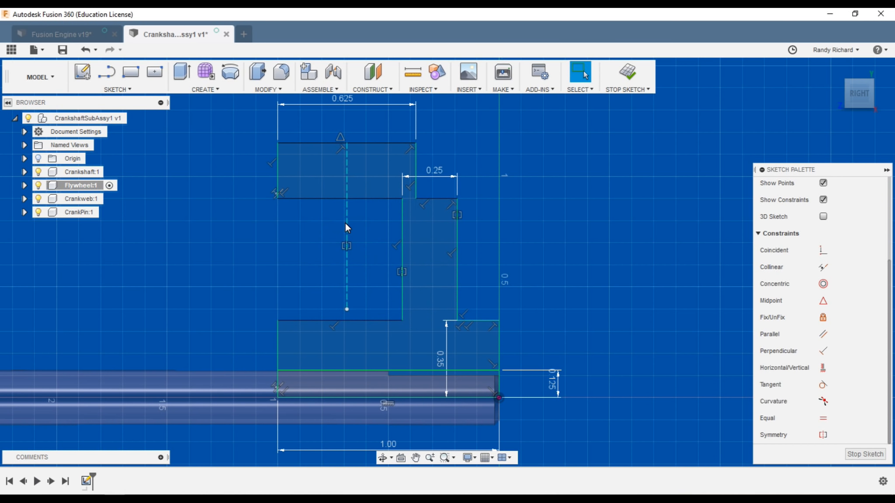
- Undo the last Symmetry constraint applied to the web's vertical edges
click(63, 50)
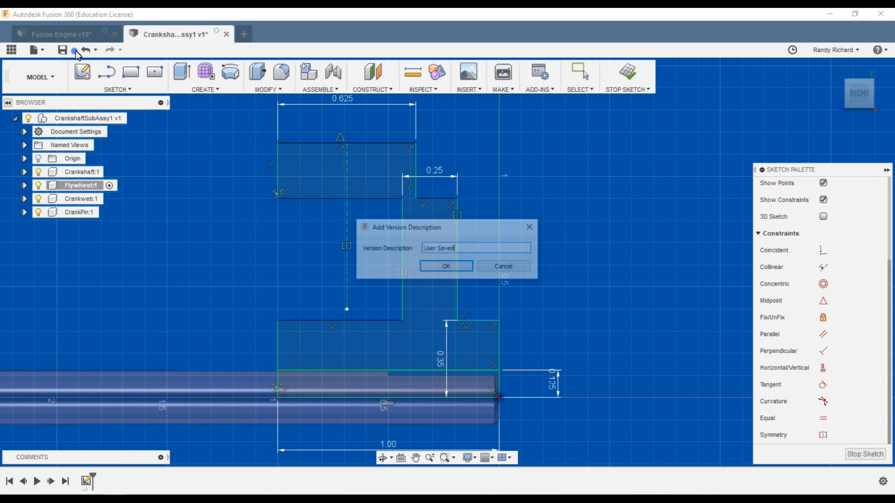
click(528, 269)
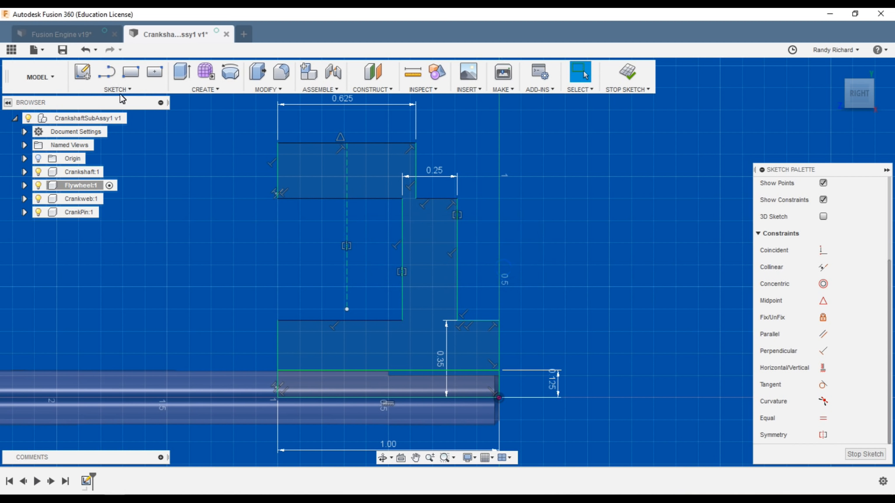
click(85, 49)
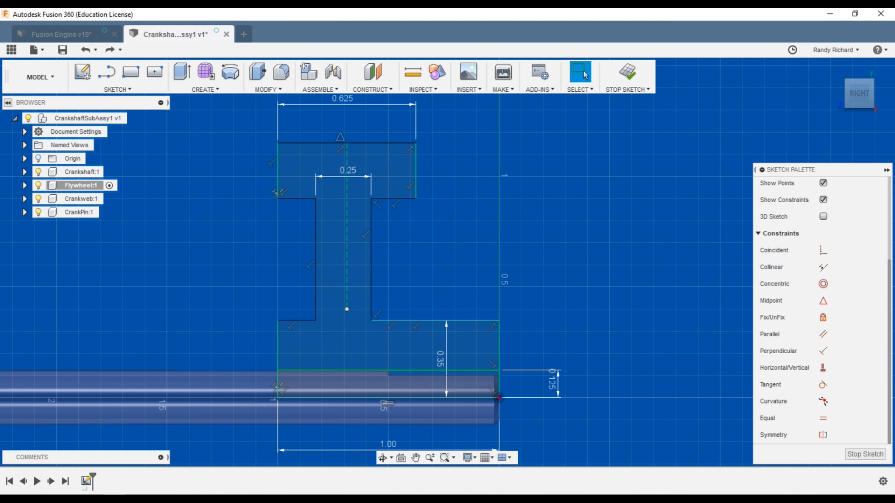
- Apply a Symmetry constraint between the web's two vertical edges, using the vertical construction line as the symmetry line
click(820, 435)
click(373, 239)
click(316, 226)
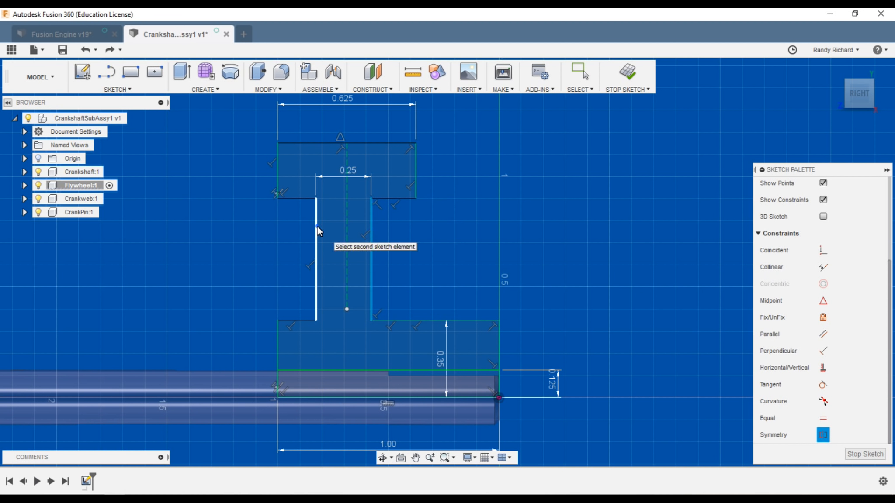
click(347, 242)
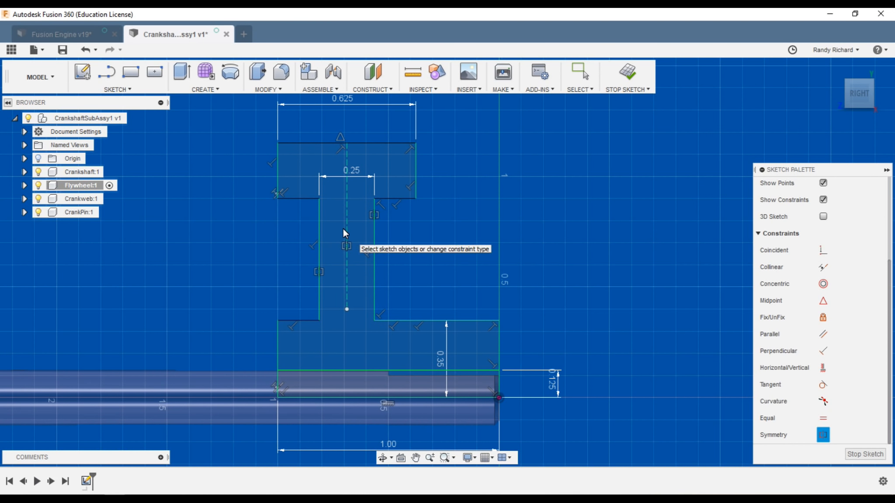
key(Escape)
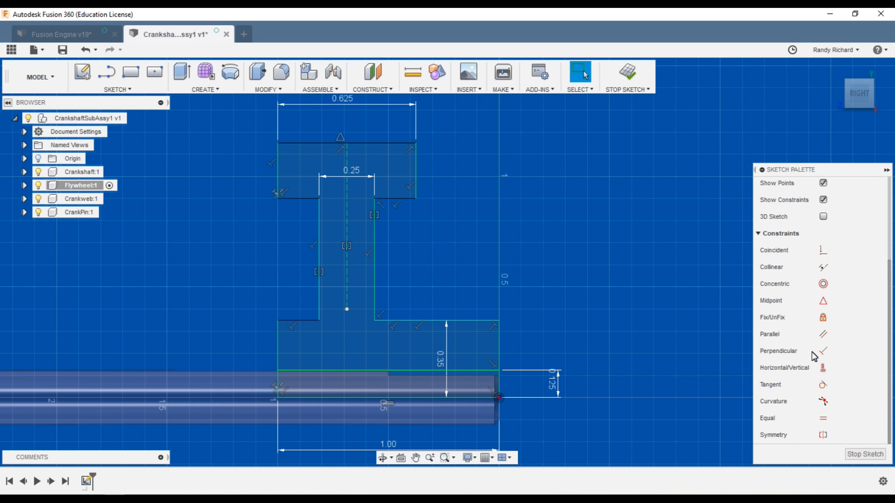
- Apply Collinear constraints to the rim's two underside edges and to the hub's two top edges on either side of the web
click(823, 267)
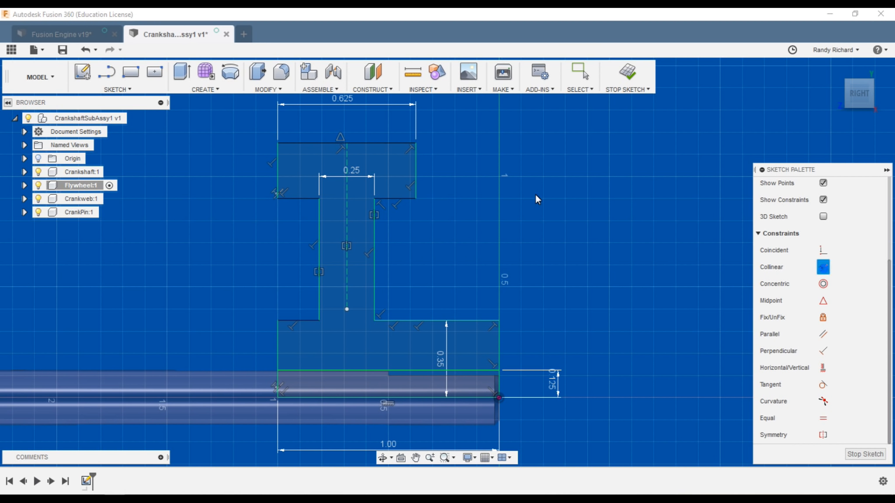
click(406, 199)
click(298, 198)
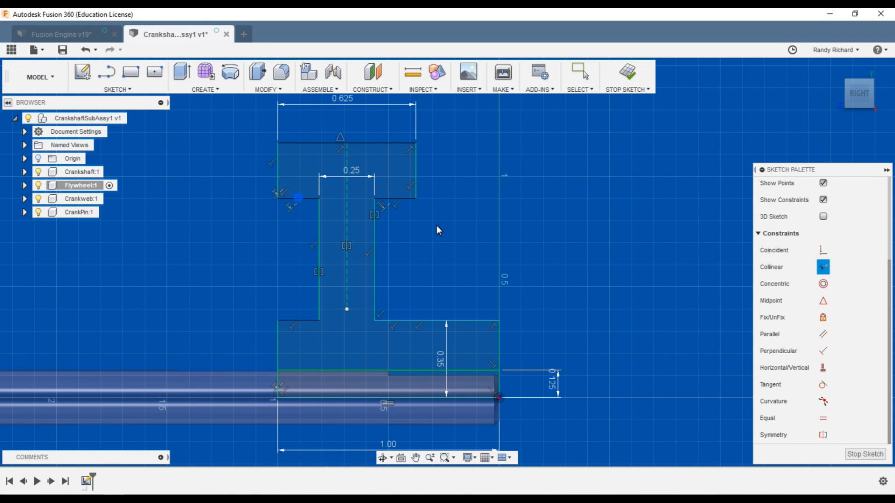
click(313, 321)
scroll(432, 235, down, 1)
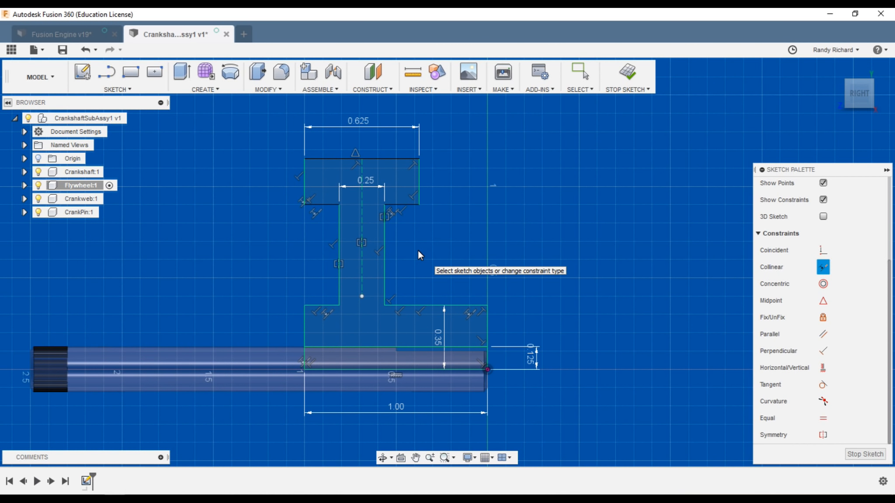
- Dimension the rim's top edge from the shaft centerline with the expression 2.187/2
key(d)
click(324, 158)
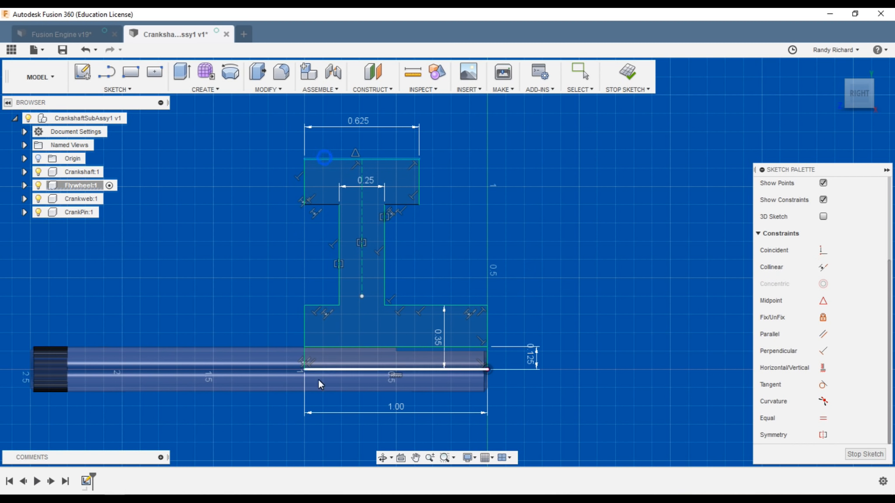
click(325, 369)
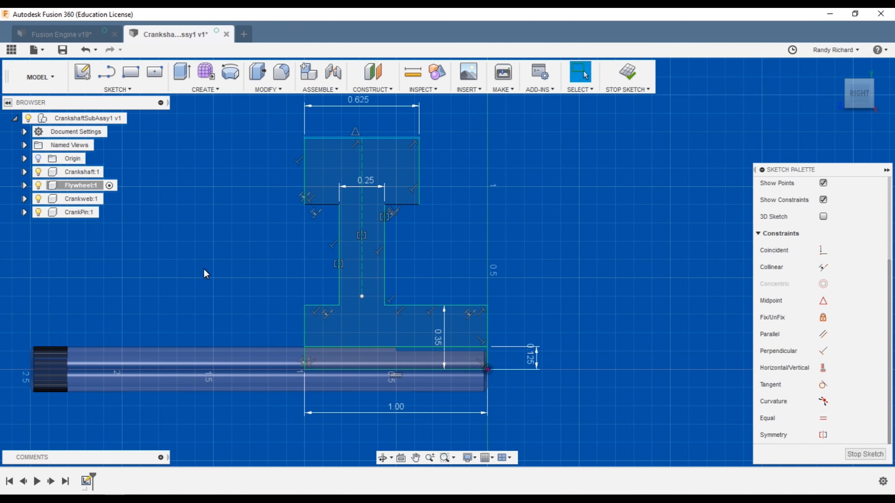
click(347, 138)
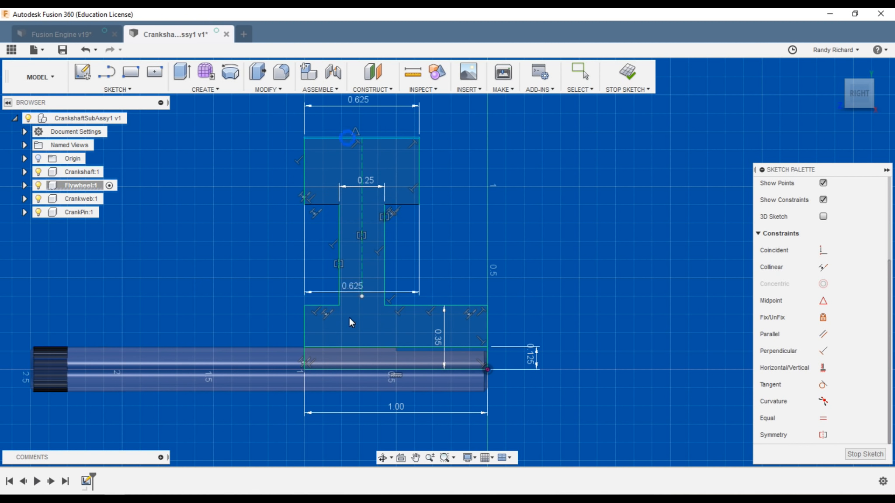
click(344, 369)
click(218, 263)
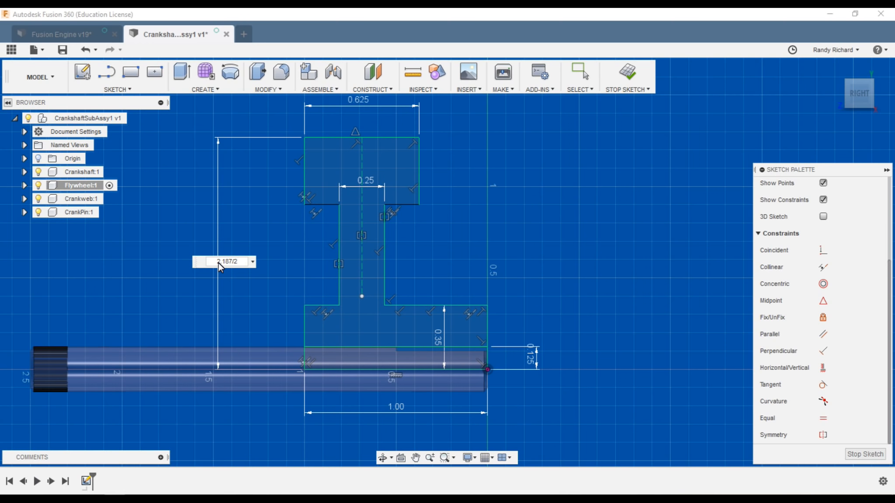
text(2.187/2)
key(Return)
- Dimension the rim's underside edge from the shaft centerline with the expression 1.5/2
scroll(311, 290, up, 2)
key(d)
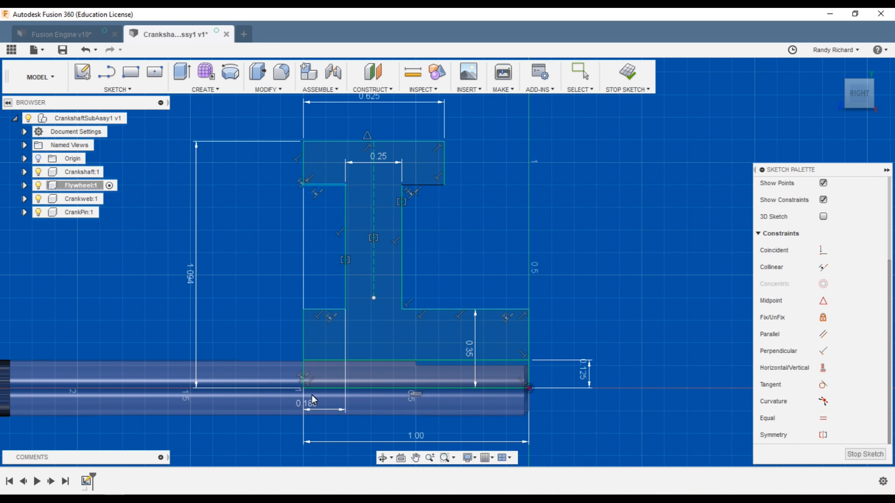
click(315, 388)
click(241, 267)
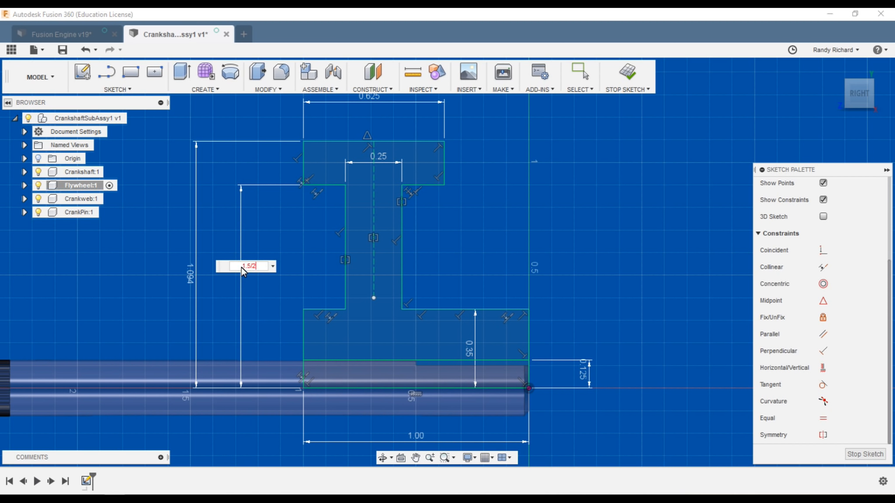
text(1.5/2)
key(Return)
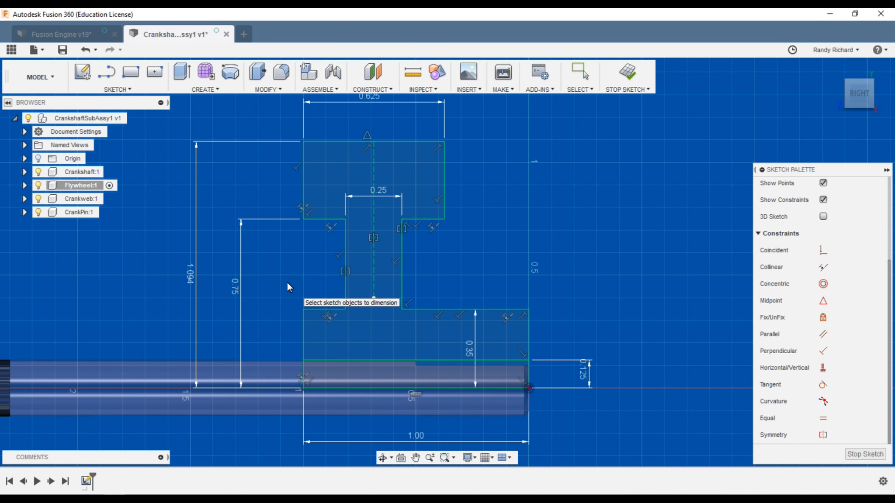
- Finish the sketch and revolve the flywheel profile 360 degrees about the shaft centerline as a new body
scroll(280, 277, down, 1)
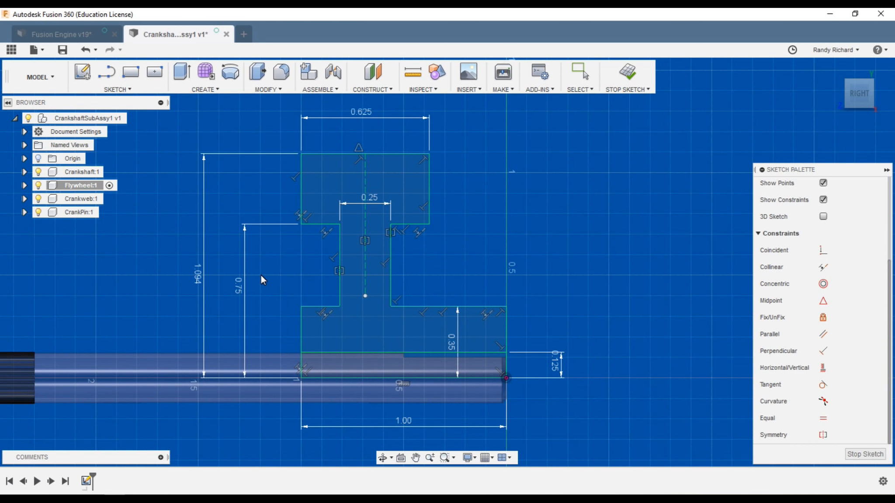
scroll(261, 273, down, 2)
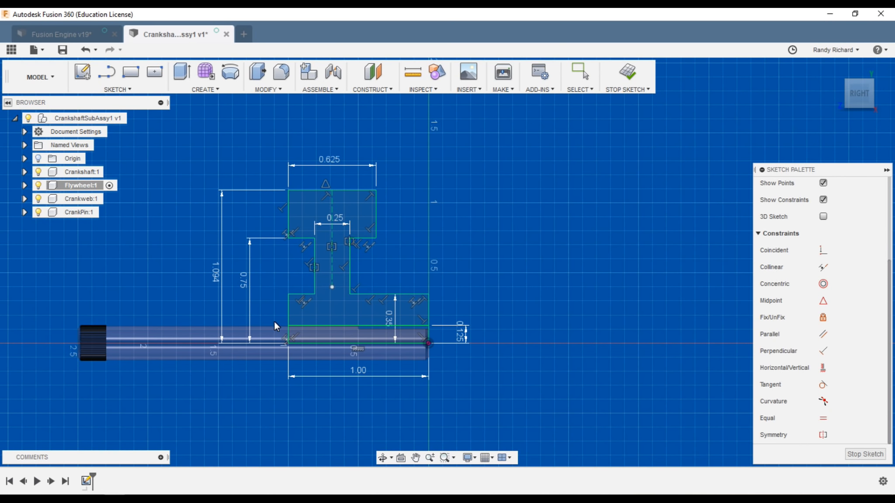
scroll(433, 353, up, 2)
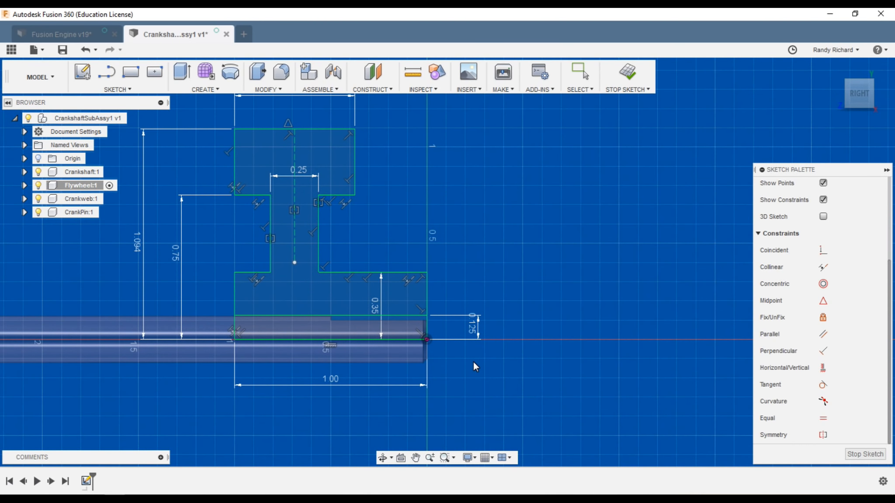
scroll(474, 362, up, 1)
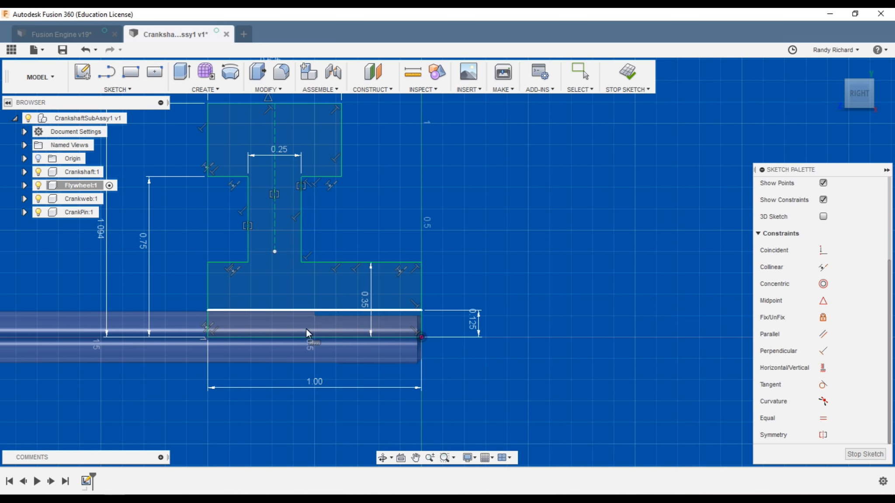
scroll(556, 205, down, 2)
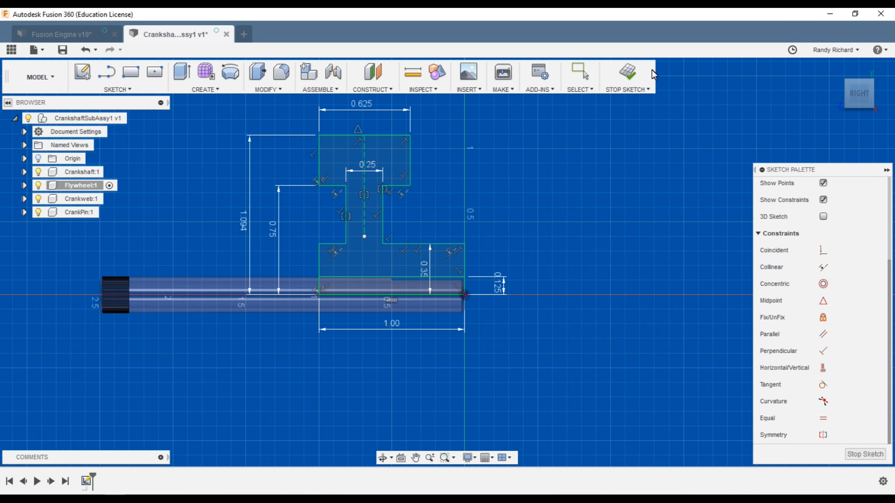
click(627, 72)
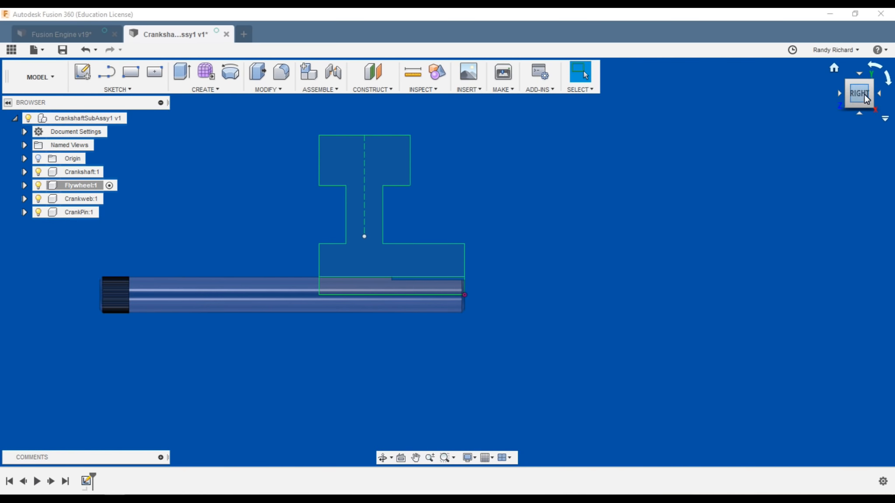
click(230, 72)
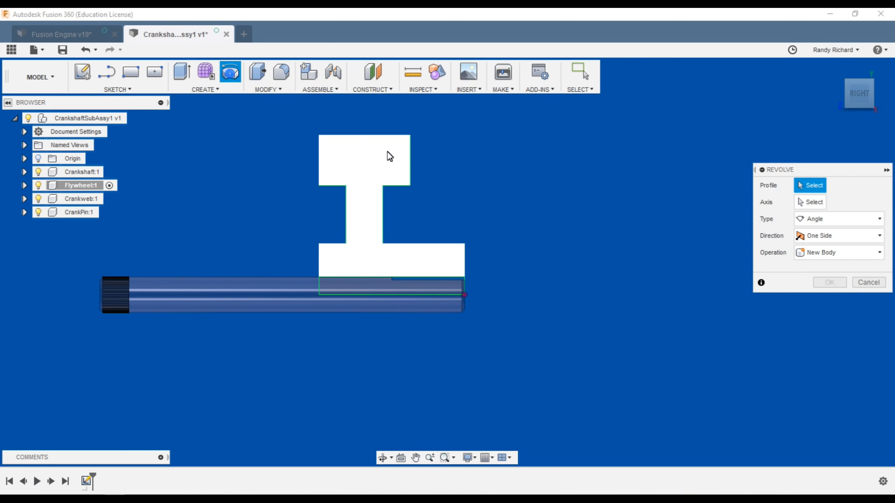
click(379, 151)
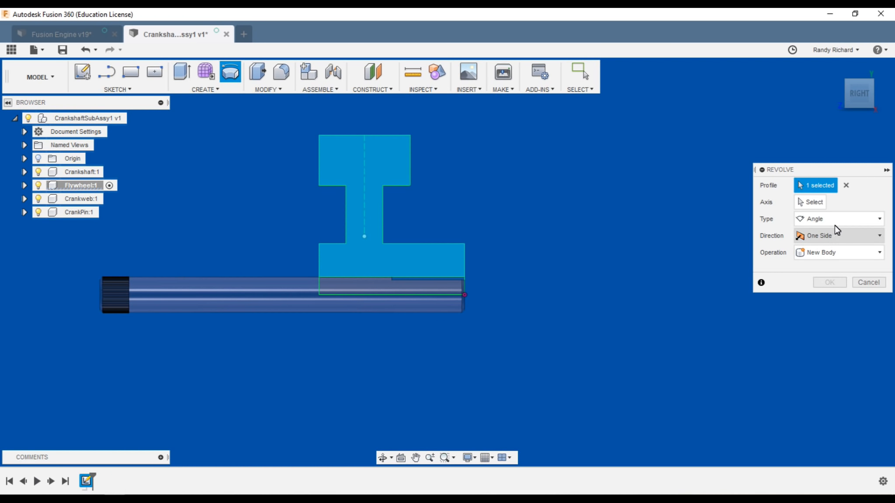
click(814, 201)
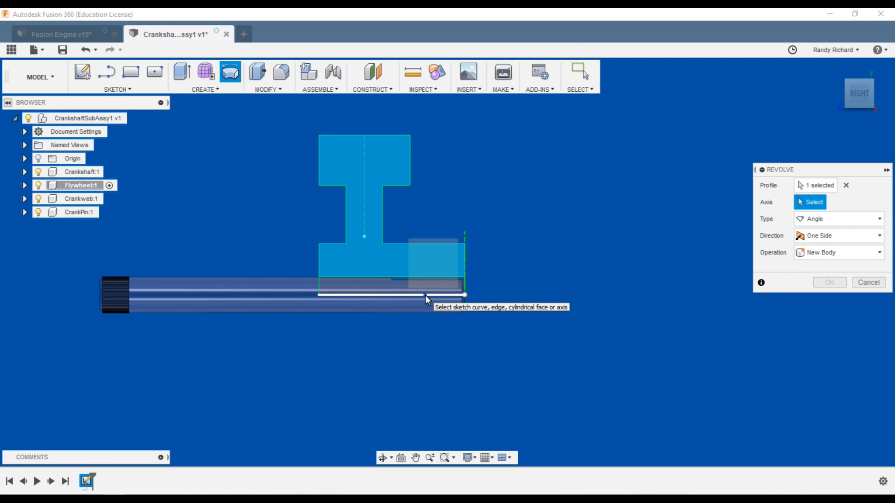
click(425, 295)
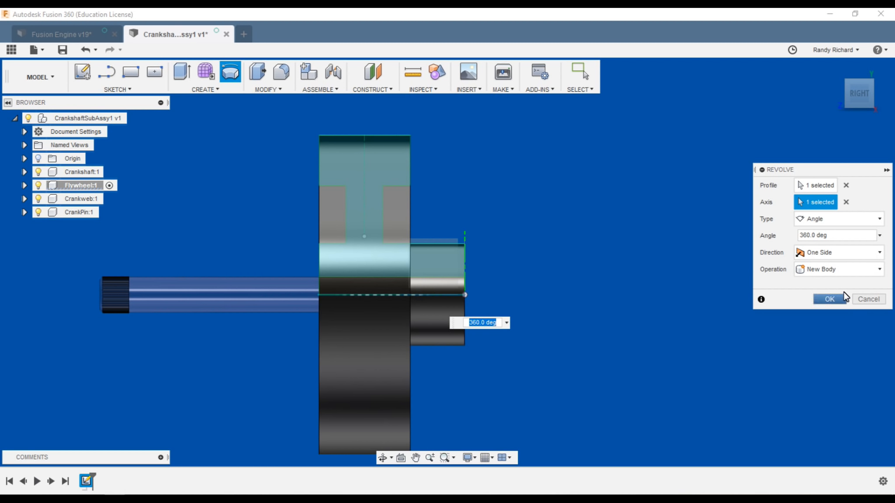
click(829, 299)
- Create a tangent plane on the hub's outer cylindrical face at 0 degrees, using the horizontal origin plane as the reference plane
drag(856, 95, 795, 118)
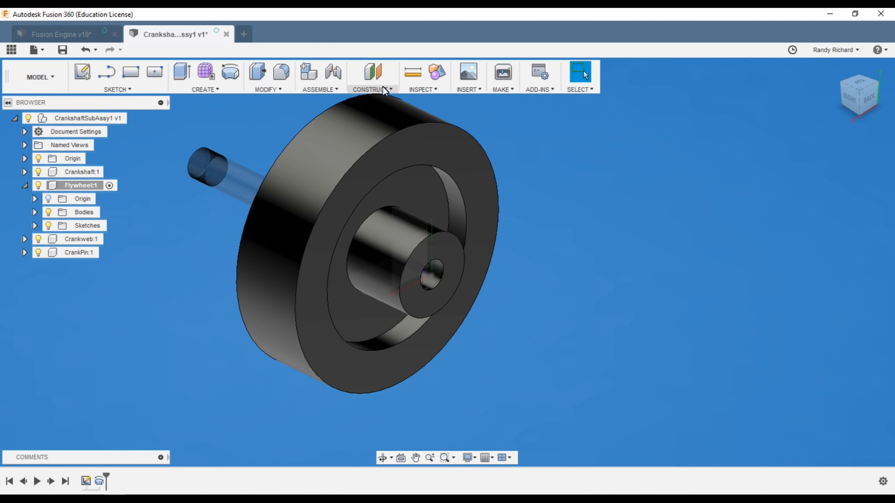
click(384, 90)
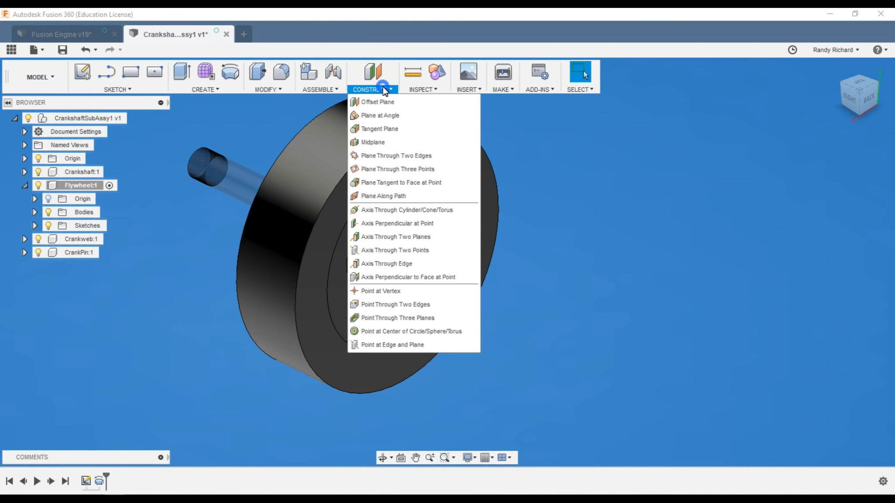
click(380, 129)
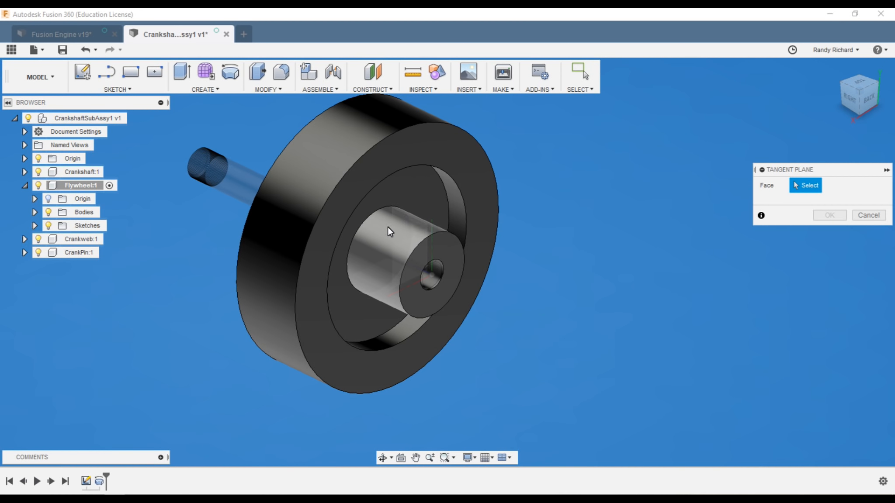
click(402, 228)
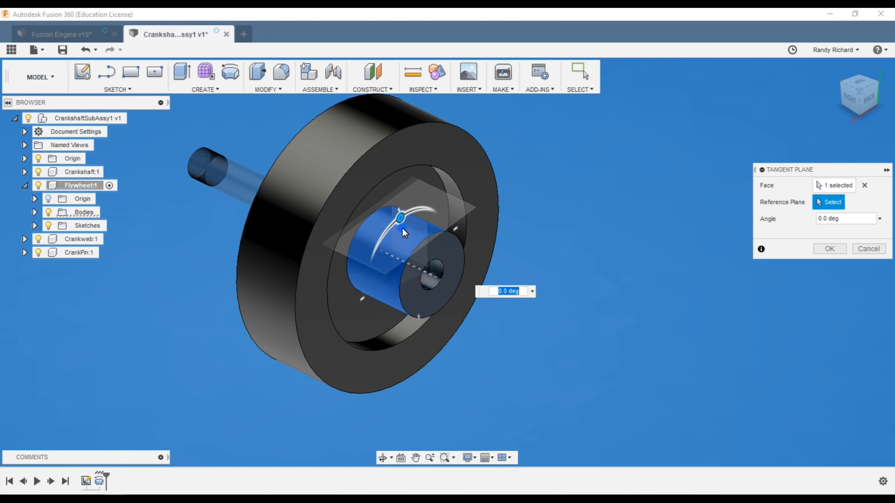
mouse_move(400, 217)
mouse_down()
mouse_move(425, 206)
mouse_move(361, 244)
mouse_move(404, 205)
mouse_move(411, 294)
mouse_move(391, 226)
mouse_move(406, 214)
mouse_move(400, 217)
mouse_up()
scroll(464, 287, up, 6)
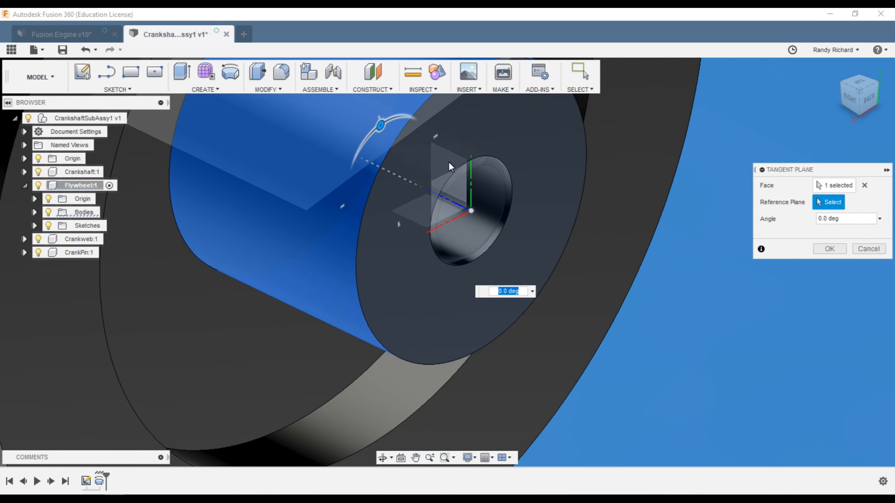
click(420, 211)
scroll(428, 275, down, 4)
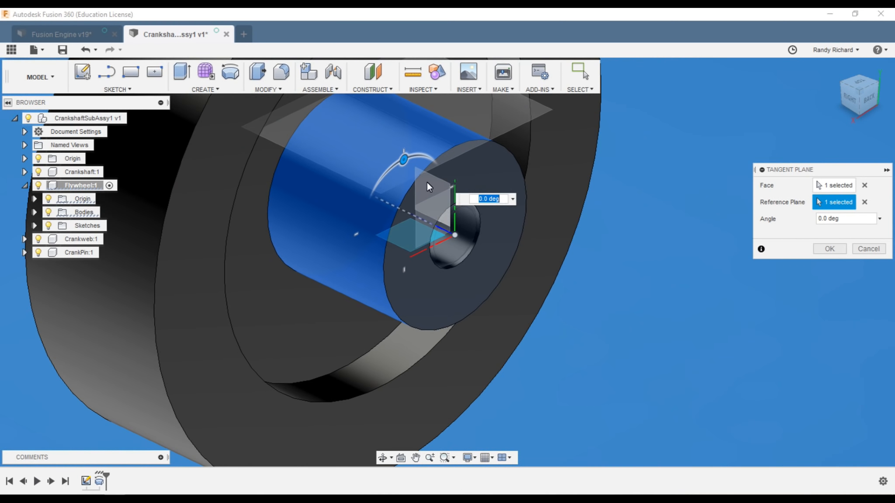
scroll(415, 259, down, 2)
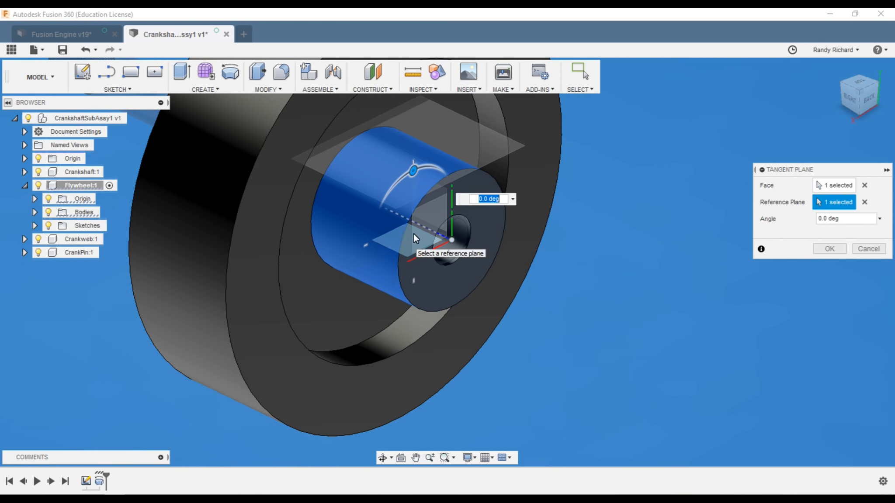
click(827, 249)
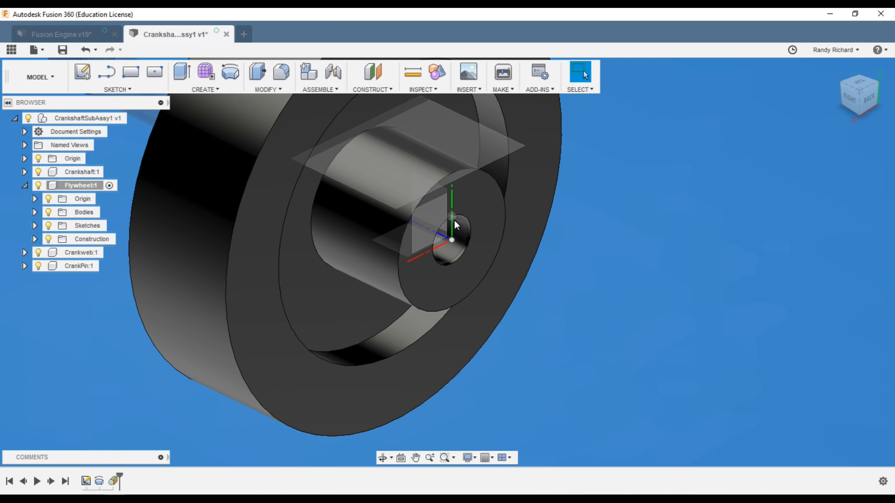
- Create a sketch on the hub's tangent plane and place a point on the shaft centerline, between the hub's end and the rim
scroll(499, 265, down, 2)
key(s)
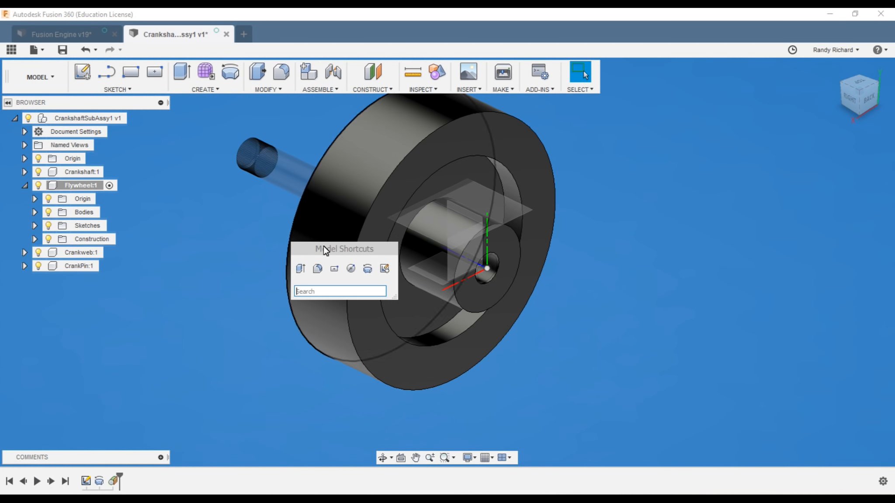
click(384, 267)
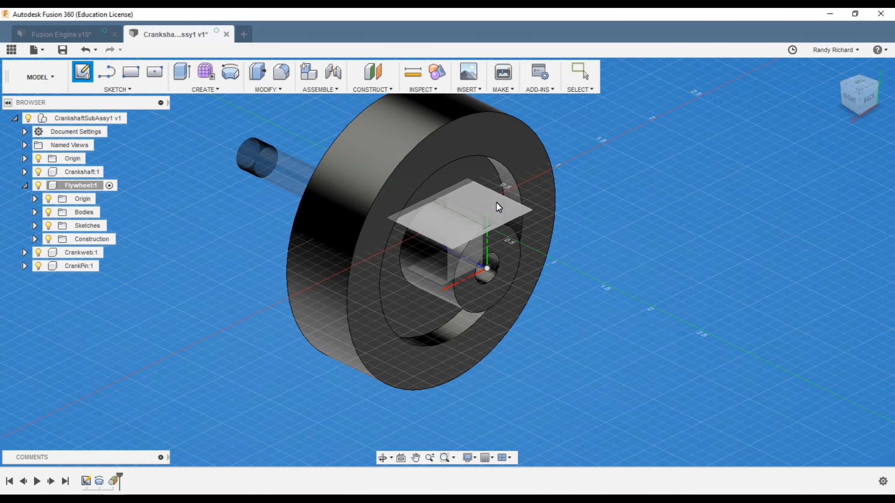
click(496, 207)
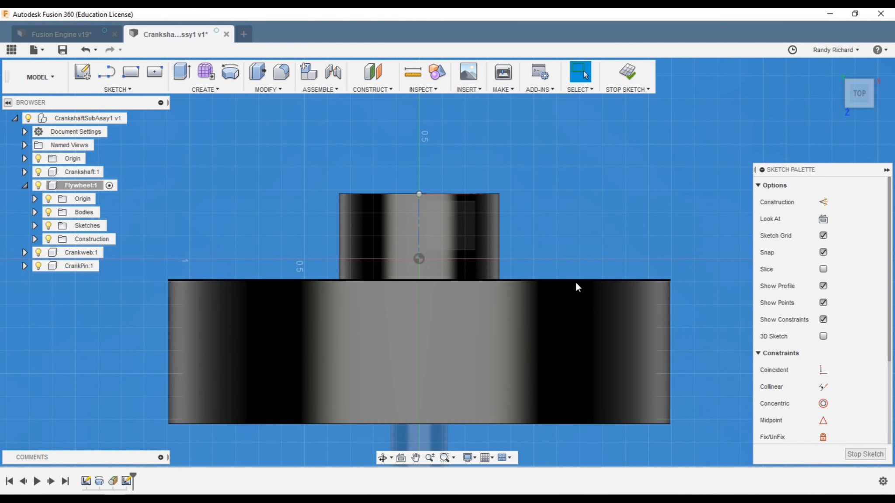
click(118, 89)
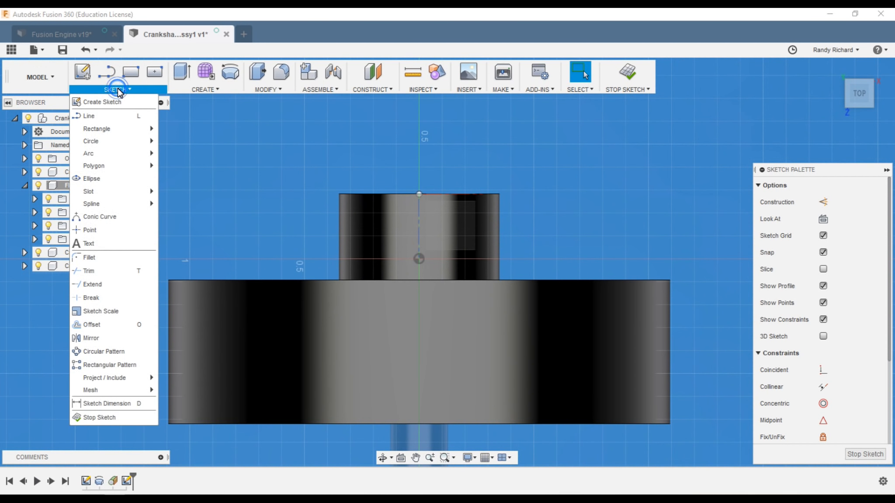
click(92, 233)
scroll(435, 223, up, 2)
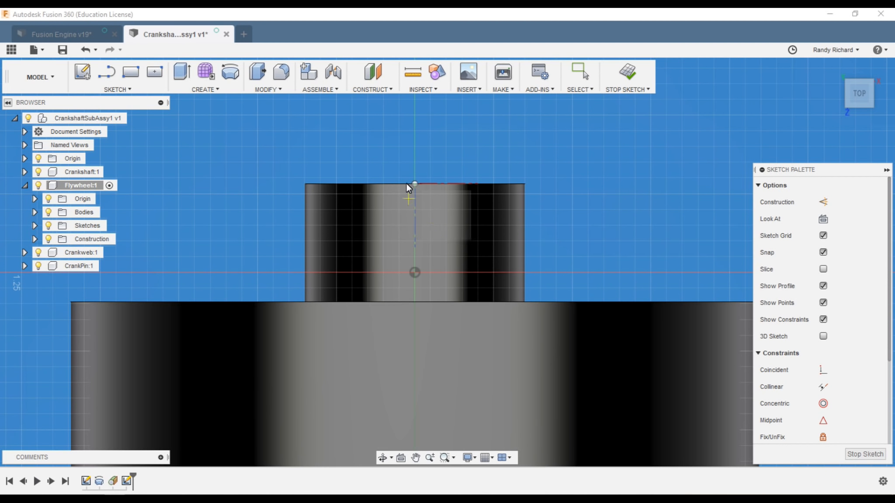
click(415, 236)
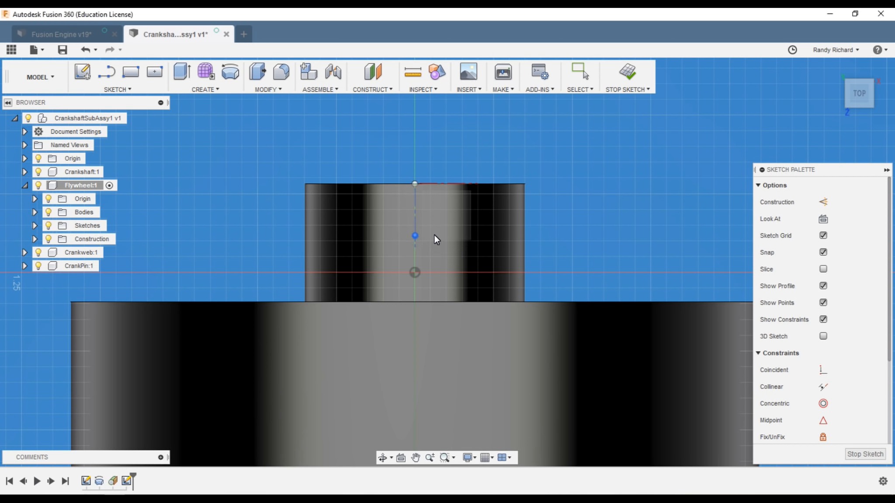
key(Escape)
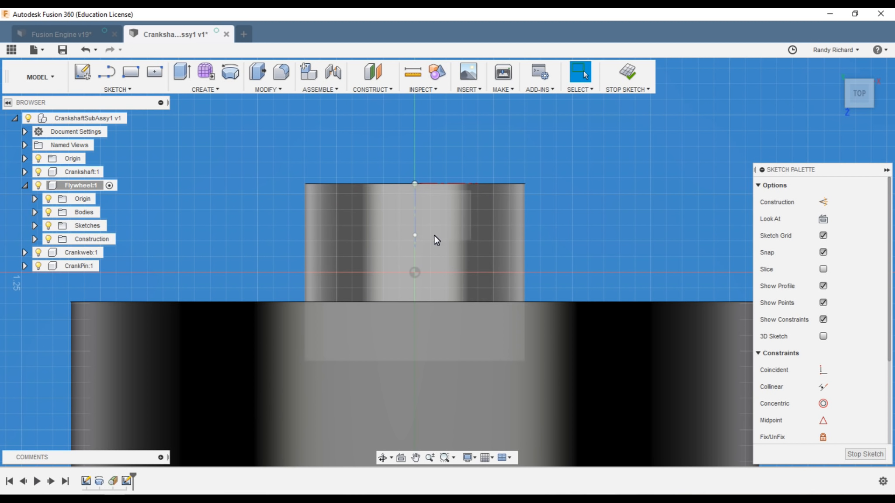
- Dimension the sketch point 0.160 in from the hub's outer end edge and finish the sketch
key(d)
click(415, 235)
click(425, 184)
click(476, 214)
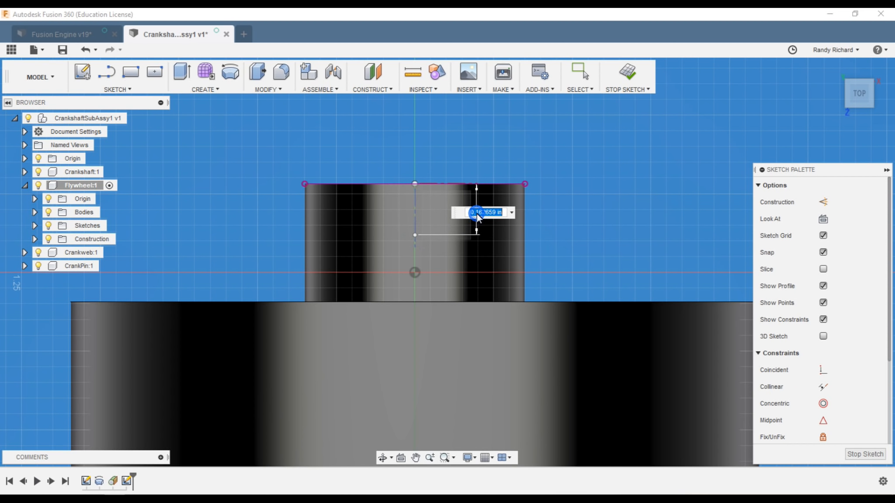
text(160)
key(Return)
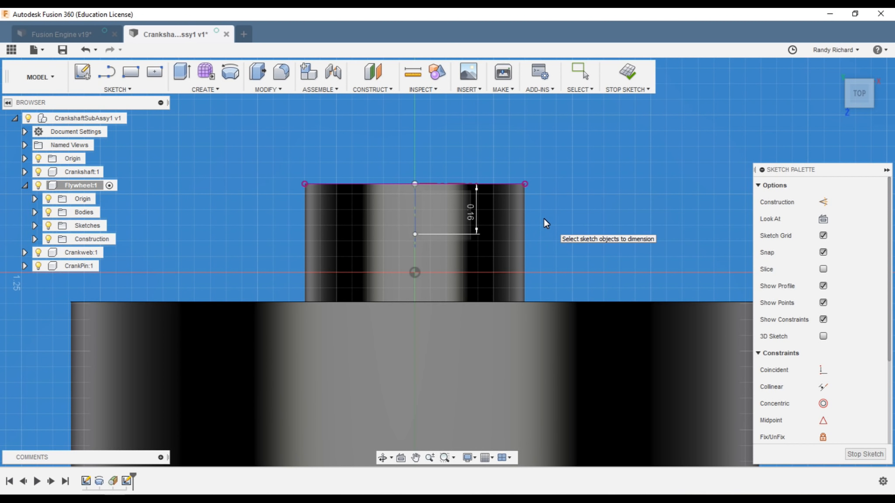
key(Escape)
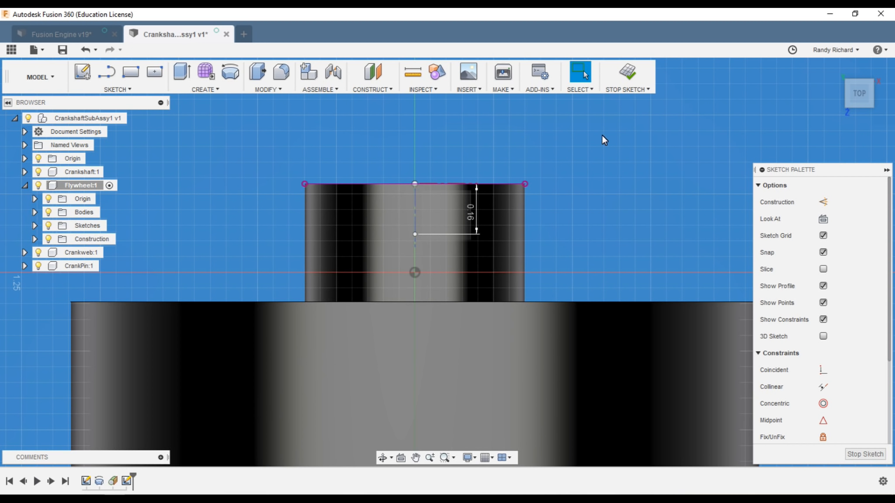
click(623, 77)
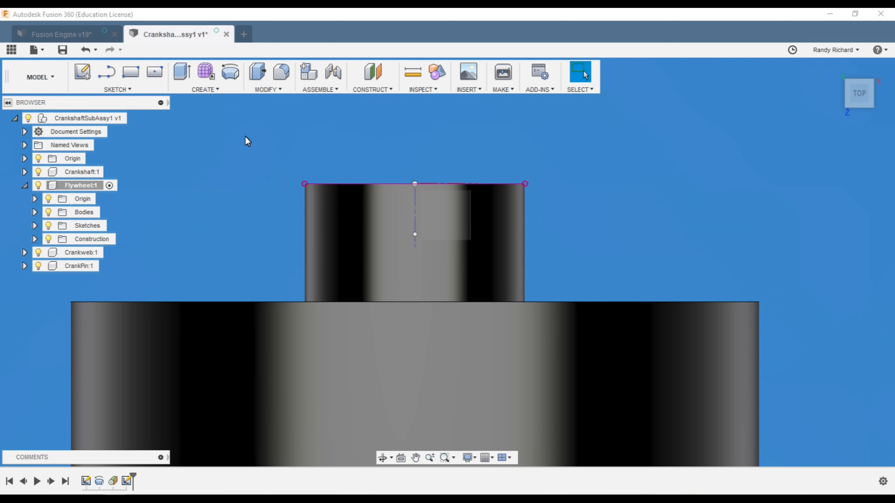
- Start a tapped hole with a flat drill point at the sketch point on the hub
key(h)
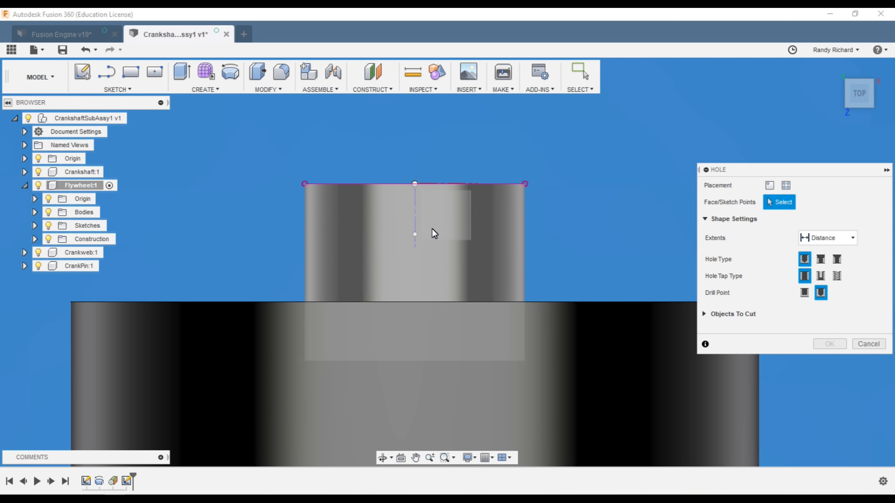
click(415, 234)
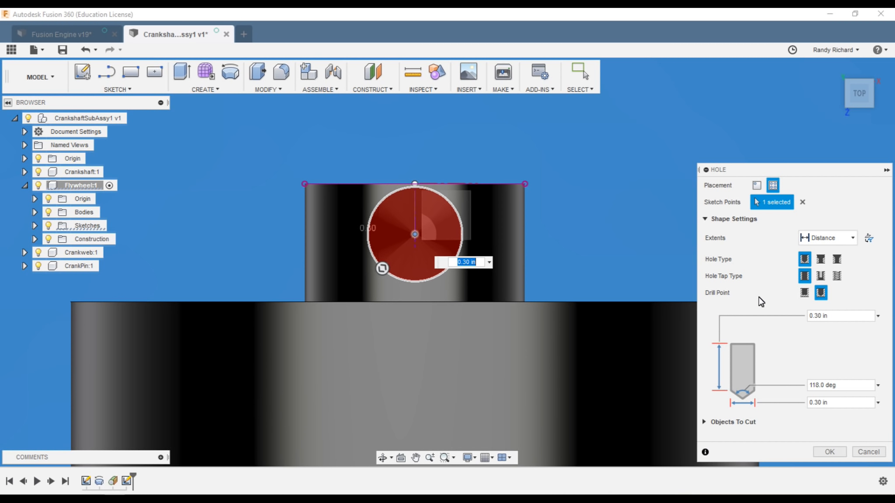
scroll(539, 217, down, 5)
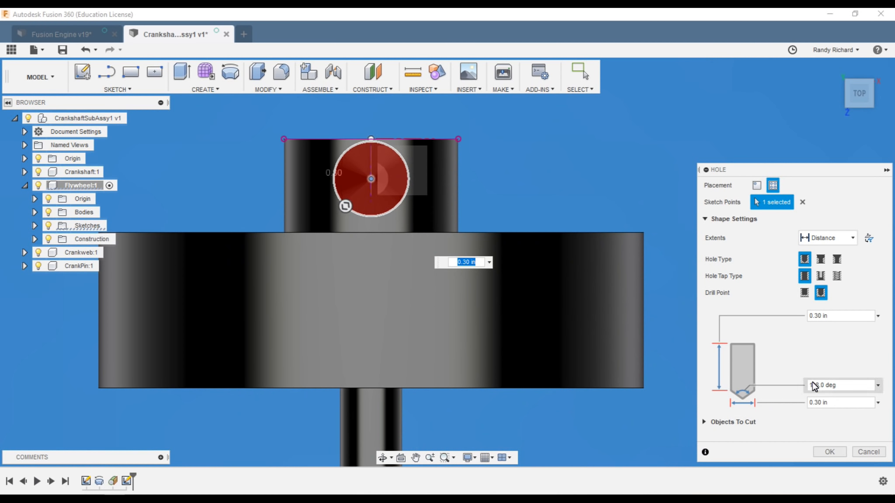
drag(830, 172, 757, 128)
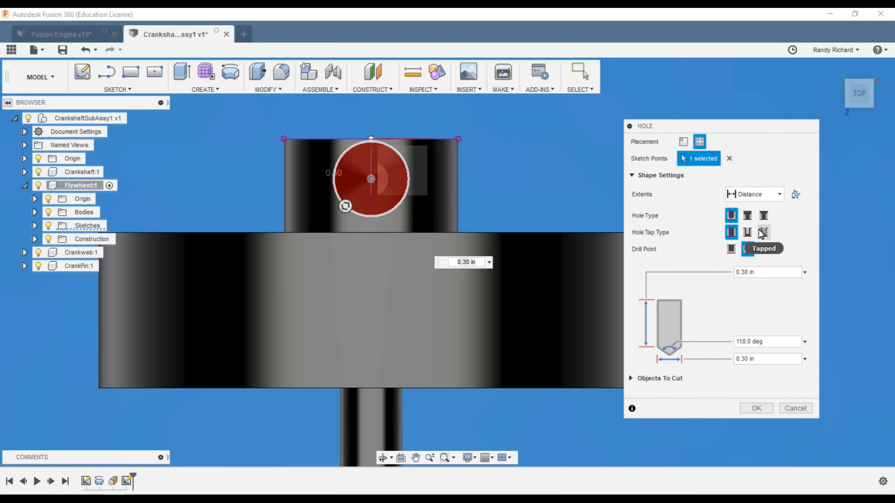
click(764, 232)
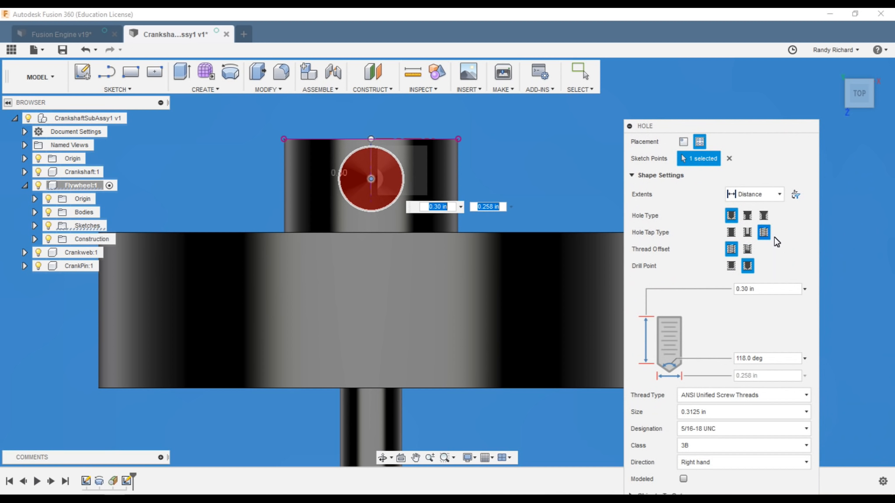
click(732, 268)
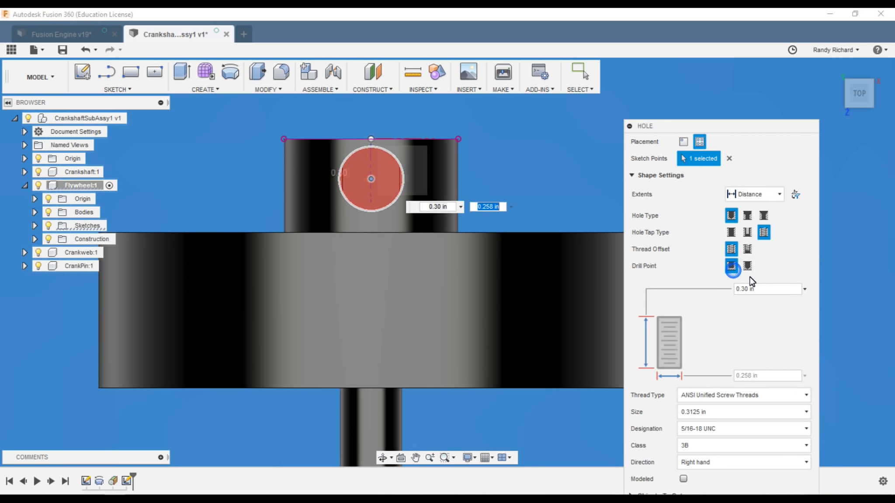
- Set the hole's thread size to 0.19(#10) in with designation 10-32 UNF
click(782, 395)
click(774, 409)
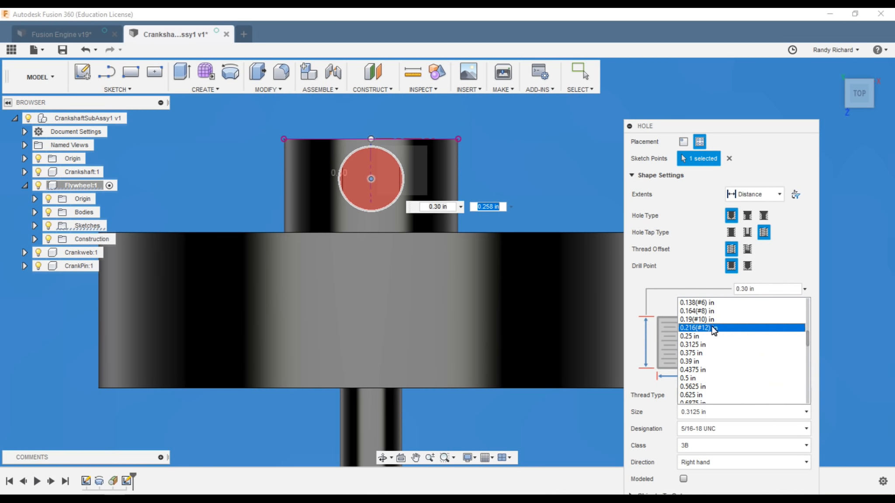
click(726, 328)
click(760, 429)
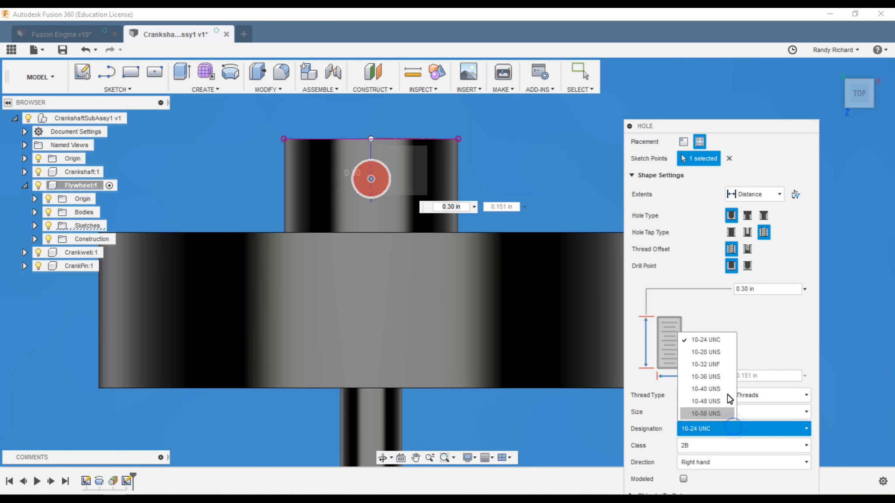
click(713, 365)
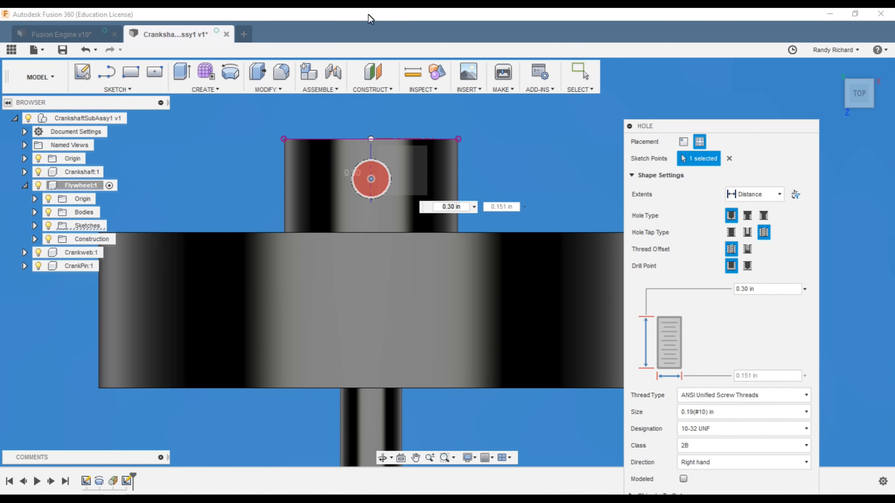
- Reduce the tapped hole's depth to 0.25 in so it ends at the hub's bore, and create the hole
scroll(364, 122, up, 2)
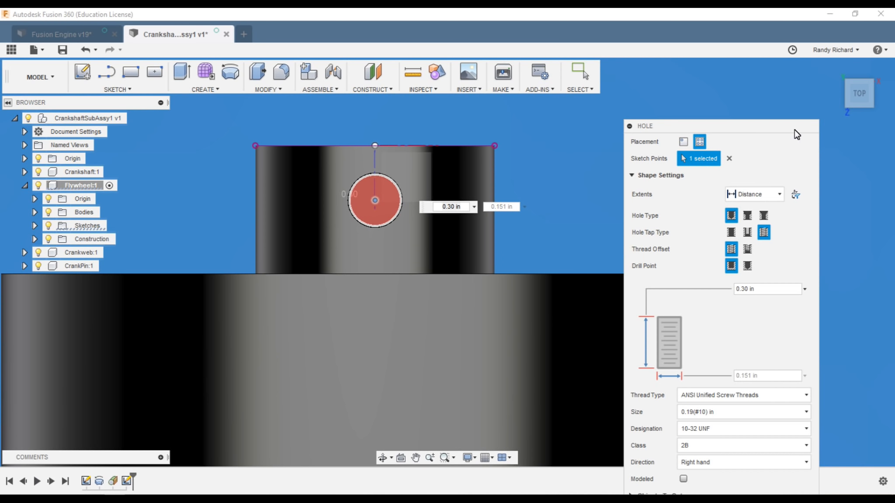
mouse_move(870, 91)
mouse_down()
mouse_move(837, 69)
mouse_move(704, 67)
mouse_move(583, 22)
mouse_up()
scroll(455, 318, down, 3)
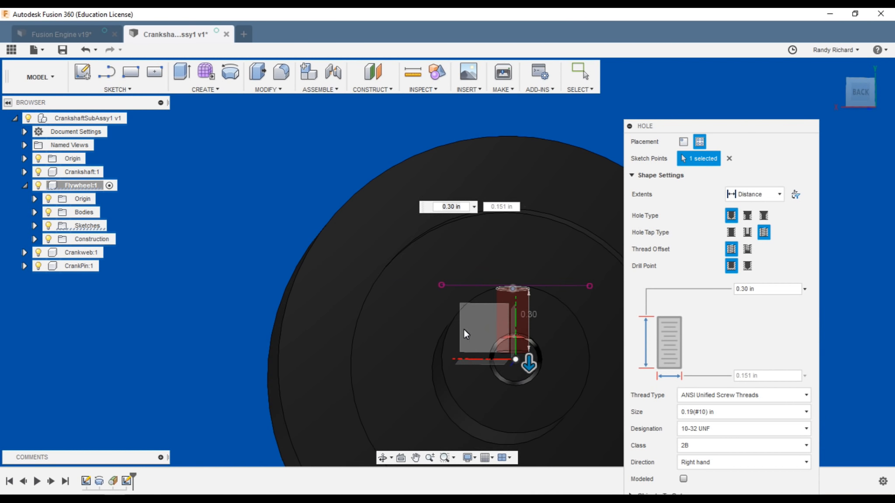
scroll(532, 349, up, 6)
scroll(537, 340, up, 3)
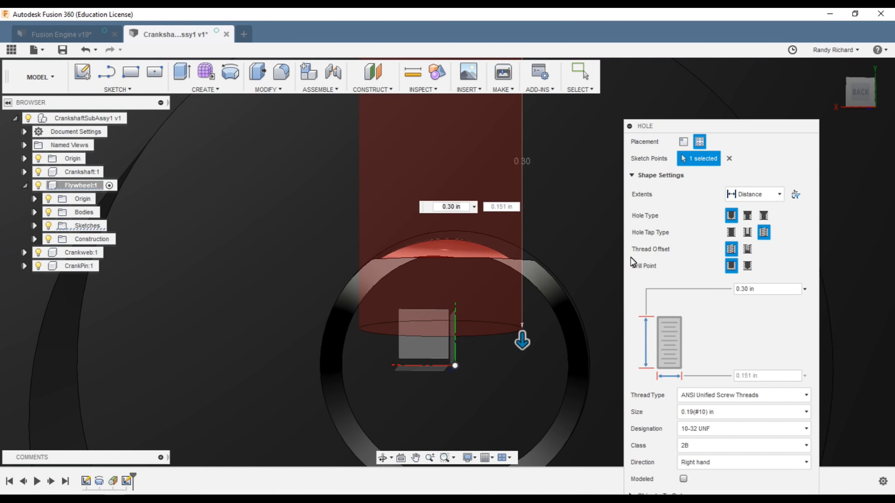
click(860, 91)
scroll(445, 369, down, 2)
scroll(443, 359, up, 2)
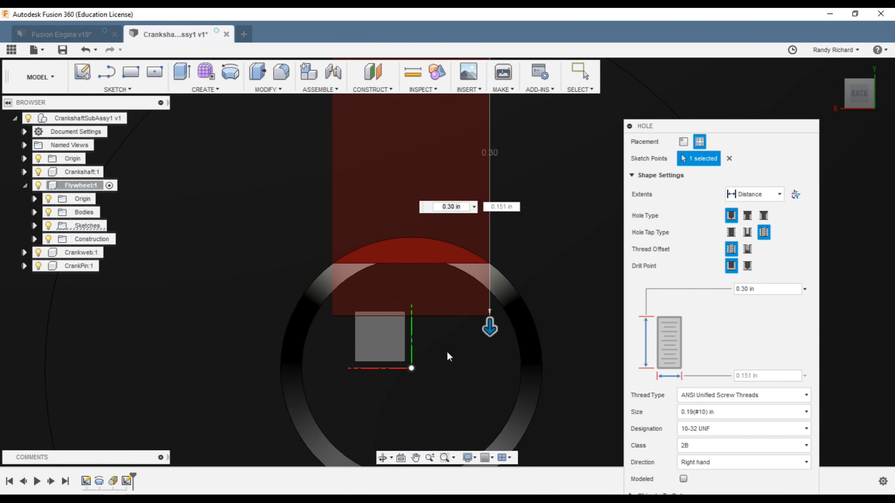
drag(476, 303, 483, 282)
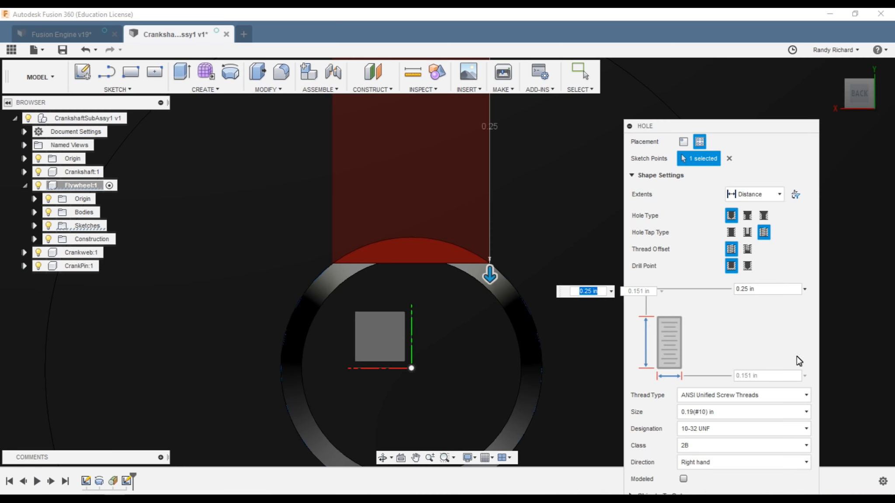
drag(752, 124, 743, 78)
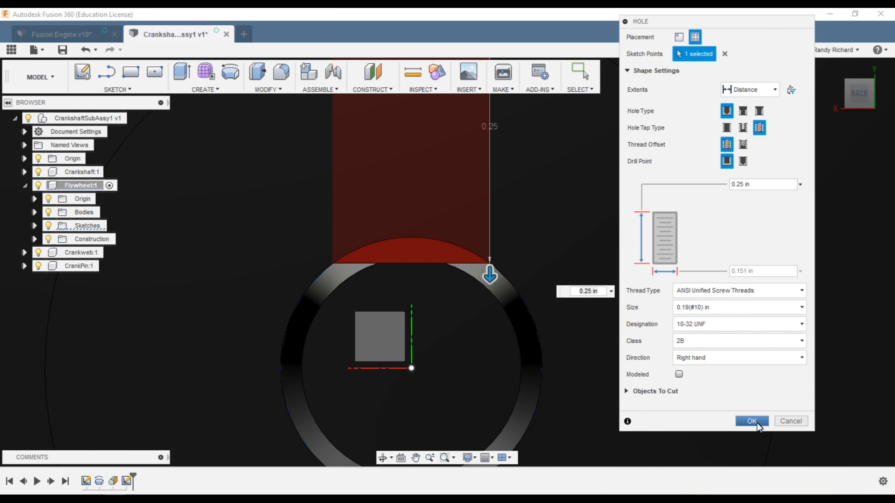
click(752, 420)
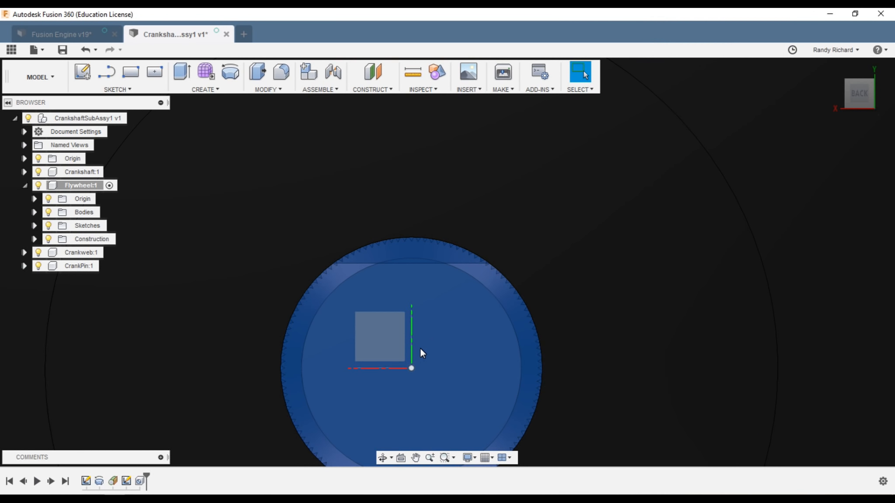
- Examine the tapped hole in the flywheel hub from an angled view
scroll(419, 350, down, 3)
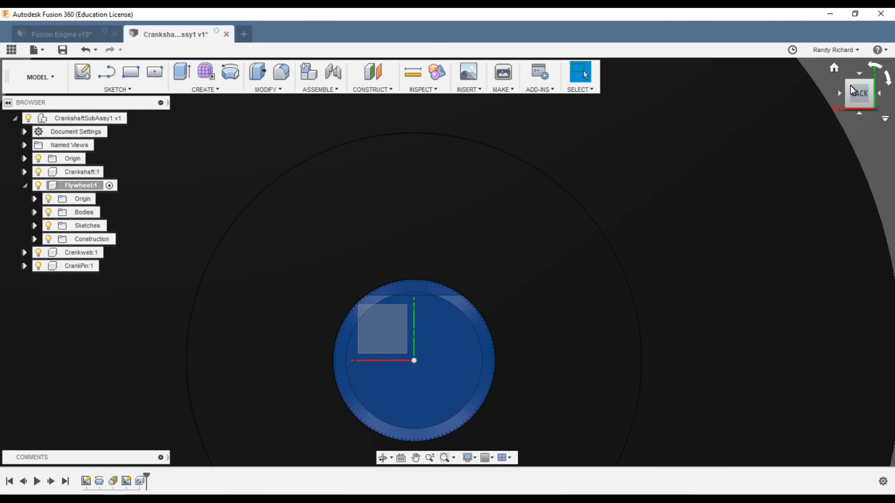
drag(854, 89, 894, 124)
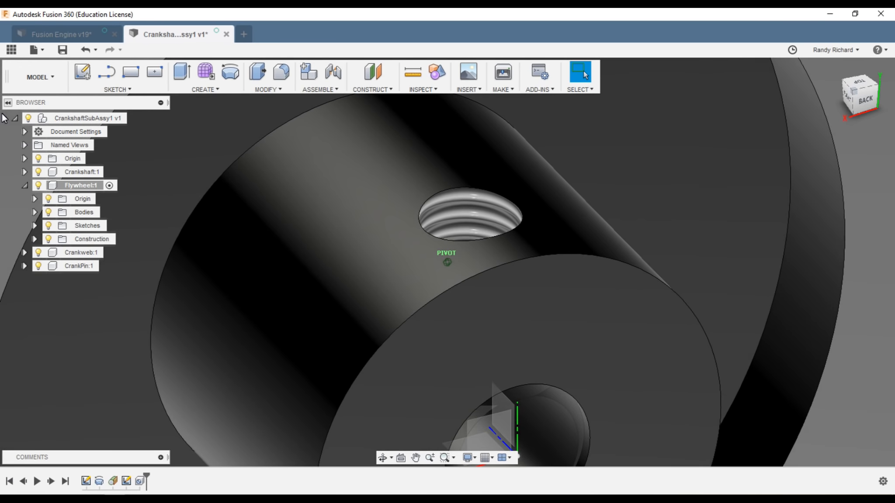
scroll(350, 262, down, 1)
scroll(350, 262, down, 2)
scroll(440, 235, down, 1)
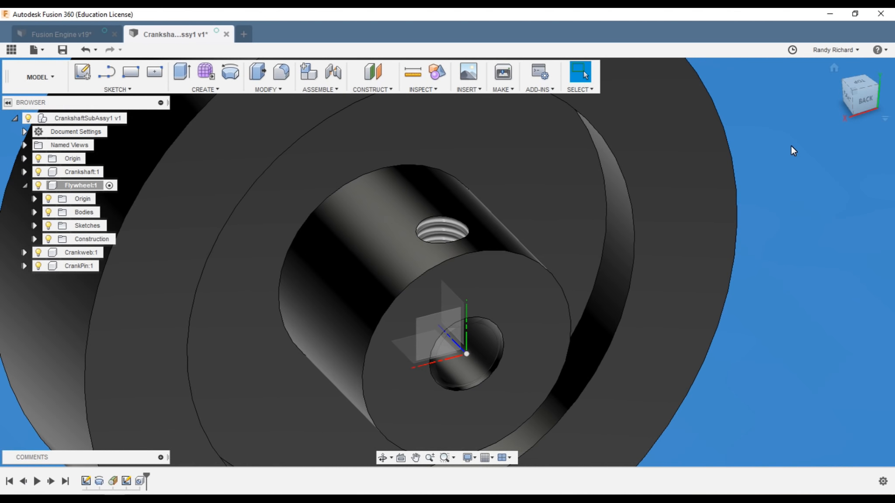
drag(877, 99, 878, 115)
scroll(397, 230, down, 4)
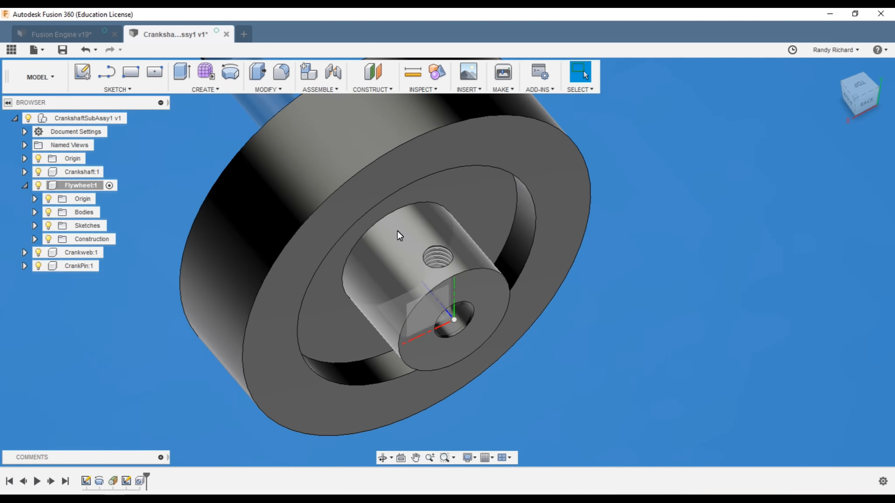
- Open the McMaster-Carr component catalog for insertion and browse its standard socket head screws
click(461, 90)
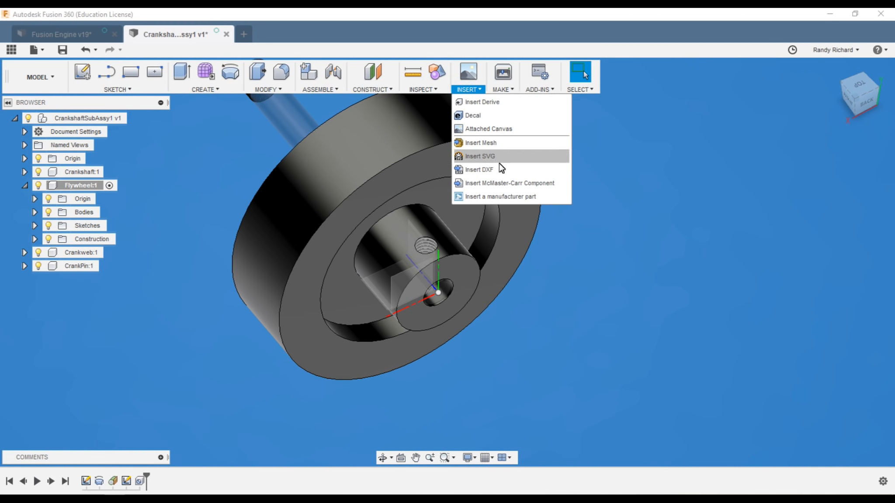
click(502, 183)
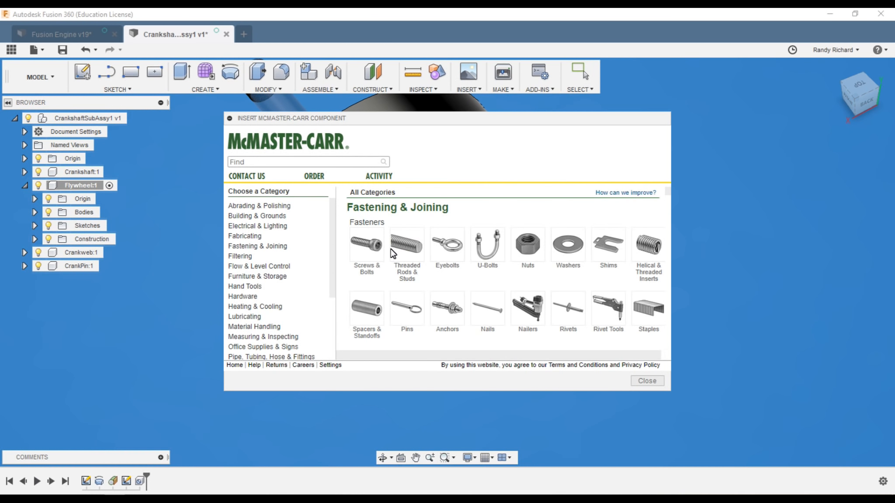
click(366, 250)
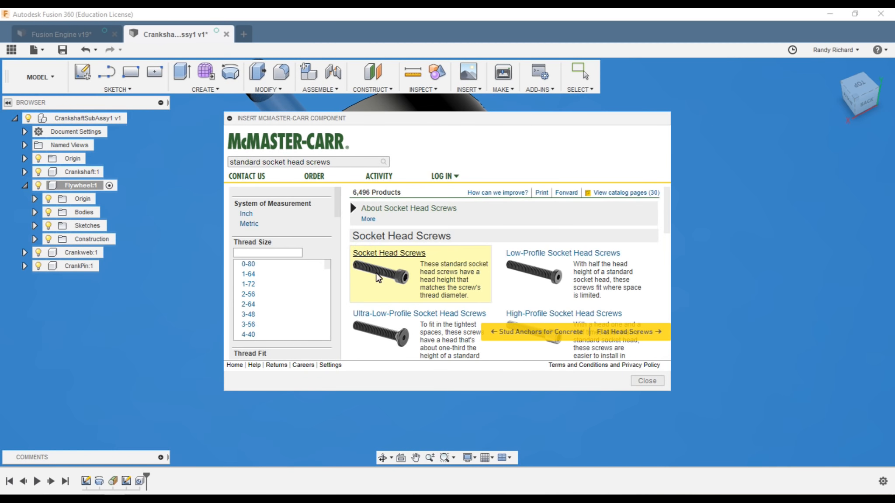
scroll(553, 279, down, 5)
scroll(559, 276, up, 4)
scroll(562, 277, up, 3)
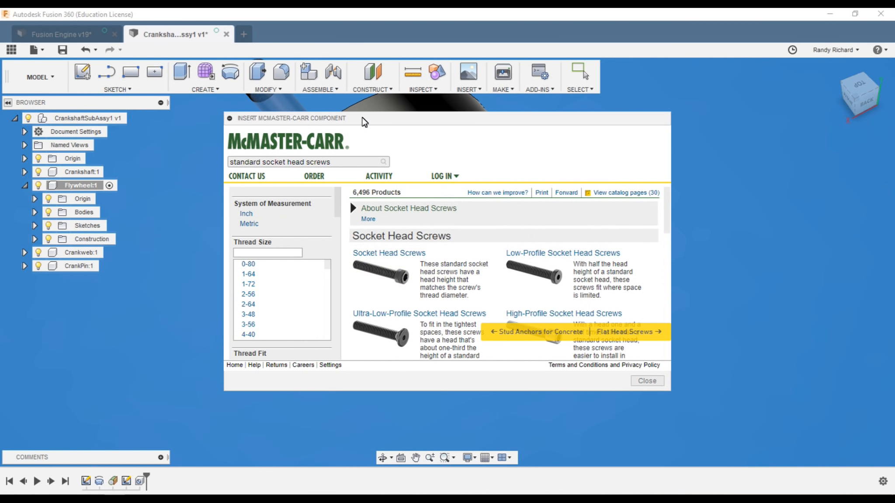
- Search the catalog for set screws and narrow them to cup-point type, thread size 10-32 and length 1/4"
click(357, 162)
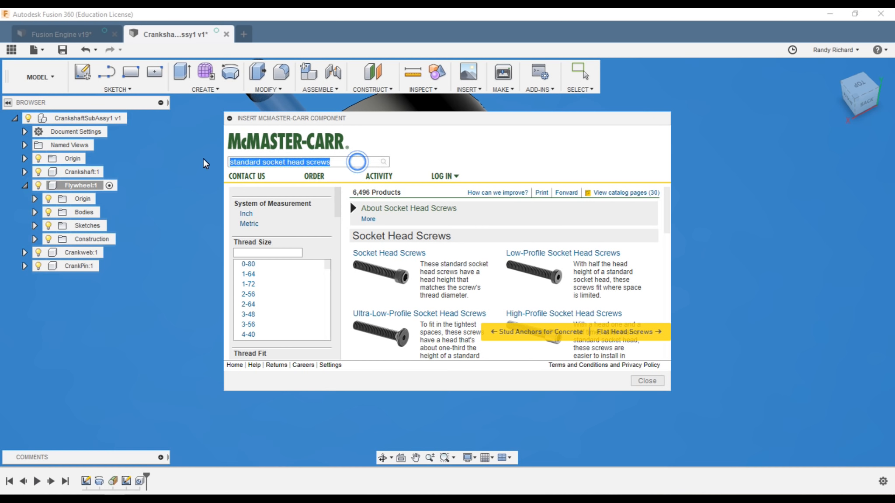
text(screw)
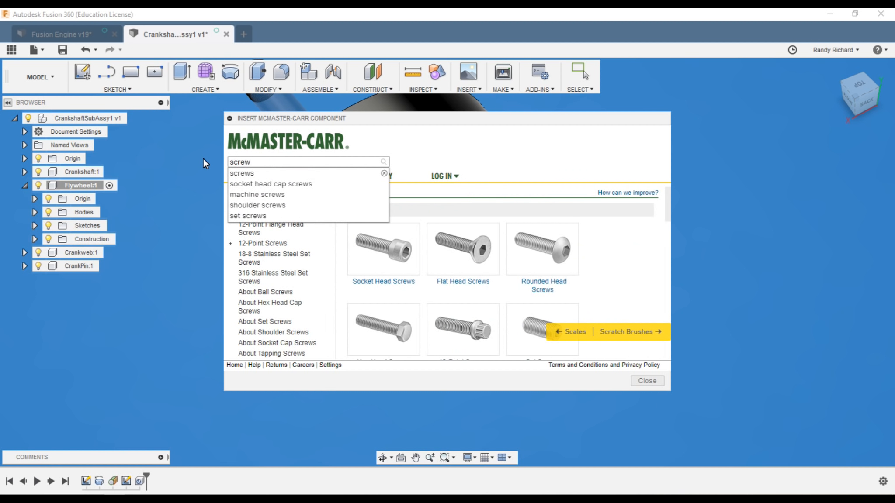
click(260, 216)
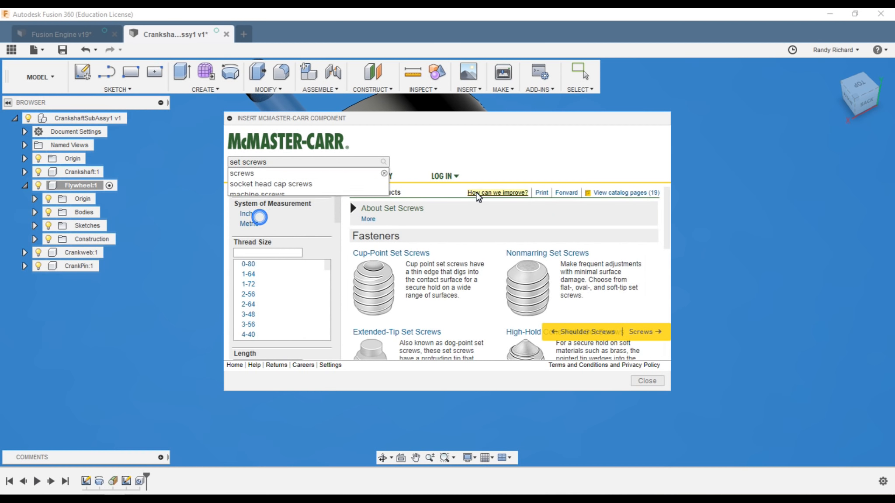
scroll(261, 301, down, 3)
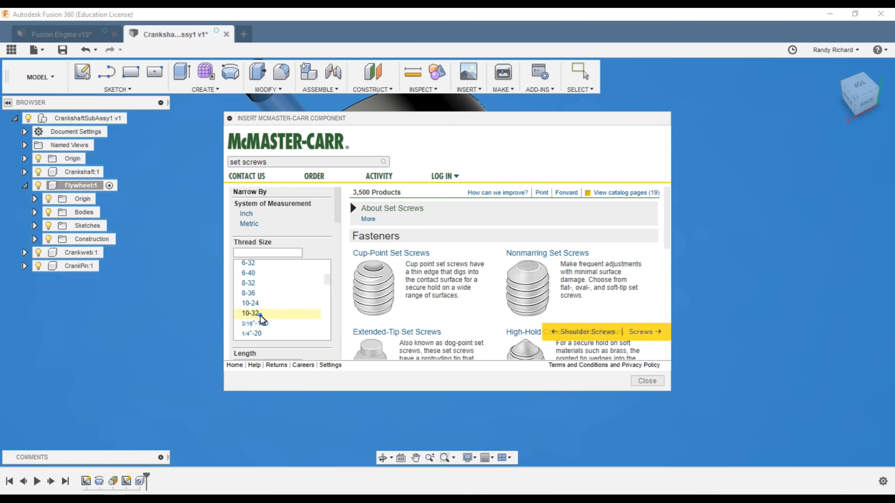
click(251, 313)
click(420, 260)
click(245, 291)
- Look through the filtered cup-point set screws and the remaining drive, locking and feature filters
scroll(409, 275, down, 3)
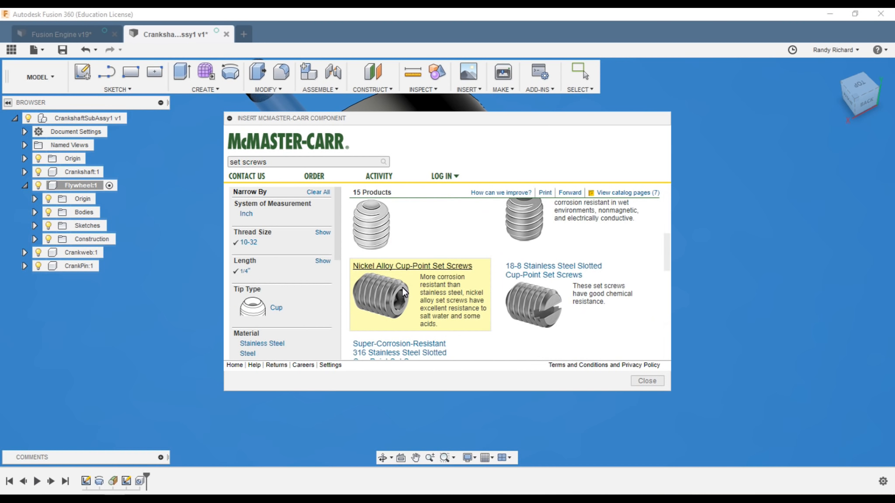
scroll(305, 331, down, 5)
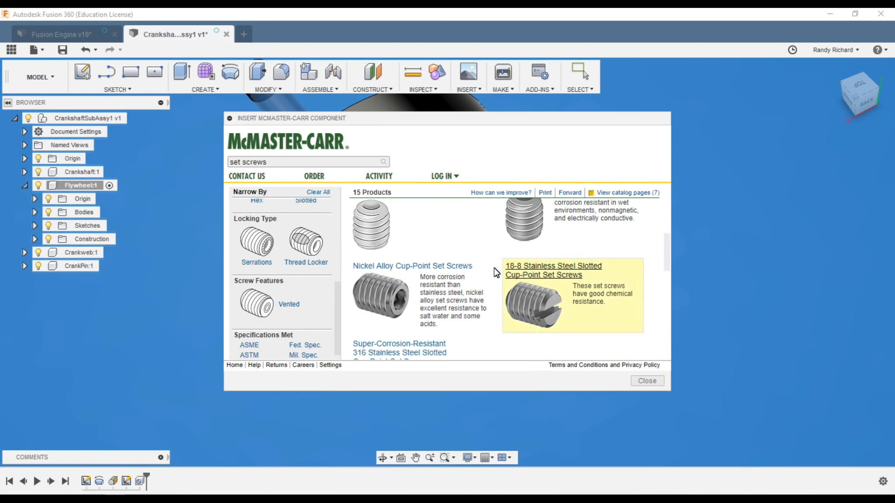
scroll(406, 290, up, 5)
scroll(433, 272, down, 10)
scroll(434, 272, down, 5)
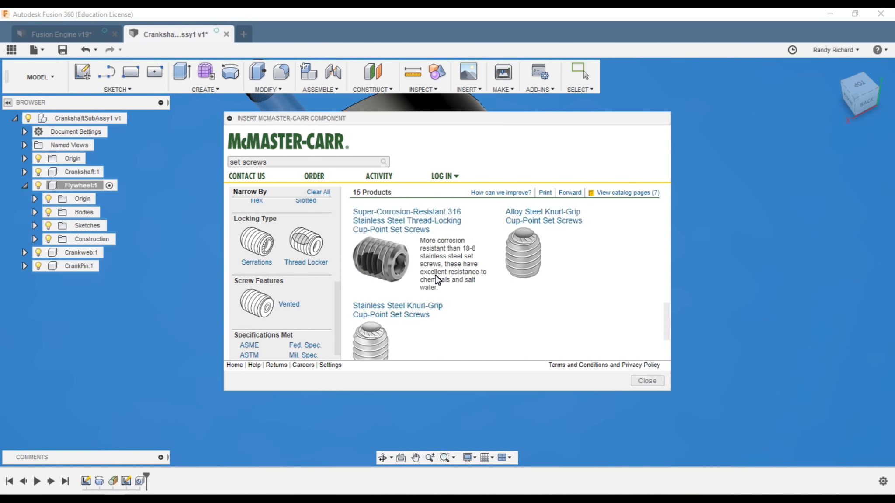
scroll(316, 307, up, 5)
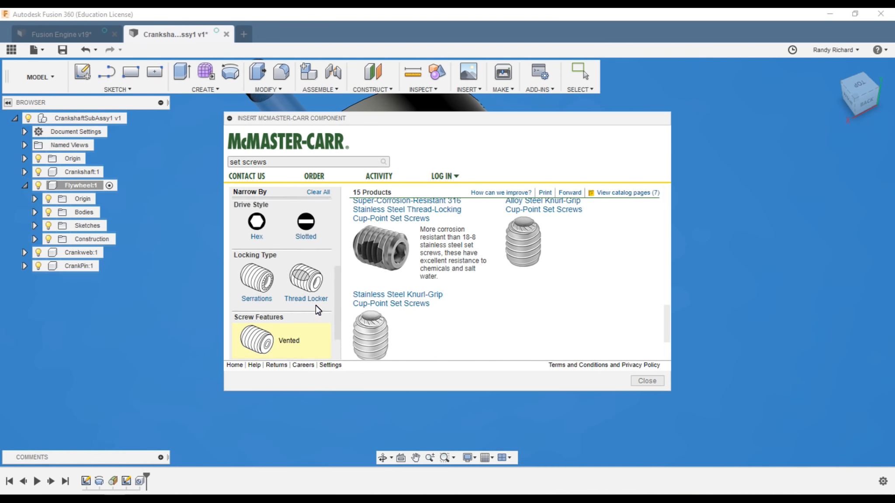
scroll(314, 305, down, 6)
scroll(472, 294, down, 3)
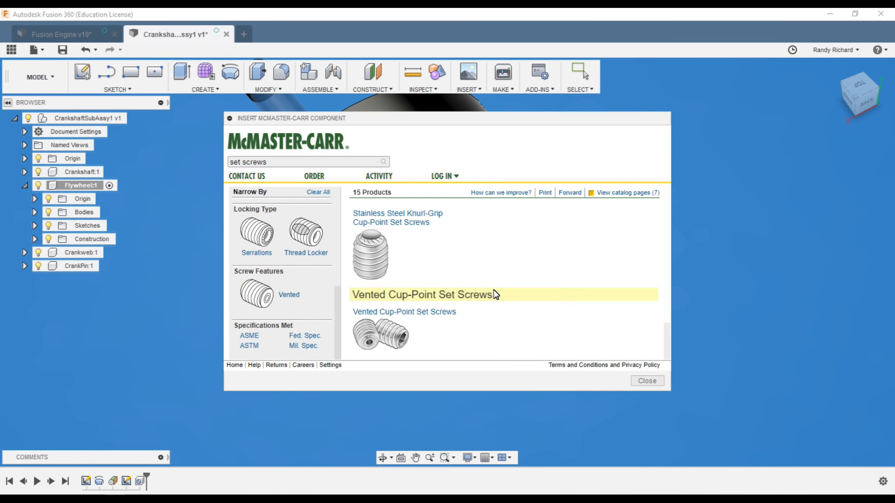
scroll(431, 285, up, 8)
scroll(389, 322, up, 3)
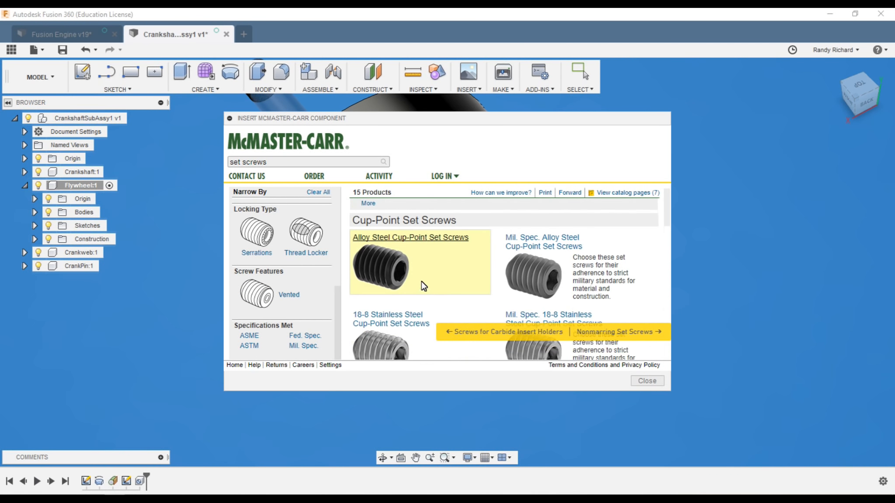
- Select the alloy steel cup-point set screw 91375A438 and open its product details
click(395, 286)
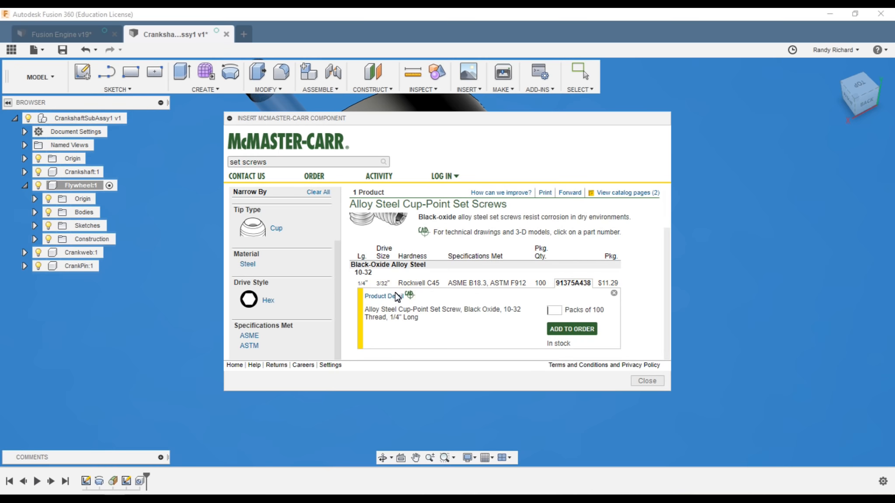
click(393, 304)
scroll(401, 293, down, 5)
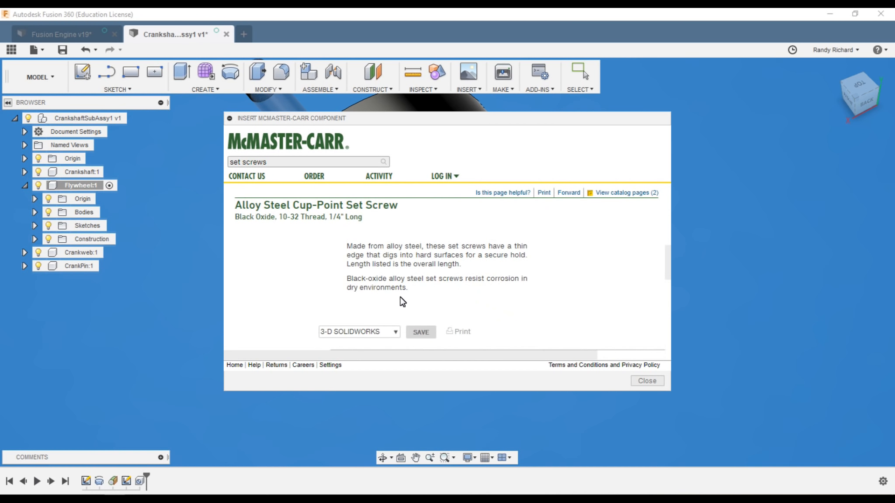
- Pick a 3-D CAD file format for the set screw and insert it into the flywheel component
click(381, 332)
scroll(389, 332, down, 3)
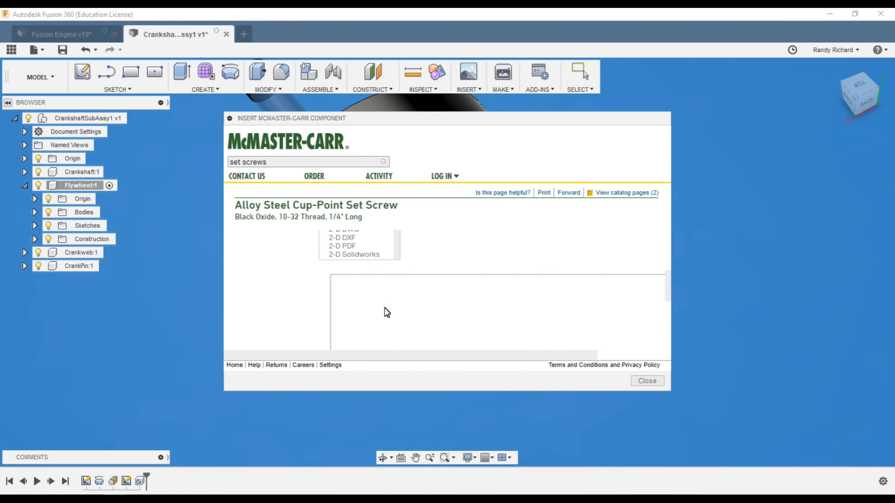
scroll(366, 254, up, 2)
scroll(372, 254, down, 2)
scroll(425, 241, up, 2)
click(358, 264)
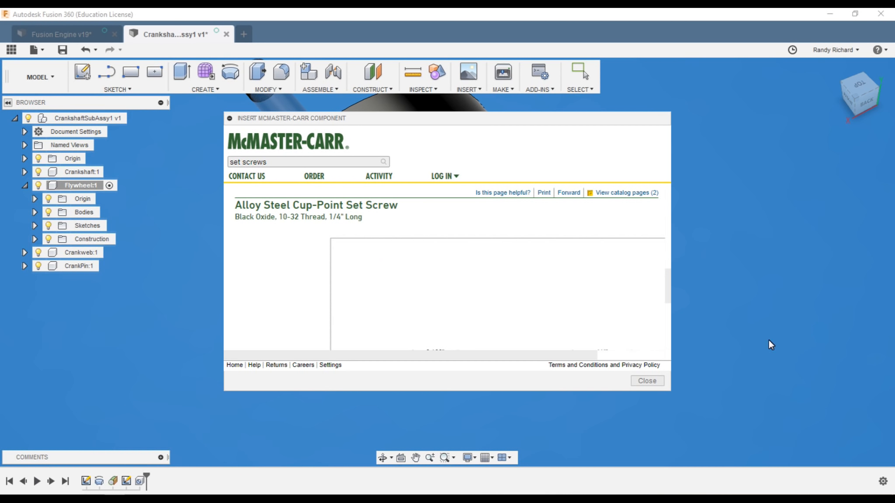
scroll(481, 269, down, 5)
scroll(479, 277, up, 6)
scroll(471, 281, down, 3)
scroll(473, 282, up, 3)
click(425, 280)
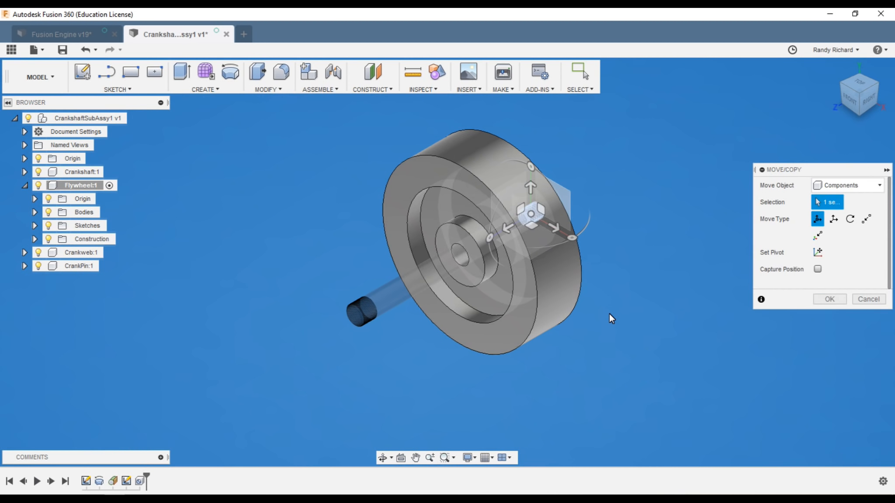
- Move the inserted set screw 0.90 in along Y so it sits clear of the flywheel
drag(496, 234, 531, 172)
drag(558, 207, 620, 156)
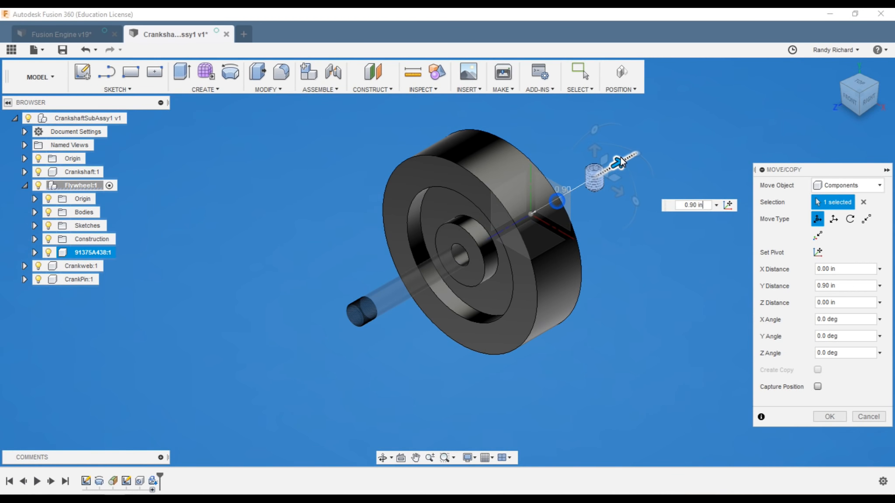
shift+middle_drag(805, 89, 686, 78)
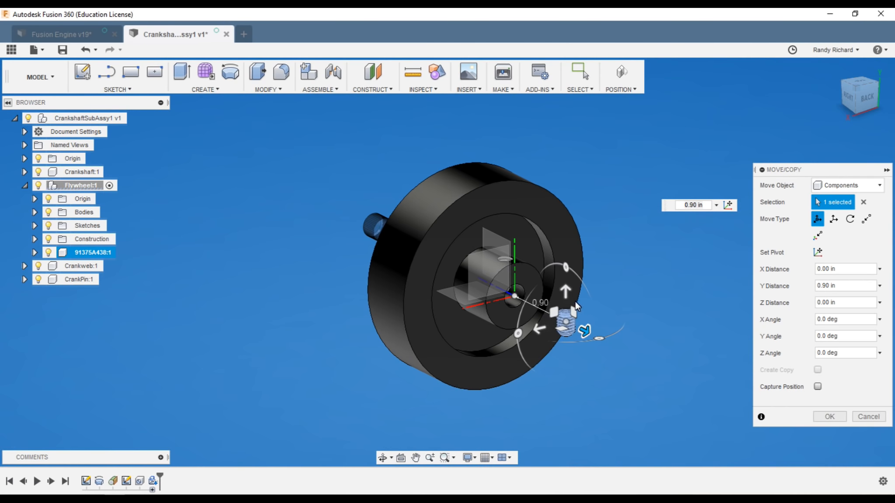
- Switch the move to point-to-point and set the center of the screw's socket-end face as the origin point
click(866, 219)
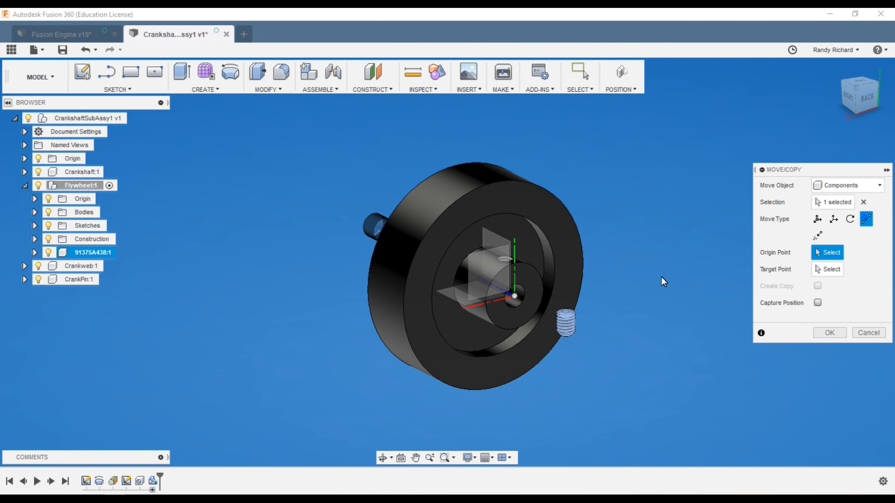
scroll(581, 298, up, 3)
scroll(586, 304, up, 4)
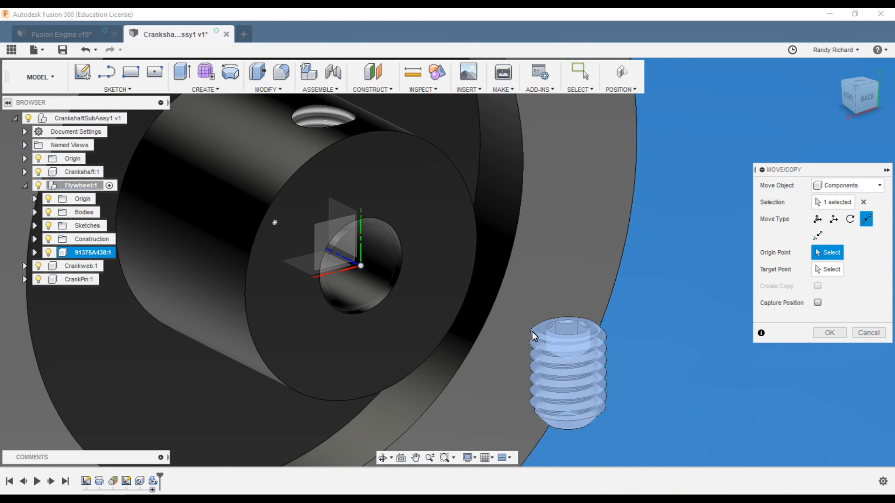
scroll(564, 322, up, 2)
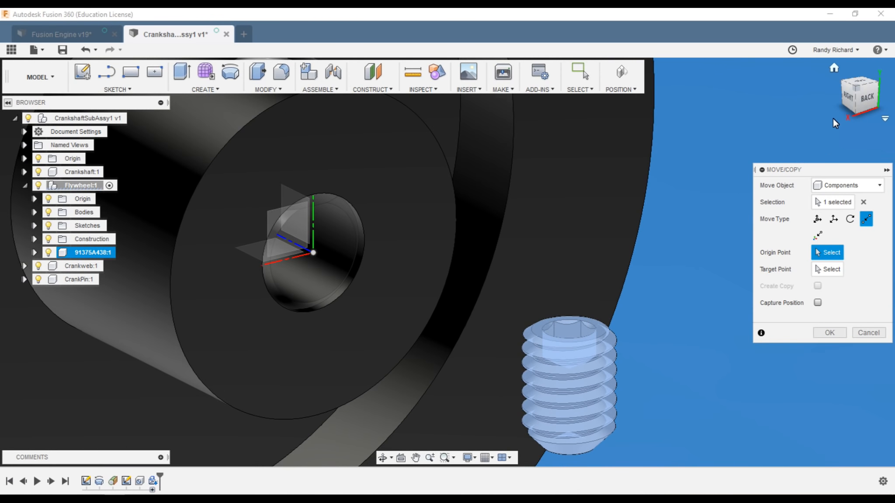
scroll(656, 190, down, 3)
drag(855, 87, 867, 117)
scroll(547, 312, down, 3)
scroll(591, 422, up, 4)
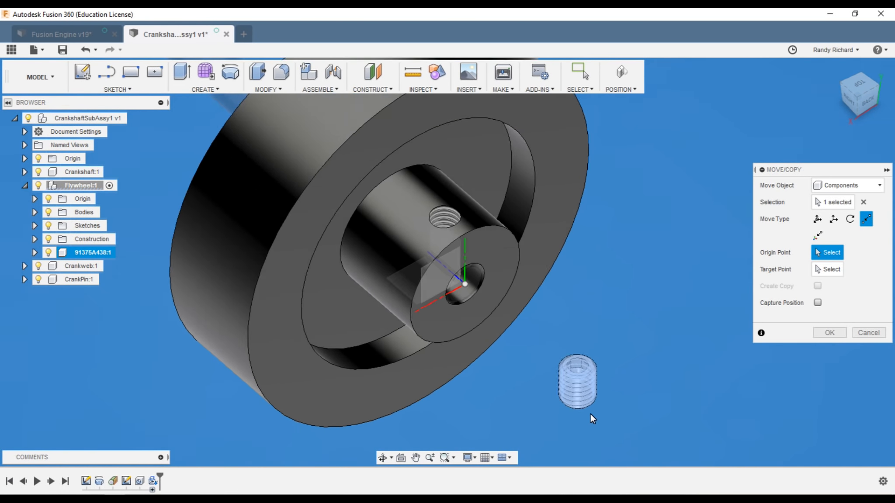
scroll(601, 388, up, 4)
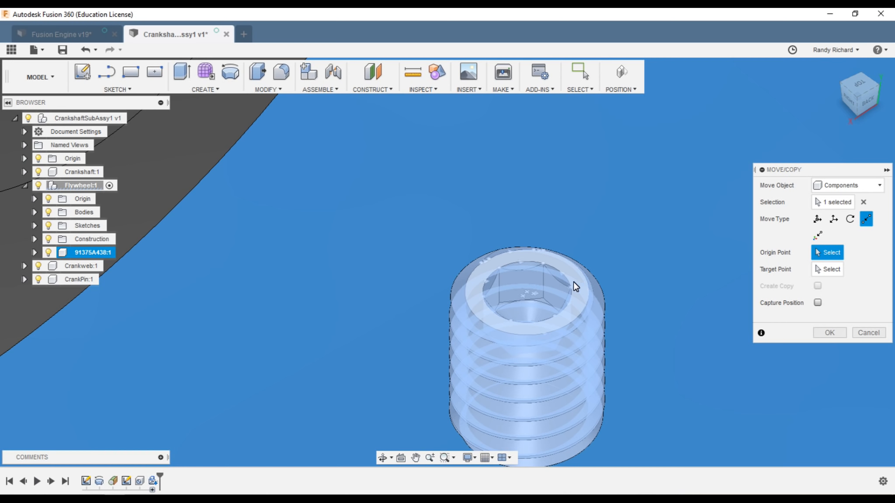
click(528, 294)
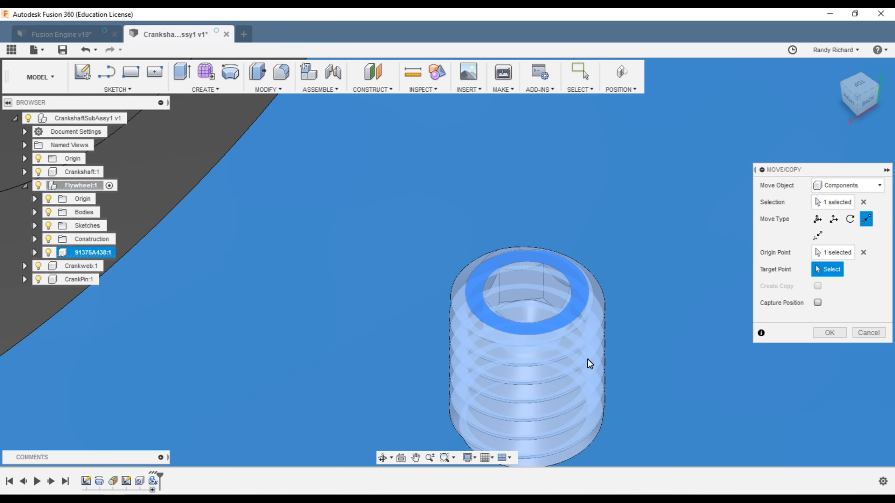
- Set the center of the hub's tapped hole opening as the target point and complete the set screw's move
scroll(553, 297, down, 5)
scroll(475, 158, up, 5)
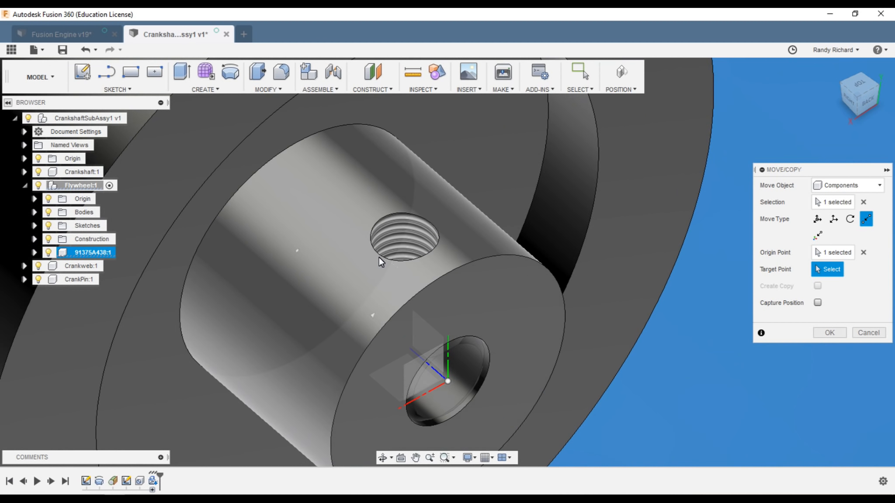
click(405, 235)
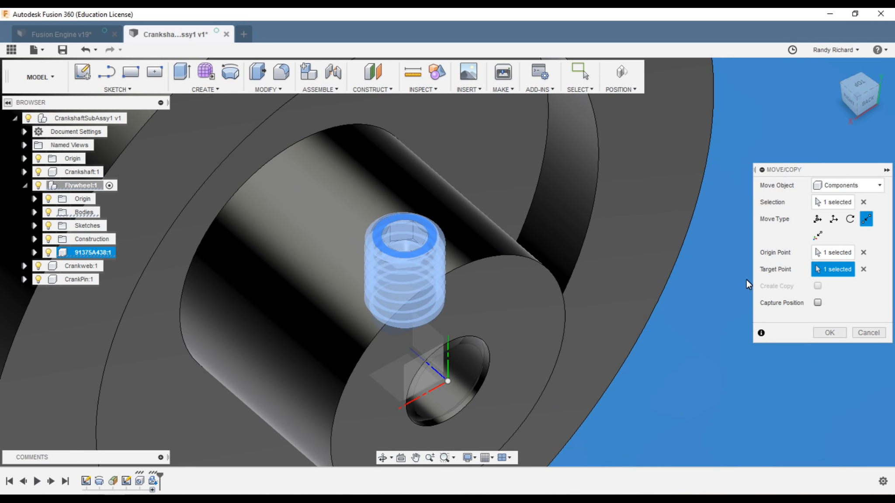
click(832, 331)
scroll(511, 140, down, 3)
scroll(510, 141, down, 2)
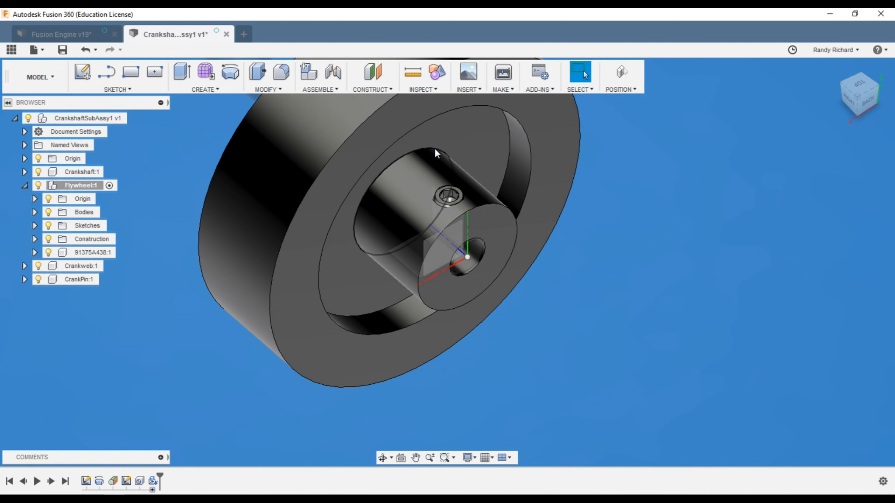
scroll(463, 129, up, 1)
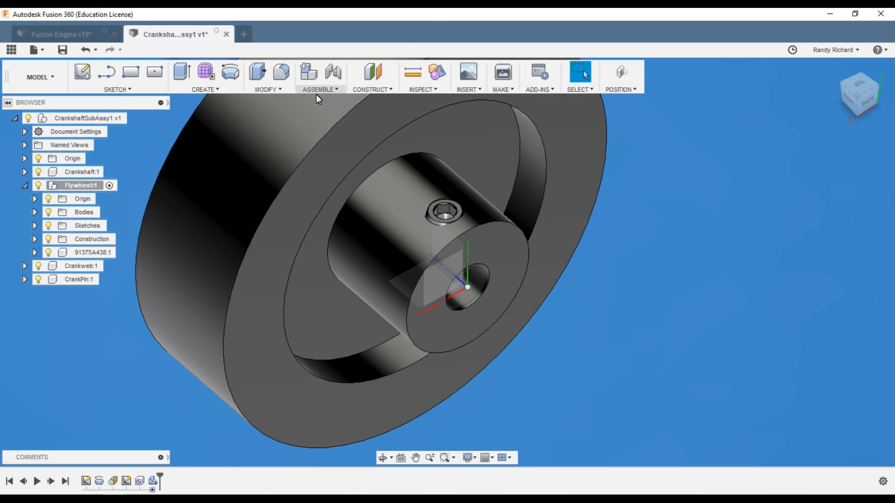
- Collapse the flywheel's component tree and activate the Crankweb component for modeling
scroll(264, 162, down, 2)
scroll(501, 223, down, 2)
scroll(501, 223, down, 3)
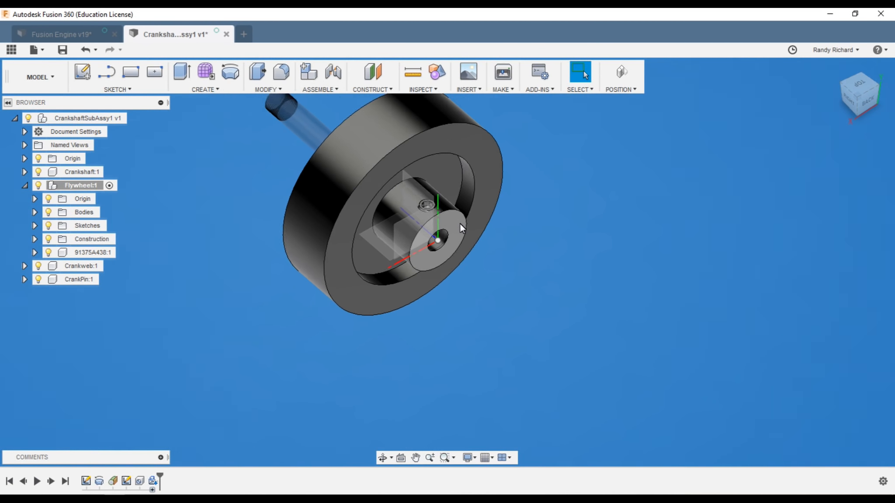
scroll(373, 148, up, 2)
mouse_move(859, 102)
mouse_down()
mouse_move(820, 82)
mouse_move(59, 91)
mouse_move(804, 133)
mouse_up()
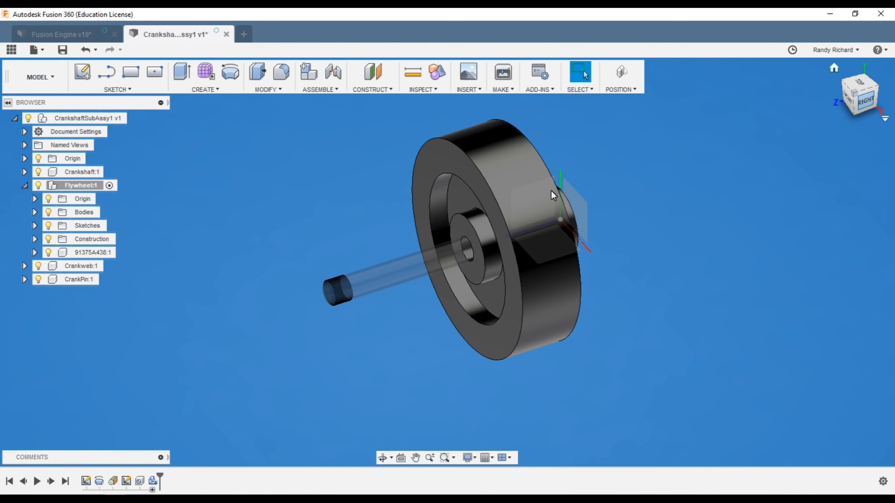
click(24, 185)
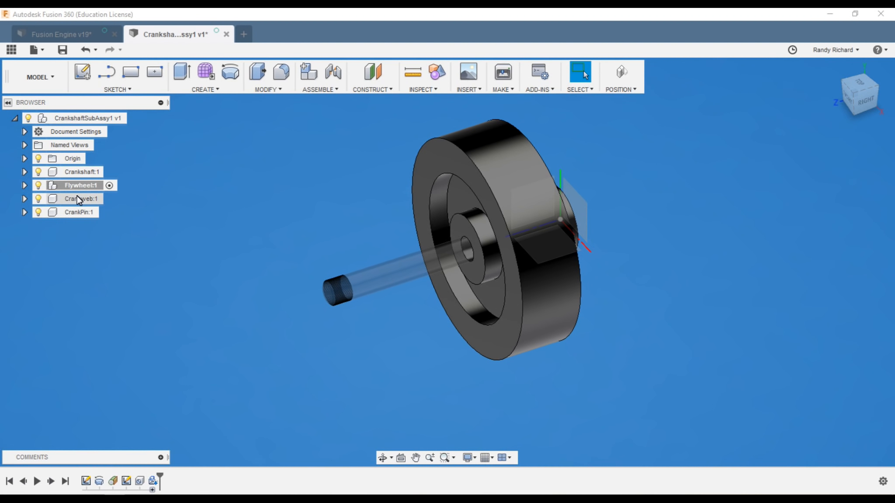
click(111, 200)
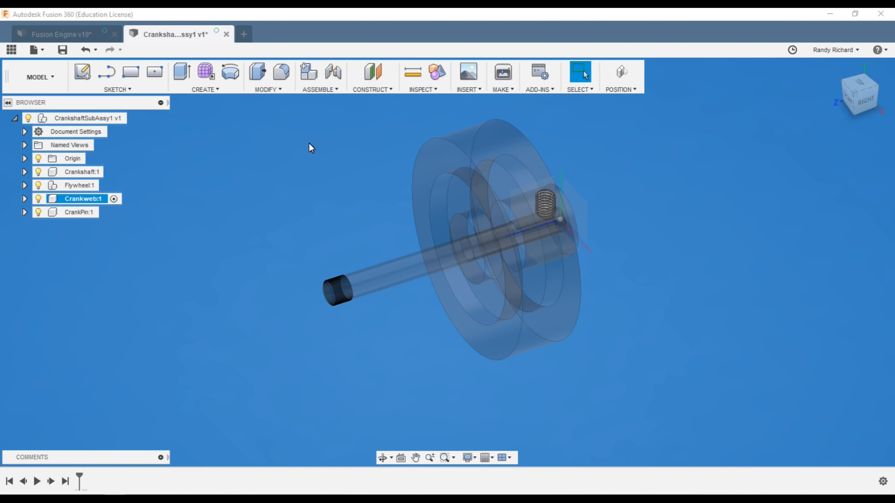
- Start a sketch in the Crankweb component on the crankshaft's threaded end face, capturing the moved components' current position
scroll(379, 237, down, 2)
scroll(365, 247, up, 5)
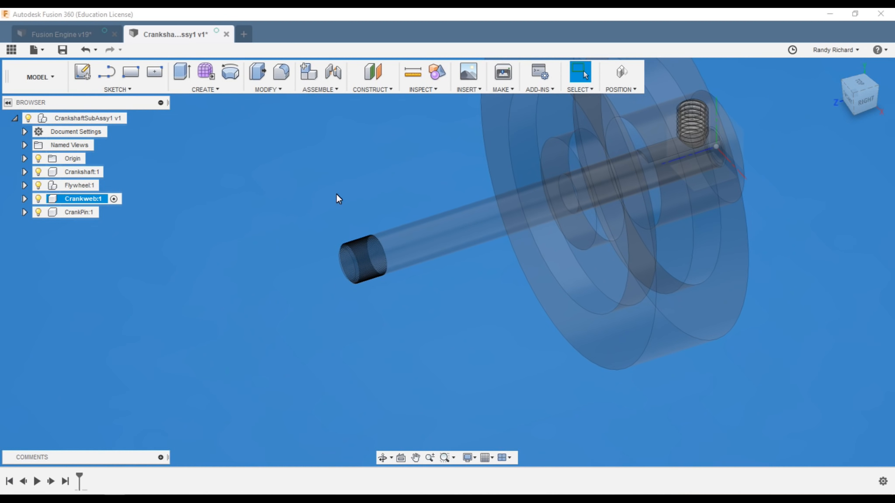
key(s)
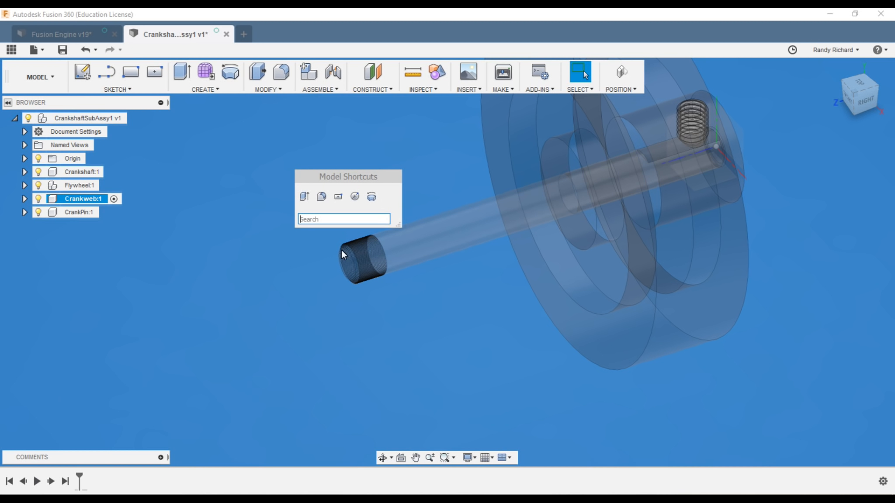
text(cre)
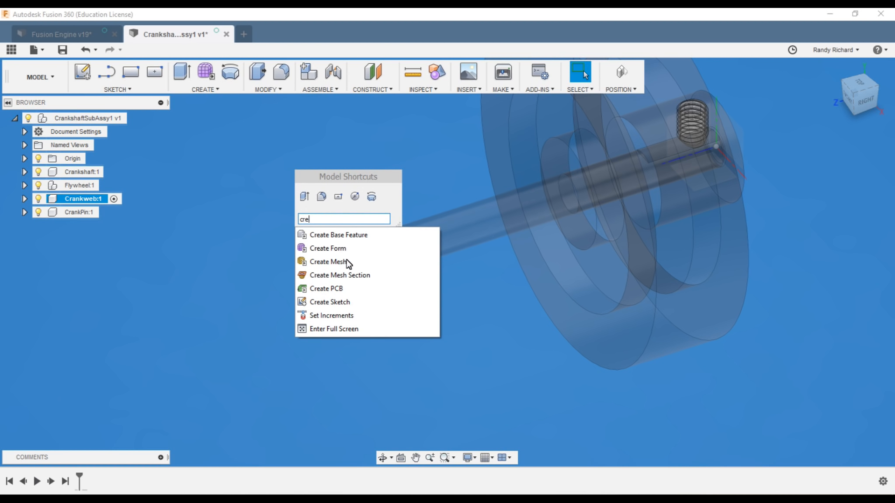
click(343, 304)
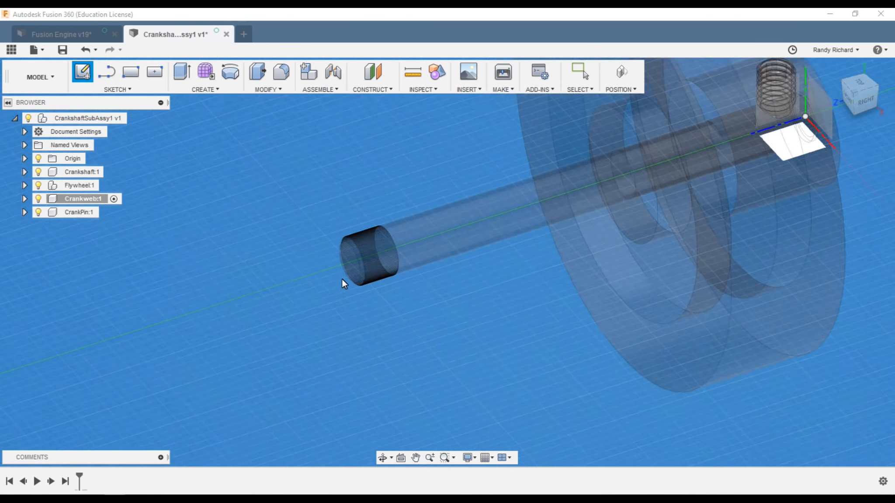
scroll(359, 274, up, 3)
drag(852, 94, 870, 99)
click(445, 275)
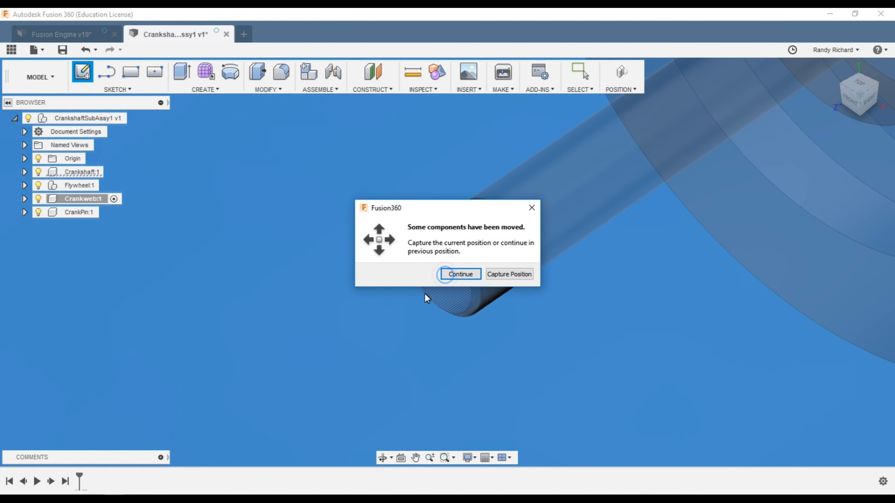
click(502, 274)
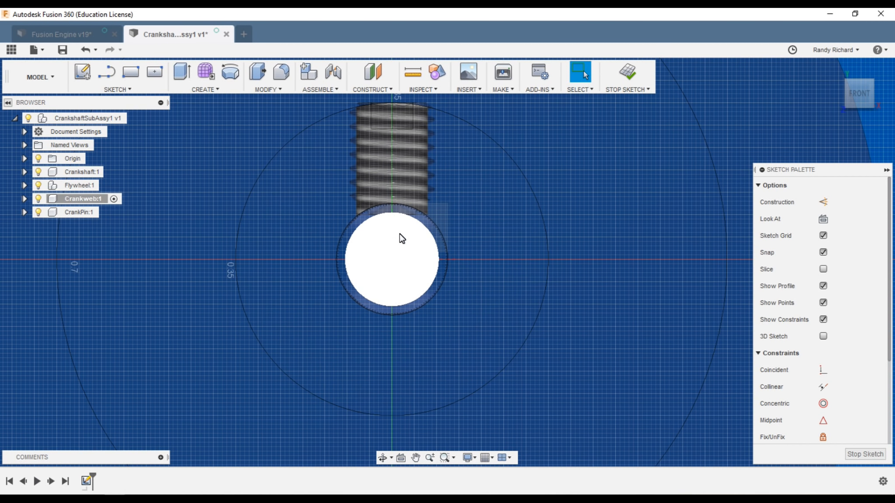
- Draw a 0.25 in diameter circle centered on the crankshaft axis
key(c)
scroll(425, 292, down, 3)
scroll(425, 292, down, 3)
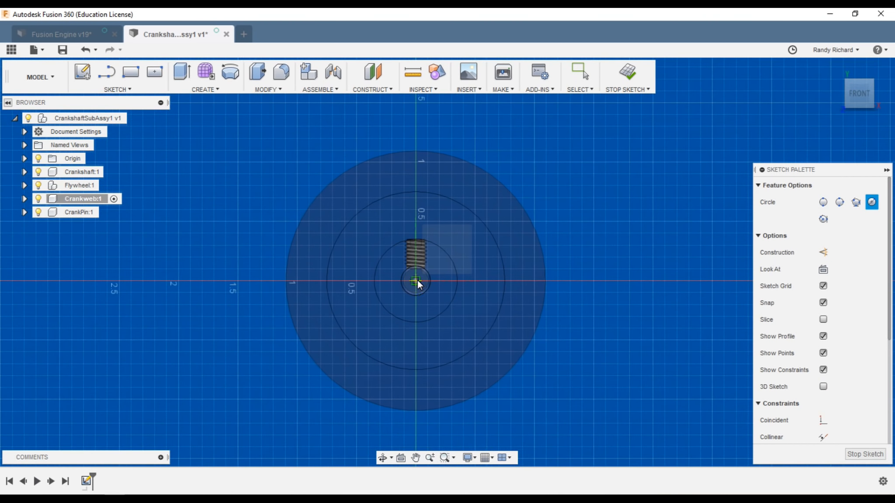
click(417, 281)
text(.25)
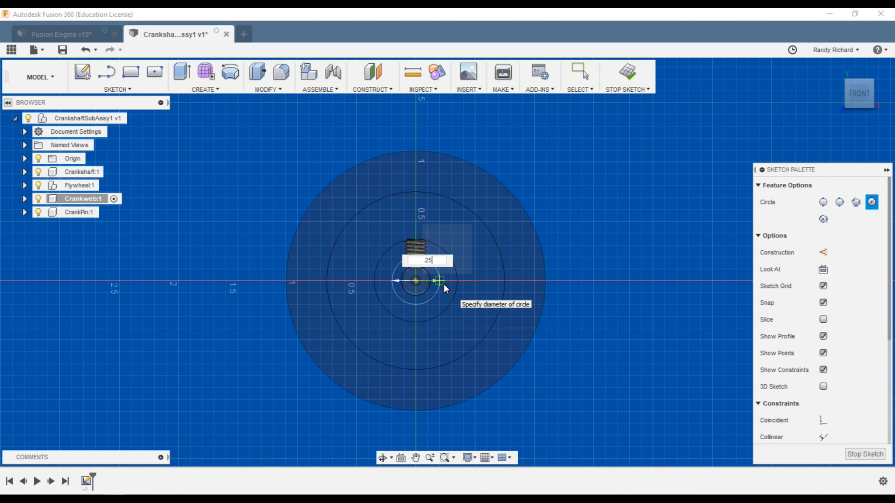
key(Return)
key(Escape)
- Draw a 1.375 in diameter circle concentric with the shaft hole for the crankweb's outer edge
key(c)
click(416, 281)
text(1.)
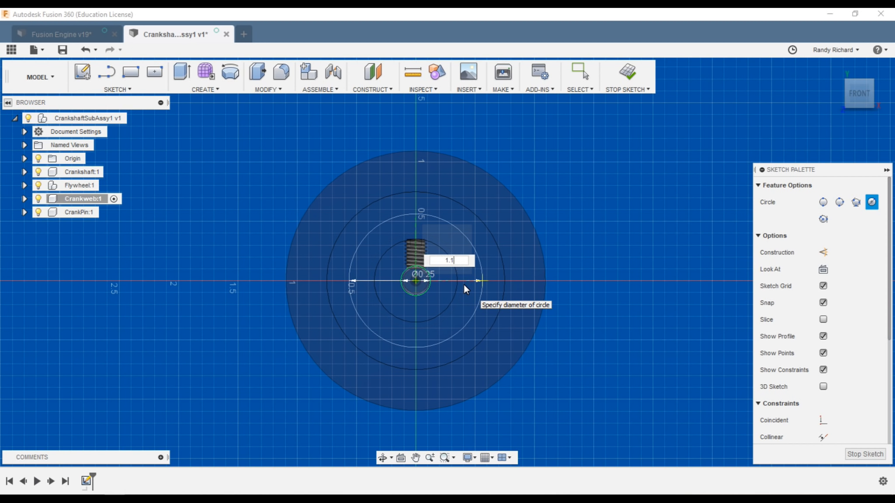
key(BackSpace)
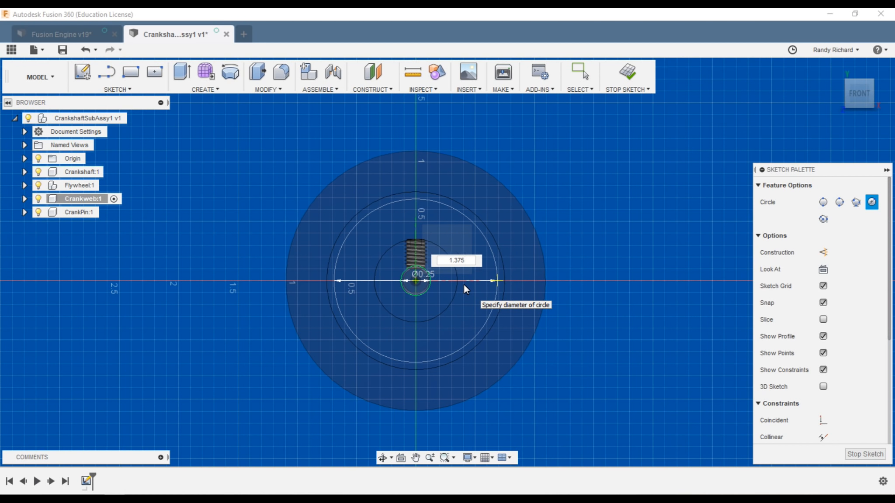
key(Return)
key(Escape)
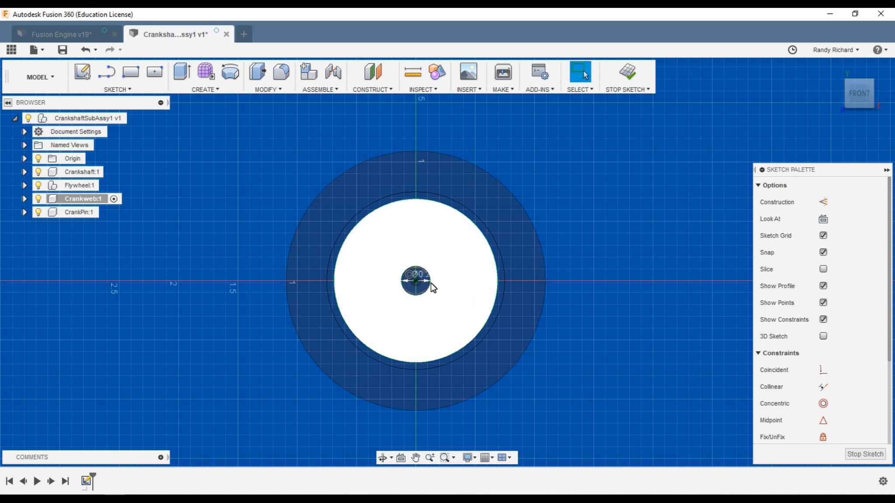
- Draw a 0.187 in diameter crank pin hole circle directly below the shaft hole, inside the crankweb's outline
scroll(436, 286, down, 3)
scroll(439, 320, up, 2)
key(c)
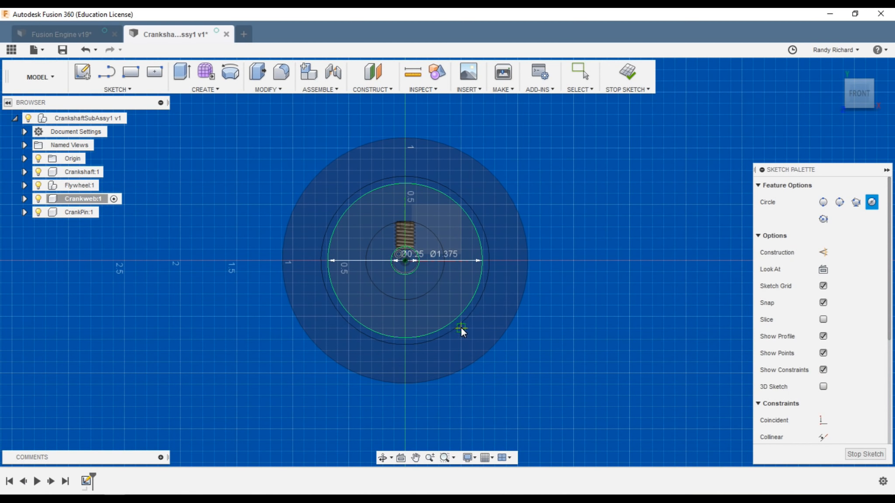
click(407, 321)
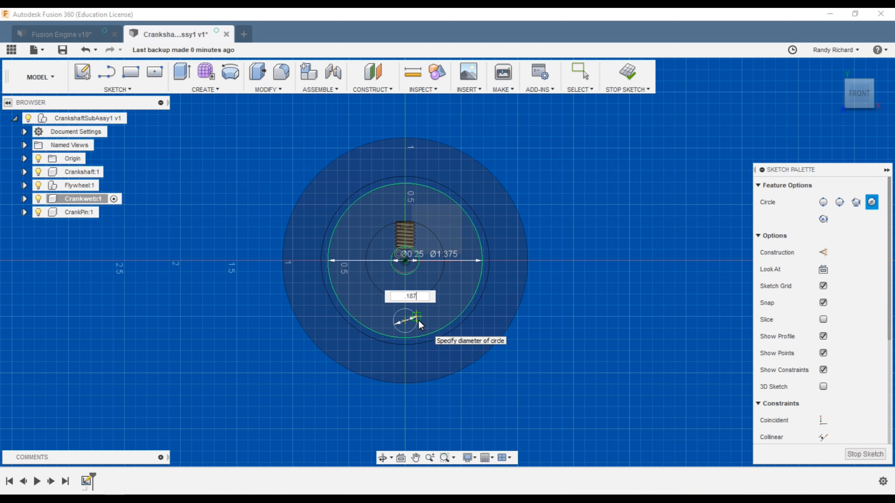
key(Return)
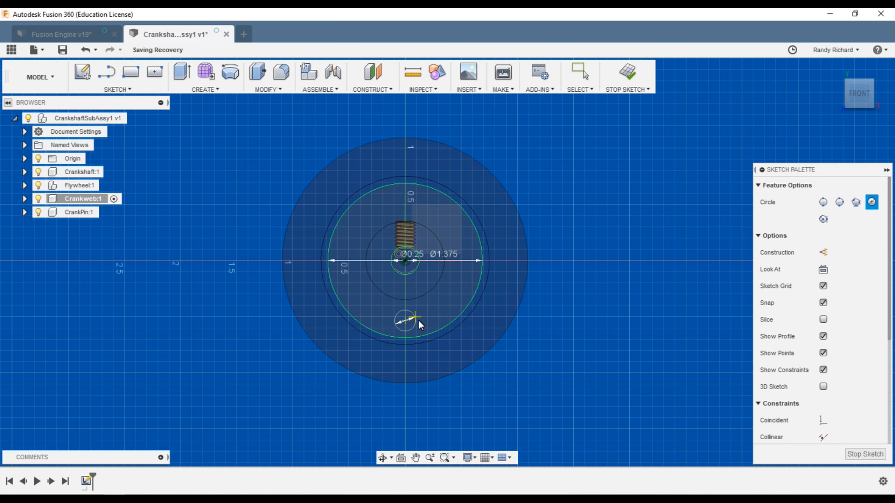
- Dimension the vertical distance between the shaft hole's center and the pin hole's center as 0.562 in
key(d)
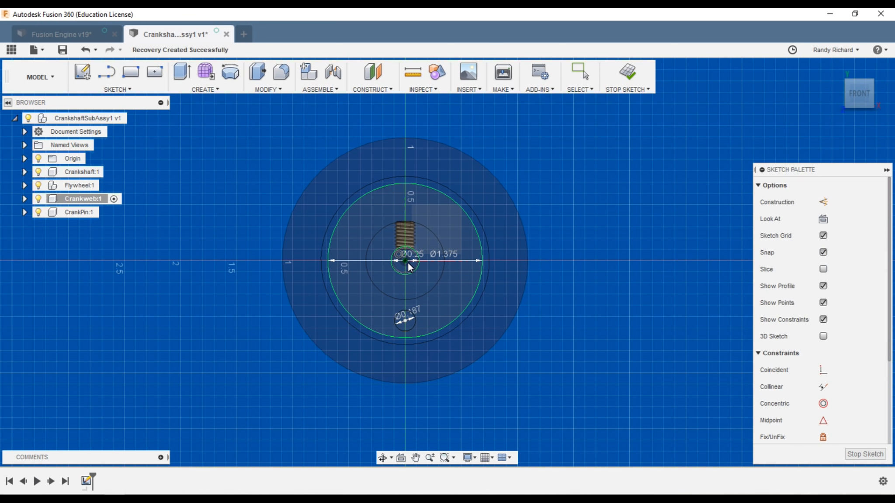
click(409, 326)
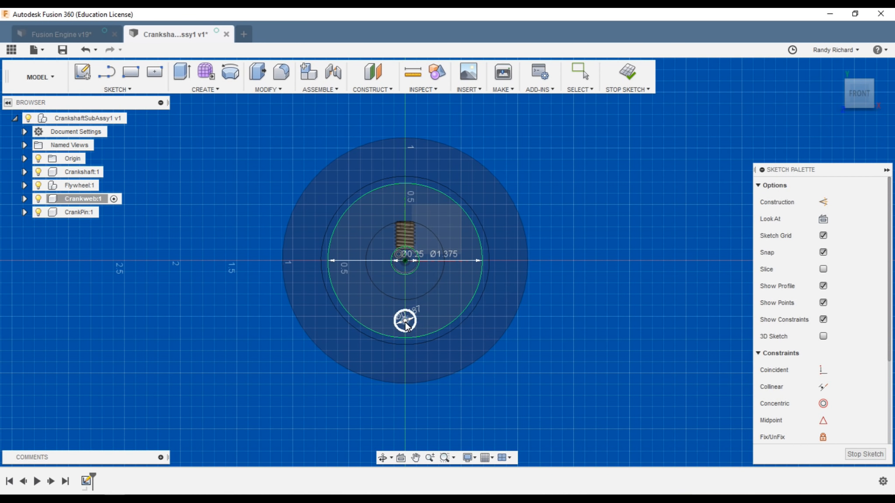
click(404, 261)
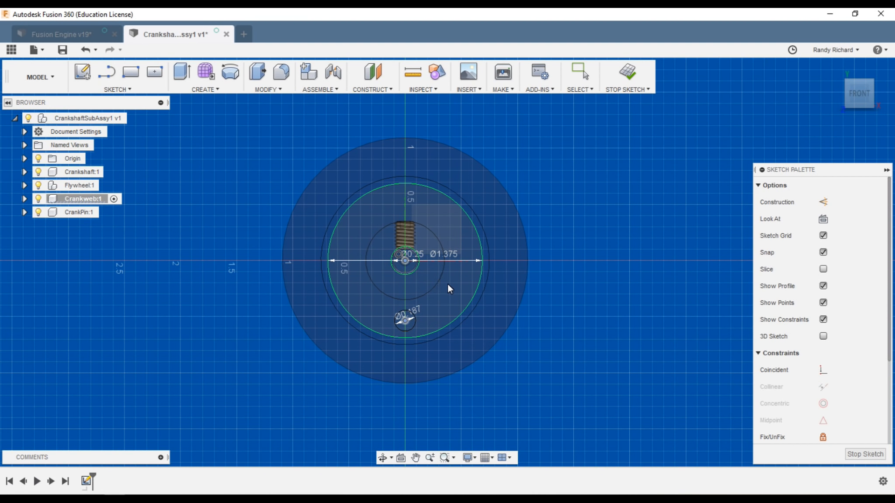
click(447, 285)
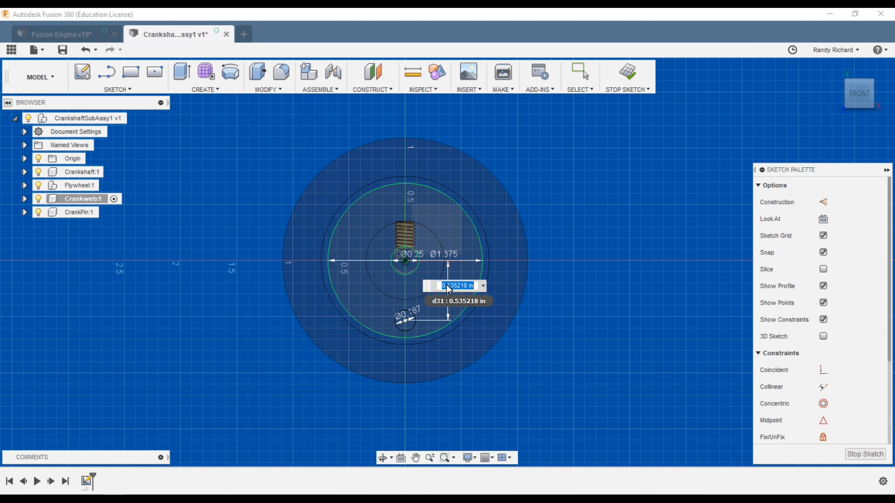
key(Return)
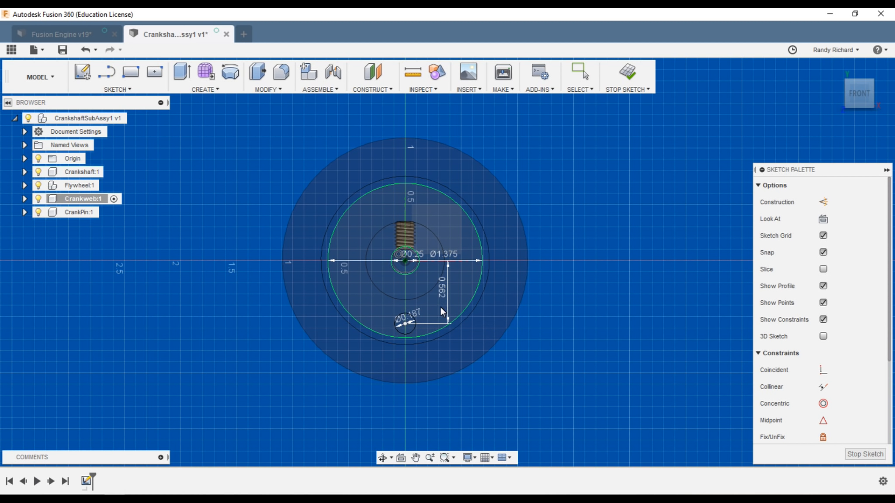
- Draw a vertical construction line from the shaft center down past the outline and constrain the pin hole's center coincident to it
scroll(433, 295, up, 2)
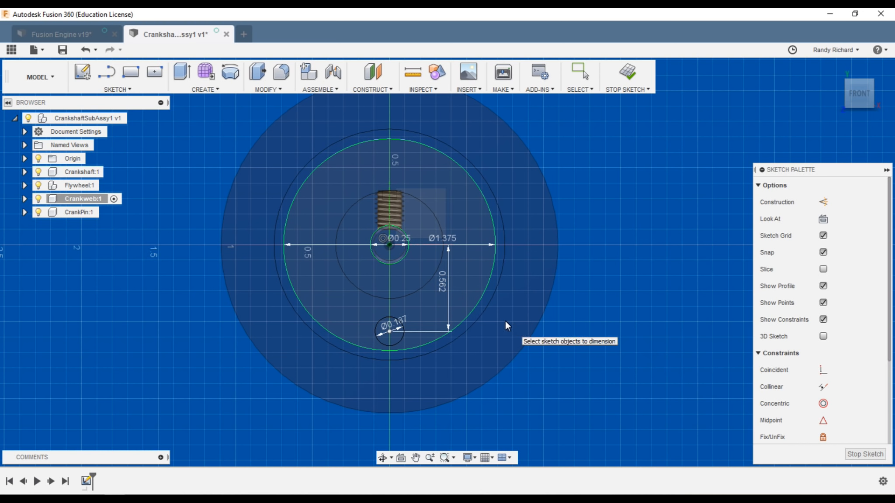
key(l)
click(388, 245)
click(390, 385)
key(Escape)
click(391, 378)
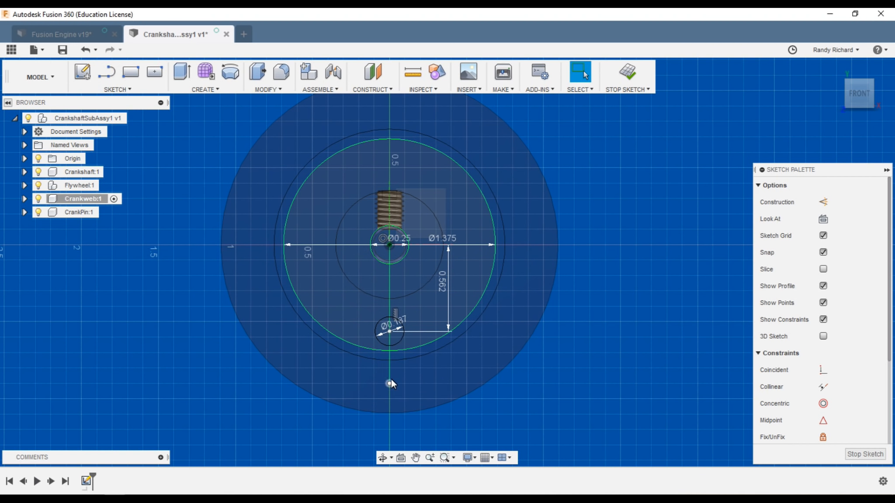
key(x)
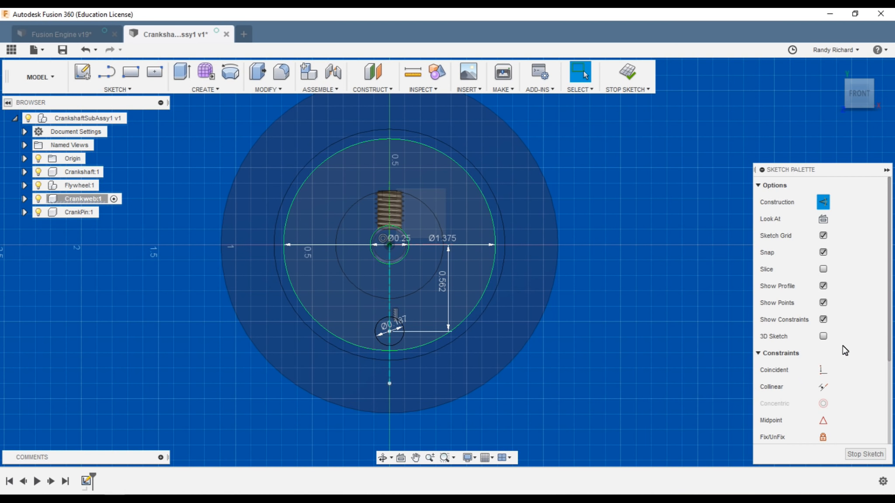
click(822, 371)
click(388, 336)
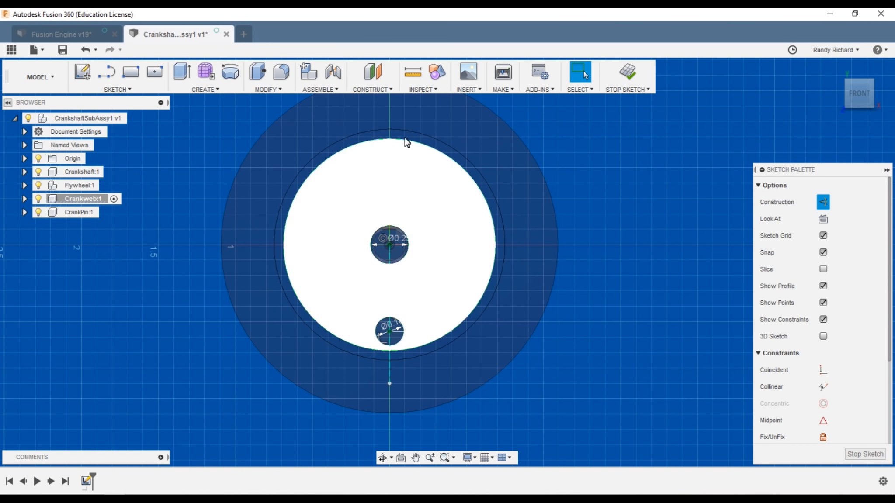
- Finish the sketch and extrude the disc profile, excluding both holes, toward the flywheel as a new body
click(630, 78)
click(257, 72)
click(360, 224)
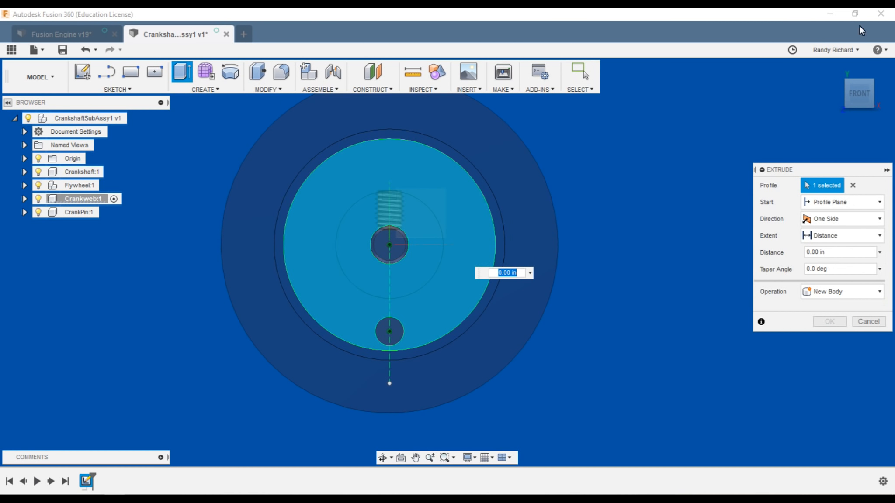
click(866, 89)
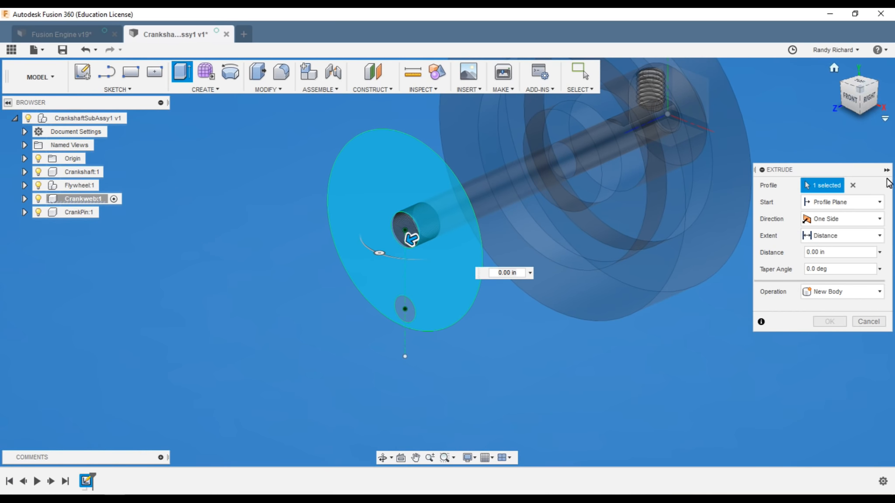
click(857, 293)
click(846, 294)
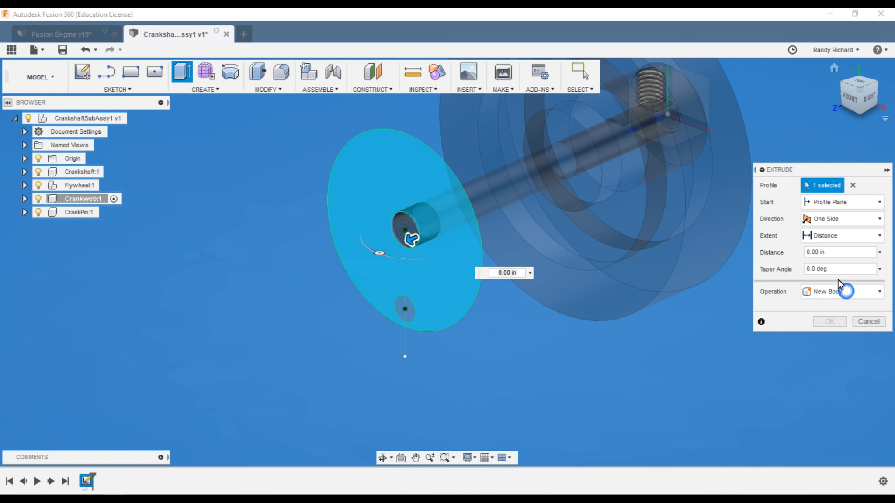
click(833, 253)
text(-.5)
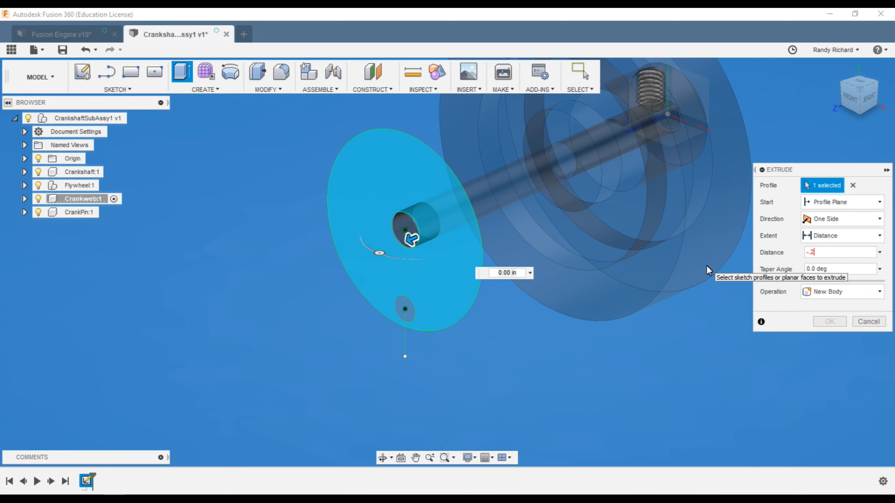
key(Return)
scroll(288, 337, down, 3)
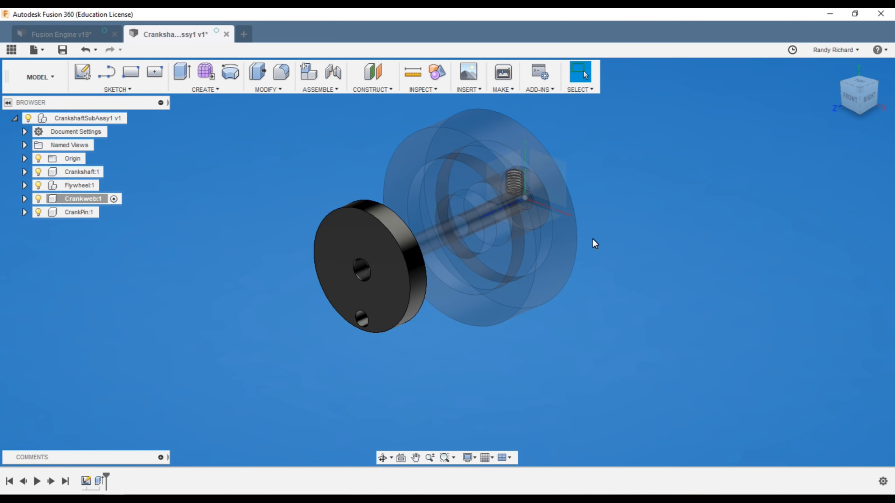
- Activate the CrankPin component and turn the model to show the crankweb's flywheel-side face
click(92, 213)
click(106, 212)
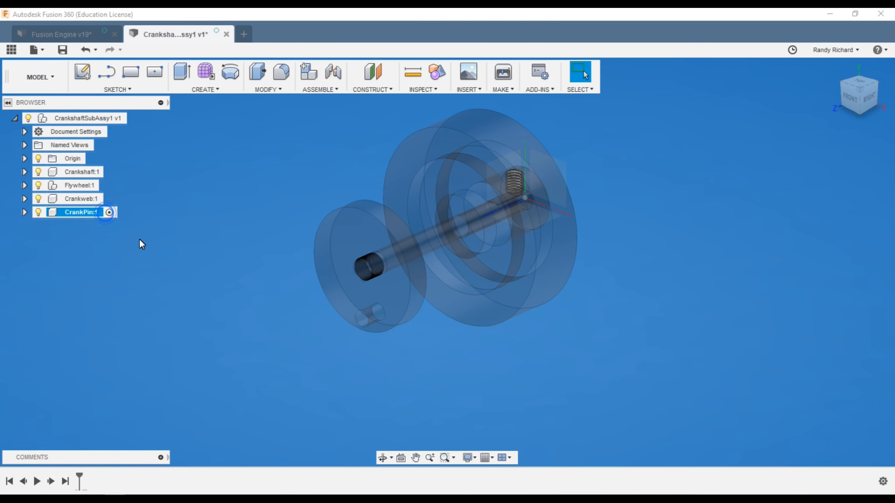
drag(844, 96, 725, 92)
scroll(506, 300, up, 3)
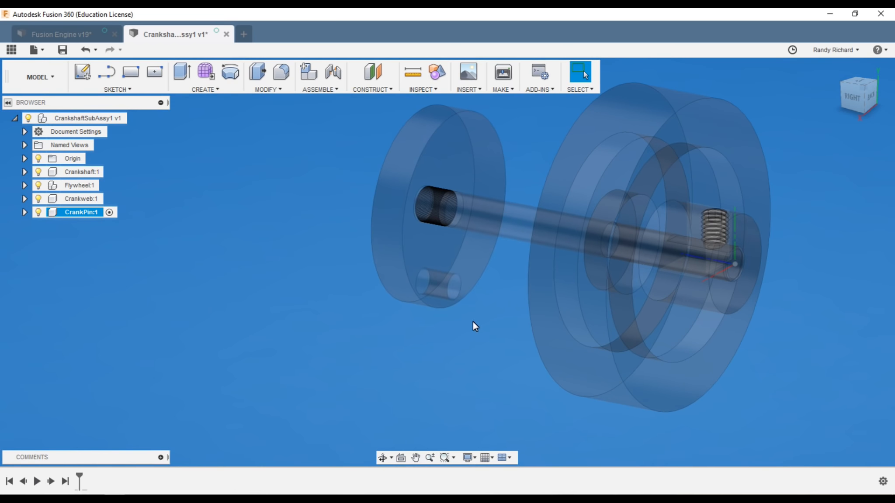
- Create a sketch for the crank pin on the crankweb's flywheel-side face
key(s)
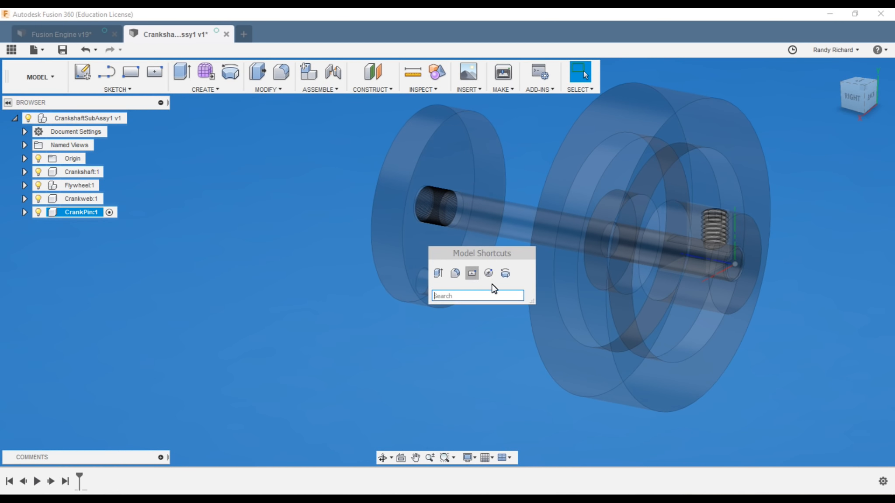
click(471, 298)
text(cr)
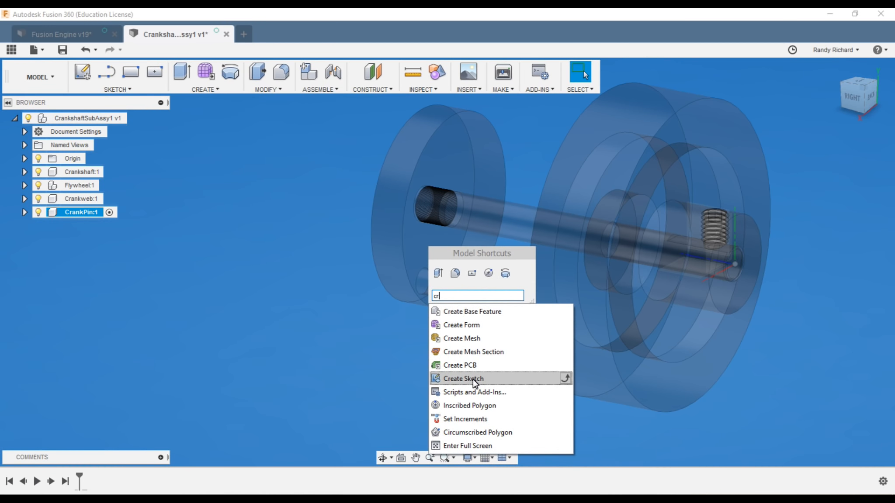
click(565, 378)
click(523, 273)
click(471, 270)
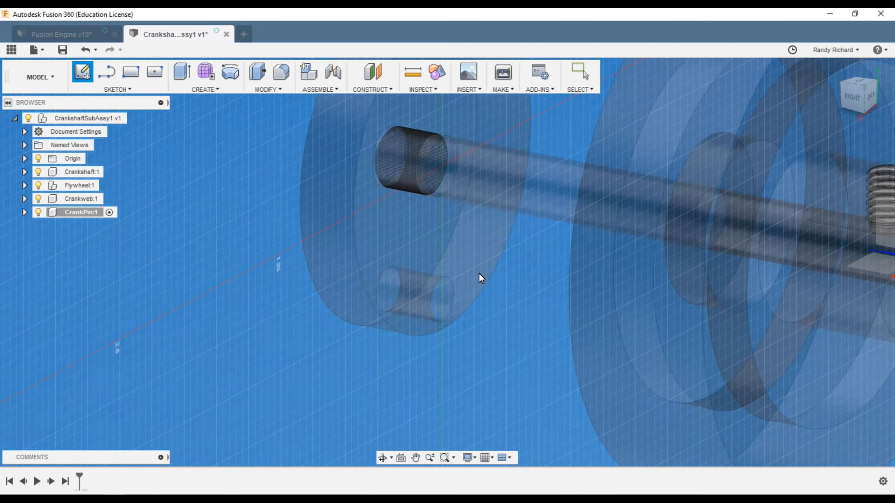
click(473, 266)
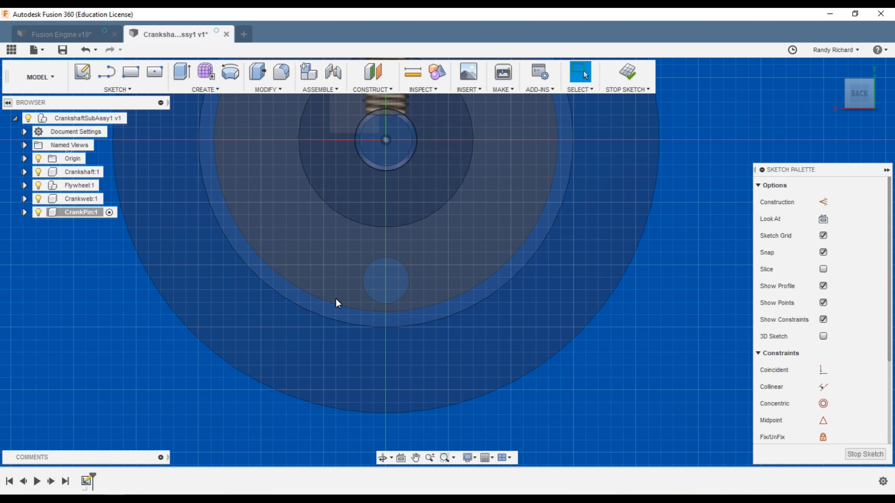
- Draw a 0.1875 in diameter circle centered on the crankweb's pin hole and finish the sketch
key(c)
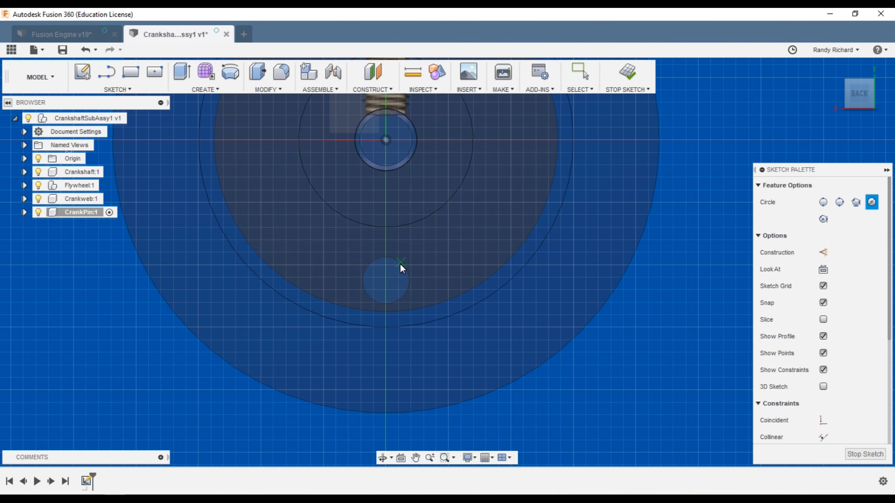
click(387, 281)
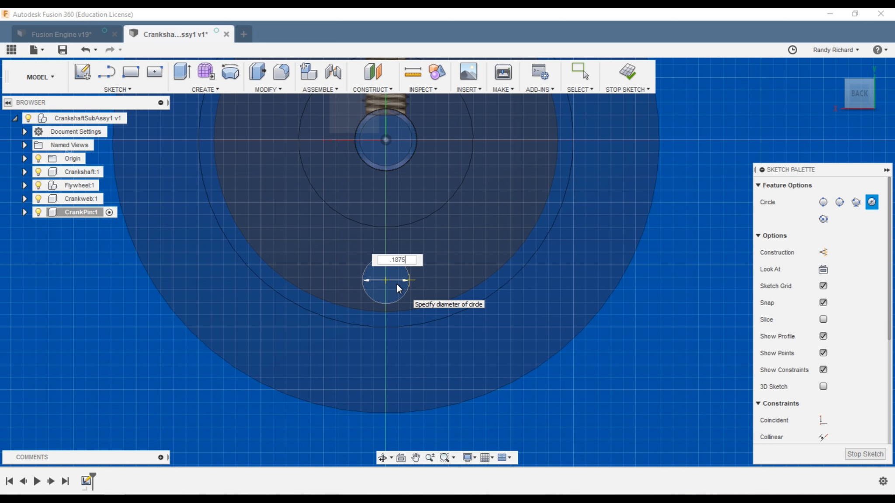
key(Tab)
key(Return)
key(Escape)
click(629, 72)
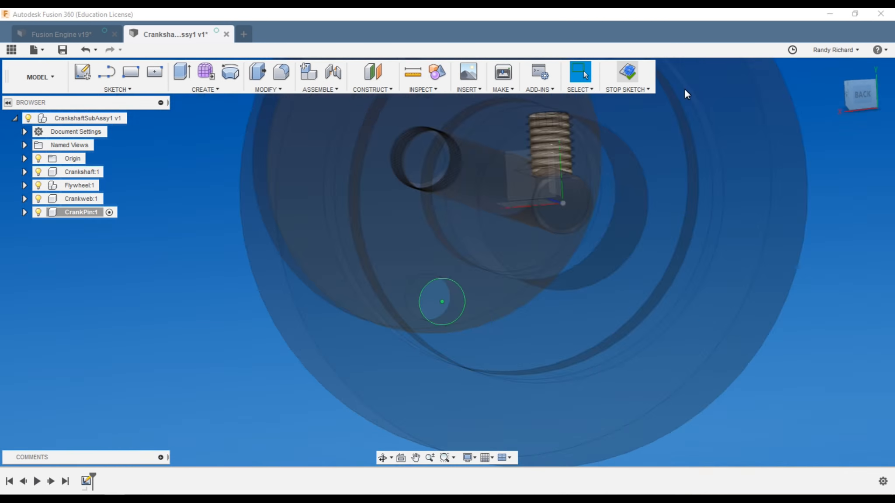
- Extrude the crank pin circle 0.75 in as a new body
key(q)
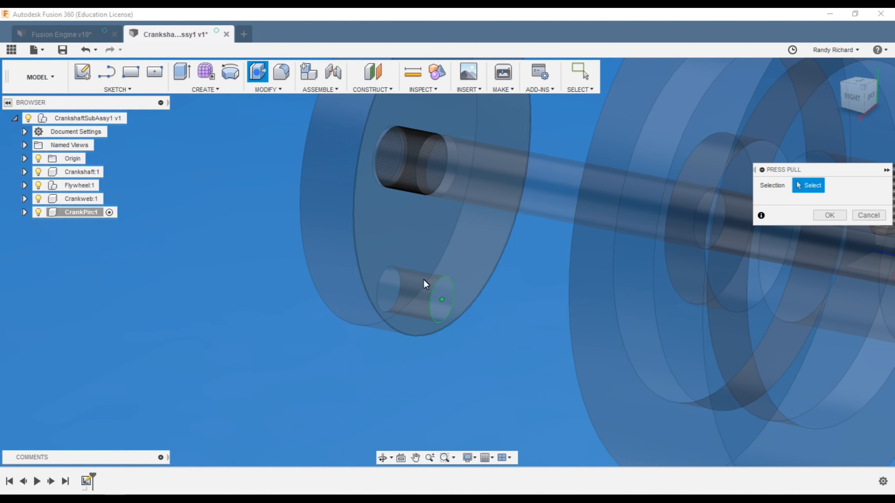
click(447, 290)
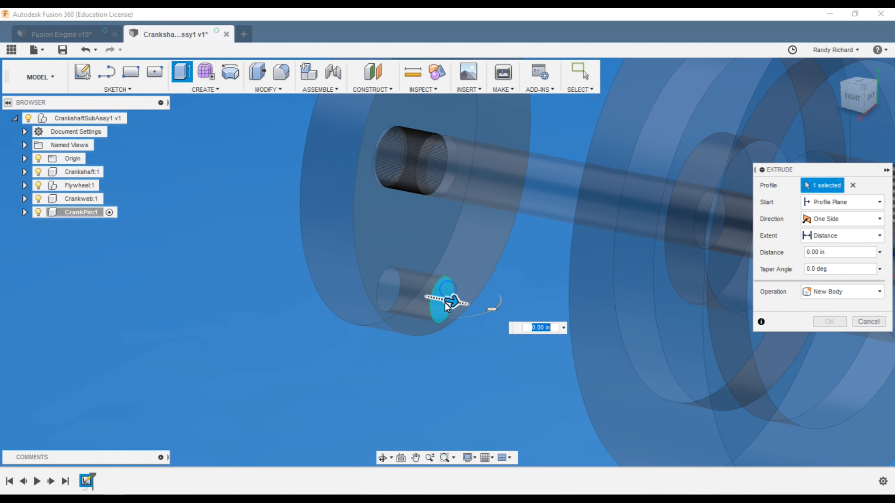
drag(445, 302, 260, 265)
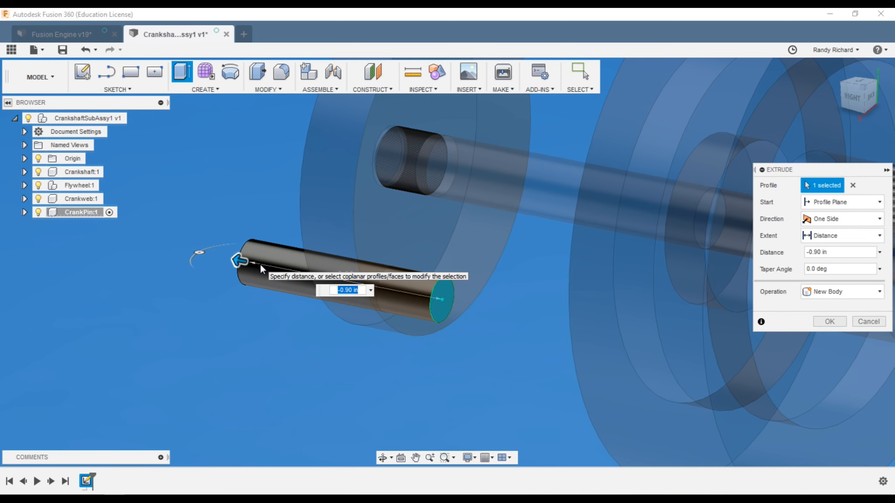
text(.75)
key(Return)
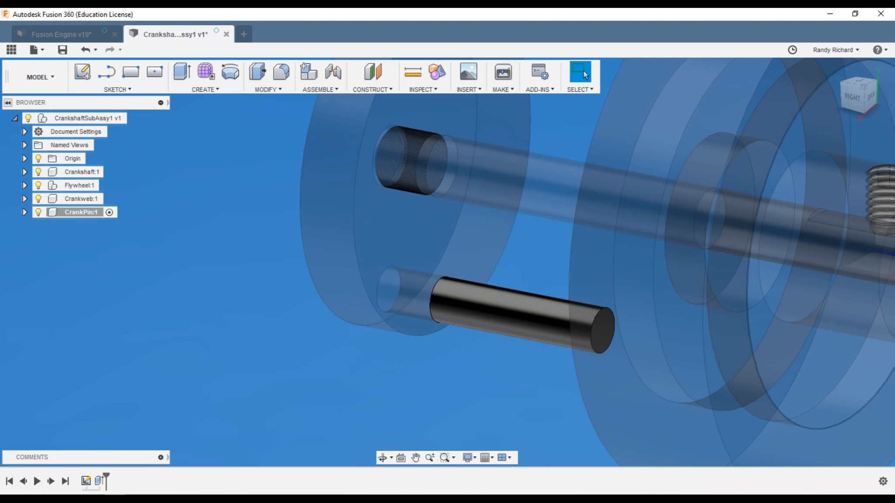
- Edit the crank pin's extrusion and set its distance to -0.75 in so it runs through the crankweb hole
right_click(101, 481)
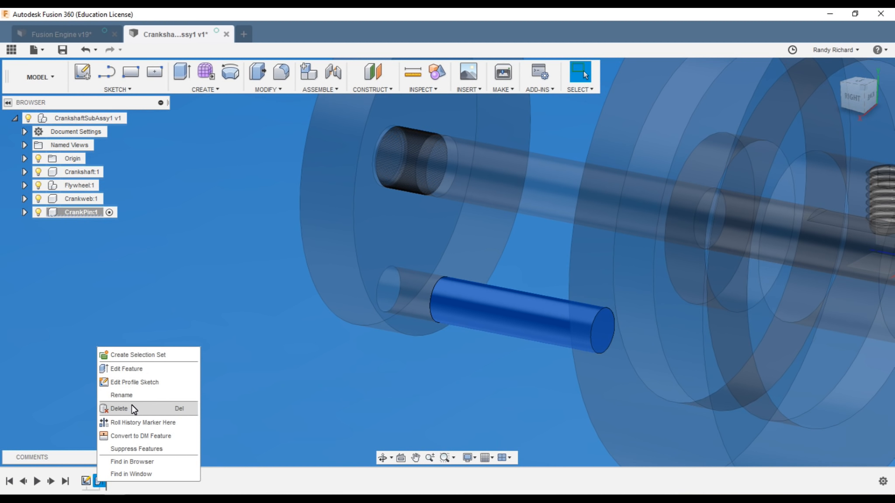
click(147, 368)
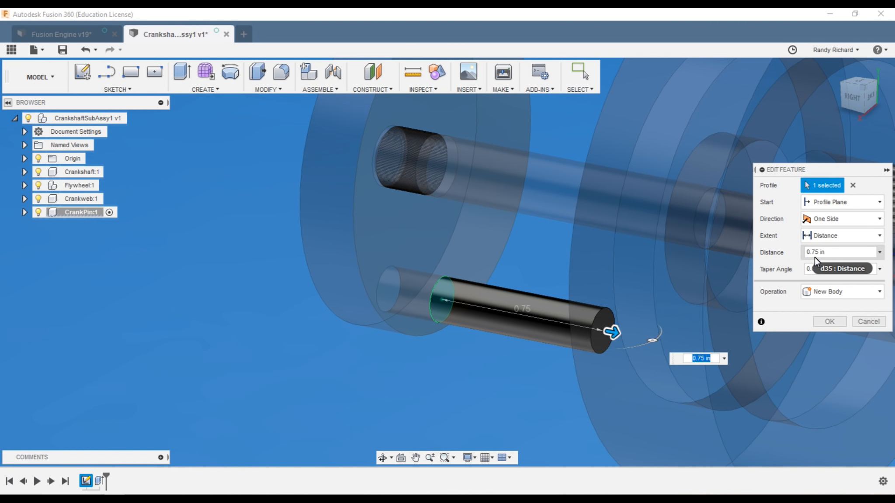
click(807, 251)
text(-)
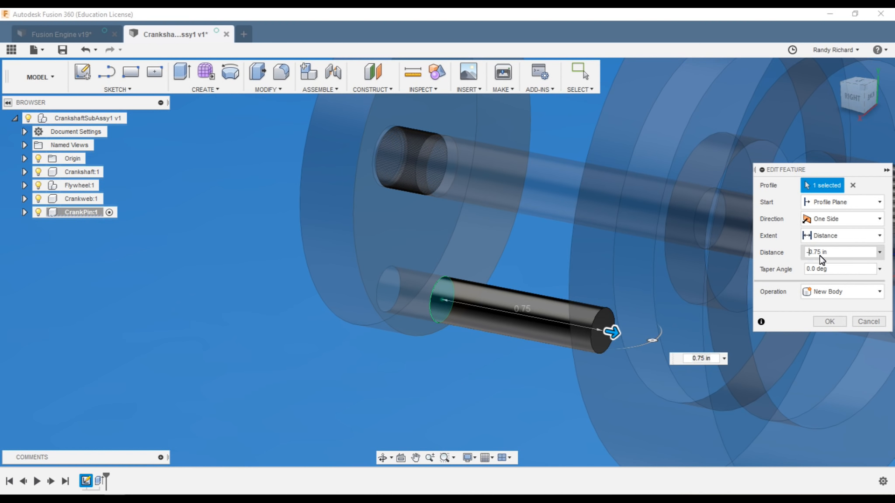
click(829, 321)
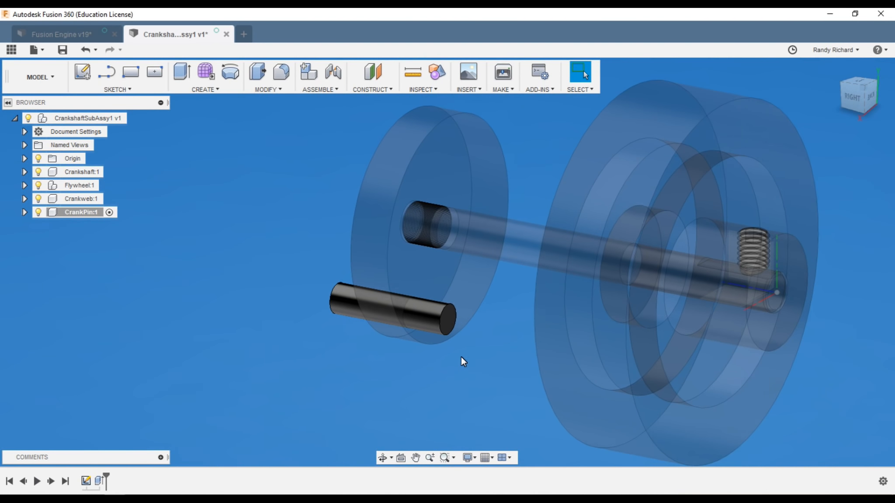
- Start an equal-distance chamfer for the crank pin
scroll(452, 314, down, 3)
mouse_move(813, 96)
mouse_move(857, 86)
mouse_down()
mouse_move(888, 100)
mouse_move(854, 91)
mouse_up()
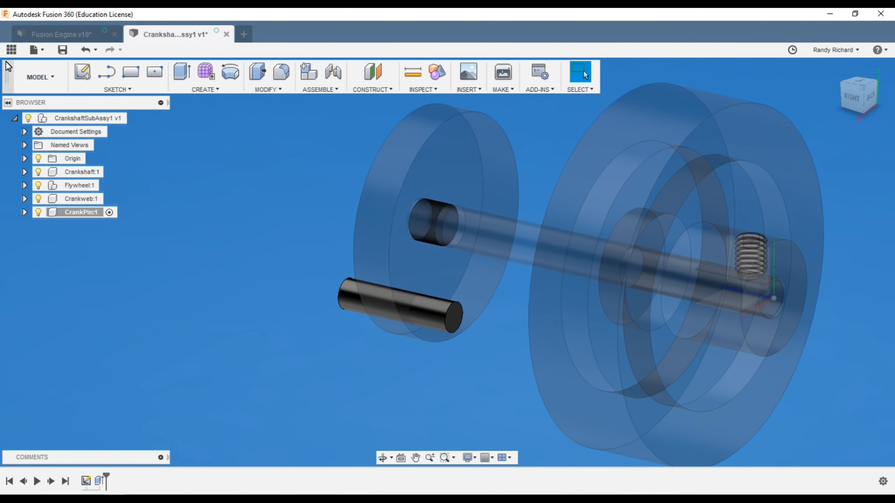
click(250, 90)
click(268, 129)
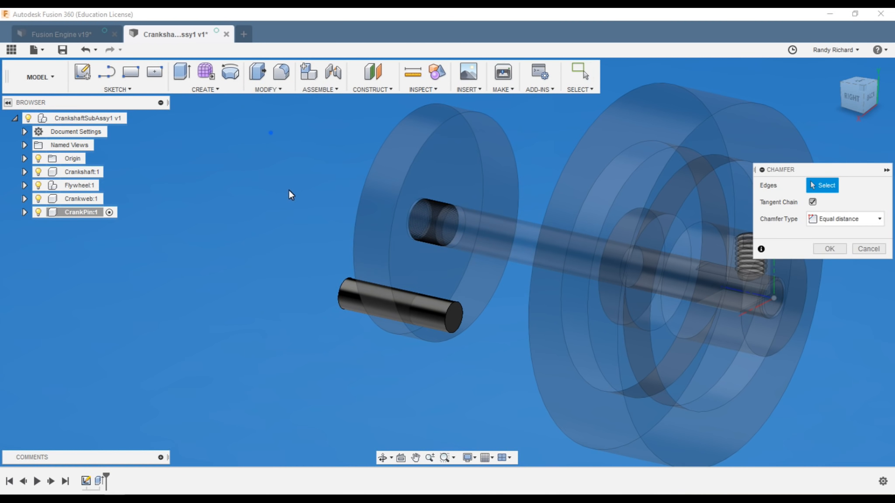
- Chamfer the circular edges at both ends of the crank pin with an equal distance of 0.02 in
click(341, 292)
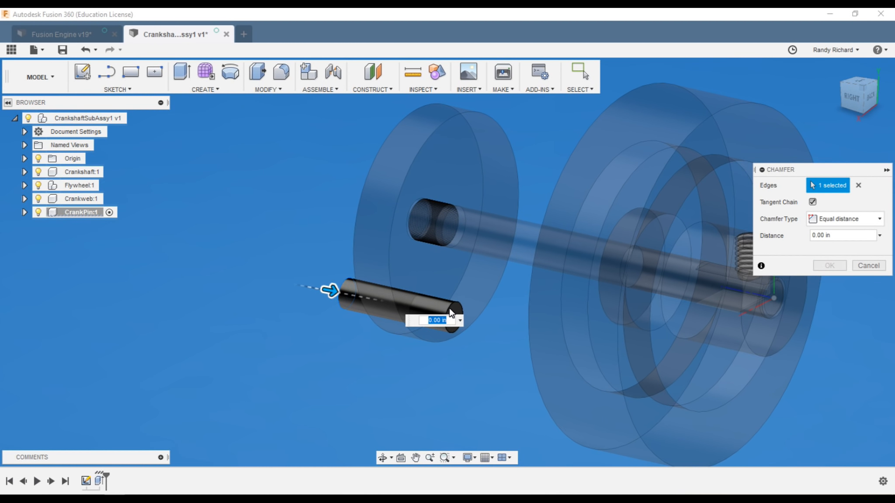
click(452, 313)
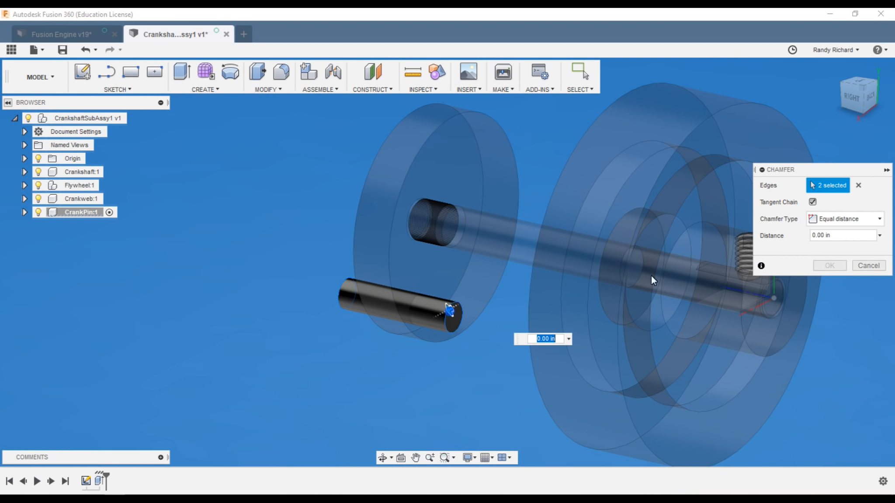
click(822, 236)
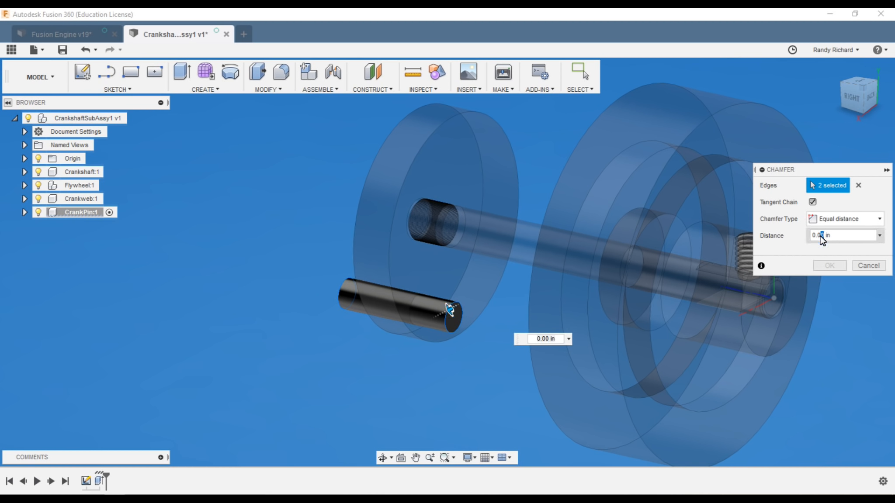
text(2)
click(840, 266)
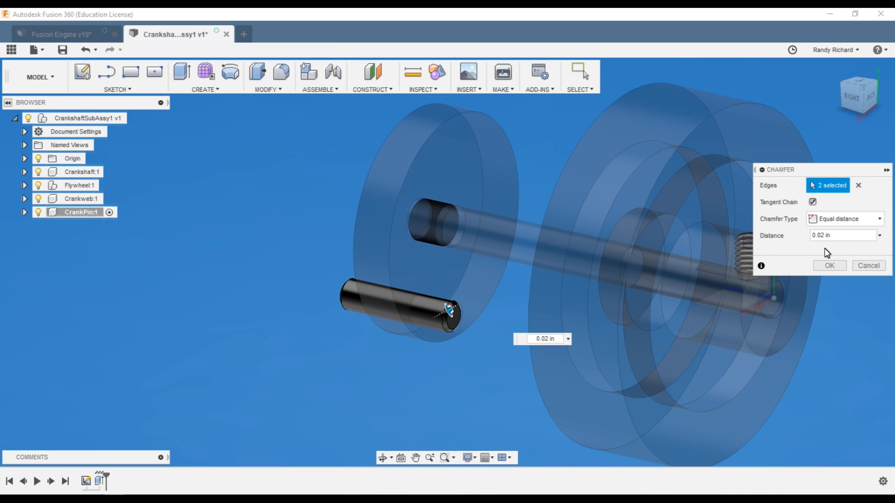
click(822, 269)
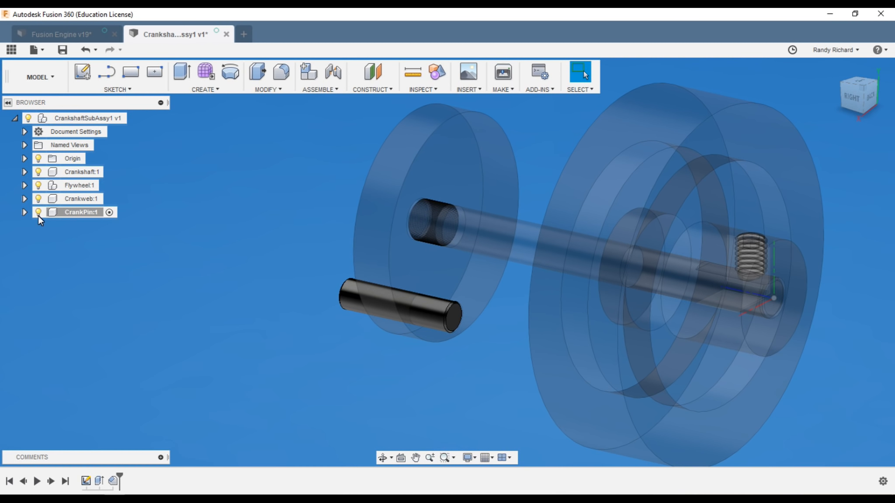
- Hide the Flywheel and Crankweb components and create a sketch on the crank pin's near end face
click(38, 185)
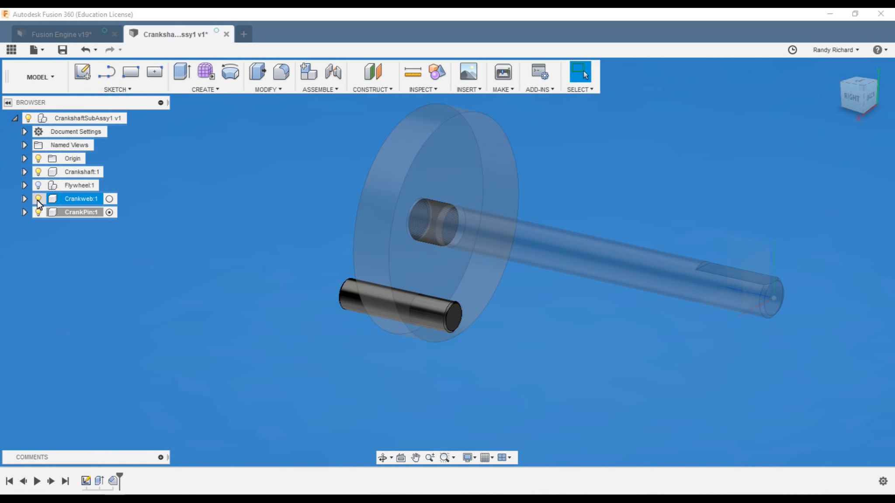
click(38, 199)
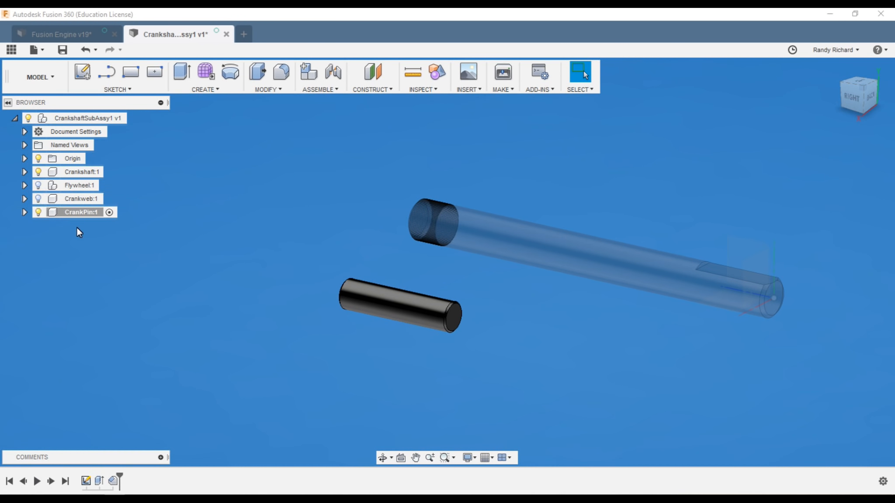
key(s)
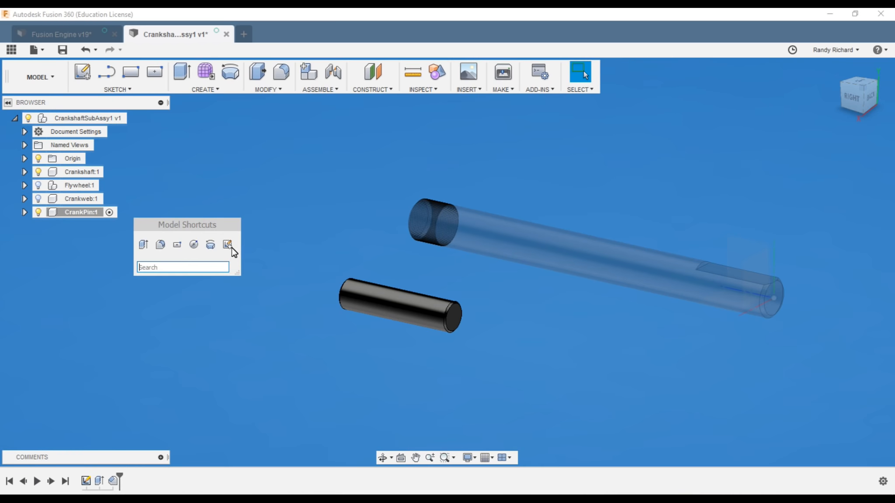
click(227, 245)
click(455, 315)
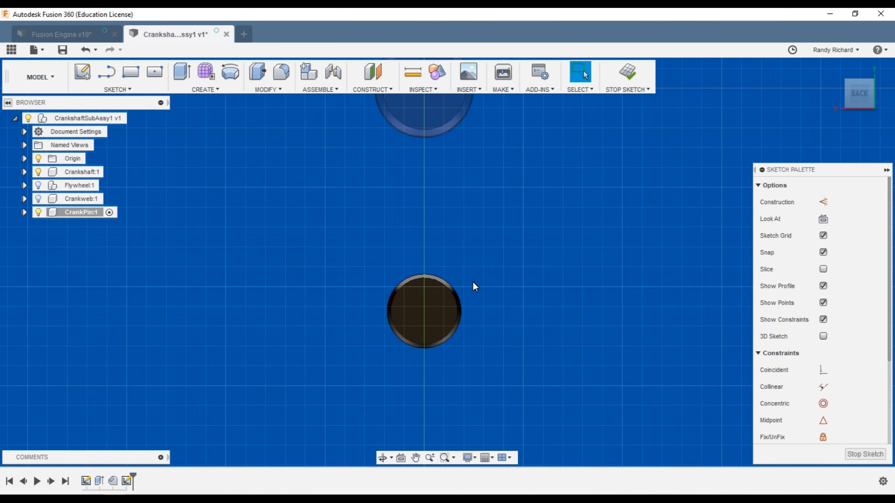
- Project the crank pin's outer circular edge into the sketch
key(p)
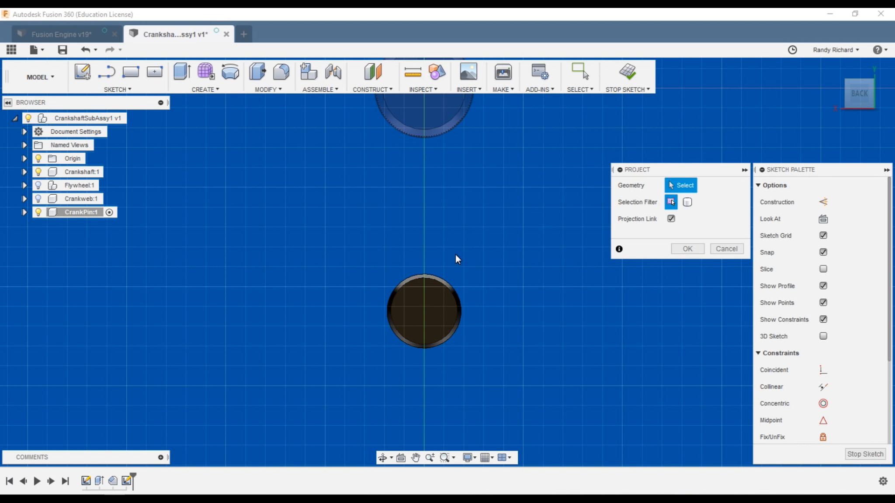
click(445, 281)
click(689, 247)
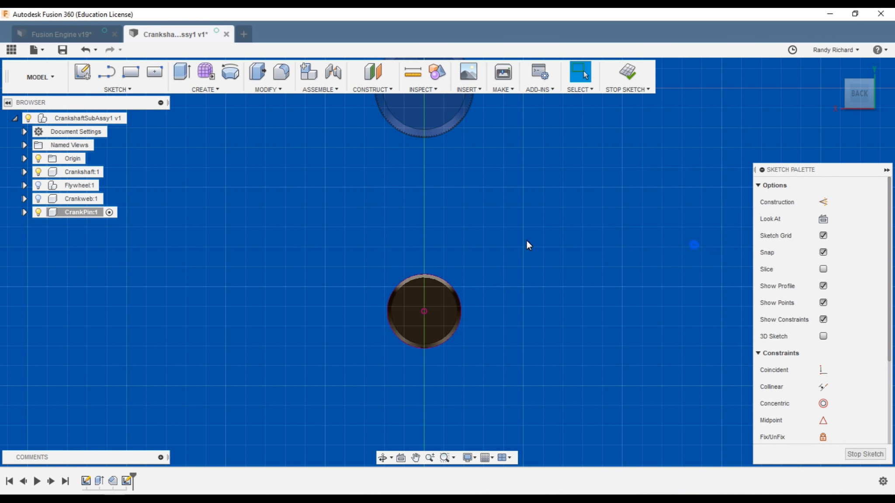
key(l)
scroll(493, 266, up, 4)
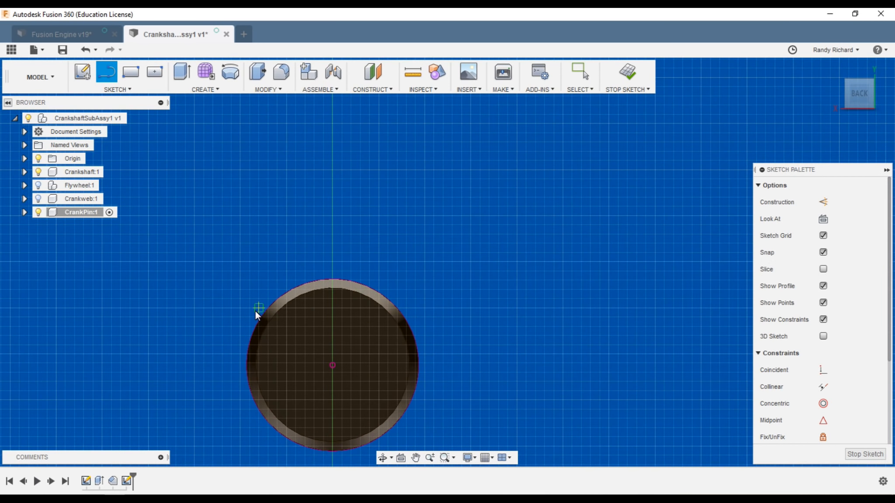
click(277, 299)
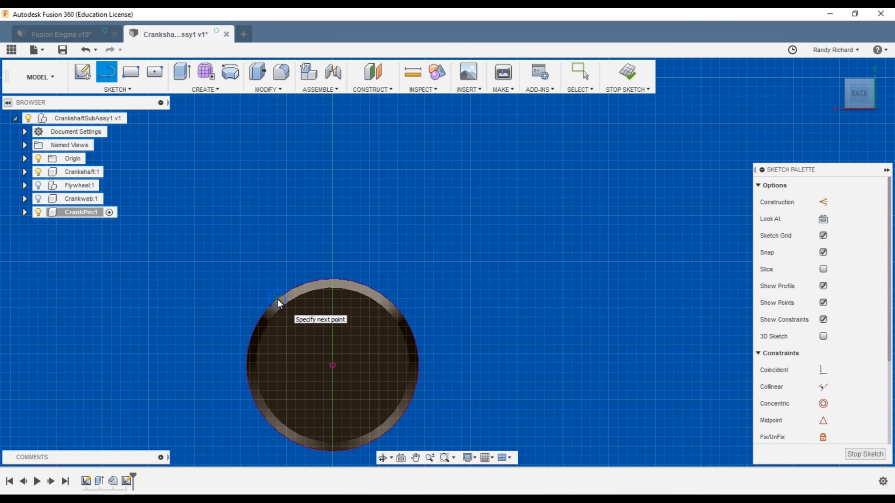
key(Escape)
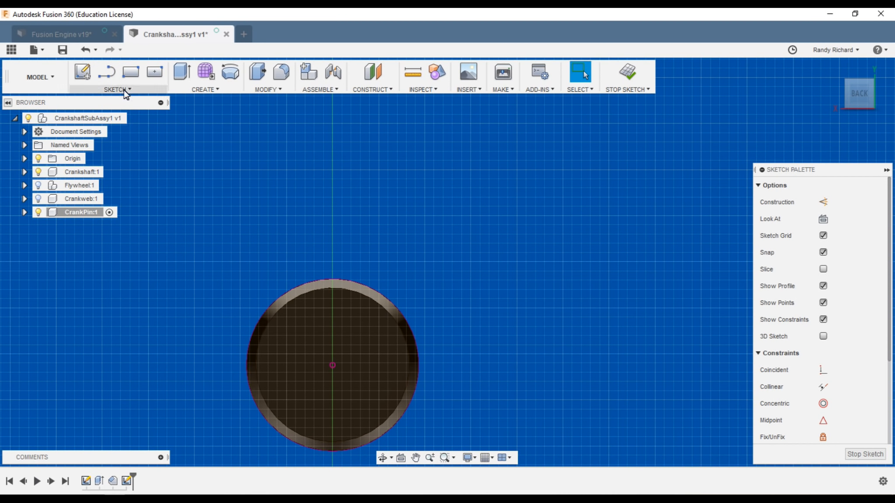
- Draw a 3-sided circumscribed polygon, about 0.006 in in radius, centered on the topmost point of the pin's projected circle
click(139, 91)
mouse_move(102, 166)
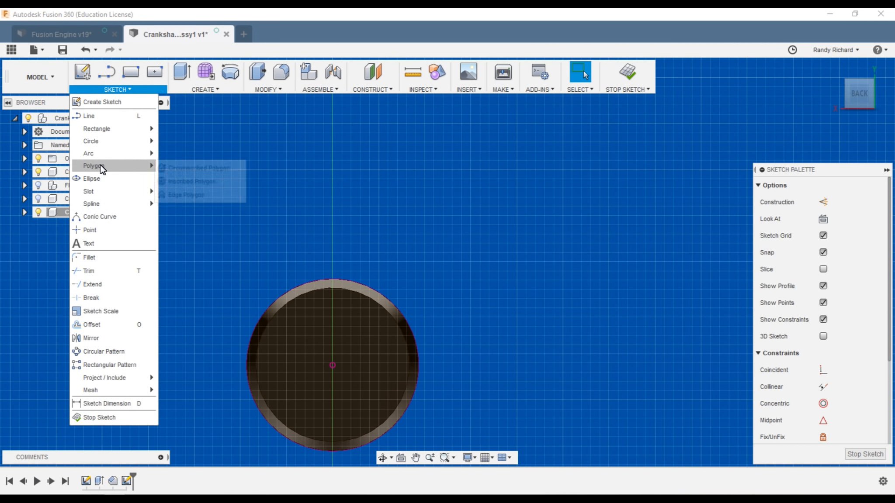
click(199, 168)
scroll(323, 279, up, 3)
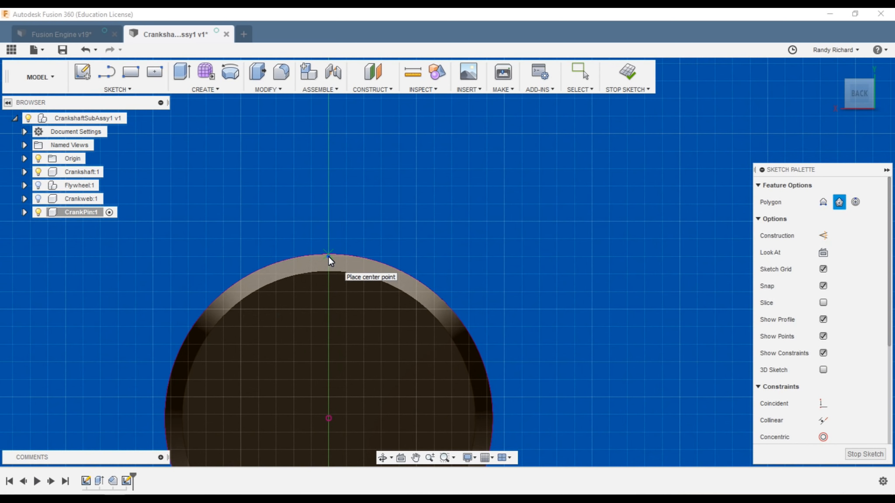
click(329, 254)
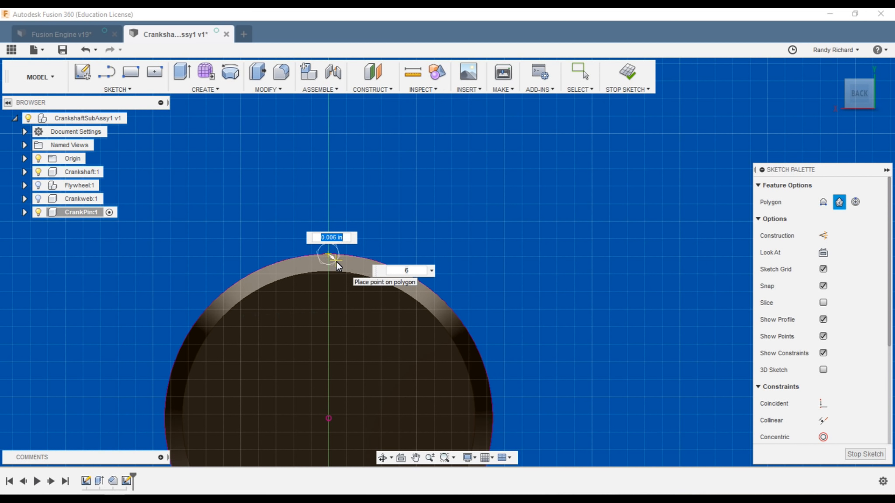
key(Tab)
text(3)
key(Return)
key(Escape)
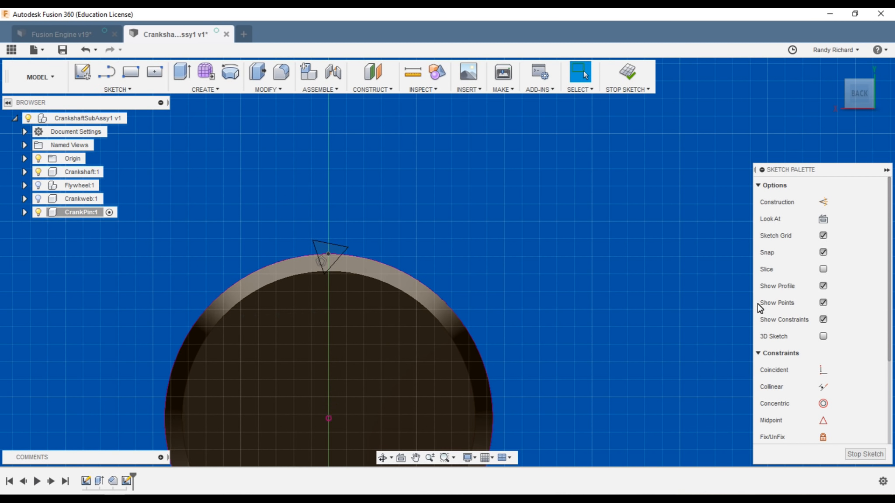
- Constrain the small triangle's upper side to horizontal
scroll(833, 380, down, 3)
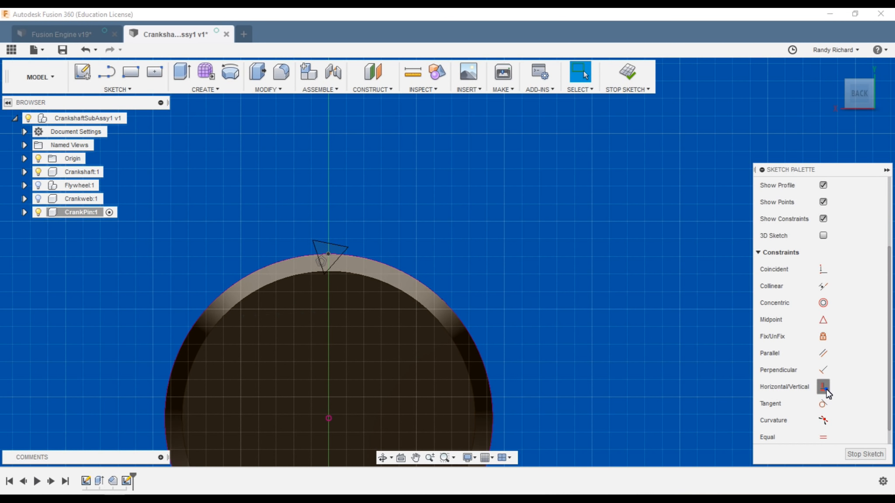
click(823, 387)
click(328, 244)
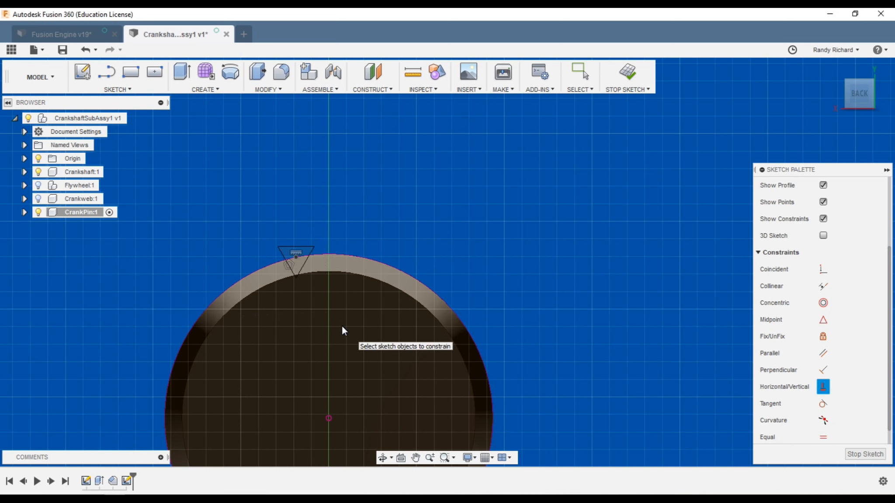
- Draw a vertical line from the pin's center to just above its outer circle and make it a construction line
key(l)
click(328, 419)
click(328, 239)
key(Escape)
click(329, 250)
key(x)
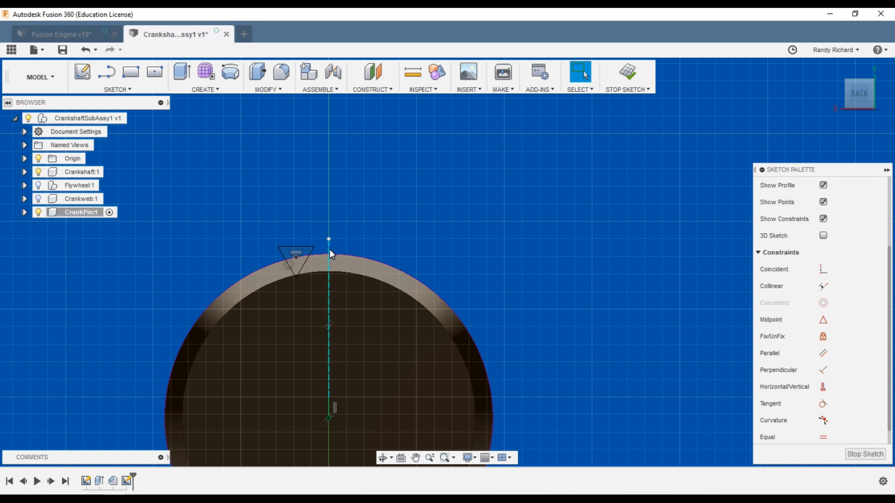
- Try to move the triangle by its center point along the pin's circle, and remove the leftover horizontal constraint
mouse_move(296, 258)
mouse_down()
mouse_move(328, 254)
mouse_move(283, 260)
mouse_up()
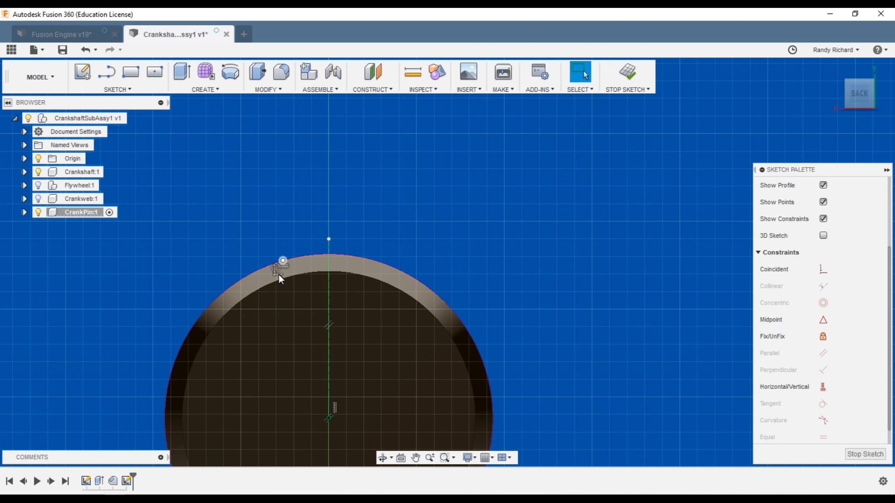
click(277, 274)
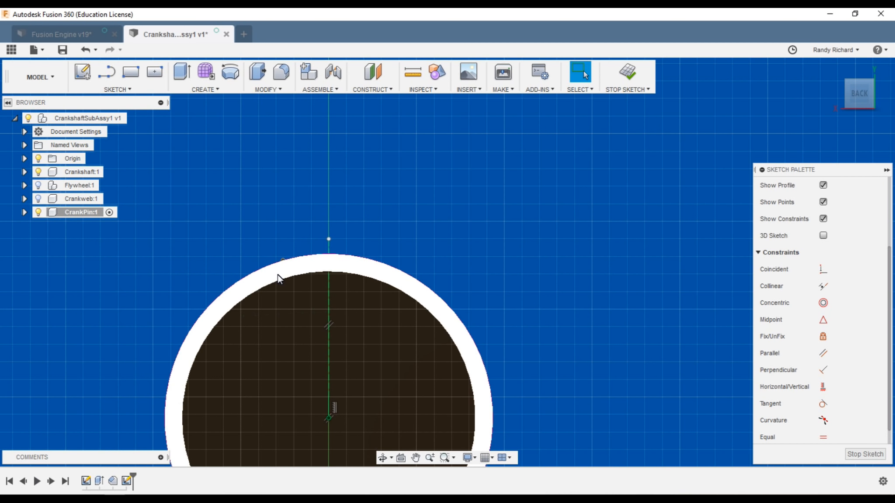
scroll(280, 258, up, 3)
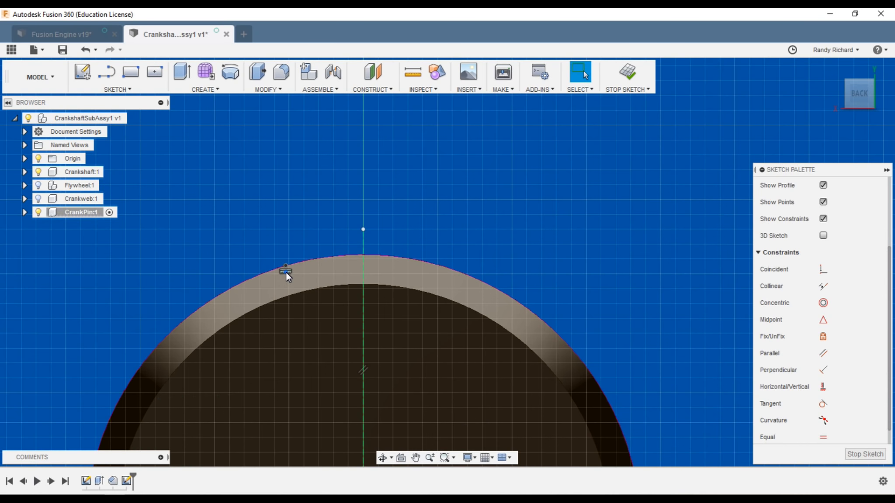
click(285, 272)
scroll(255, 245, down, 2)
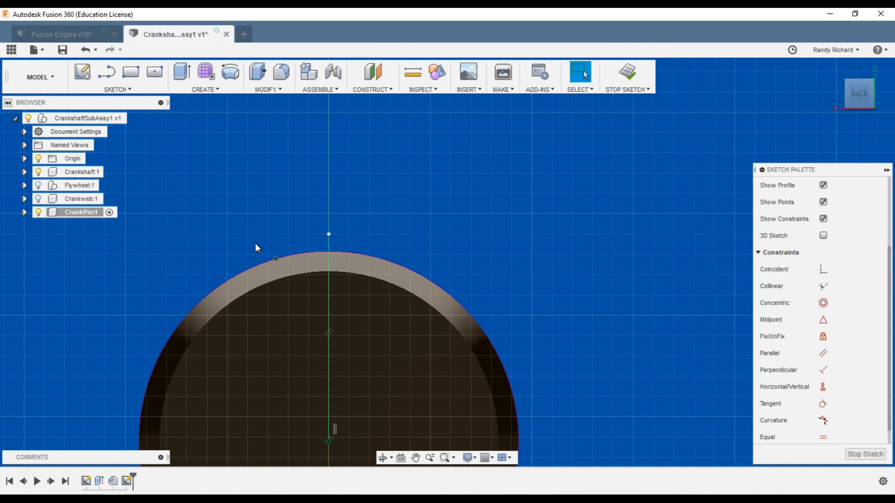
- Draw a new 3-sided circumscribed polygon, about 0.005 in in radius, centered where the construction line crosses the pin's outer circle
click(114, 89)
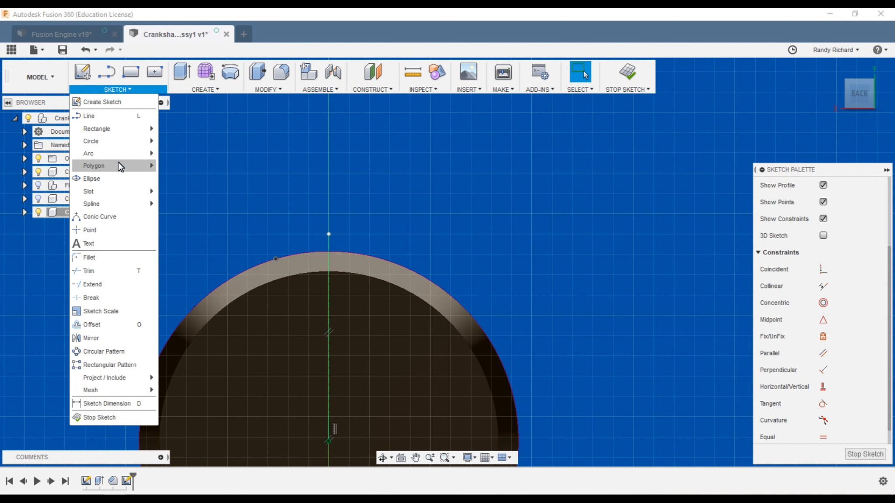
click(119, 167)
click(183, 169)
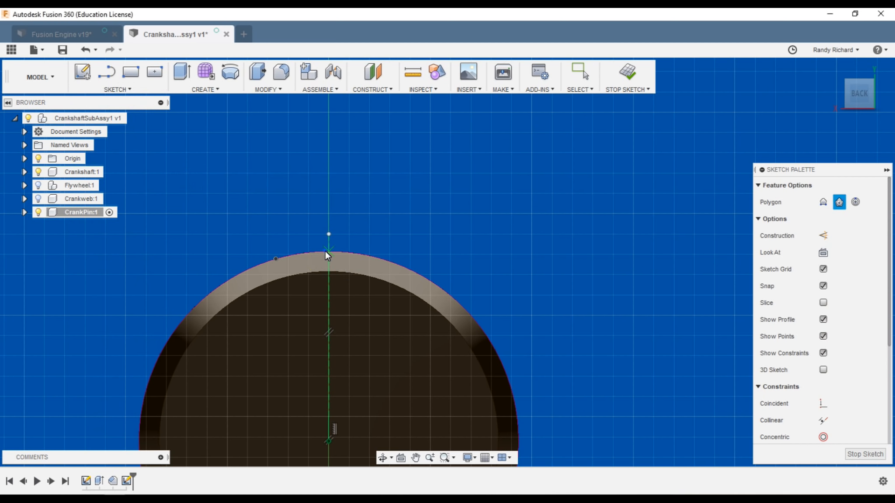
click(329, 252)
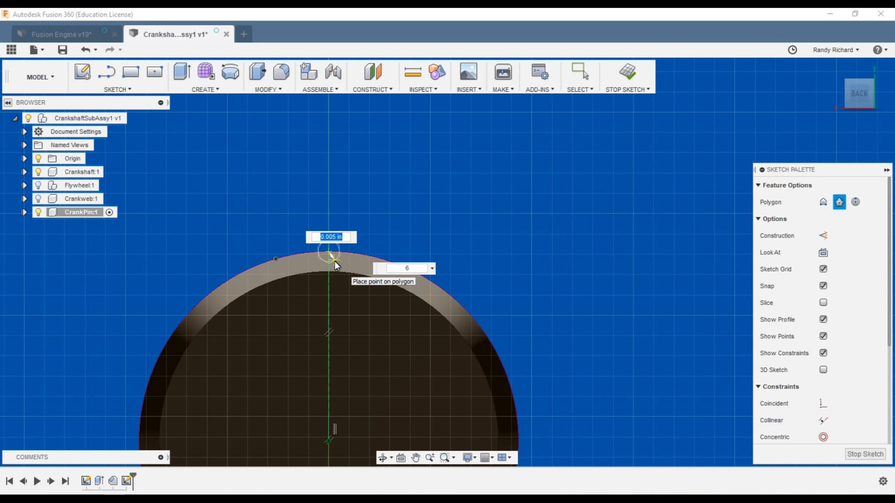
key(Tab)
text(3)
key(Return)
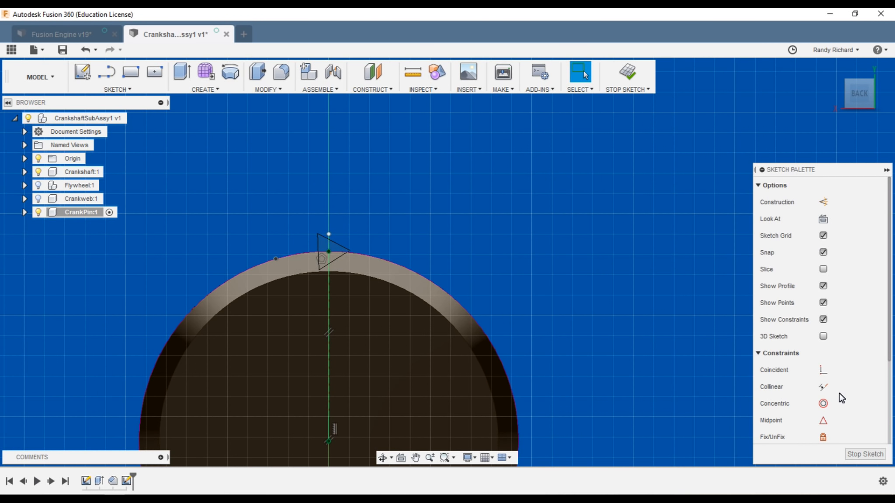
- Apply a horizontal constraint to the new triangle so it points toward the pin's center
scroll(835, 404, down, 3)
click(823, 387)
click(341, 251)
key(Escape)
- Dimension the distance from the triangle's slanted side to its center point as 0.001 in
scroll(329, 256, up, 2)
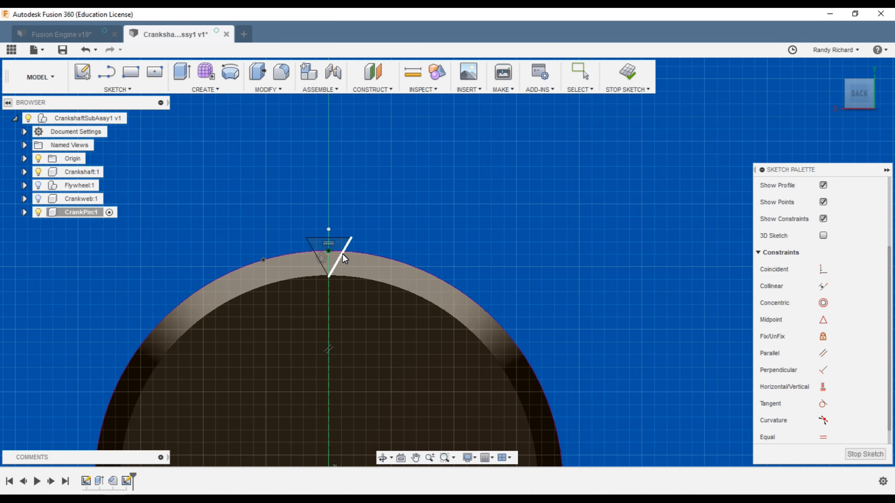
click(339, 259)
click(329, 254)
click(357, 211)
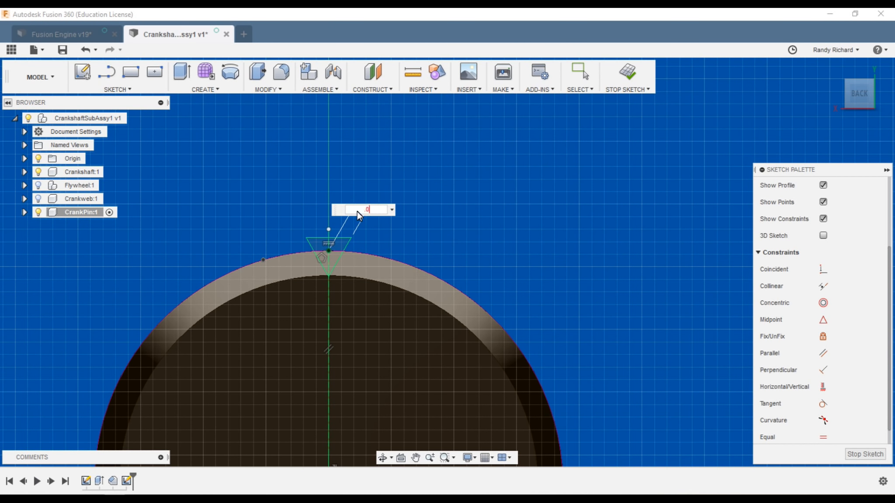
key(Return)
scroll(330, 243, up, 4)
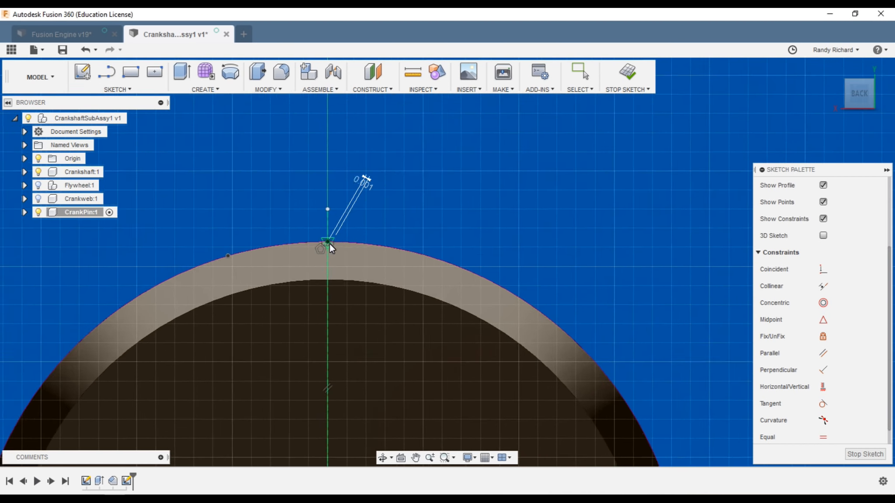
key(Escape)
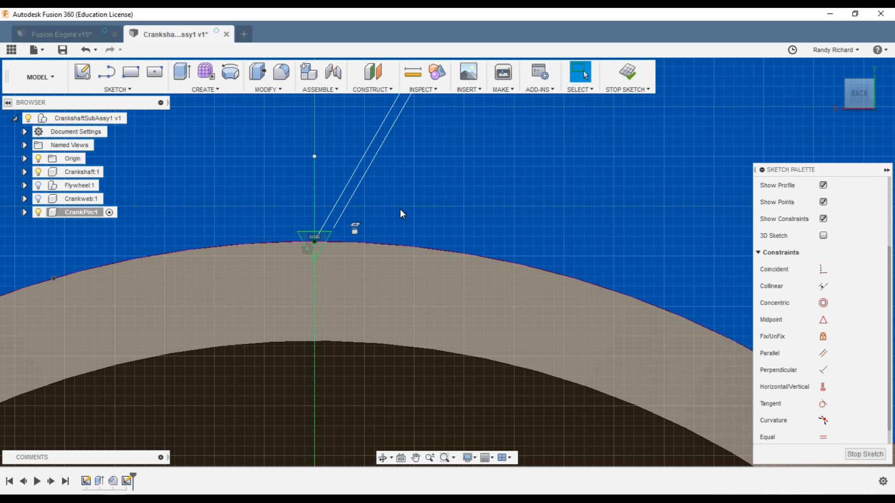
- Extrude both regions of the small triangle as a cut, with a distance of -0.2 in along the crank pin
scroll(331, 260, down, 2)
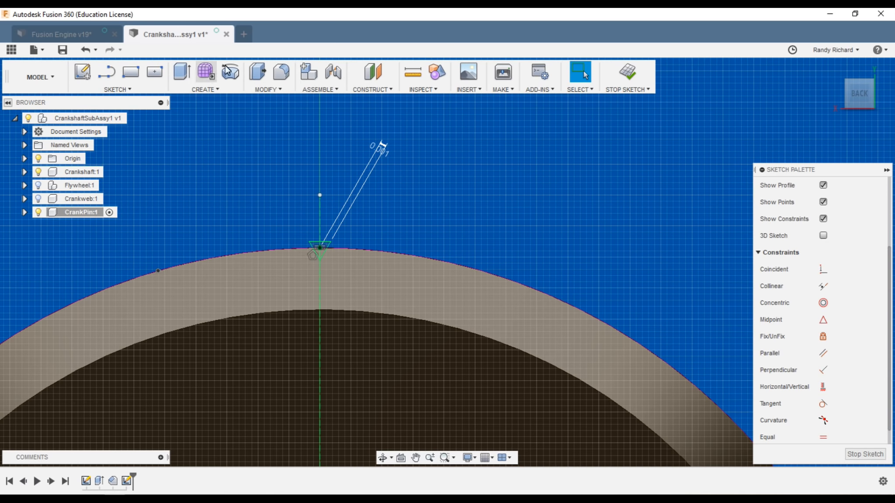
key(e)
click(324, 245)
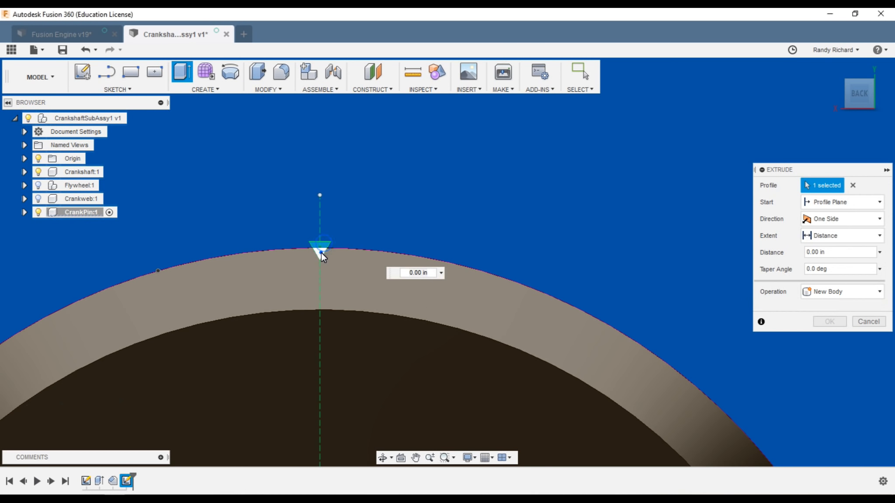
click(320, 253)
scroll(483, 217, down, 2)
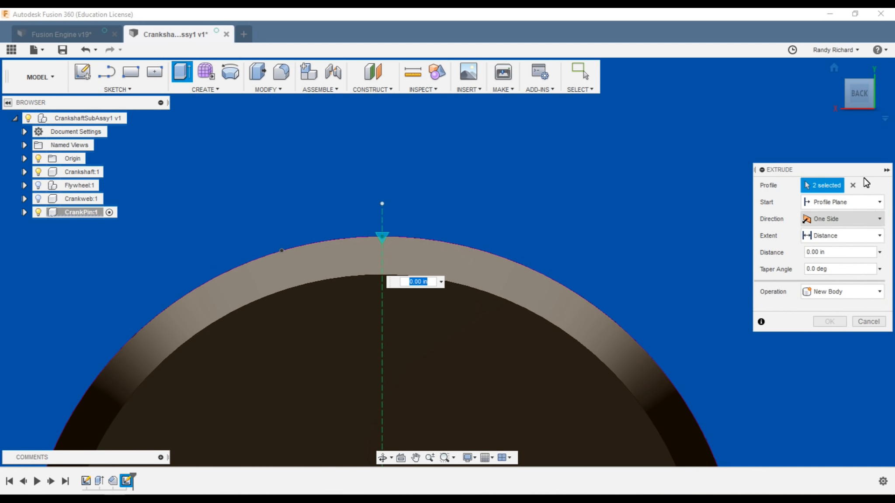
click(857, 293)
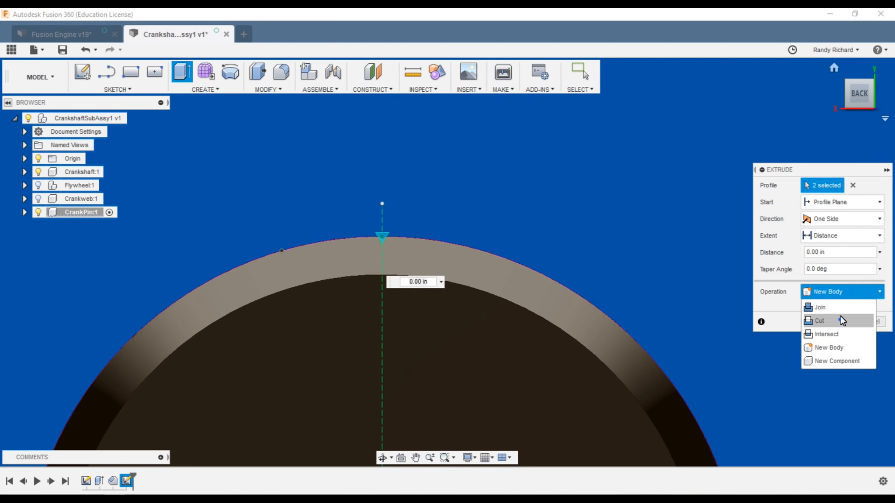
click(846, 322)
click(854, 102)
drag(399, 232, 602, 201)
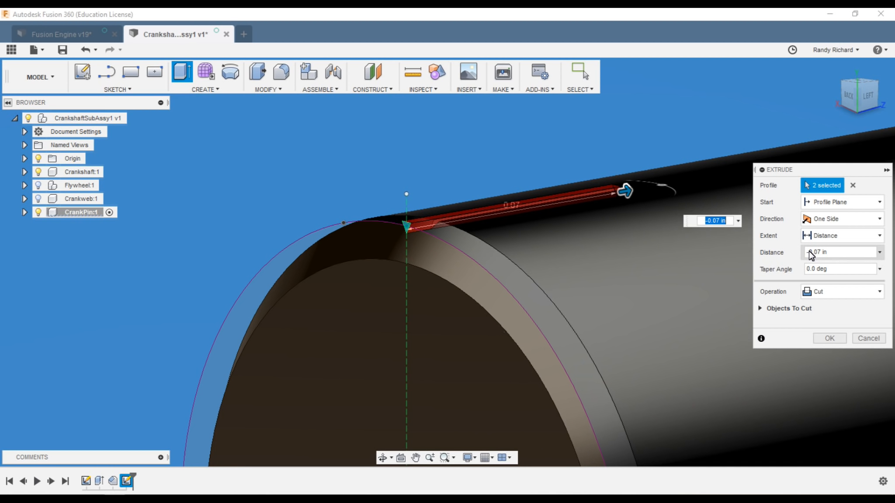
double_click(817, 253)
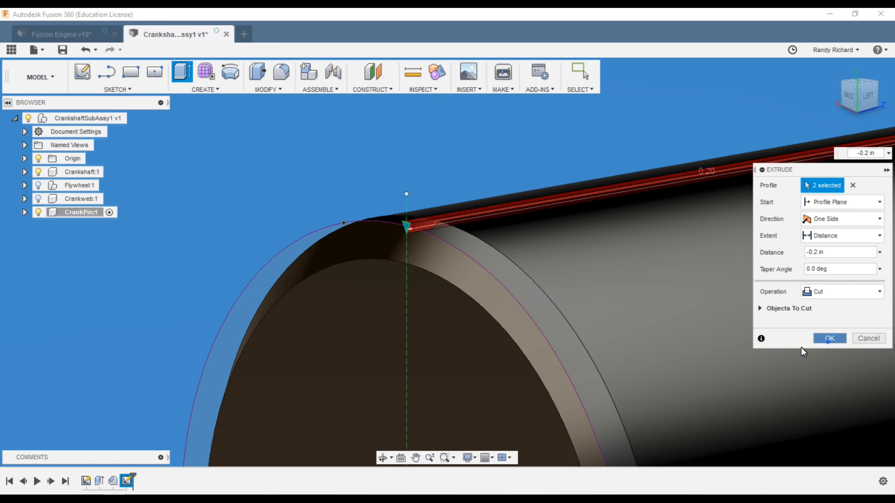
scroll(157, 324, down, 3)
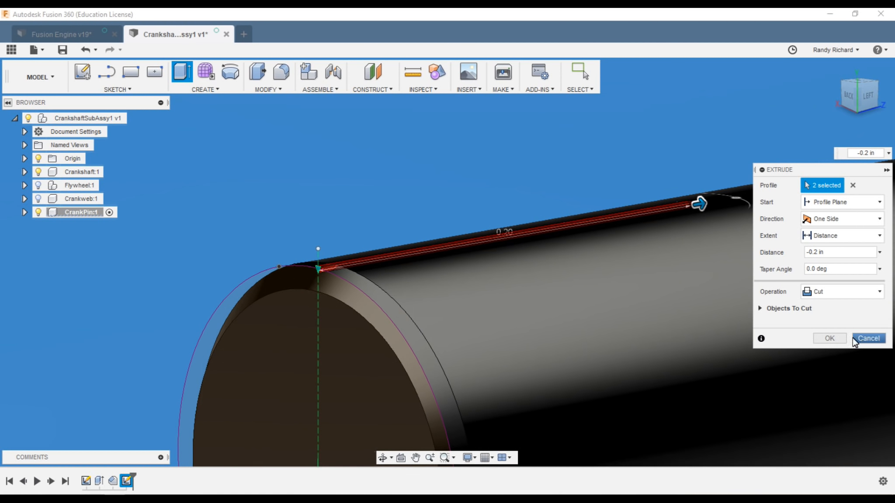
click(843, 338)
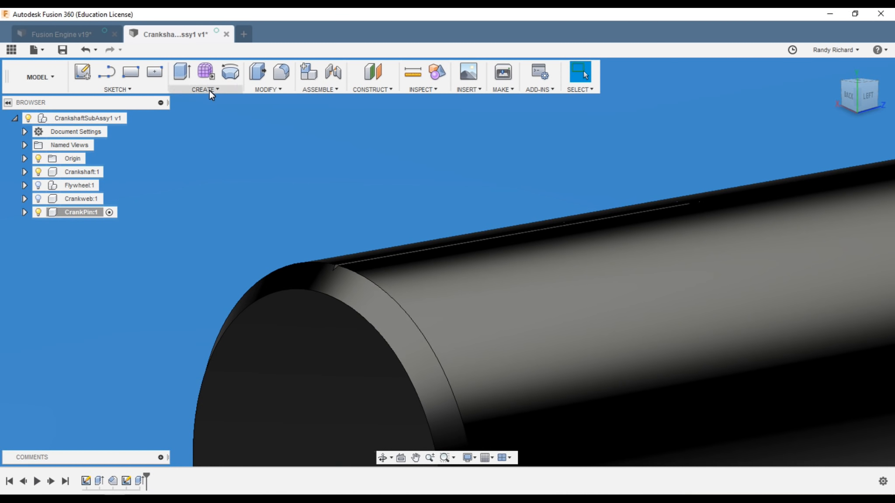
- Start a circular pattern of faces and select the two side faces and the end face of the small groove
click(209, 90)
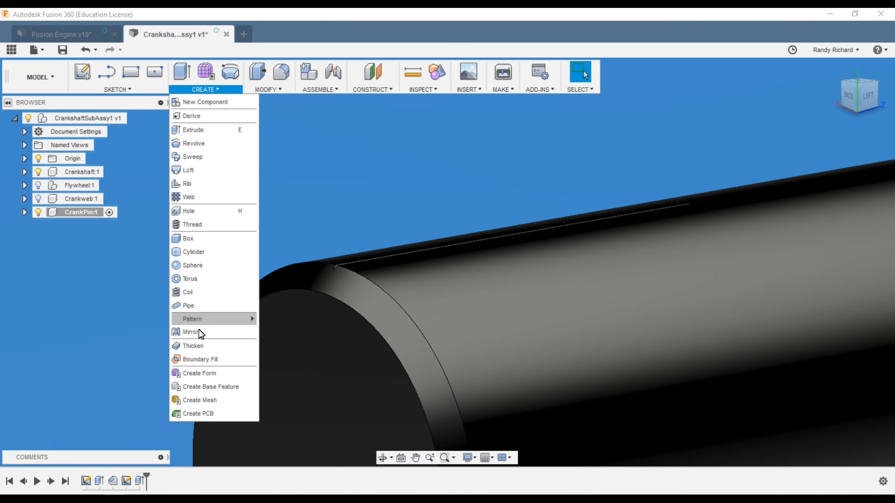
mouse_move(206, 319)
click(289, 335)
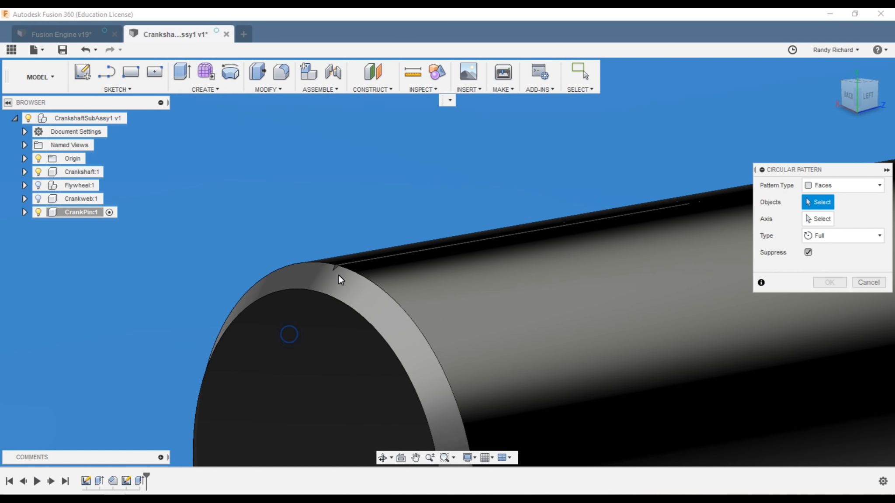
scroll(338, 275, up, 5)
click(318, 253)
mouse_move(850, 108)
mouse_down()
mouse_move(858, 112)
mouse_move(42, 105)
mouse_move(386, 130)
mouse_move(372, 222)
mouse_up()
click(372, 223)
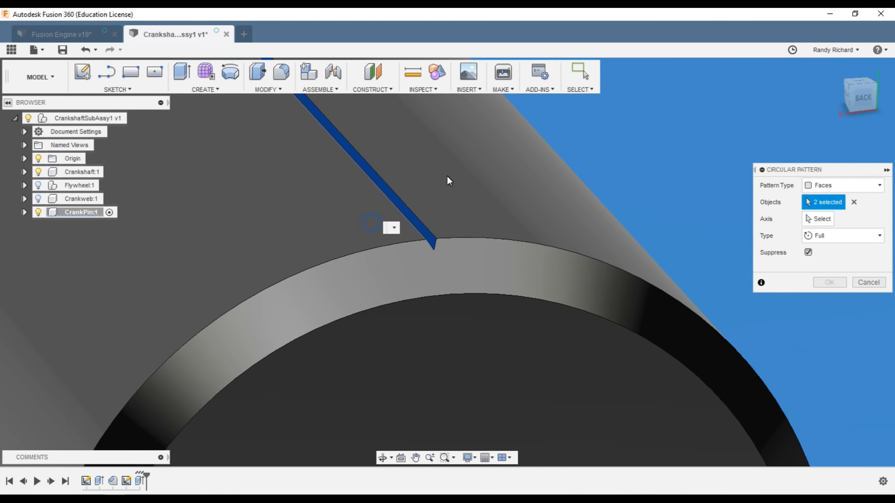
scroll(230, 176, up, 5)
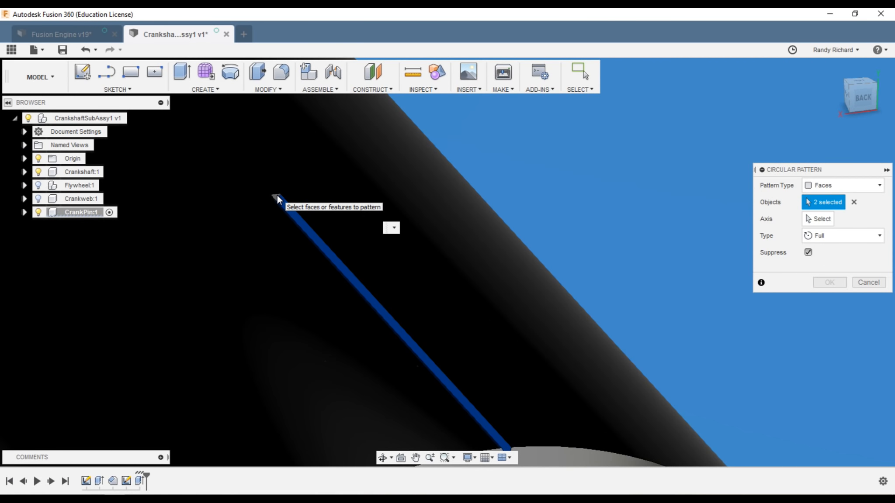
click(277, 195)
- Pattern the groove faces fully around the crank pin's cylindrical axis with a quantity of 120
click(821, 219)
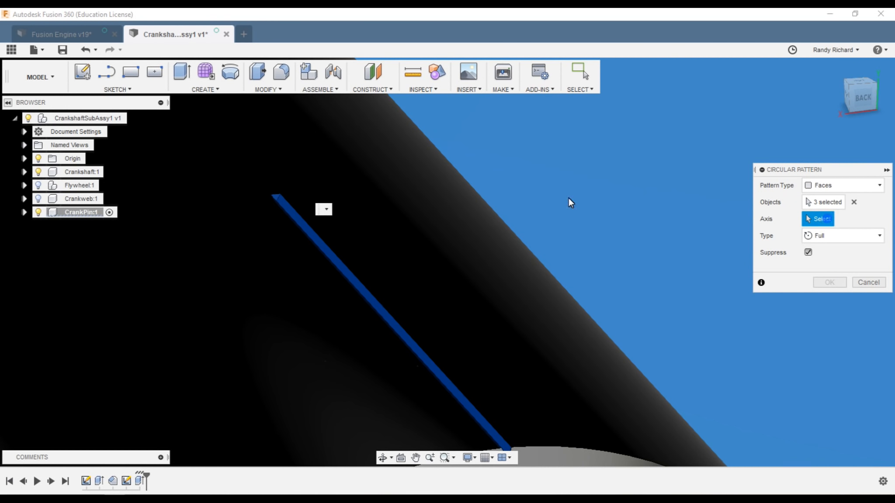
scroll(437, 192, down, 8)
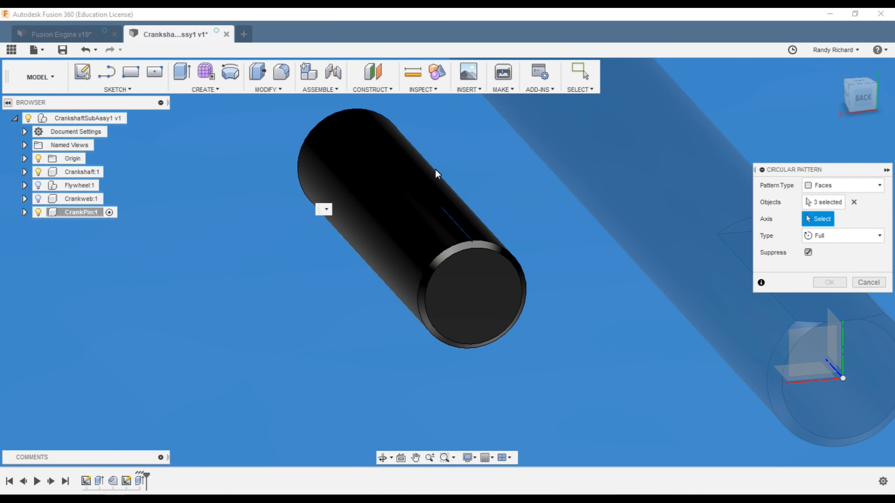
click(409, 210)
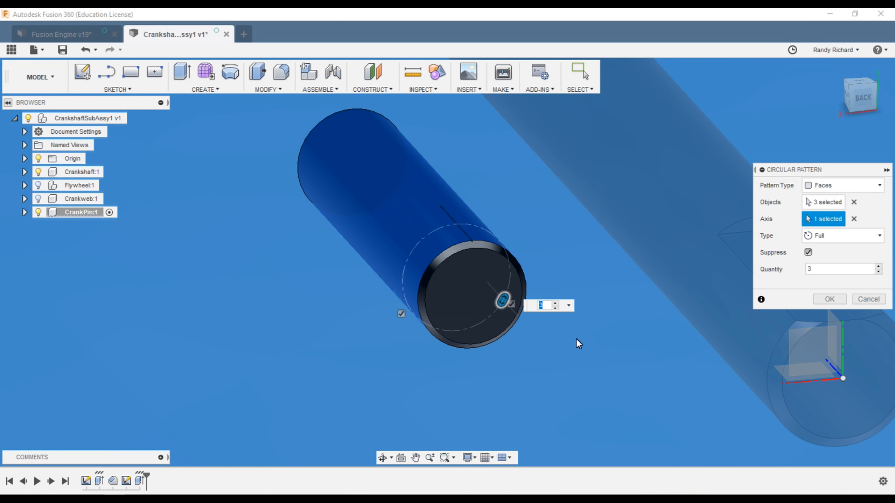
click(851, 271)
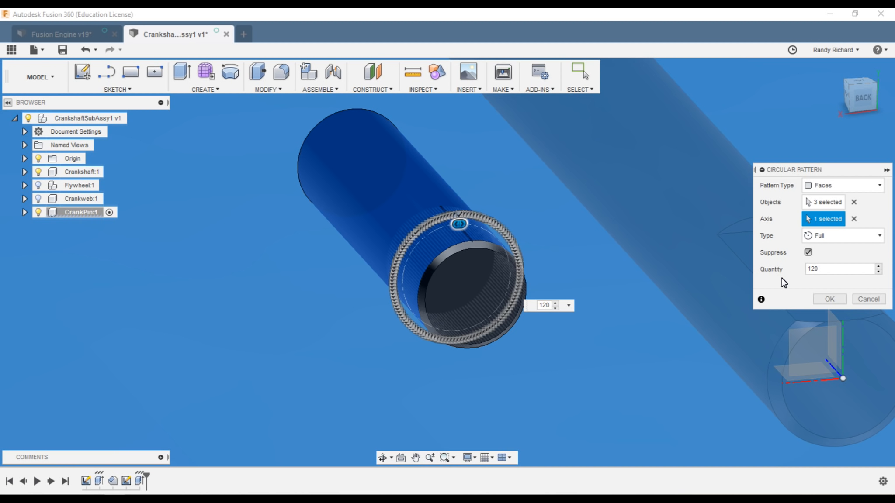
key(Return)
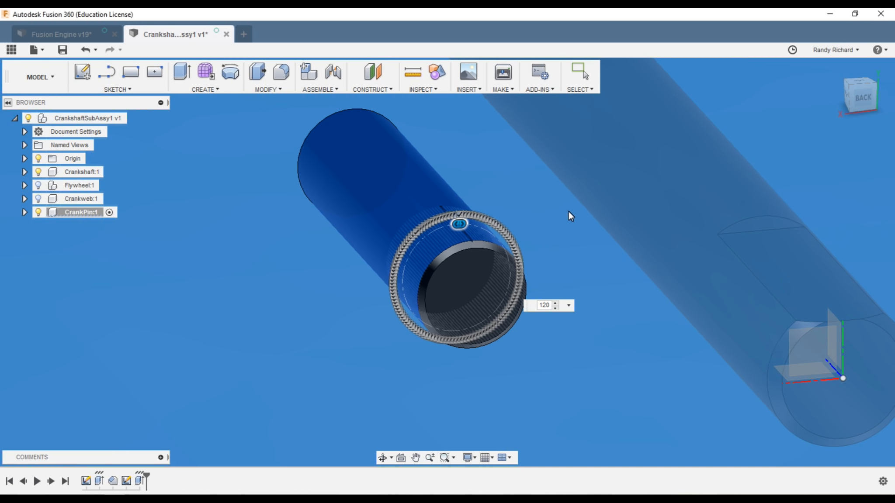
- Make the crank web and flywheel visible again and activate the top-level crankshaft sub-assembly
scroll(551, 277, up, 5)
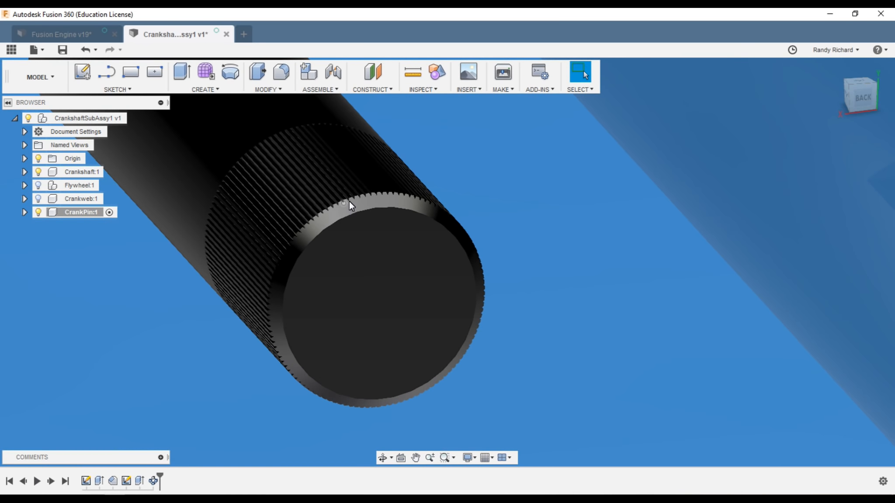
scroll(356, 183, up, 3)
scroll(368, 183, down, 4)
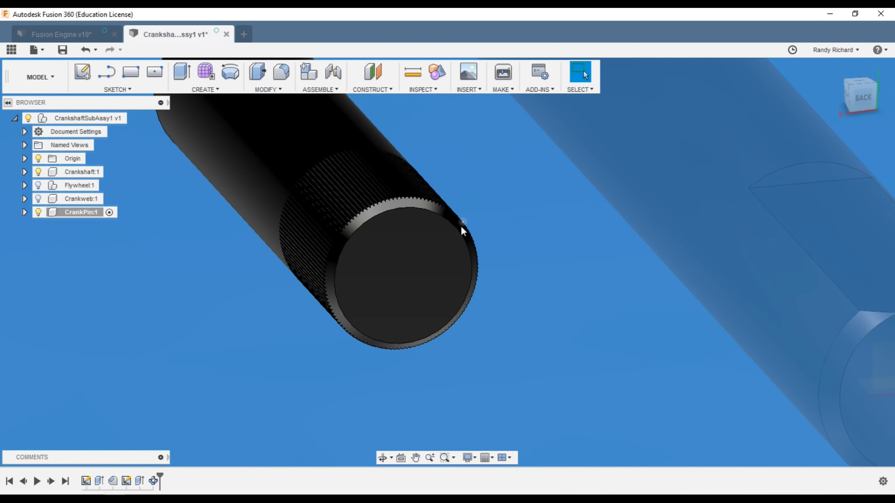
scroll(465, 225, down, 2)
mouse_move(880, 95)
mouse_down()
mouse_move(836, 100)
mouse_move(757, 83)
mouse_move(828, 82)
mouse_move(751, 166)
mouse_up()
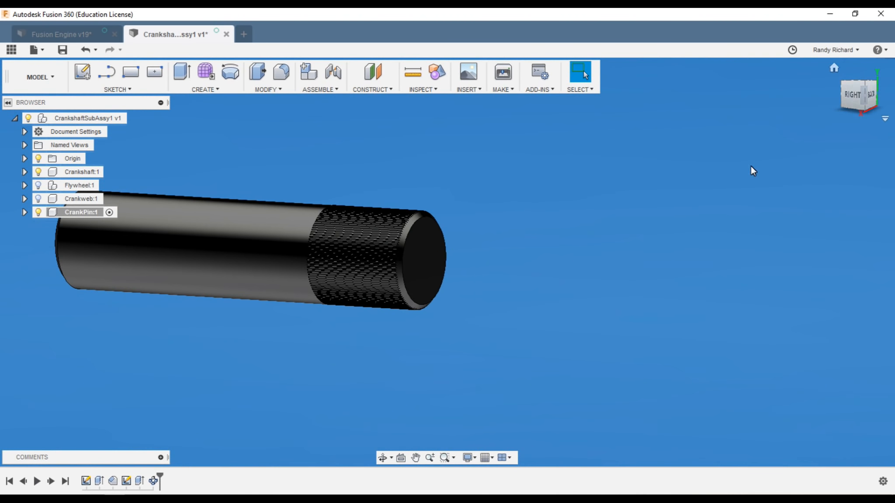
scroll(750, 167, down, 3)
click(38, 199)
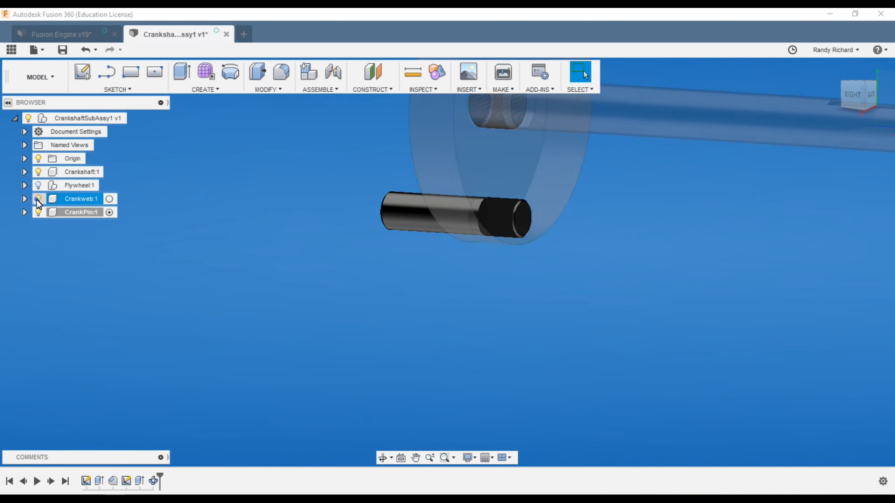
click(38, 185)
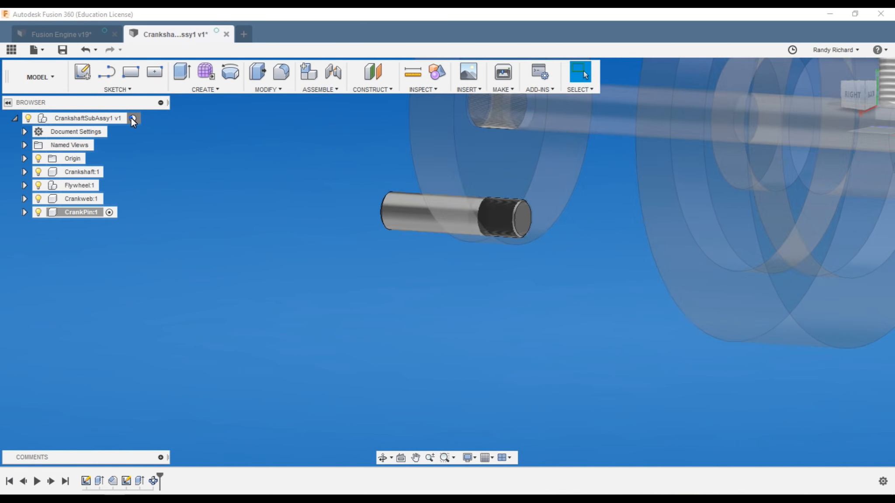
click(132, 118)
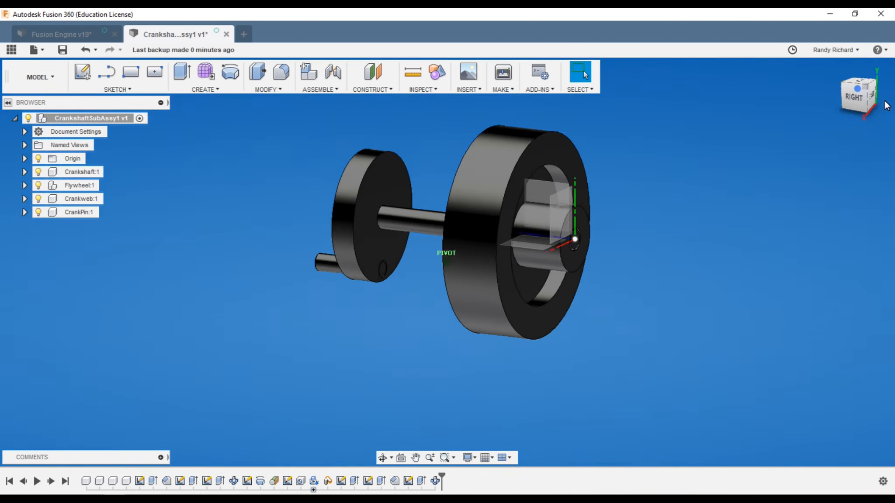
- Create a rigid as-built joint between the crank pin and the crank web
click(833, 68)
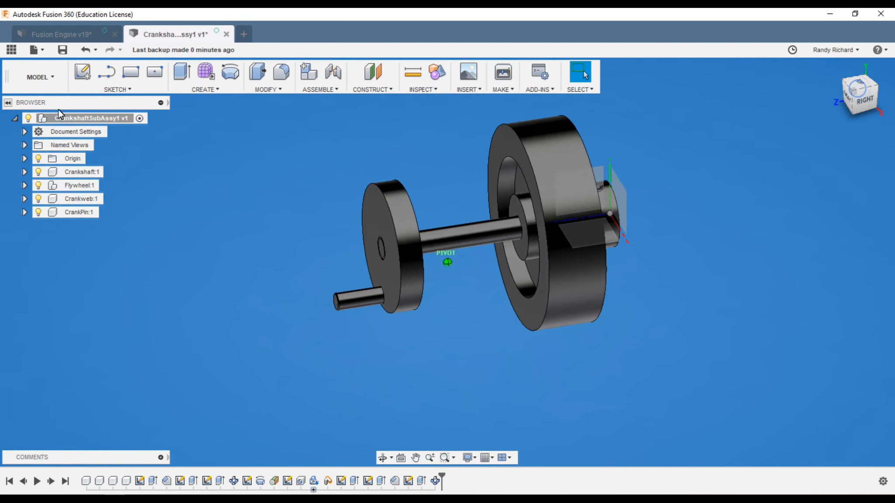
mouse_move(79, 108)
mouse_down()
mouse_move(2, 111)
mouse_move(868, 107)
mouse_move(860, 115)
mouse_up()
click(859, 115)
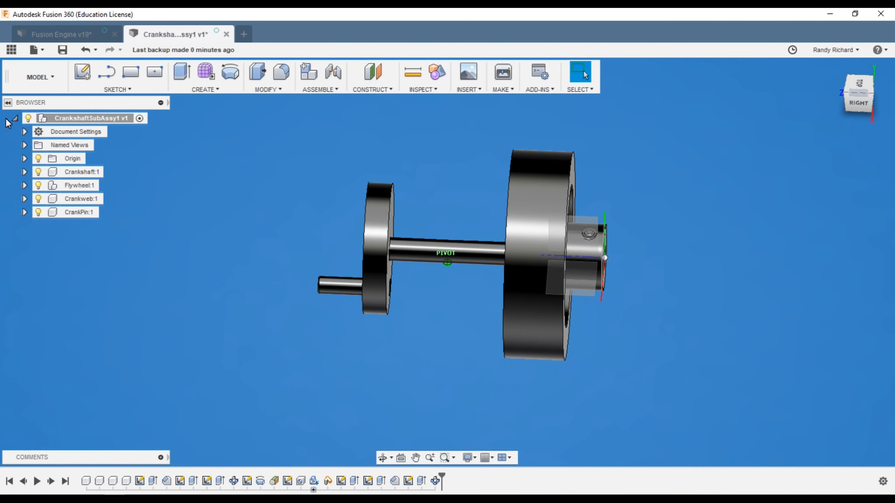
click(314, 90)
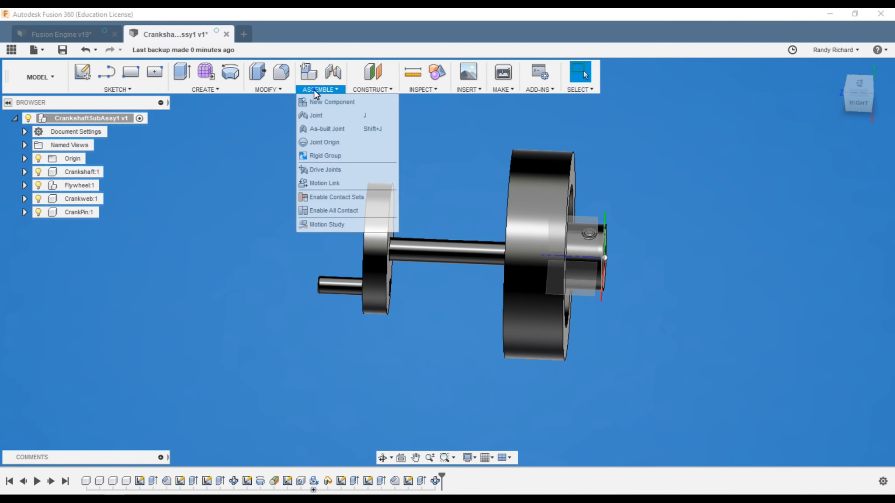
click(320, 131)
click(340, 287)
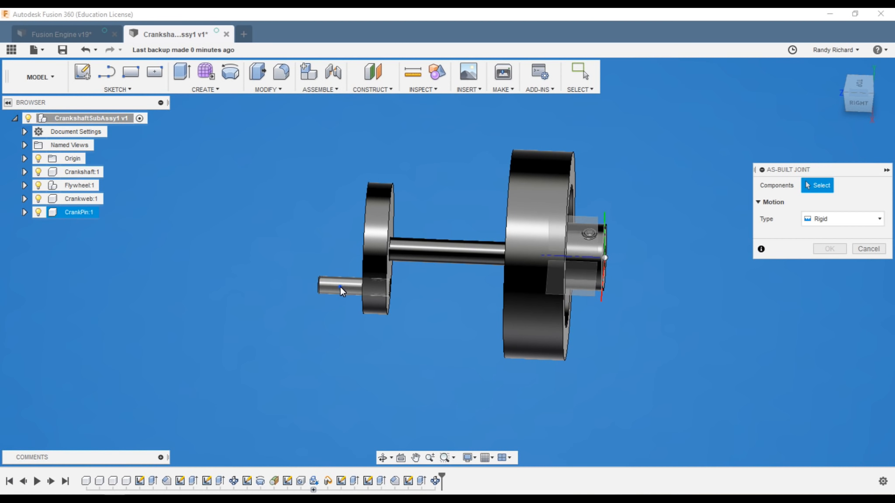
click(369, 251)
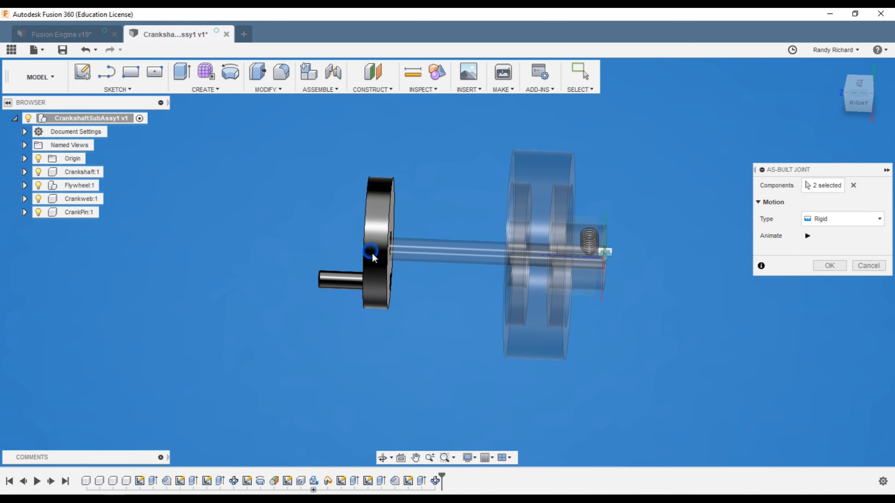
click(823, 264)
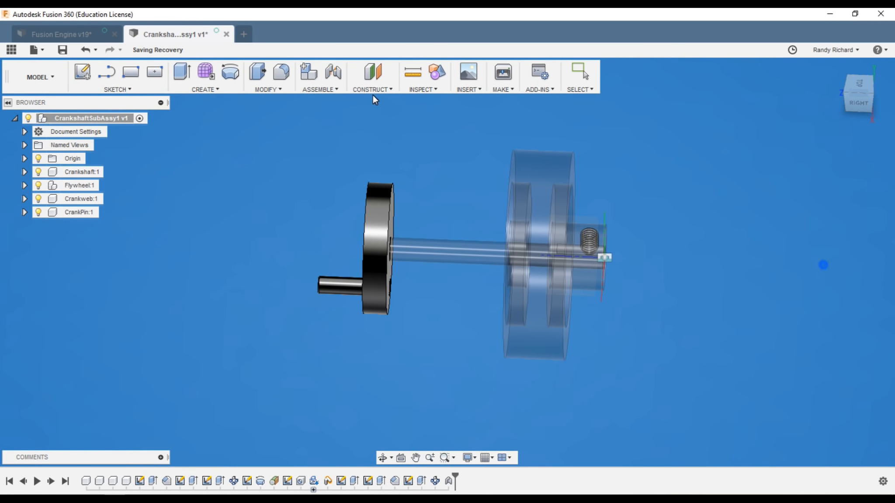
- Create a rigid as-built joint between the crank web and the crankshaft
click(320, 89)
click(331, 131)
click(387, 209)
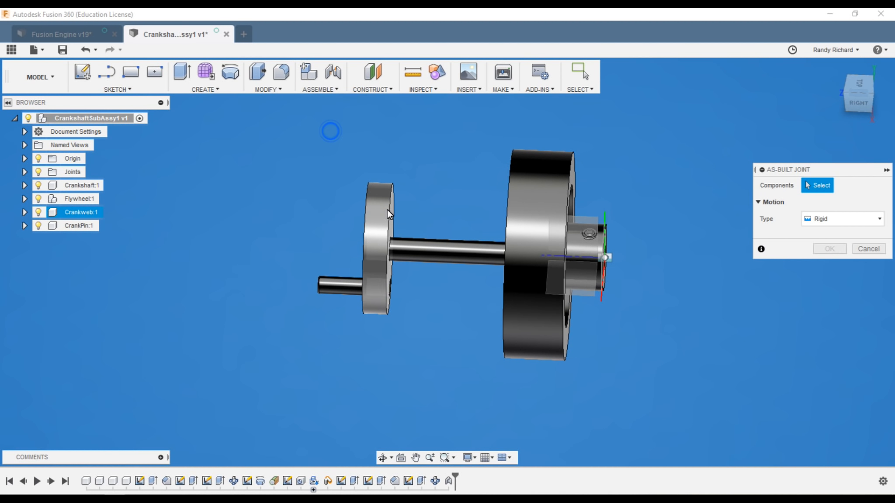
click(421, 251)
click(829, 266)
- Create a rigid as-built joint between the set screw in the flywheel hub and the hub itself
click(307, 89)
click(323, 128)
click(589, 236)
click(587, 260)
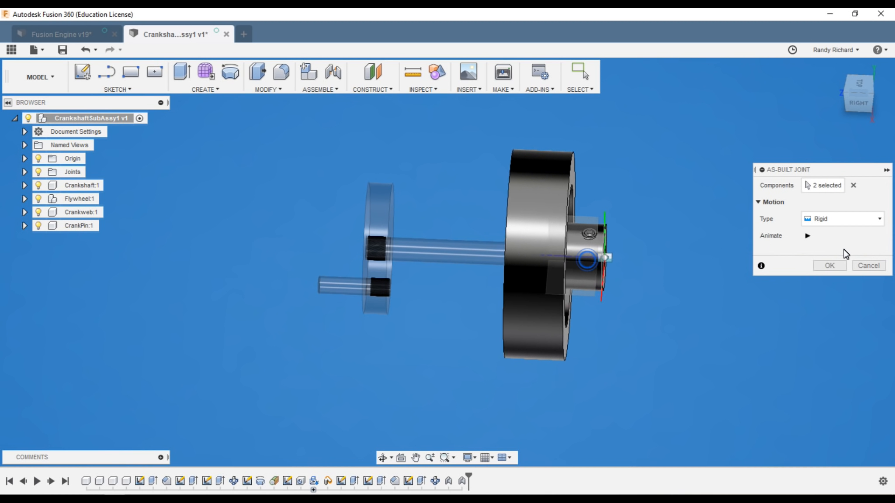
click(830, 266)
- Create a rigid as-built joint between the flywheel and the crankshaft
click(321, 90)
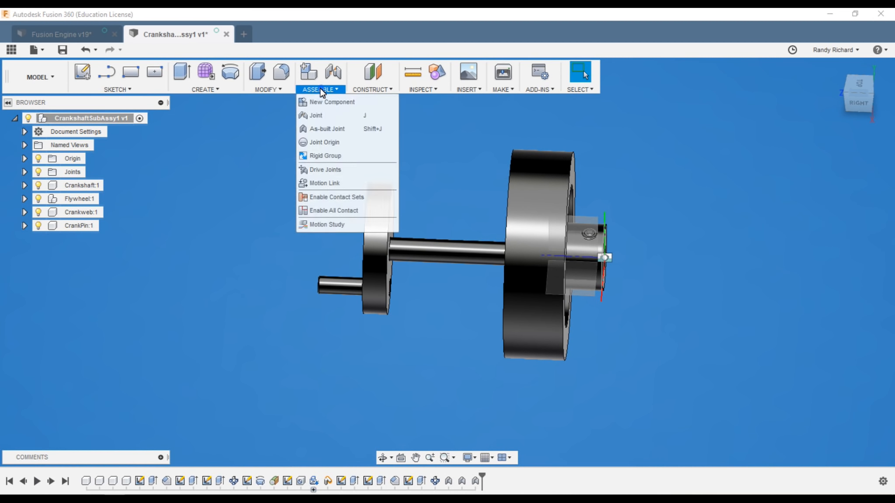
click(323, 128)
click(551, 203)
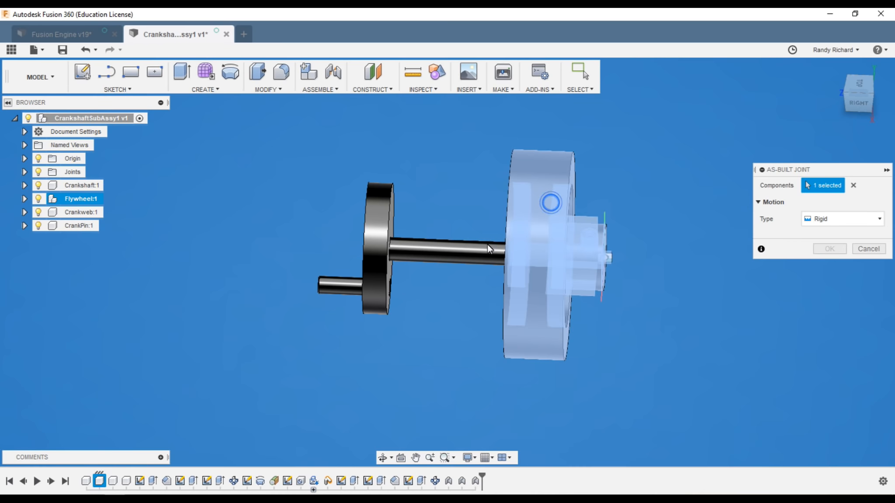
click(487, 246)
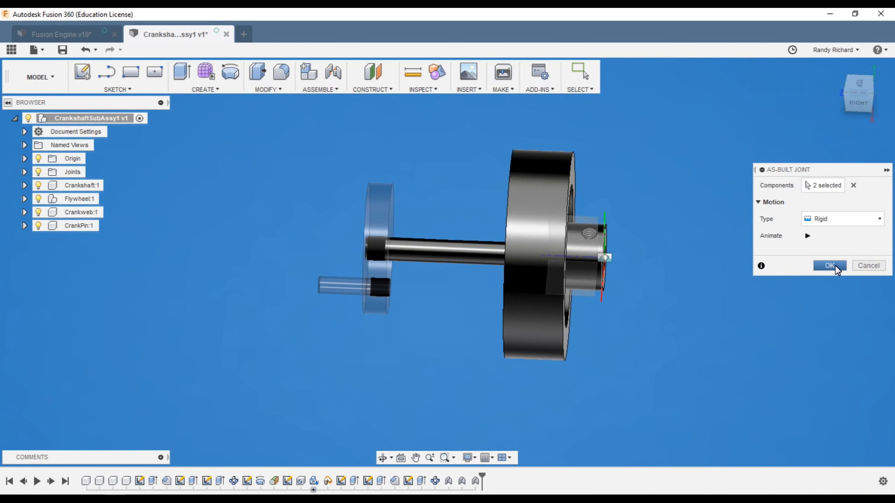
click(829, 266)
scroll(452, 236, down, 3)
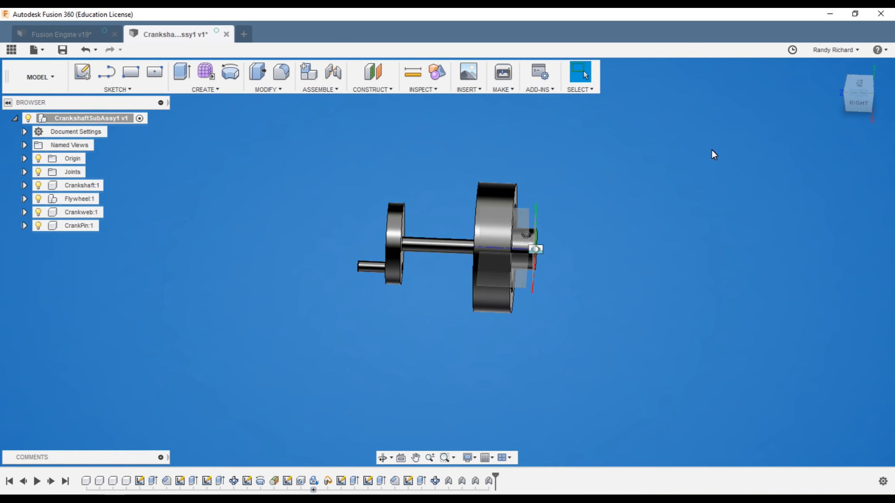
- Ground the Crankshaft component in the sub-assembly
mouse_move(845, 94)
mouse_down()
mouse_move(9, 101)
mouse_move(9, 83)
mouse_move(20, 84)
mouse_up()
scroll(462, 358, down, 3)
scroll(494, 324, up, 3)
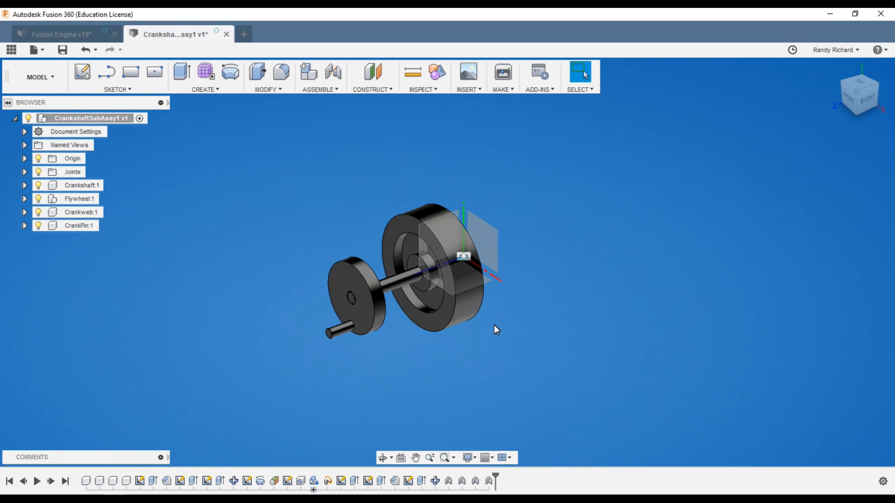
scroll(494, 324, up, 2)
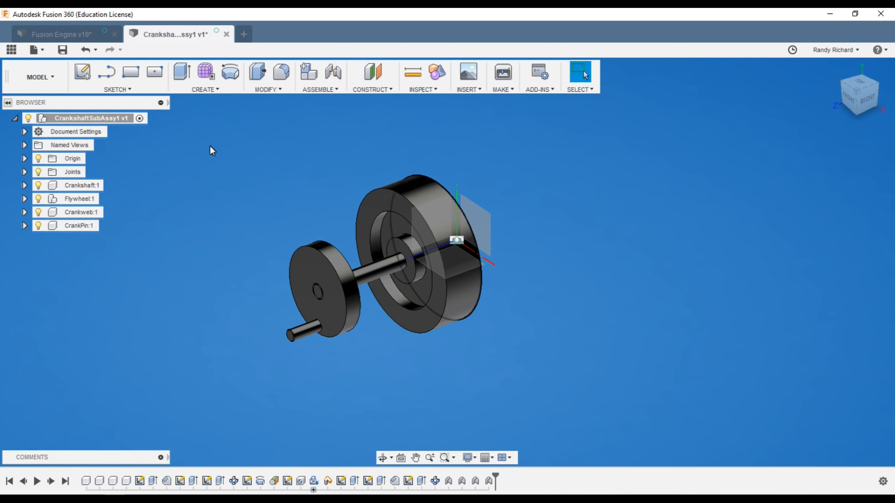
right_click(76, 187)
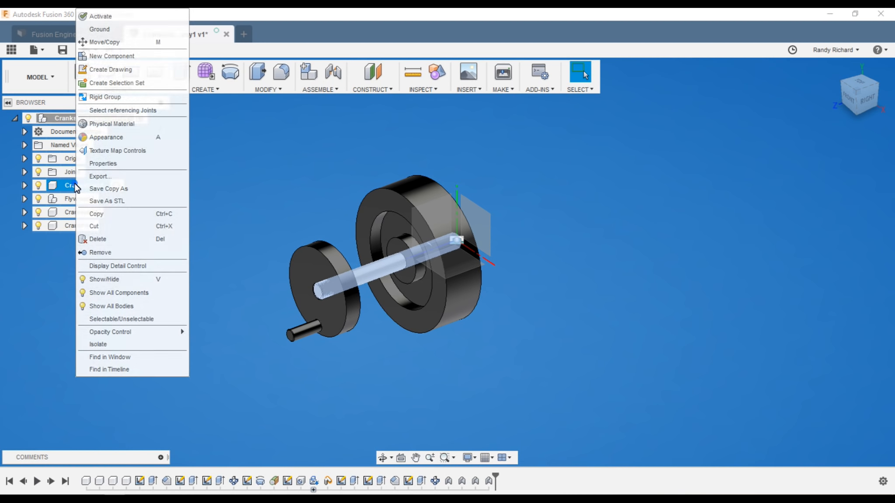
click(120, 28)
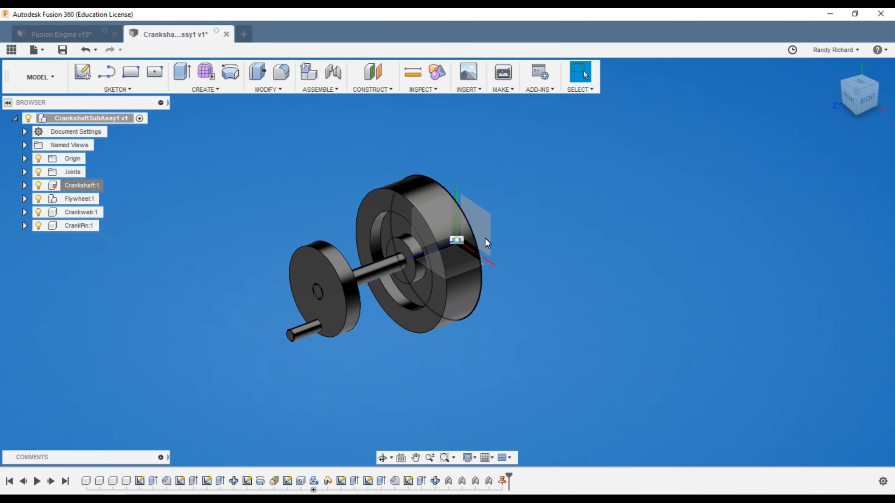
- Hide the origin and joints of the top-level sub-assembly and of the Flywheel component
click(39, 159)
click(38, 172)
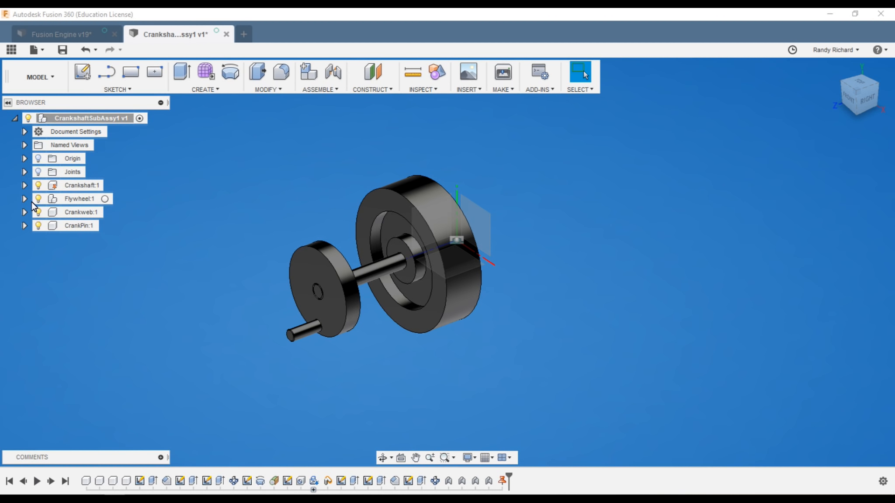
click(25, 185)
click(24, 185)
click(24, 198)
click(49, 212)
click(49, 226)
click(25, 200)
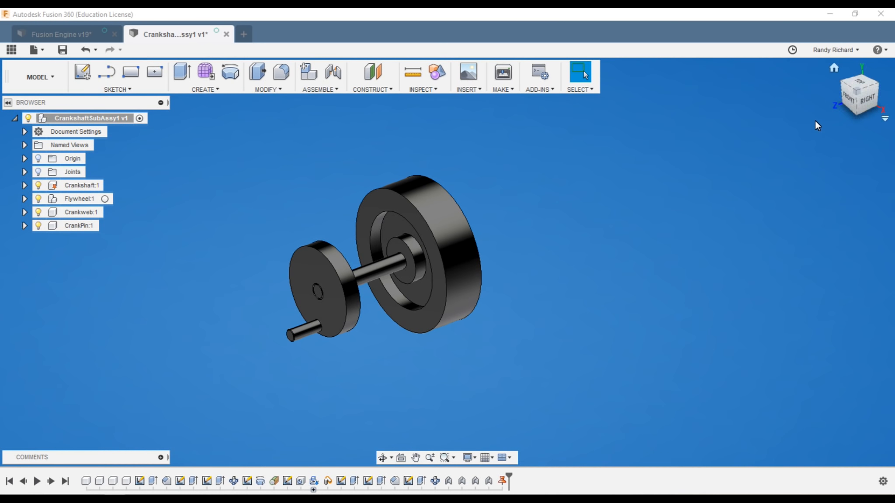
click(869, 95)
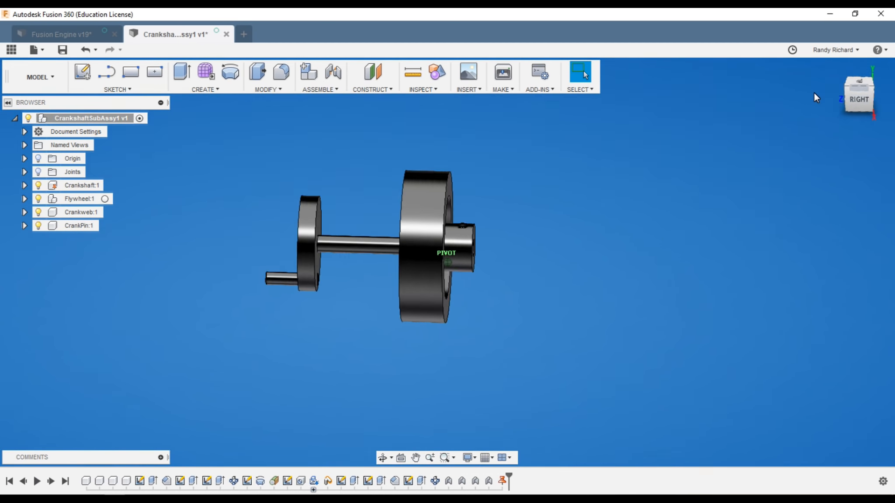
click(858, 82)
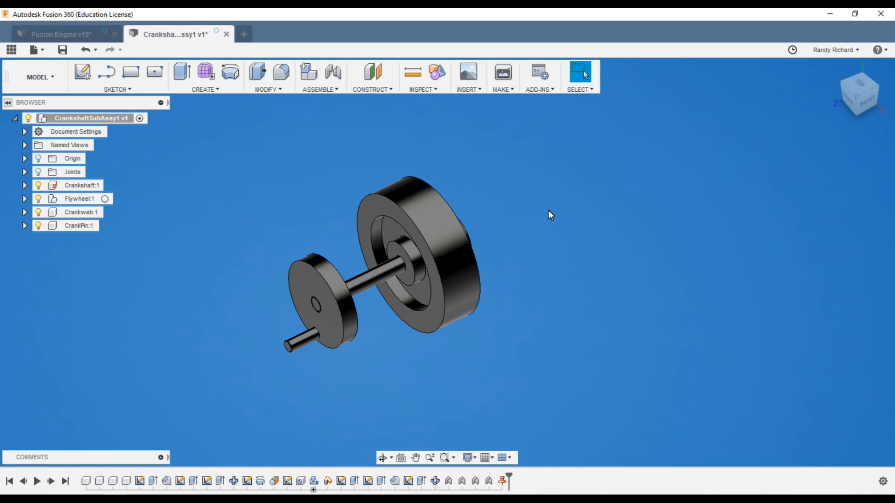
scroll(596, 190, down, 3)
scroll(464, 217, up, 3)
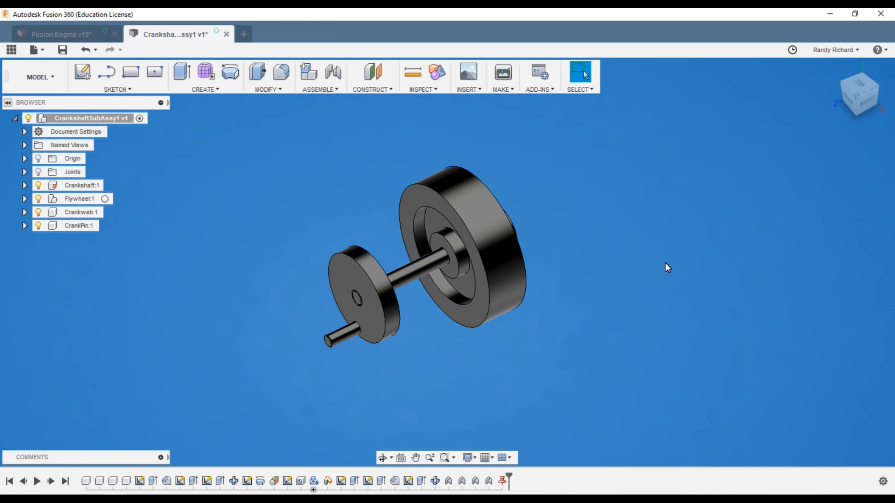
- Add the Paint - Enamel Glossy (Blue) appearance from the Fusion 360 appearance library to the design
key(a)
scroll(711, 394, down, 2)
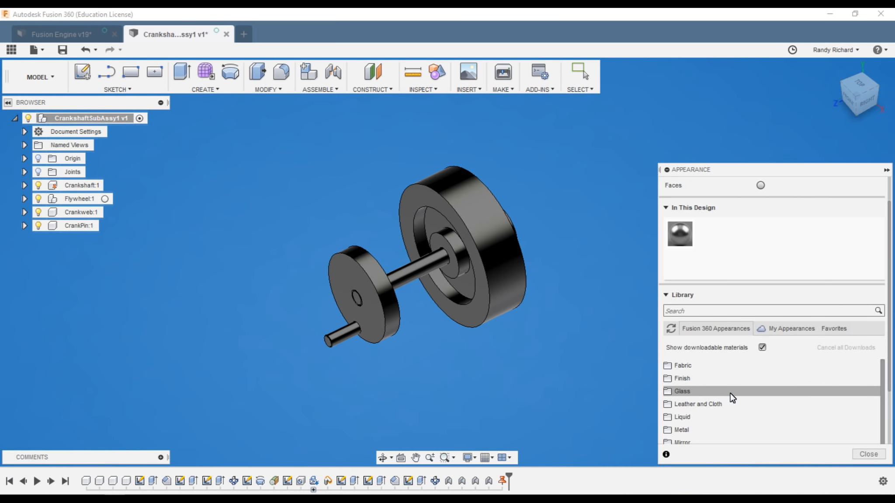
scroll(730, 397, down, 2)
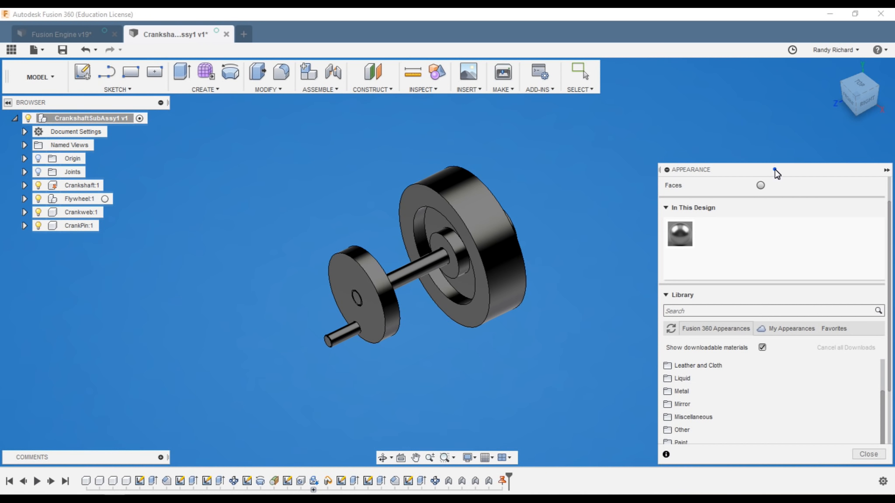
drag(775, 169, 692, 79)
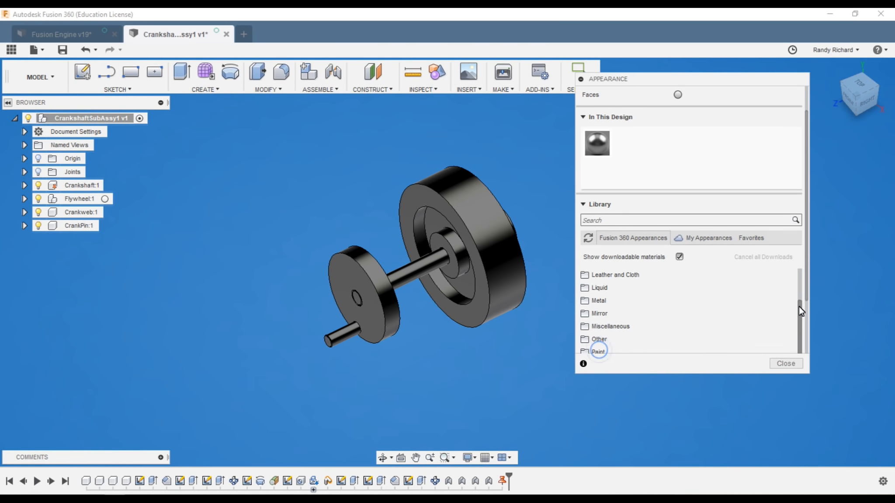
drag(805, 284, 812, 337)
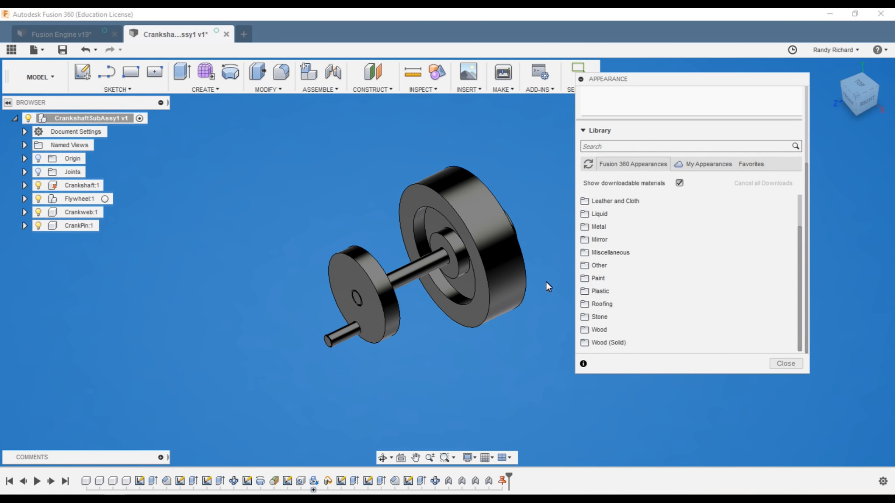
click(584, 279)
click(593, 292)
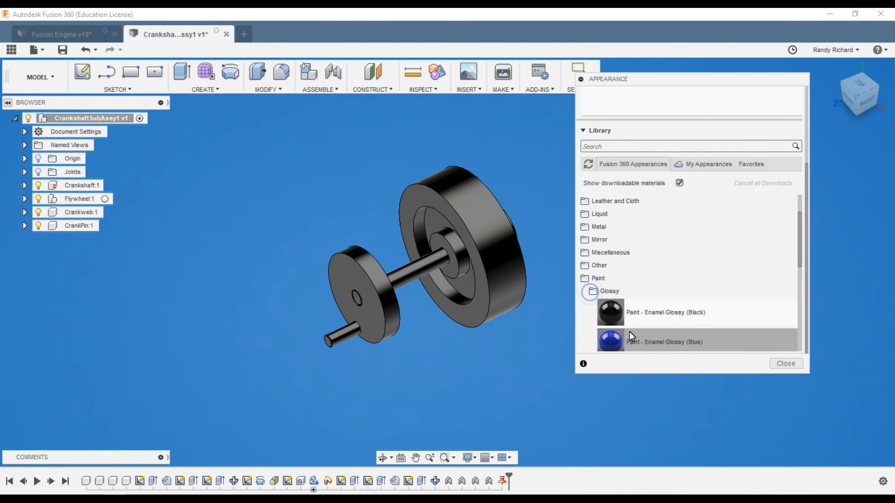
drag(613, 347, 636, 108)
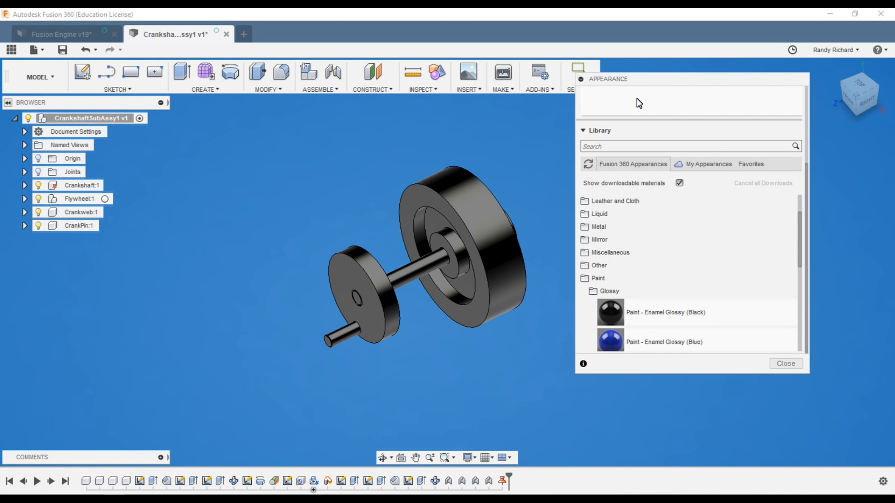
- Add the Paint - Enamel Glossy (Red) appearance to the design as well
scroll(676, 288, down, 5)
scroll(661, 284, up, 2)
drag(617, 241, 677, 105)
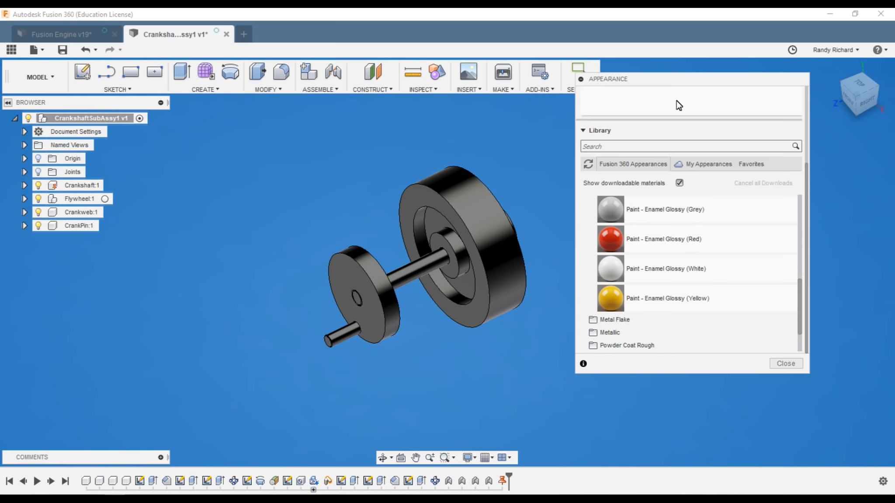
- Apply Paint - Enamel Glossy (Blue) to the whole flywheel and the whole crank web
drag(806, 225, 796, 154)
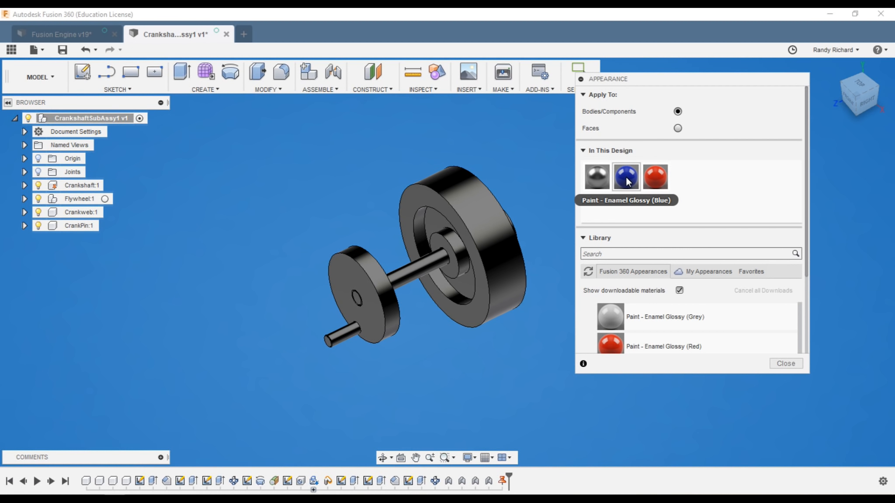
drag(627, 181, 497, 224)
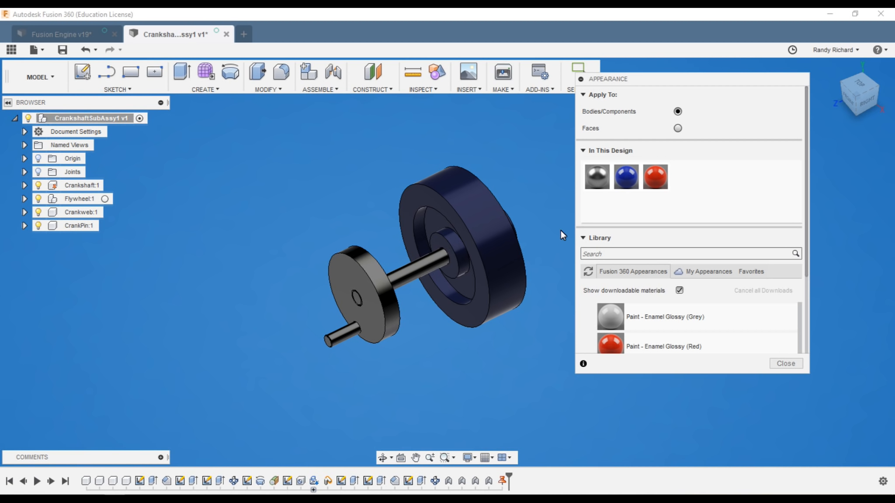
drag(626, 177, 383, 295)
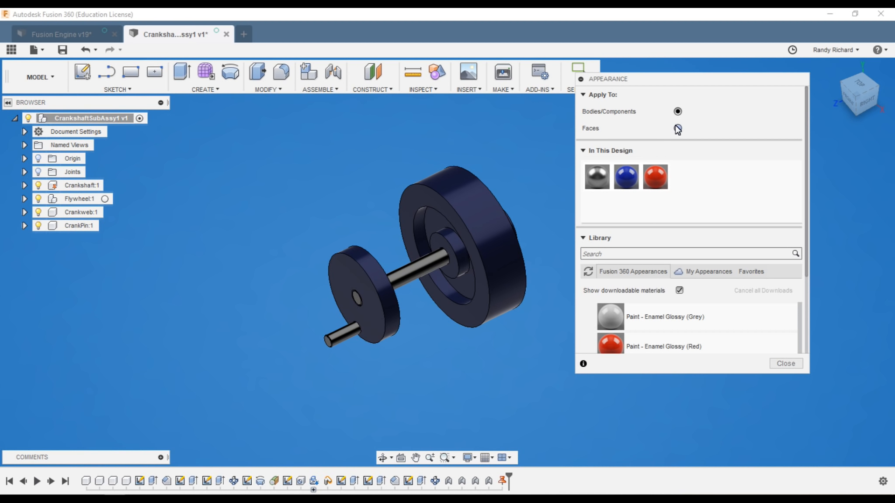
- Apply Paint - Enamel Glossy (Red) to just the outer rim faces of the flywheel and the crank web
drag(500, 225, 498, 227)
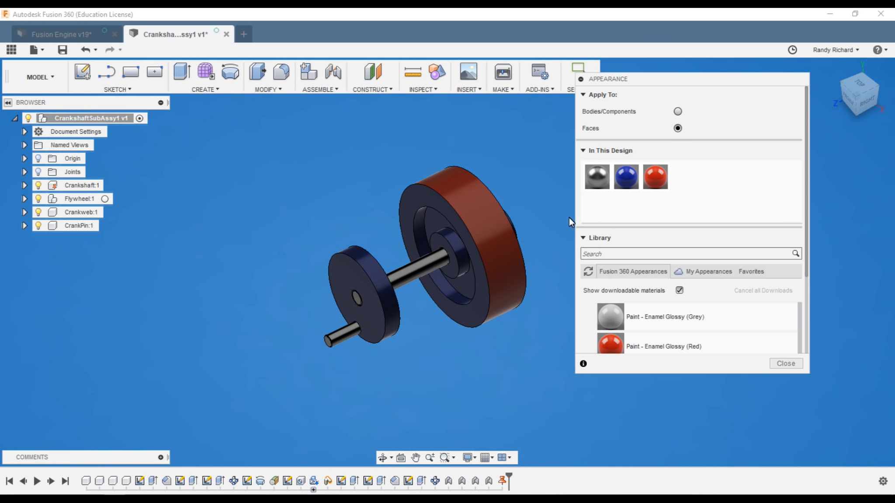
drag(663, 174, 382, 282)
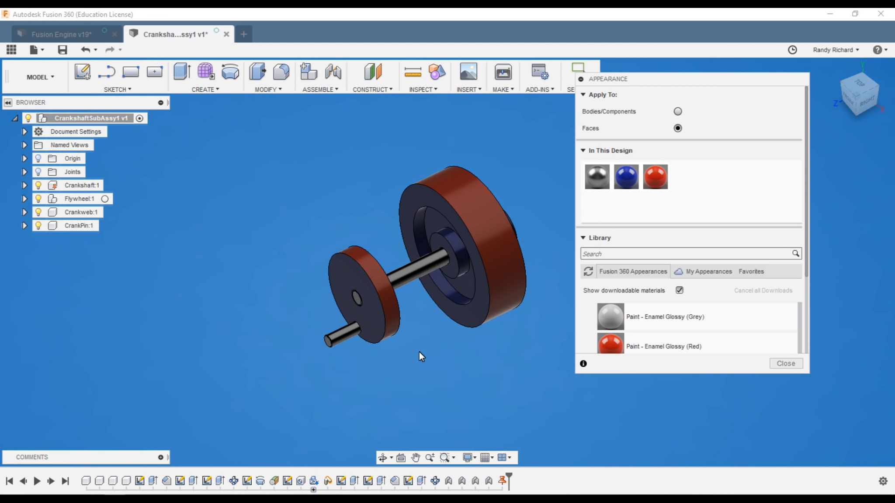
drag(602, 181, 345, 337)
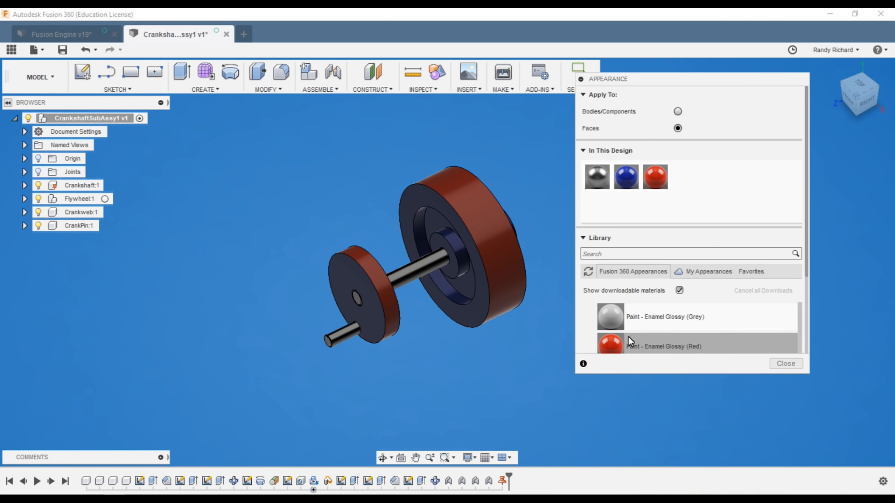
click(782, 363)
- Start a decal on the front face of the crank web and open its image selection
scroll(684, 325, down, 3)
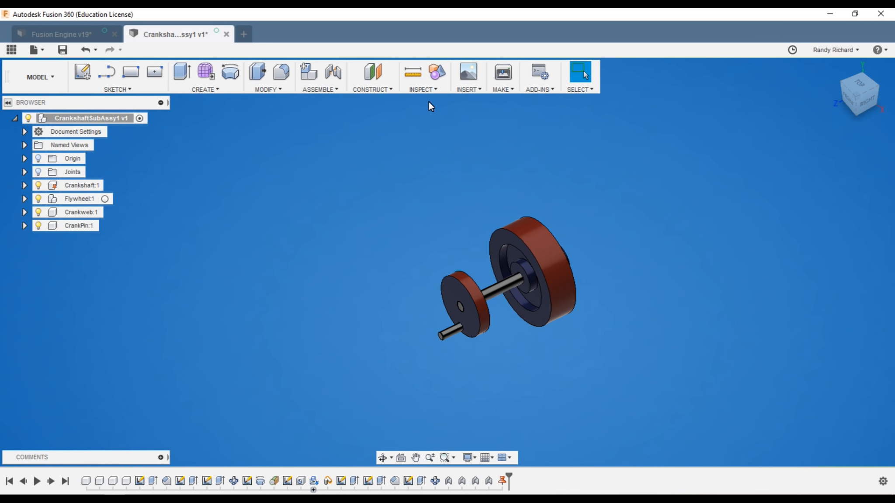
click(461, 90)
click(481, 119)
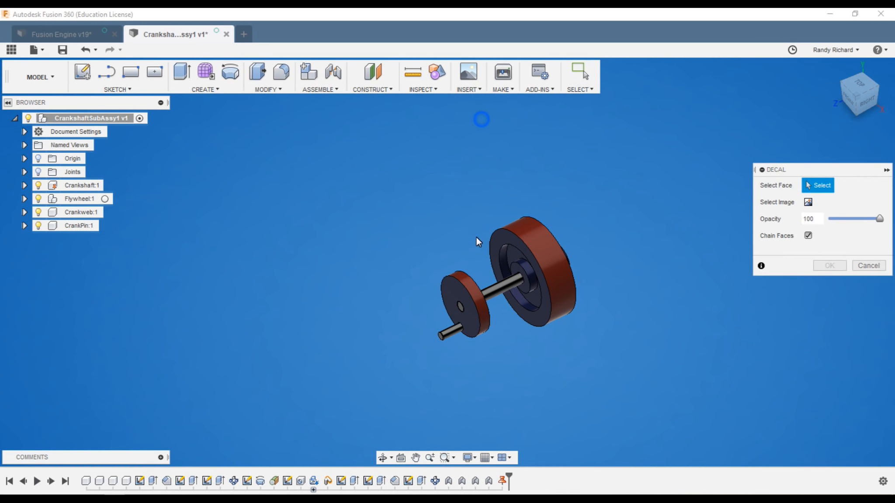
click(454, 292)
click(808, 202)
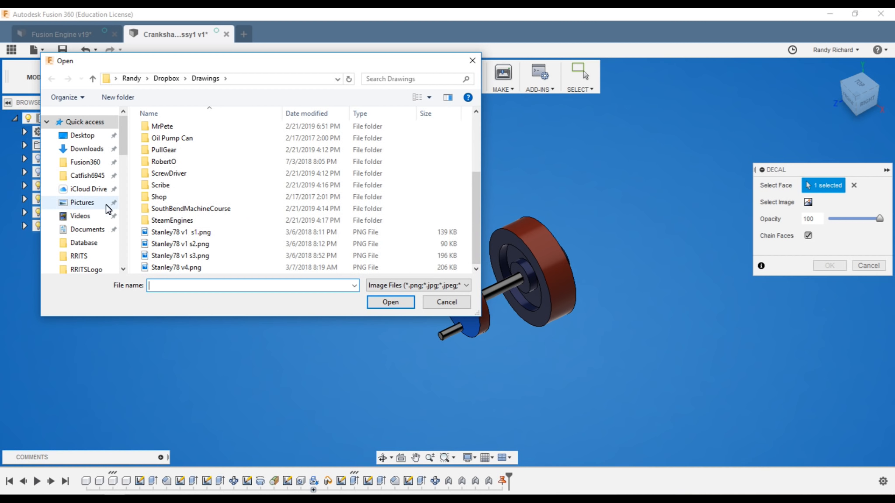
- Load RRShop6.png from the Documents folder RRLogo > RRITSLogo as the decal image
drag(126, 141, 125, 156)
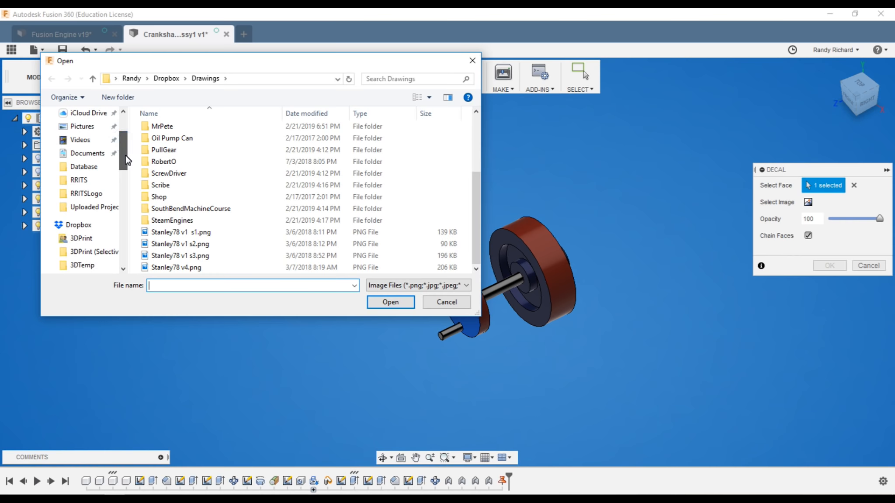
click(90, 154)
scroll(197, 202, down, 8)
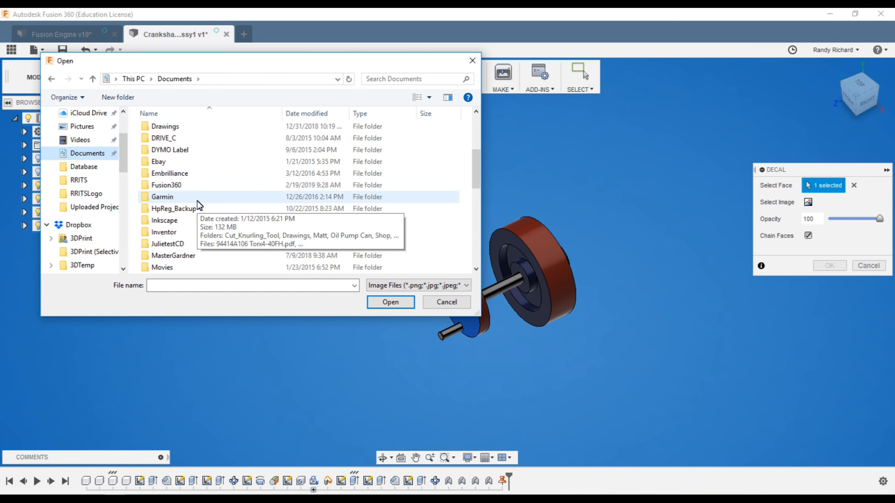
scroll(201, 215, down, 2)
click(168, 209)
double_click(197, 210)
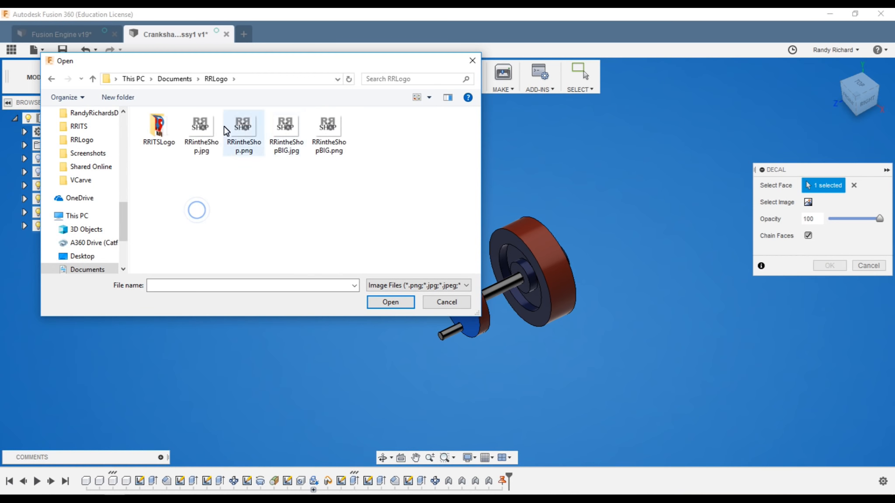
double_click(156, 126)
click(454, 149)
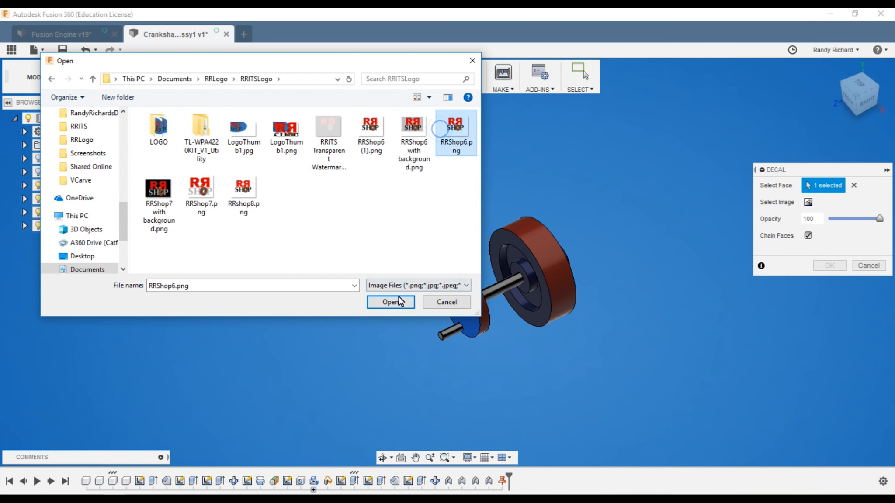
double_click(455, 149)
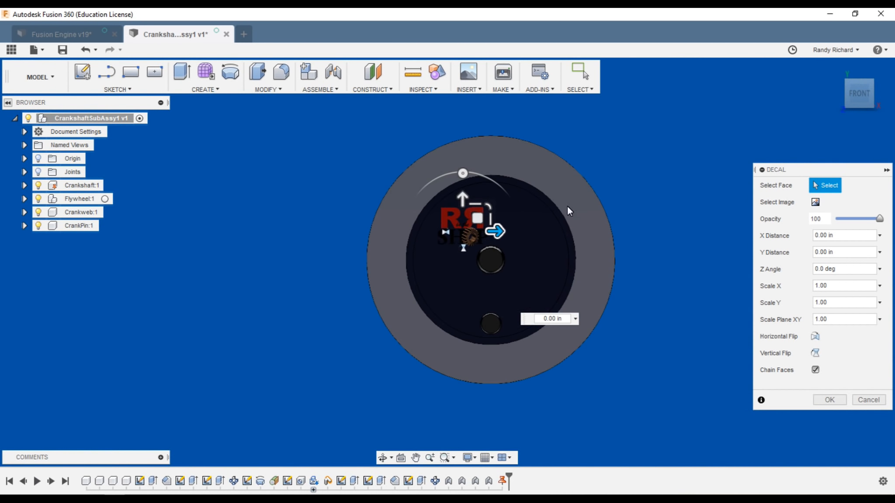
- Shift the logo decal 0.25 in along X so it is centred above the crankshaft hole, and finish the decal
drag(506, 230, 525, 230)
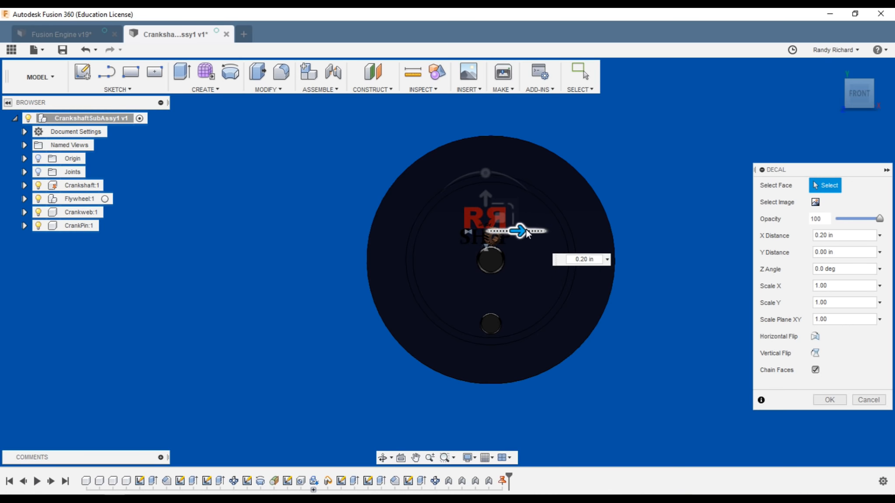
scroll(525, 240, up, 3)
scroll(473, 238, up, 5)
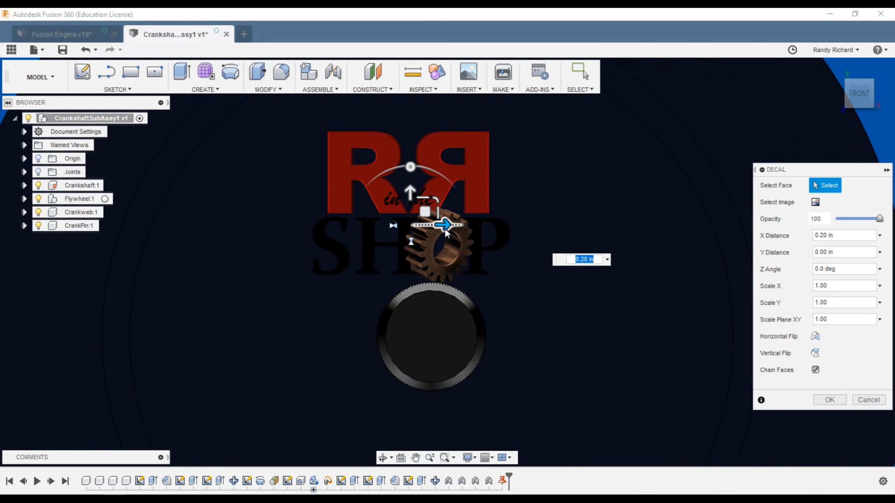
drag(445, 228, 460, 224)
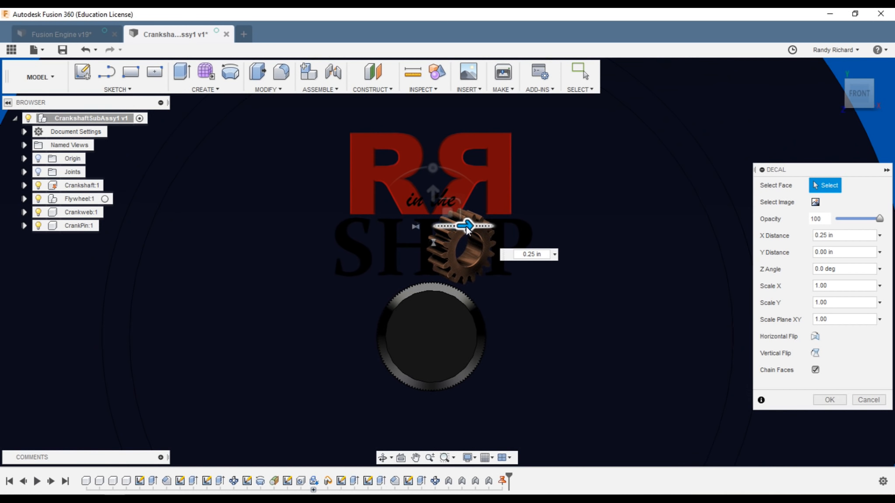
scroll(373, 346, down, 6)
scroll(522, 317, up, 2)
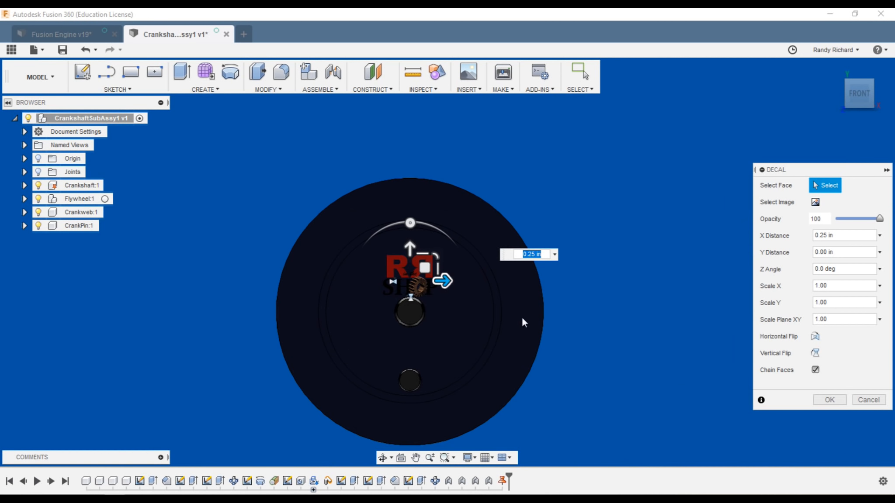
click(829, 399)
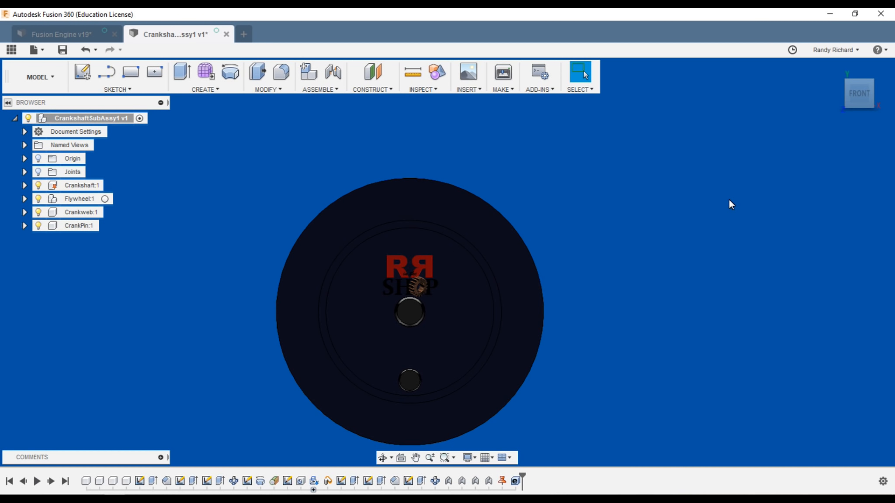
- Return the sub-assembly to its home view and save it with the version description "Fianl"
click(833, 68)
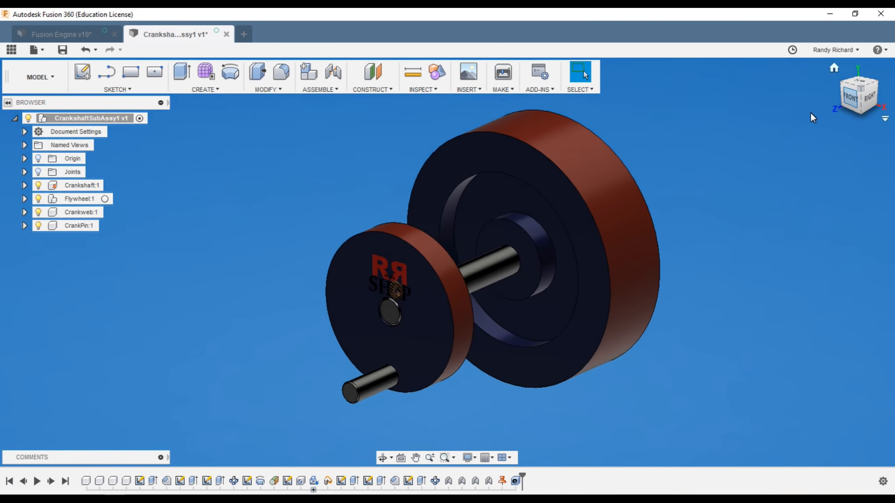
click(62, 48)
drag(465, 233, 305, 231)
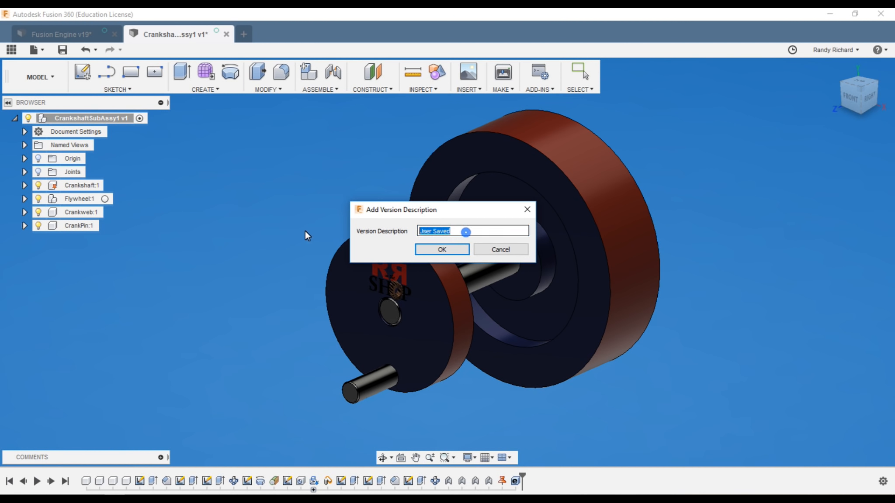
text(Fianl)
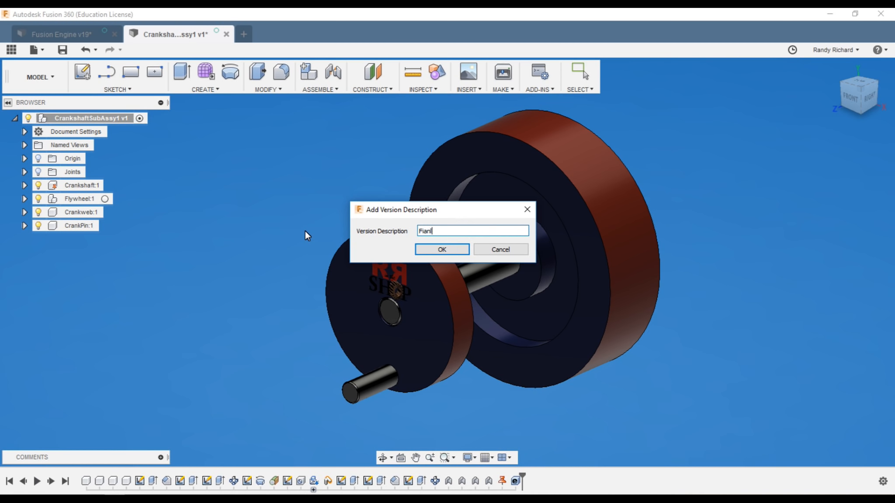
click(420, 248)
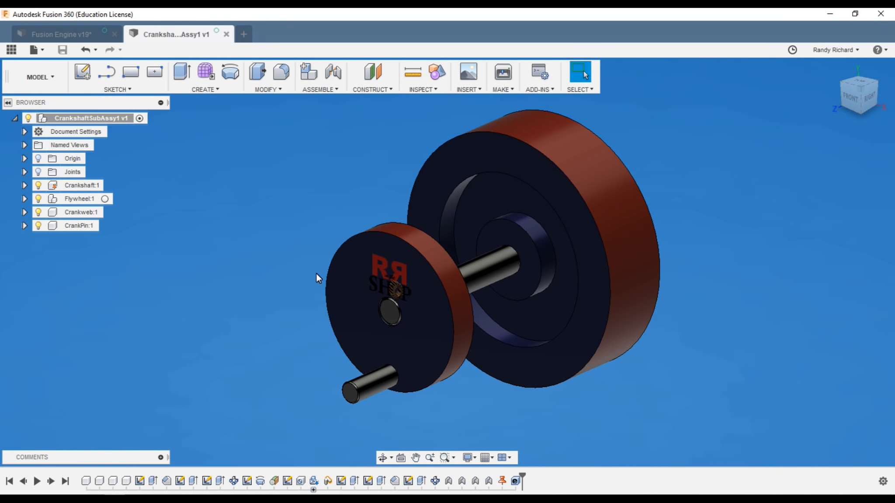
- Review the Fusion Engine assembly and the project's stored crankshaft files, and go back to the crankshaft sub-assembly document
click(73, 34)
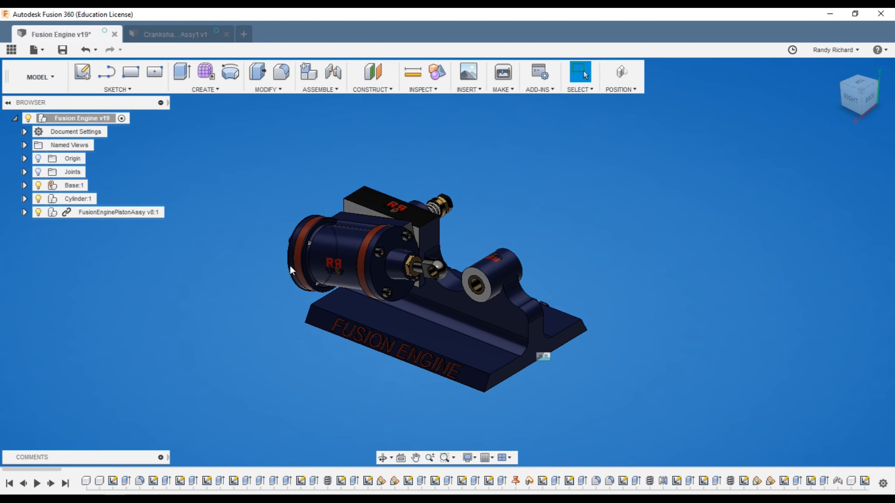
scroll(369, 323, down, 2)
scroll(480, 327, up, 3)
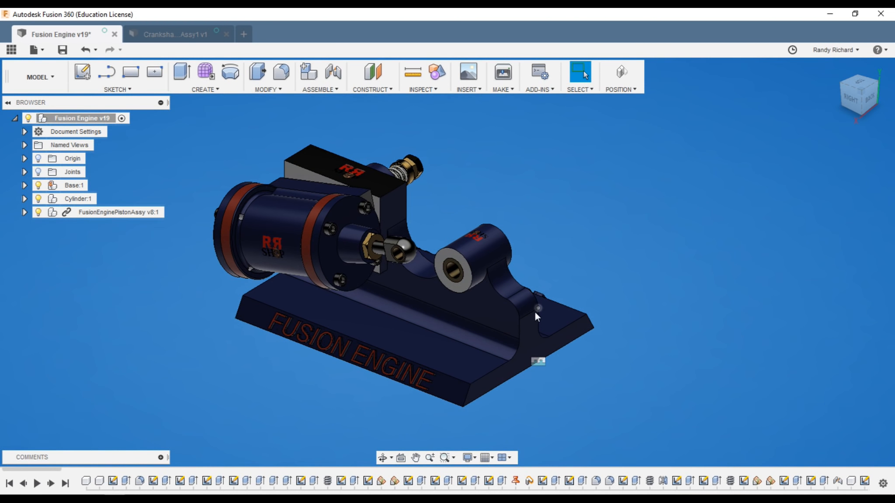
click(17, 50)
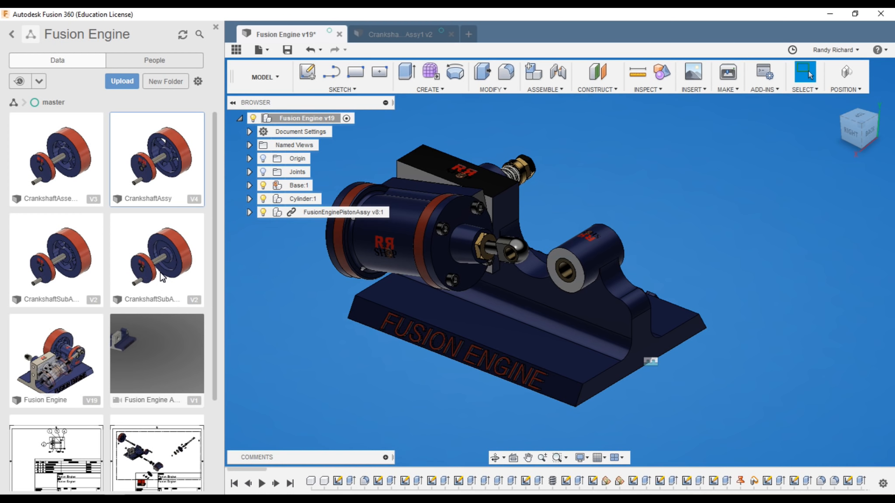
click(215, 27)
click(183, 34)
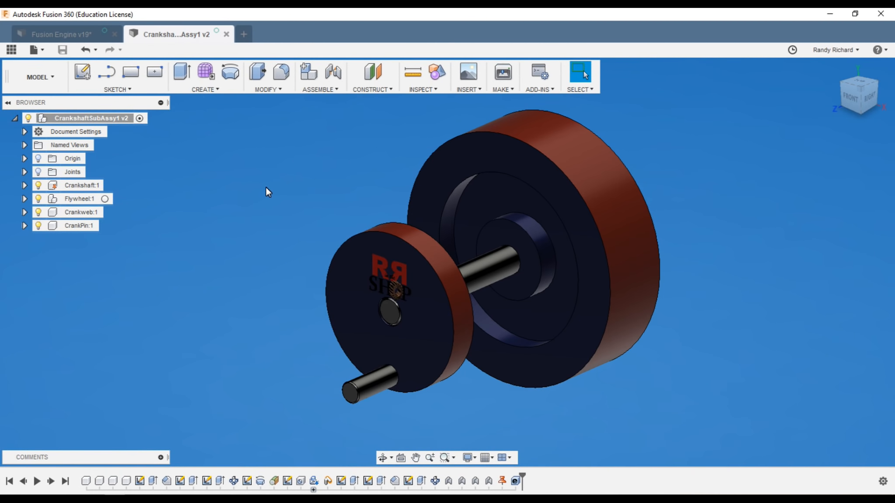
scroll(280, 194, down, 3)
scroll(361, 128, up, 2)
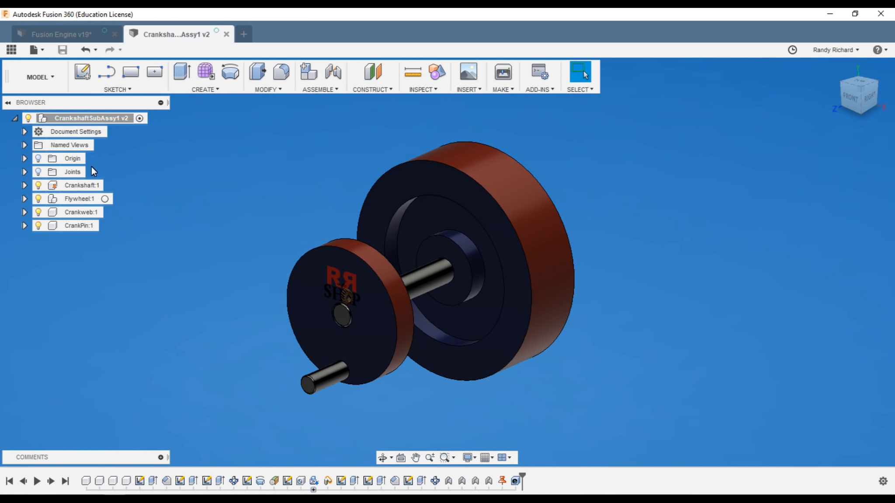
- Activate the Flywheel component and start a sketch on the recessed ring face of its back side
click(104, 199)
mouse_move(860, 98)
mouse_down()
mouse_move(746, 99)
mouse_move(656, 84)
mouse_up()
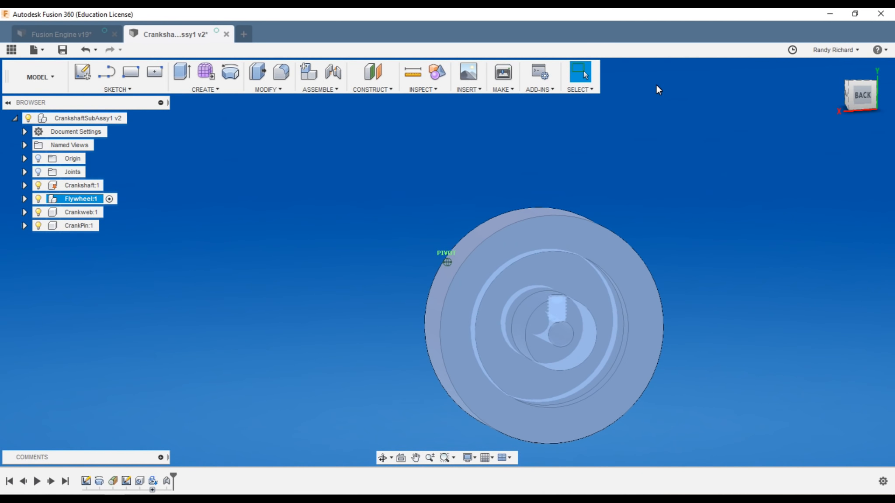
scroll(319, 286, down, 2)
scroll(487, 294, up, 1)
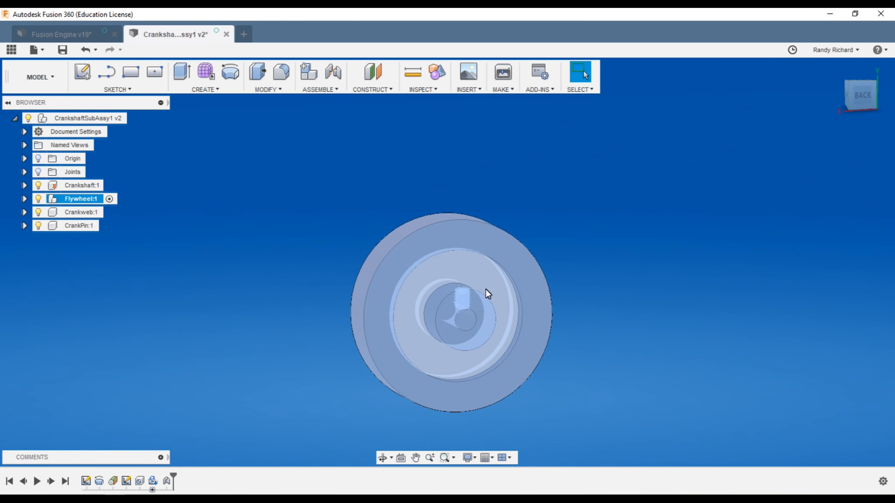
click(561, 232)
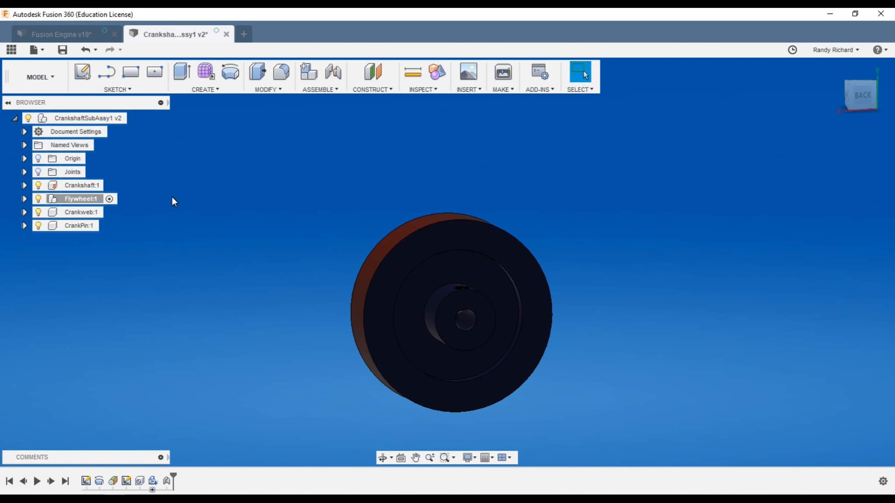
key(s)
click(265, 223)
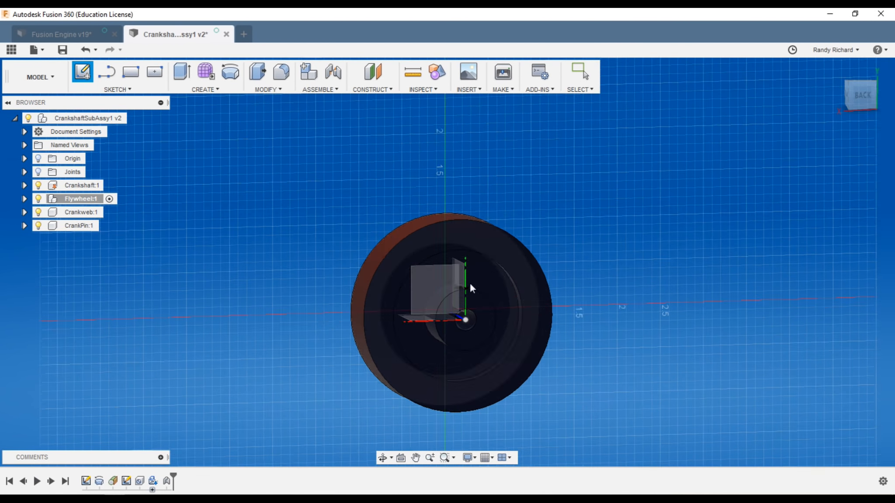
click(491, 284)
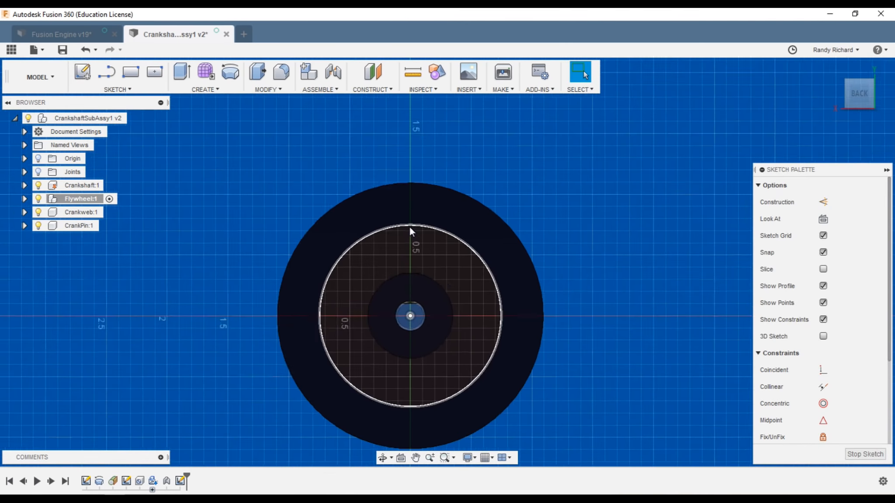
- Draw a vertical line from the flywheel's centre up past its outer rim and convert it to construction geometry
scroll(414, 264, up, 3)
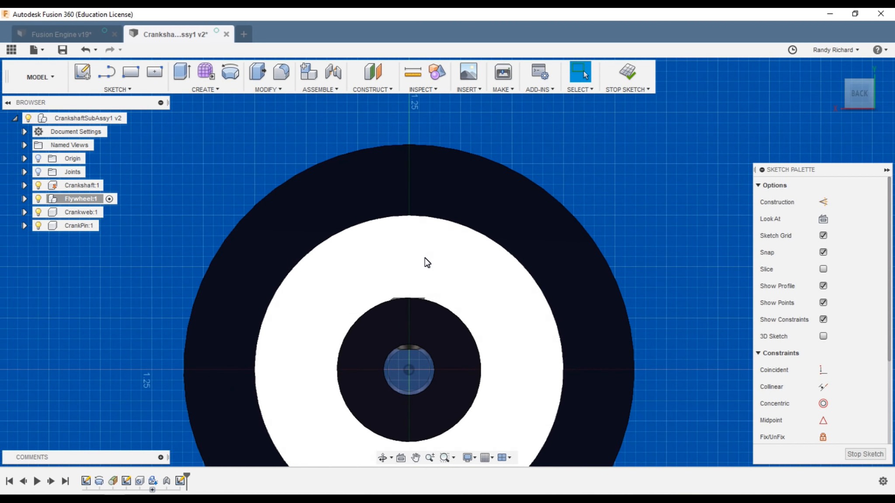
key(l)
click(408, 369)
click(410, 123)
key(Escape)
click(408, 135)
key(x)
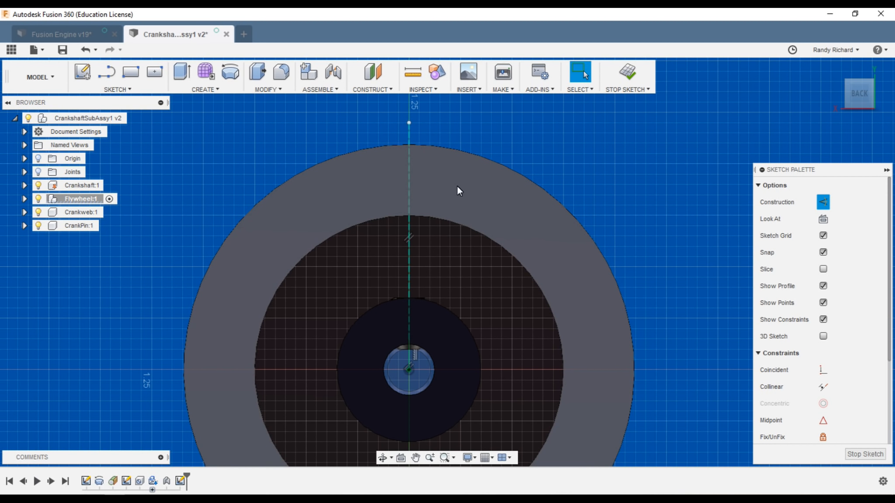
- Draw a vertical line about 0.41 in long from the hub edge to the recess's outer edge, left of the construction line
key(l)
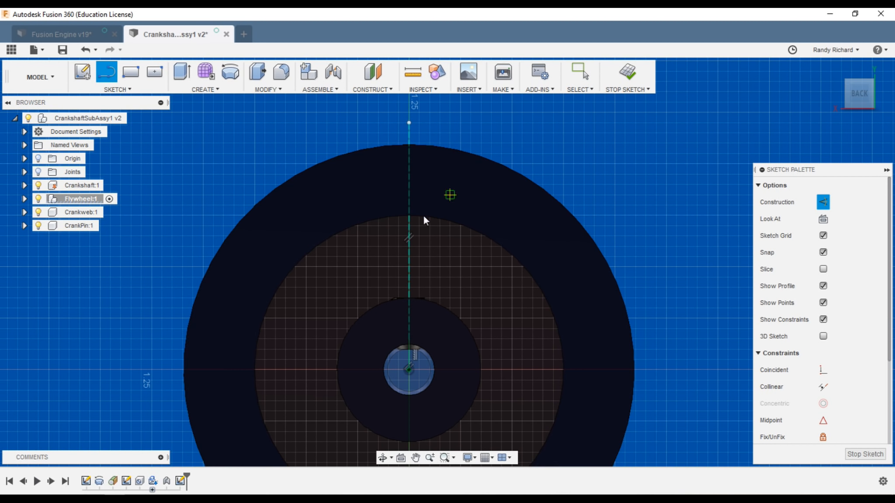
click(387, 303)
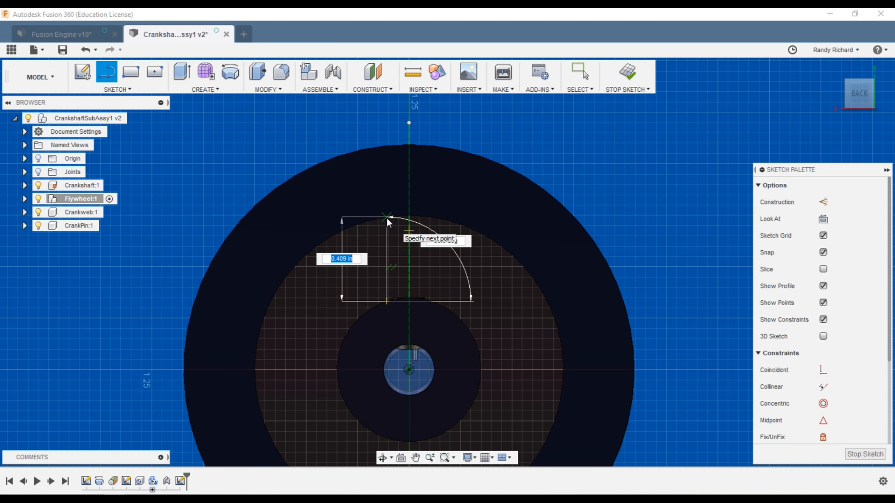
click(386, 217)
key(Escape)
- Dimension the short vertical line 0.125 in from the construction centreline
click(387, 250)
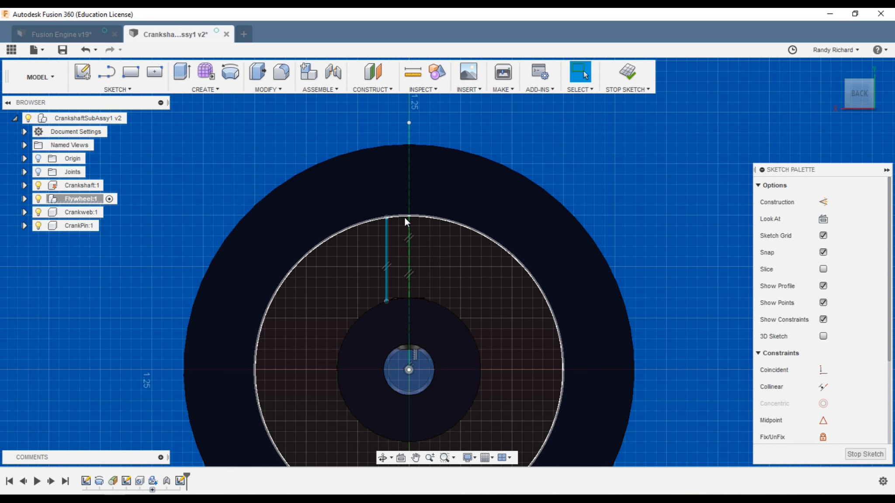
key(d)
click(387, 255)
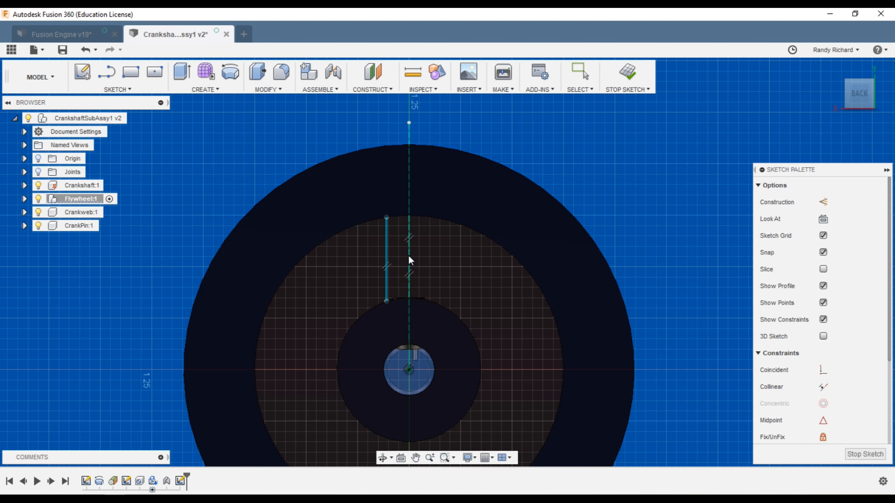
click(408, 256)
click(397, 190)
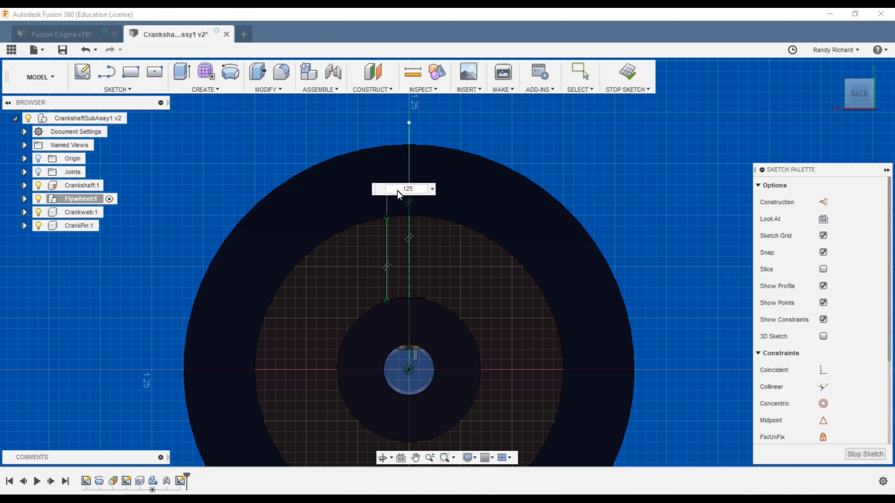
key(Return)
key(Escape)
- Draw two 0.25 in diameter circles one above the other in the recess, left of the short vertical line
key(c)
click(348, 256)
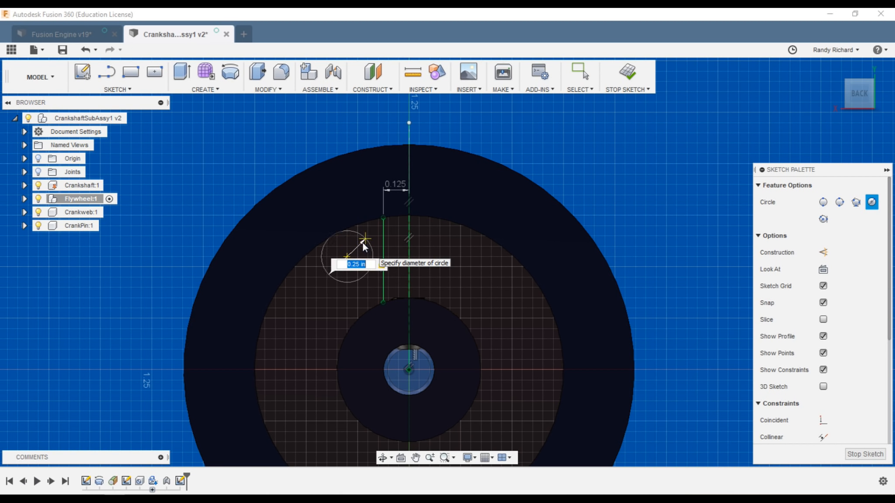
key(Return)
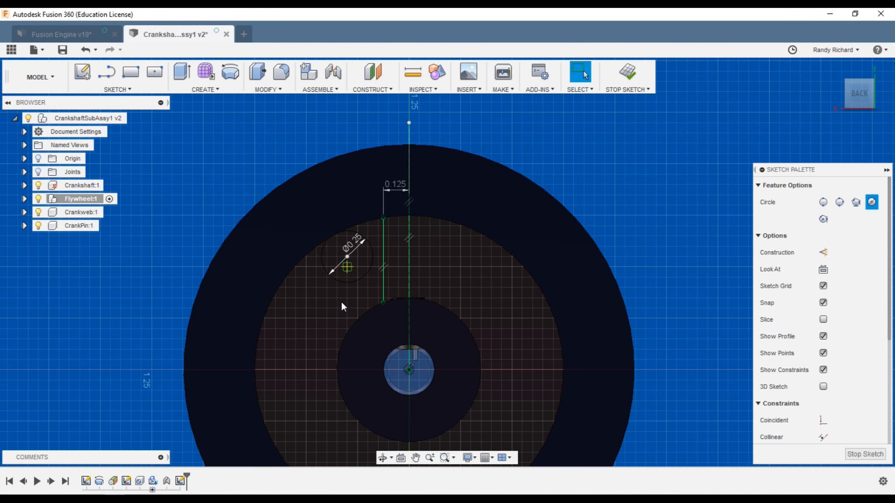
click(324, 317)
text(.25)
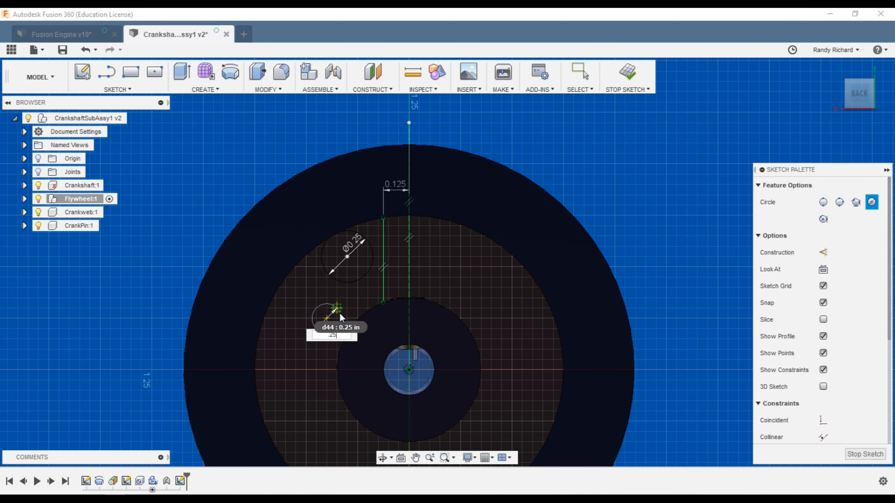
key(Return)
key(Escape)
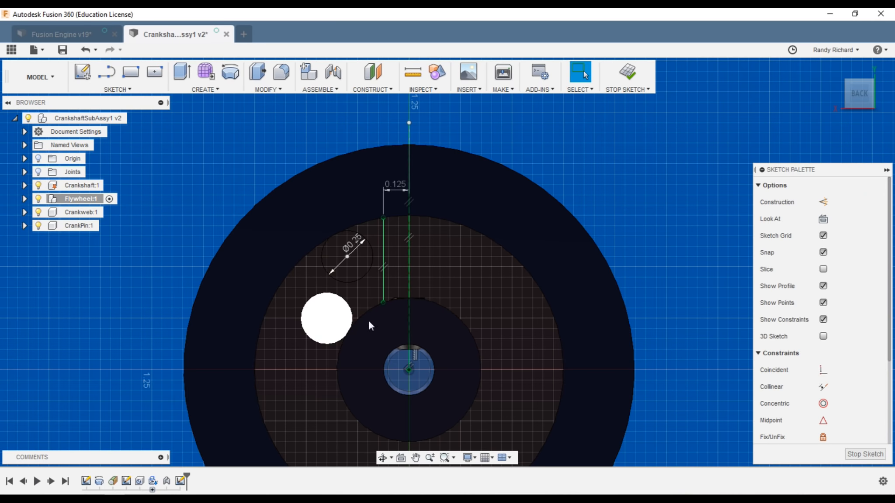
- Make the upper circle tangent to the short vertical line and to the outer edge of the recess
scroll(843, 395, down, 3)
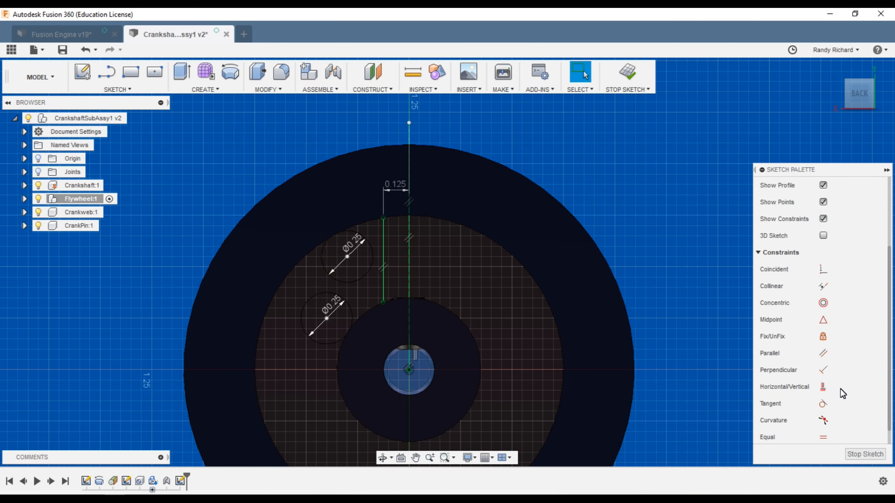
click(822, 404)
click(369, 242)
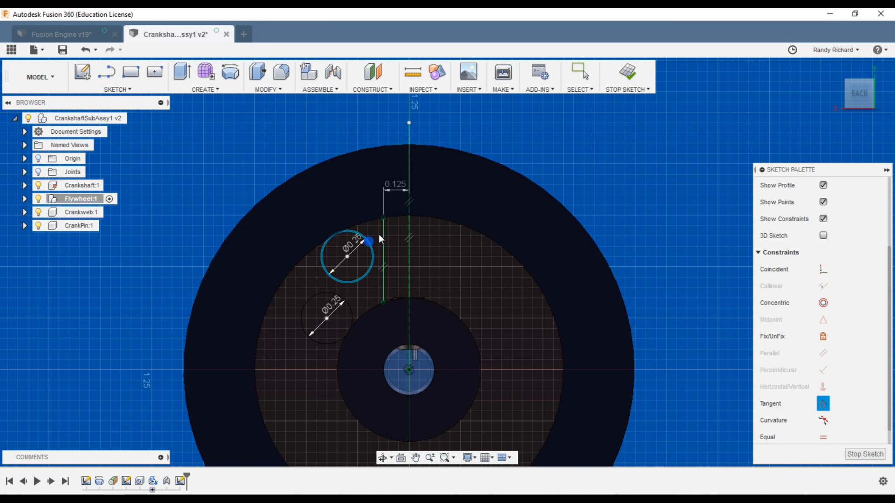
click(382, 233)
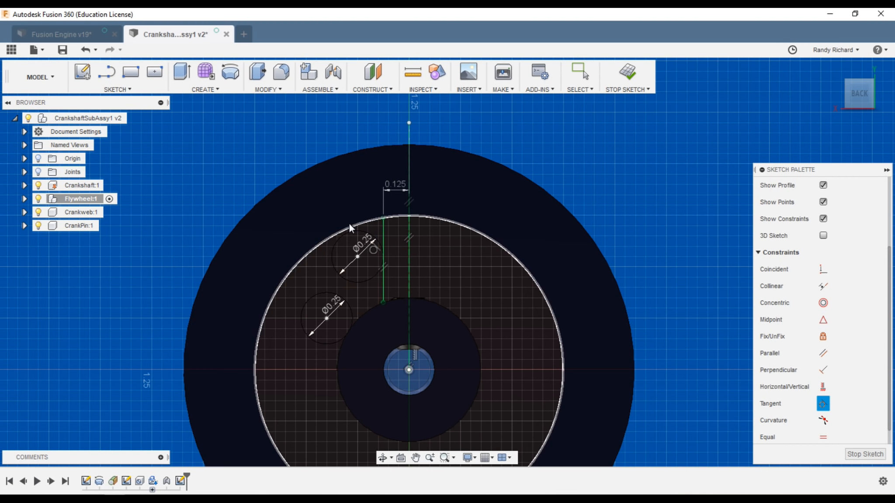
click(356, 235)
click(363, 224)
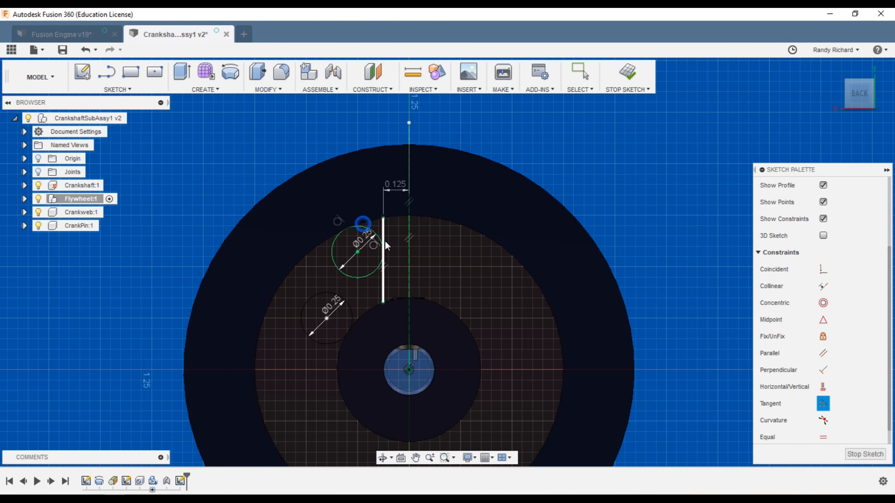
- Make the lower circle tangent to the hub edge and to the short vertical line
click(348, 308)
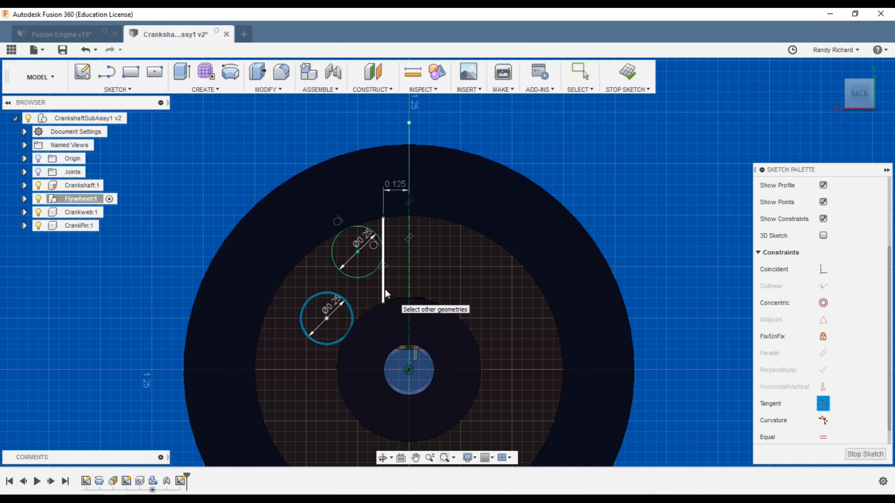
click(370, 310)
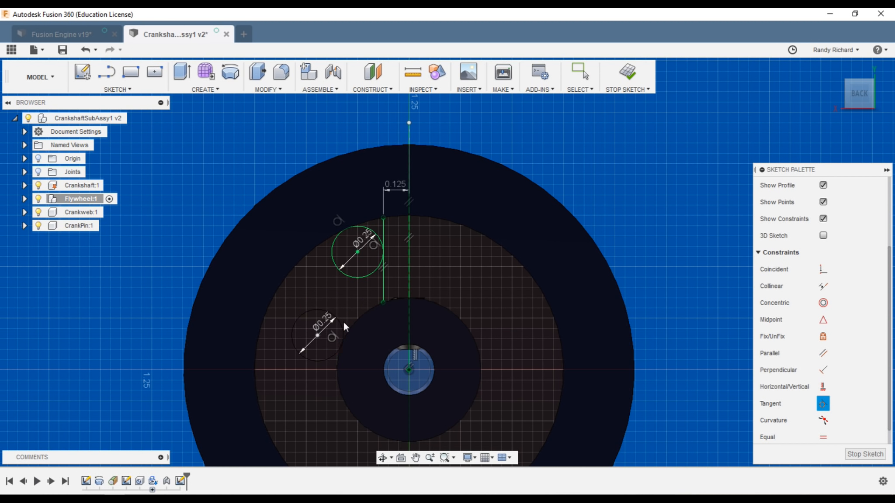
click(324, 311)
click(383, 288)
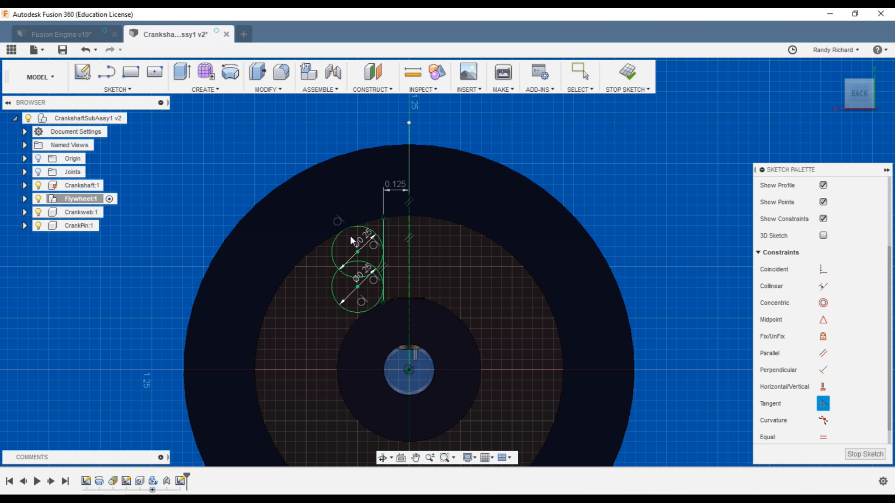
key(Escape)
- Trim the two 0.25 in circles and the short vertical line down to one side of a spoke with rounded ends
scroll(323, 254, up, 3)
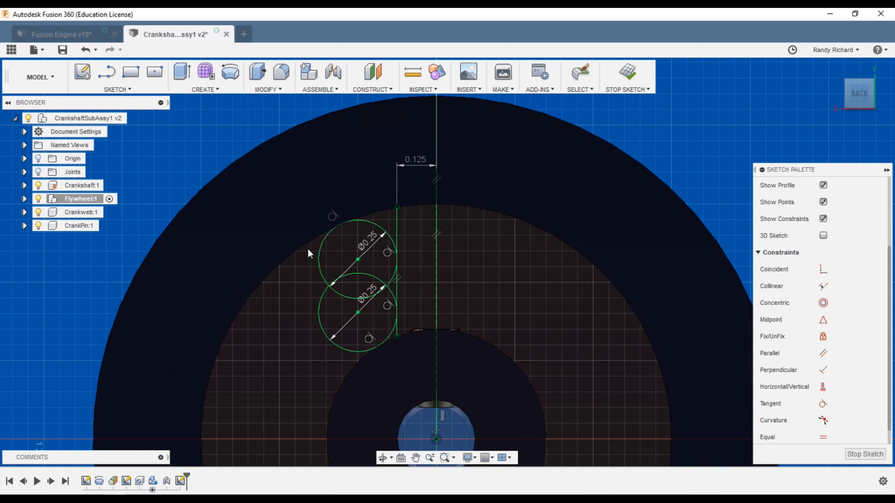
click(324, 246)
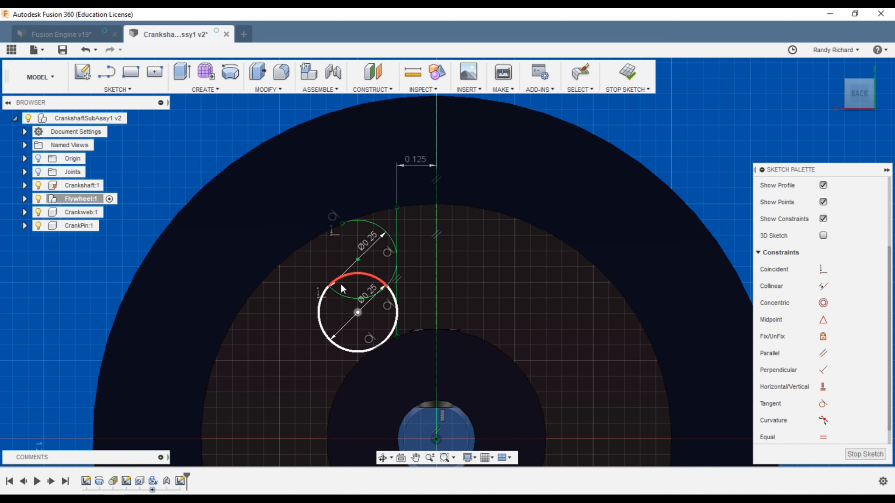
click(365, 280)
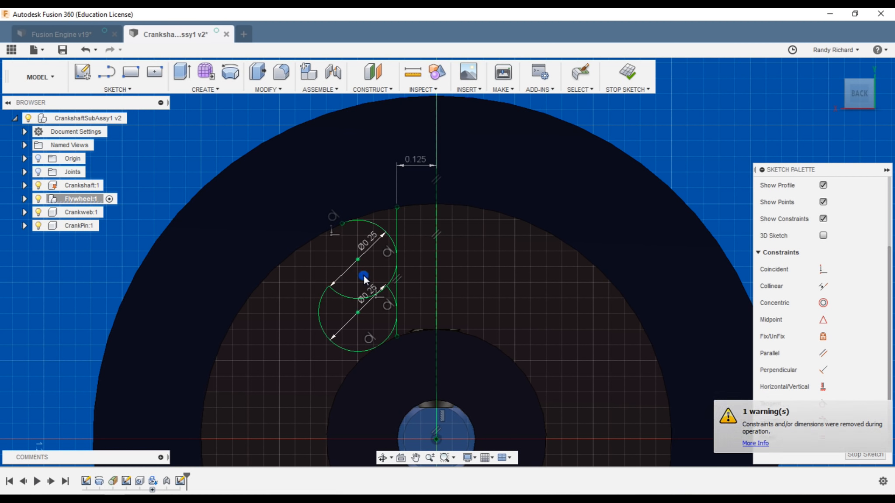
click(397, 222)
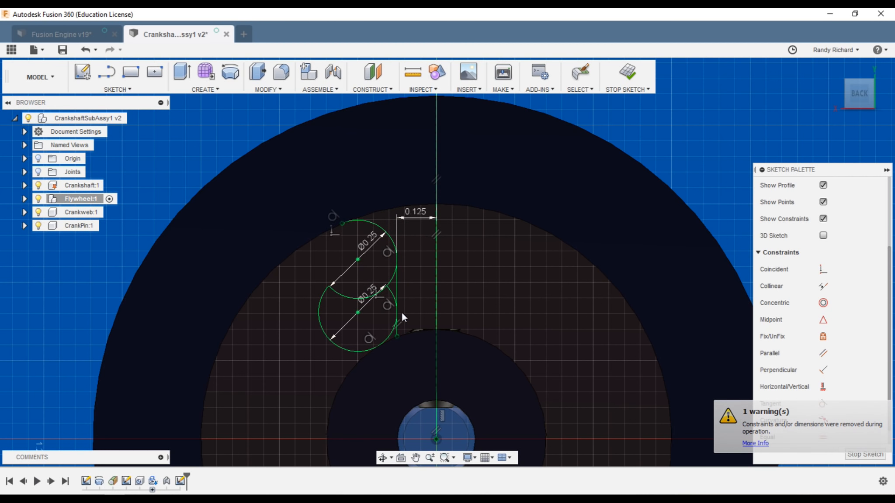
click(392, 293)
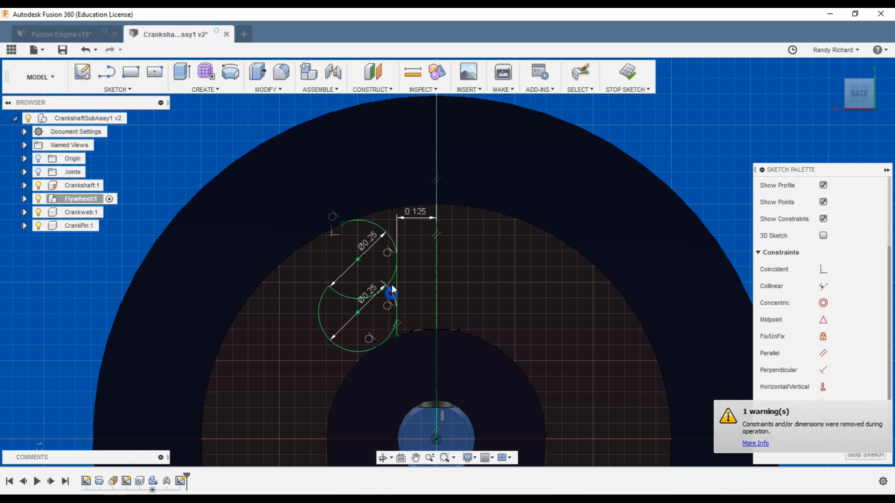
click(392, 286)
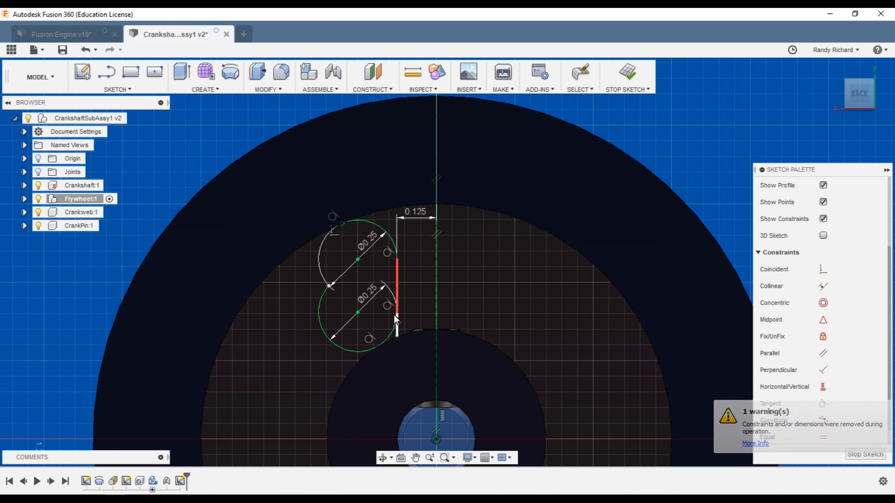
click(399, 331)
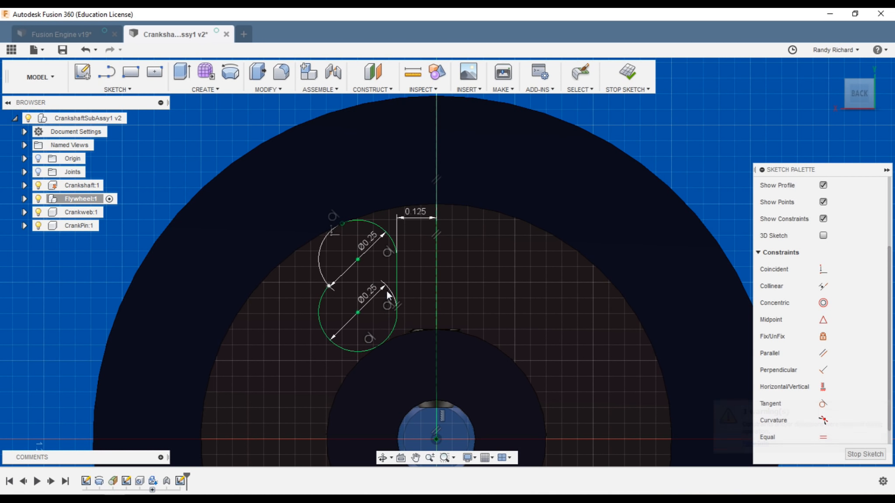
click(332, 344)
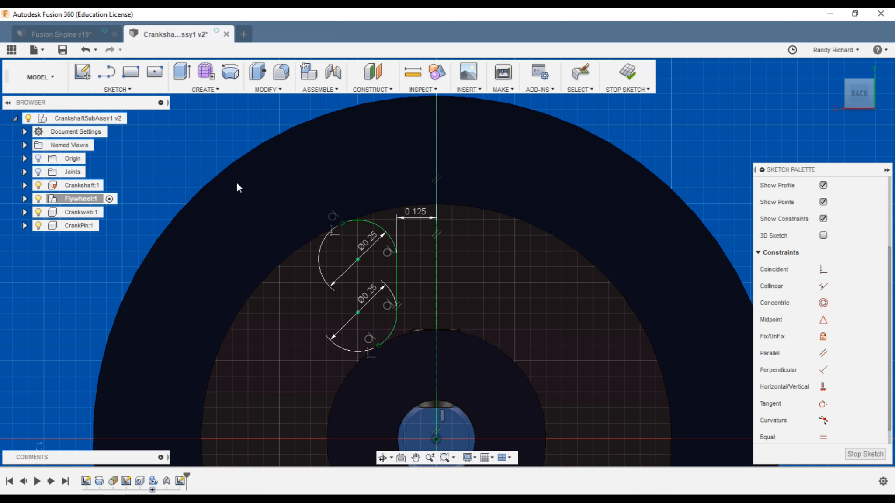
key(Escape)
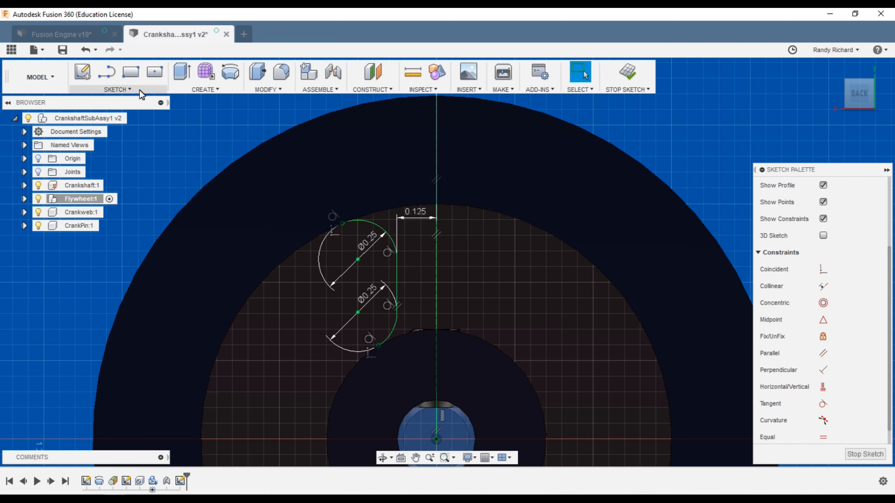
- Mirror the two trimmed arcs and the short vertical line across the vertical construction centreline
click(127, 89)
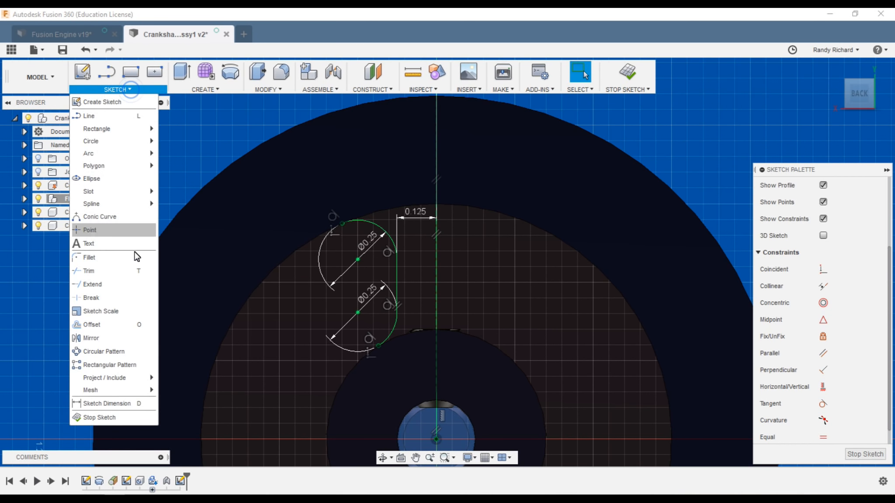
click(100, 337)
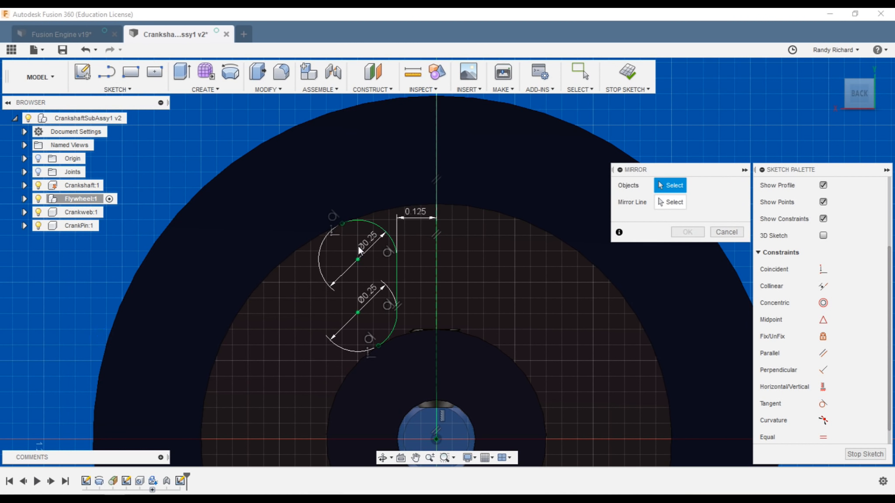
click(372, 228)
click(397, 276)
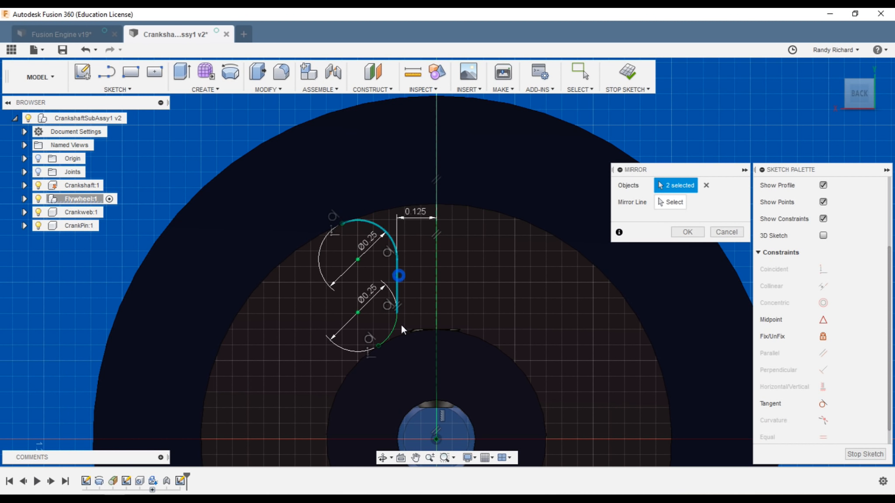
click(398, 328)
click(674, 202)
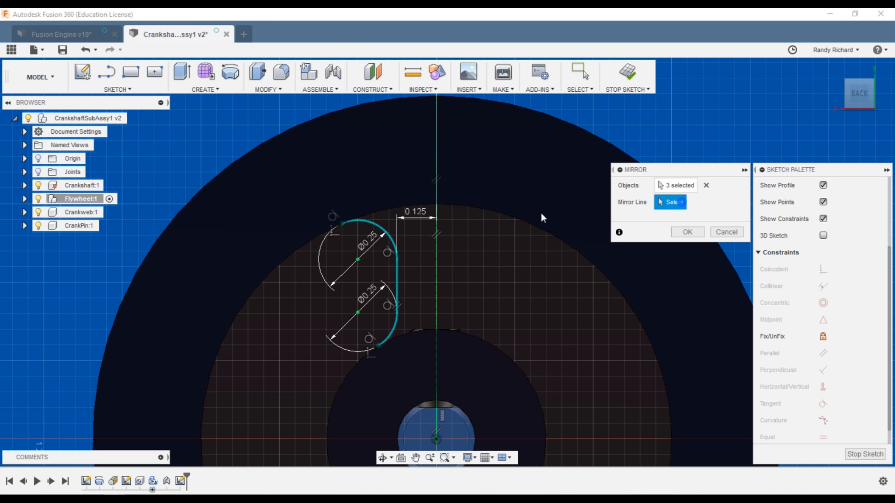
click(436, 183)
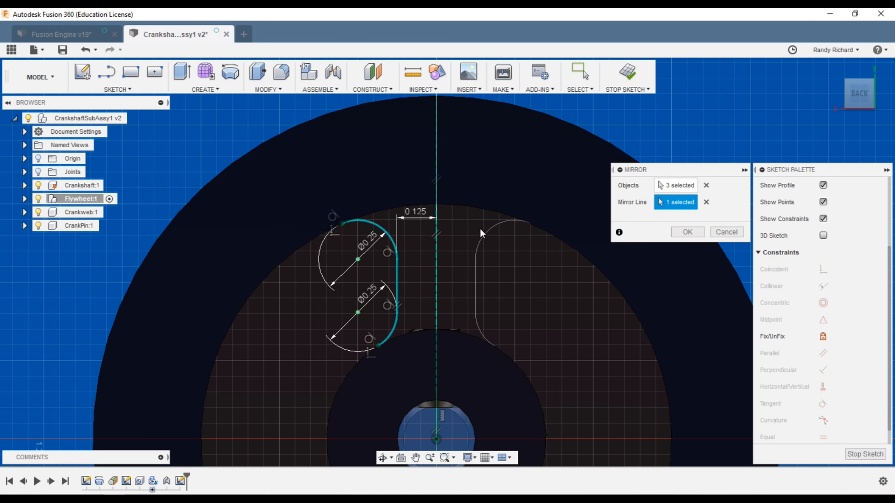
click(687, 232)
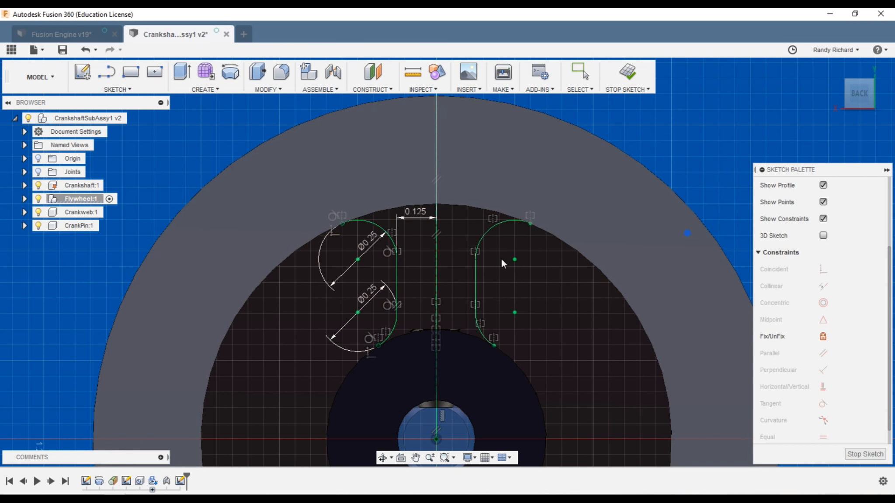
- Create a full circular pattern of both spoke sides around the flywheel centre with quantity 5, and finish the sketch
scroll(341, 226, down, 3)
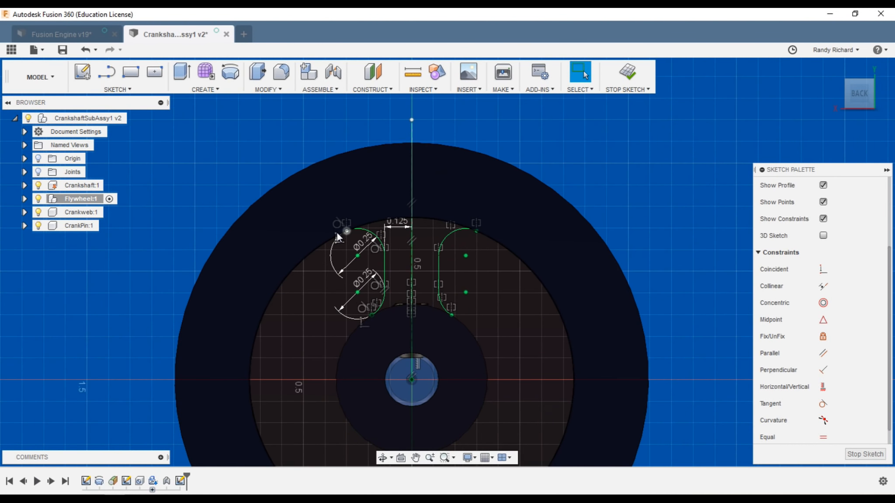
scroll(332, 262, up, 2)
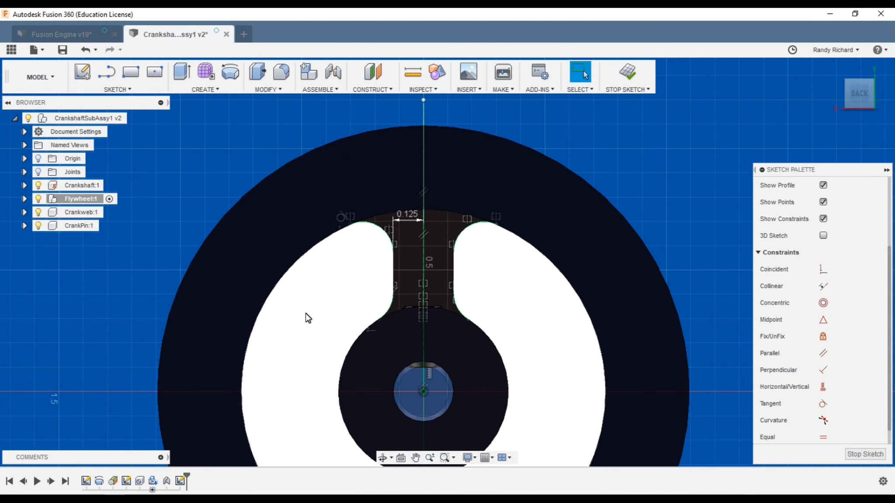
scroll(294, 309, down, 1)
scroll(445, 341, down, 2)
mouse_move(436, 316)
middle_down()
mouse_move(403, 217)
mouse_move(411, 250)
middle_up()
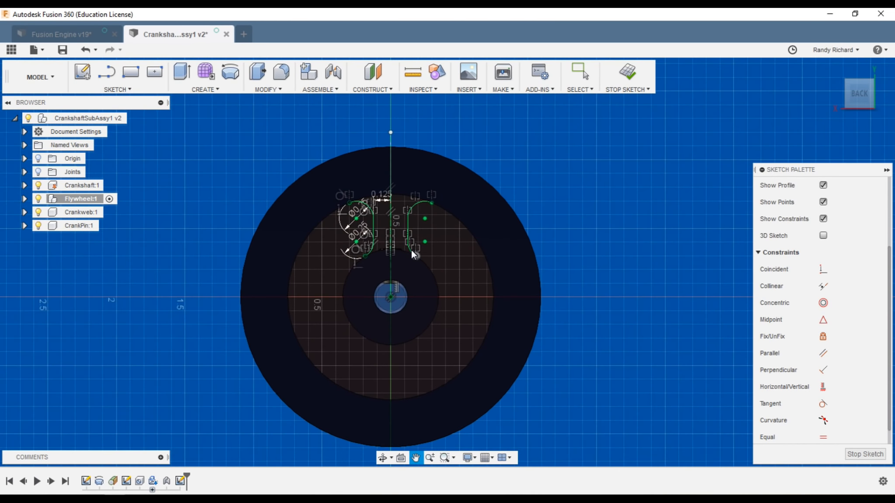
scroll(423, 244, up, 2)
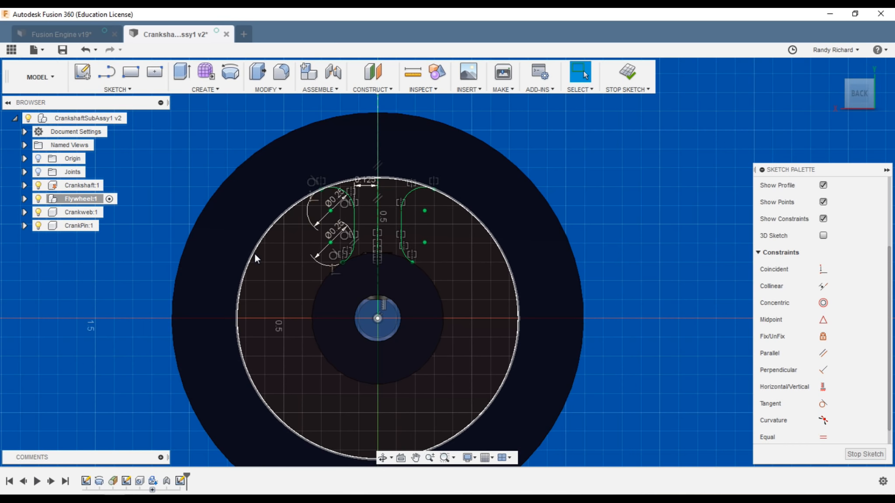
click(129, 90)
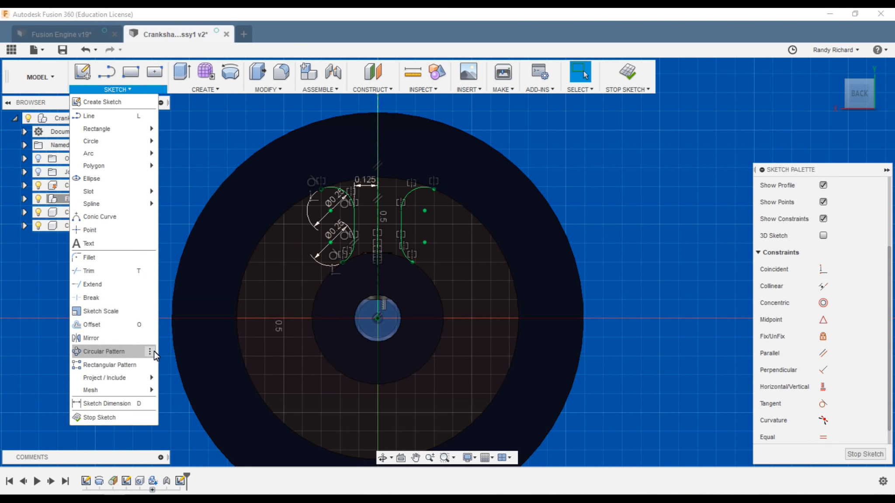
click(113, 355)
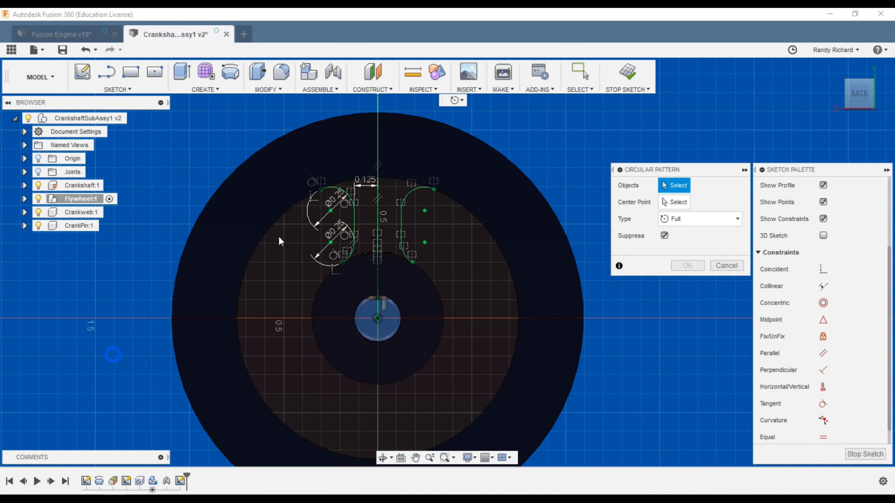
click(344, 198)
click(353, 205)
click(348, 254)
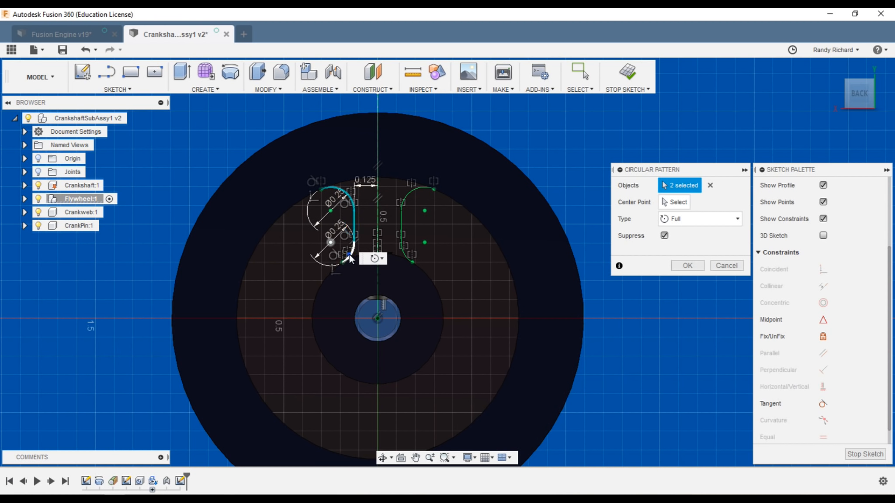
click(407, 192)
click(400, 225)
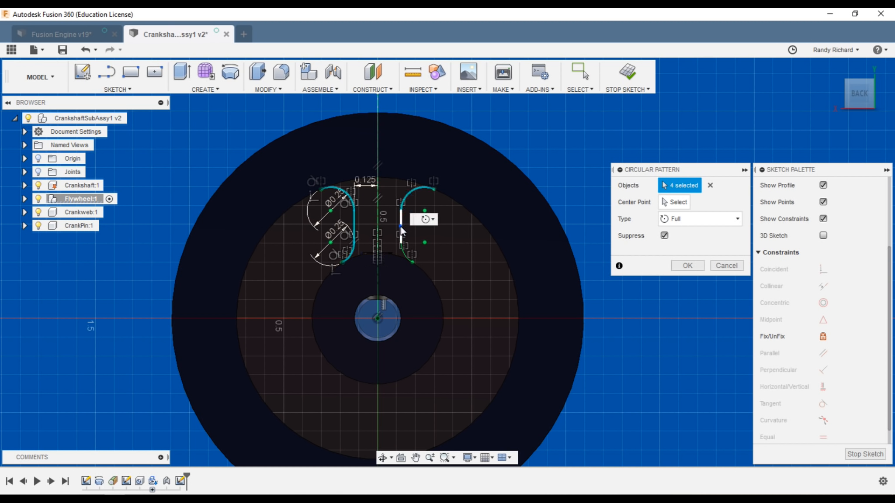
click(401, 254)
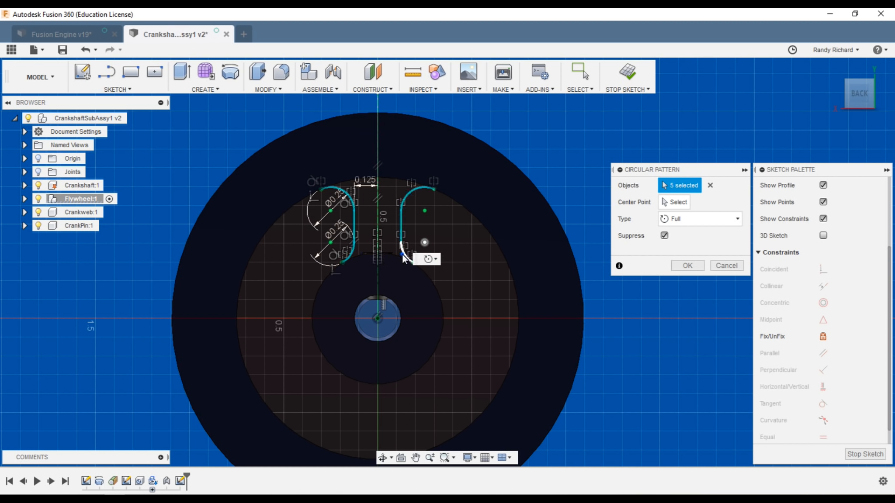
click(684, 205)
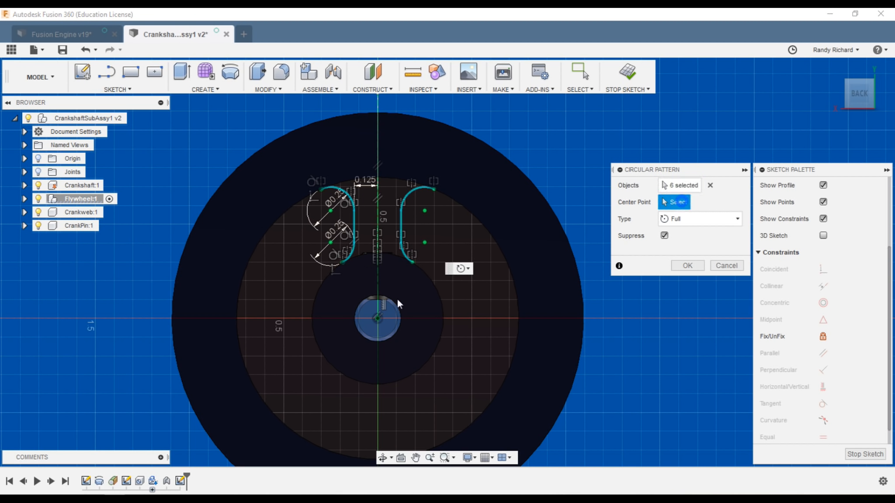
click(378, 321)
click(691, 252)
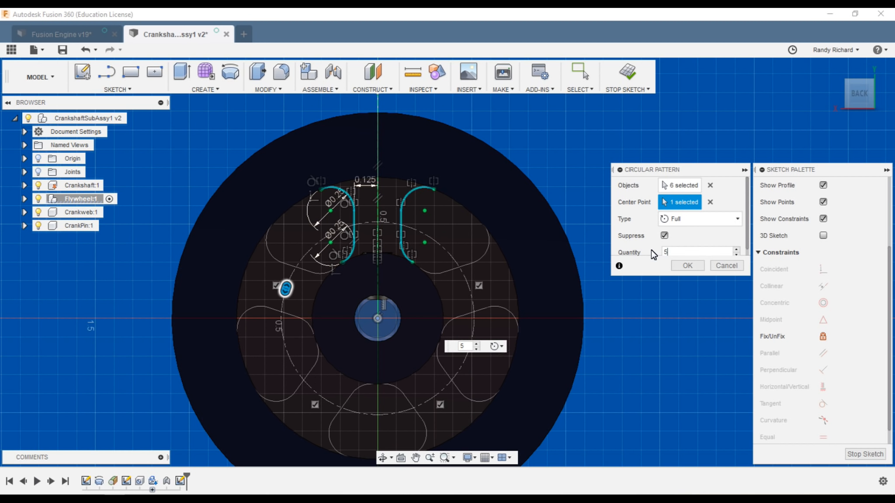
click(688, 265)
scroll(413, 201, down, 2)
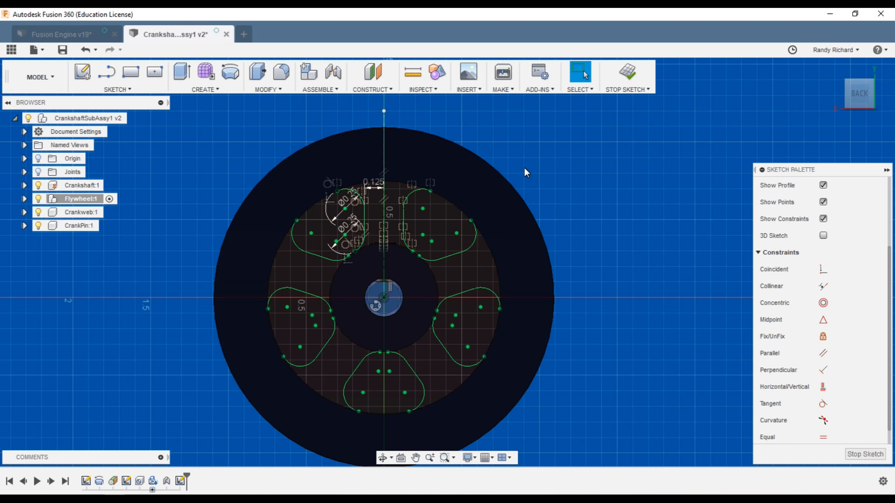
click(627, 74)
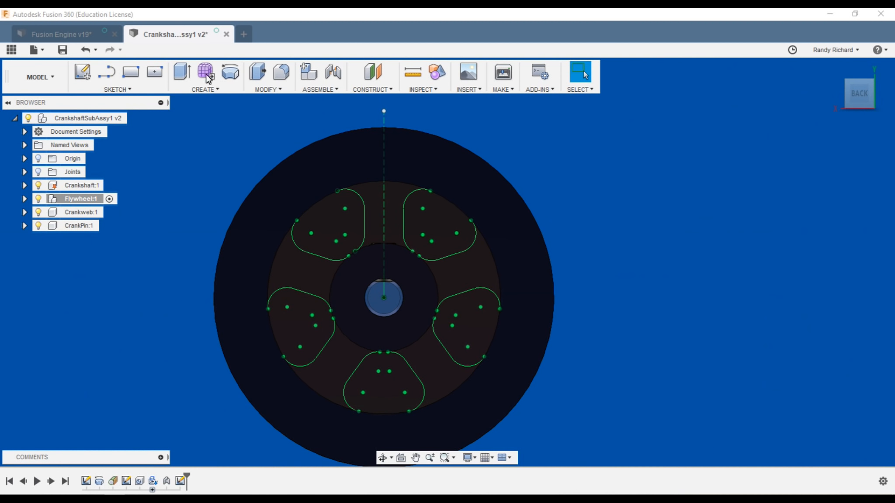
- Extrude the five rounded cutout profiles as a cut through the flywheel web, with extent To Object ending at the opposite recessed face
click(257, 72)
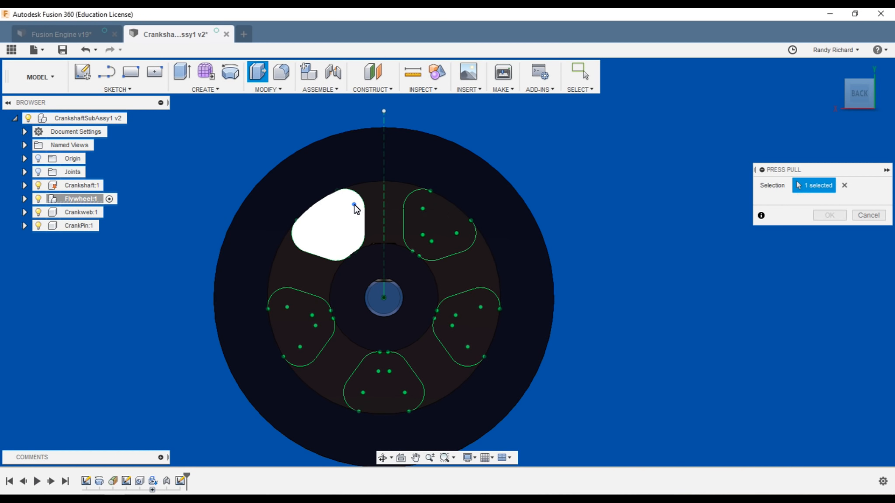
click(354, 209)
click(423, 215)
click(437, 349)
click(380, 380)
click(301, 328)
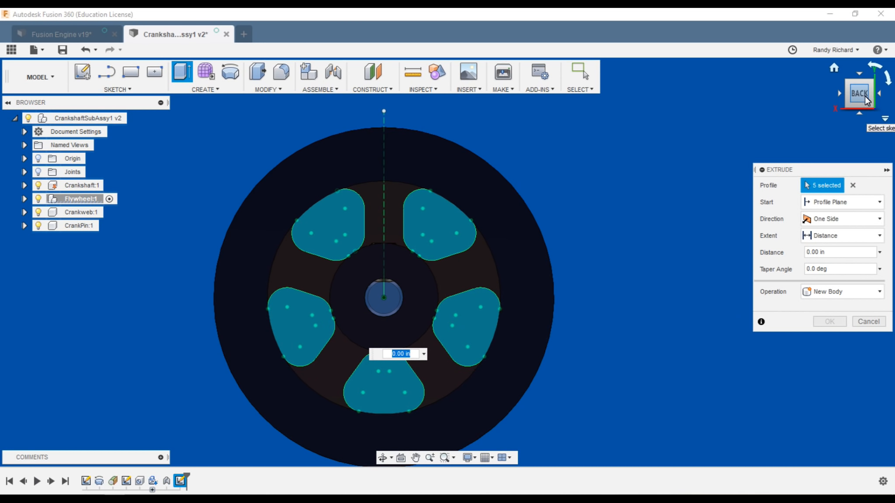
drag(859, 93, 670, 104)
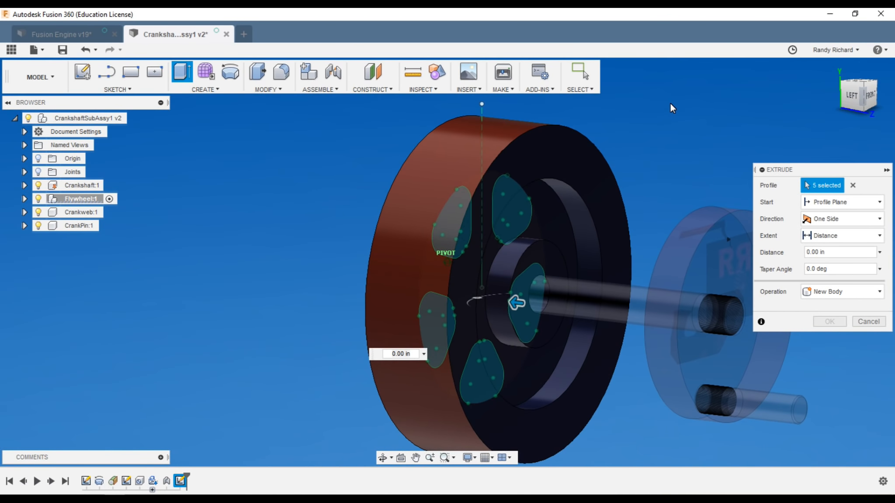
click(876, 237)
click(827, 265)
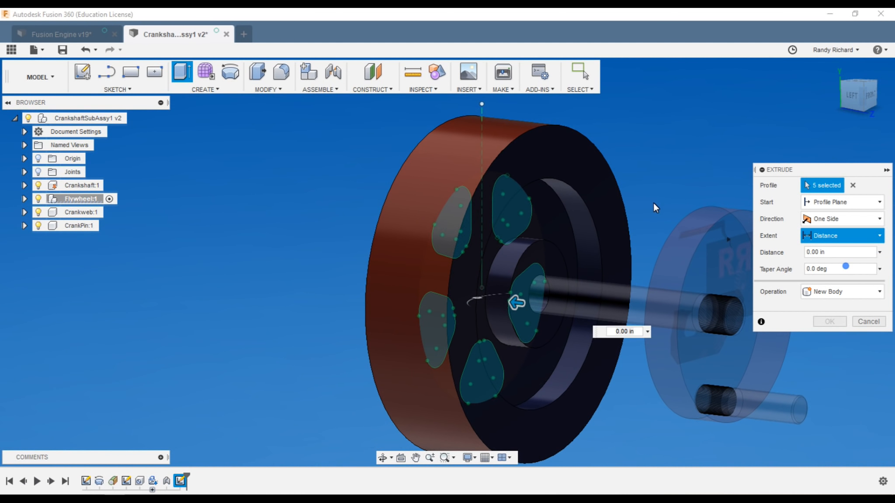
click(552, 220)
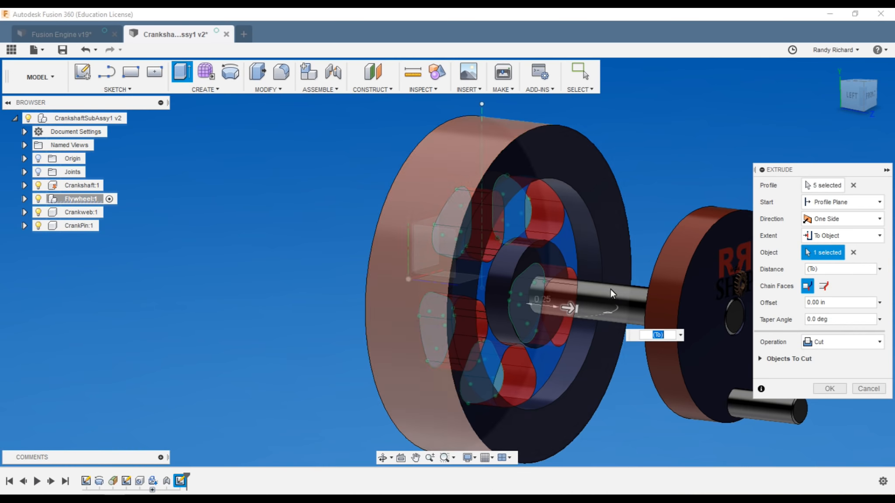
click(828, 389)
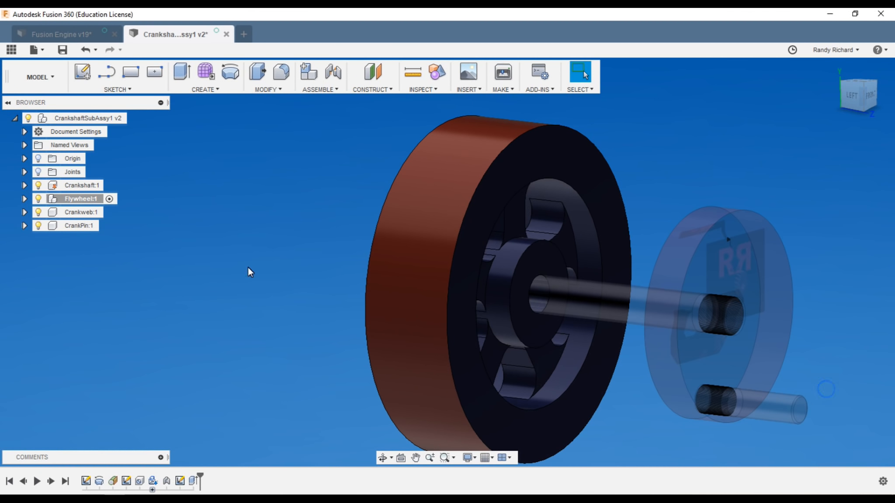
scroll(254, 268, down, 3)
click(855, 101)
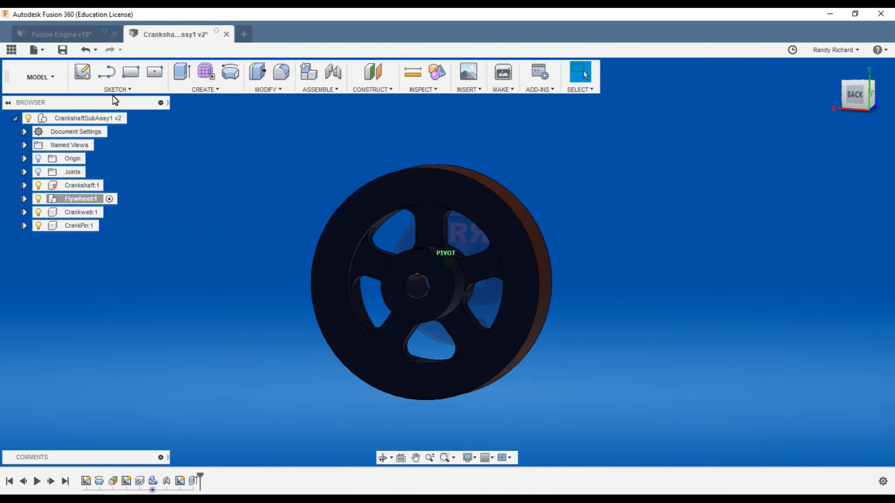
- Save the sub-assembly with the version description "Added Spokes"
mouse_move(113, 96)
mouse_down()
mouse_move(126, 106)
mouse_move(197, 104)
mouse_move(224, 93)
mouse_move(708, 117)
mouse_up()
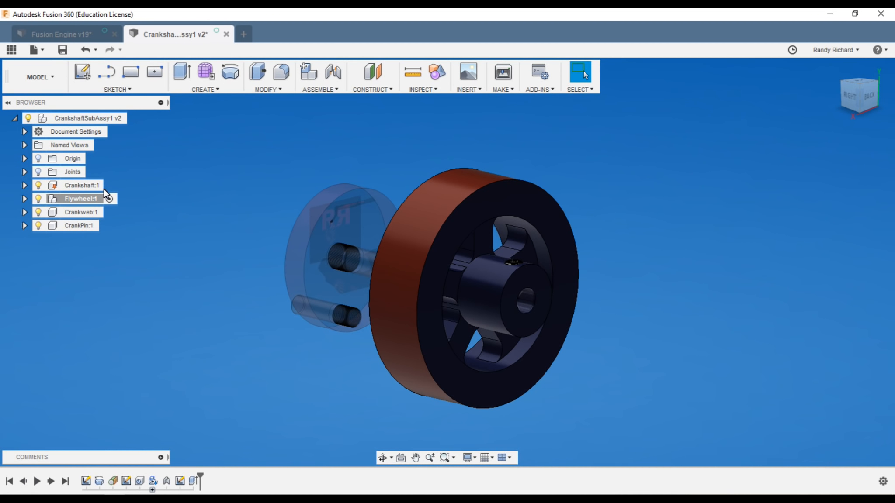
click(62, 49)
drag(460, 231, 378, 229)
text(Ad)
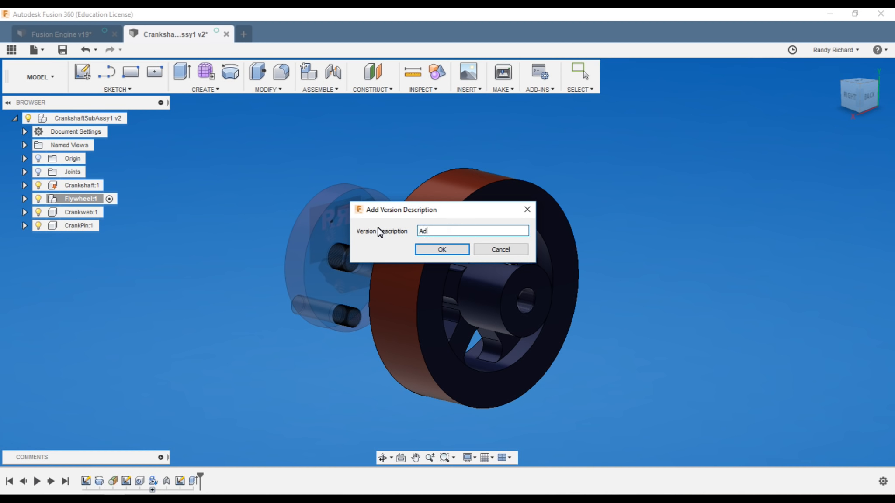
text(dedS)
key(BackSpace)
text(Spokes)
click(426, 250)
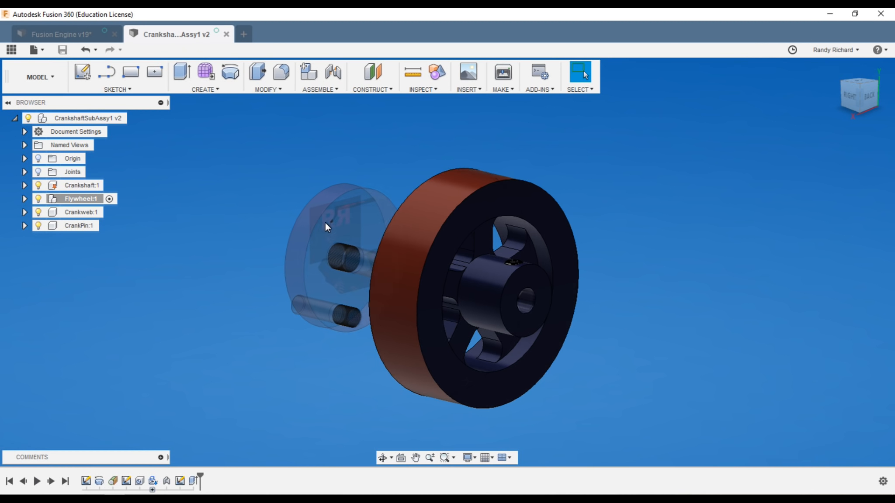
- Activate the top-level CrankshaftSubAssy1 component and save the design with the version description "User Saved"
drag(852, 104, 880, 97)
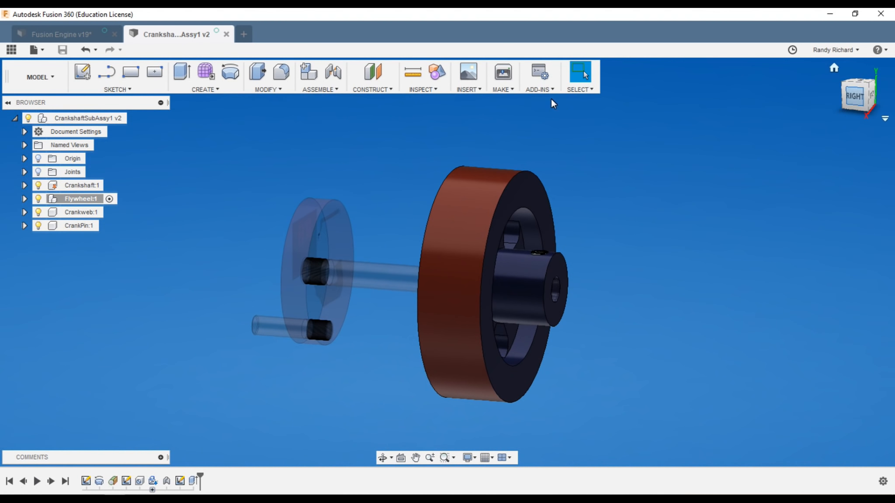
click(138, 118)
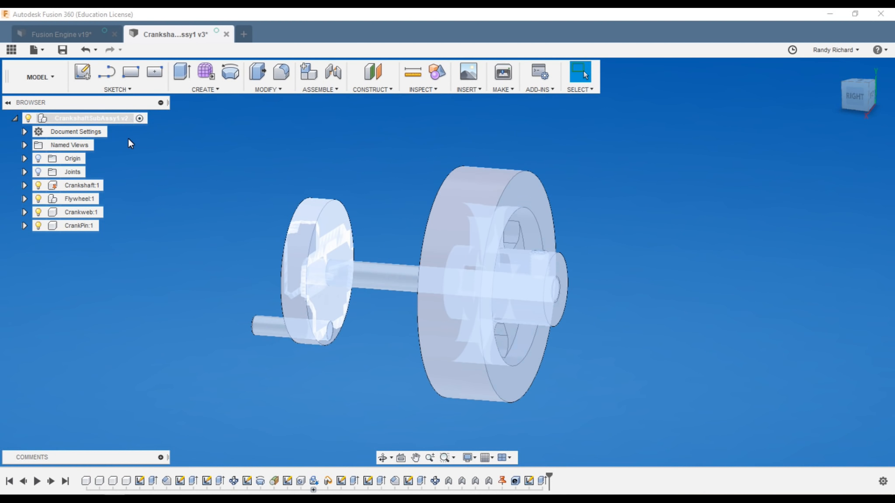
click(61, 49)
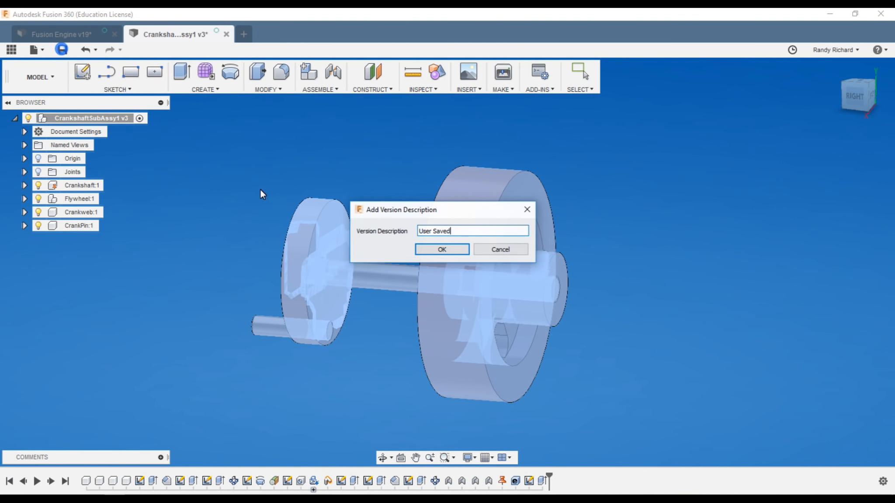
click(439, 247)
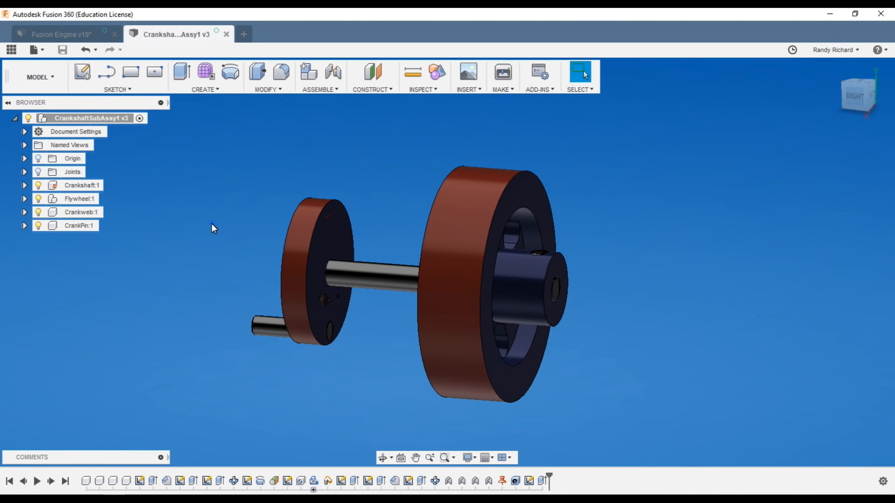
- Switch to the Fusion Engine design and insert the V4 CrankshaftSubAssy1 from the project data
click(48, 34)
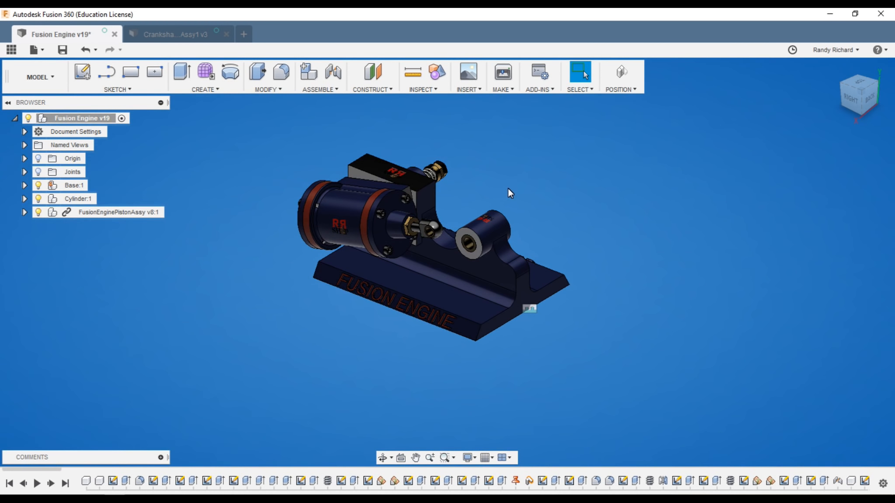
scroll(444, 148, up, 3)
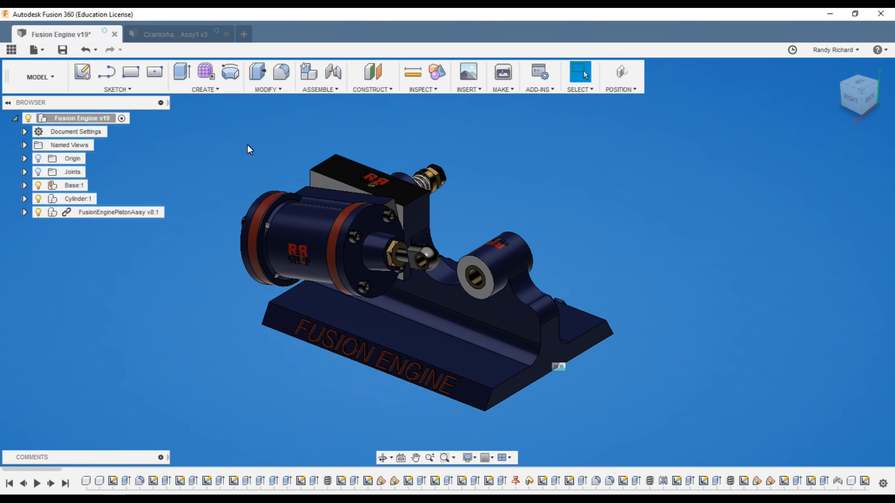
click(12, 50)
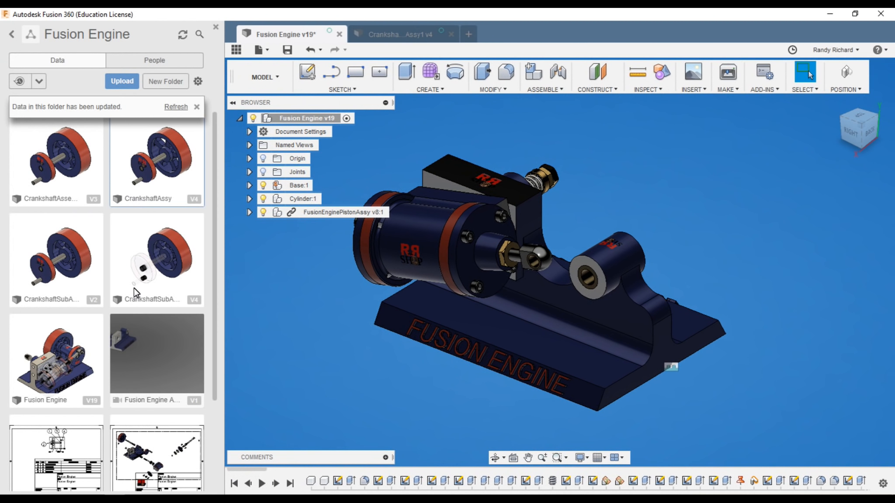
click(156, 290)
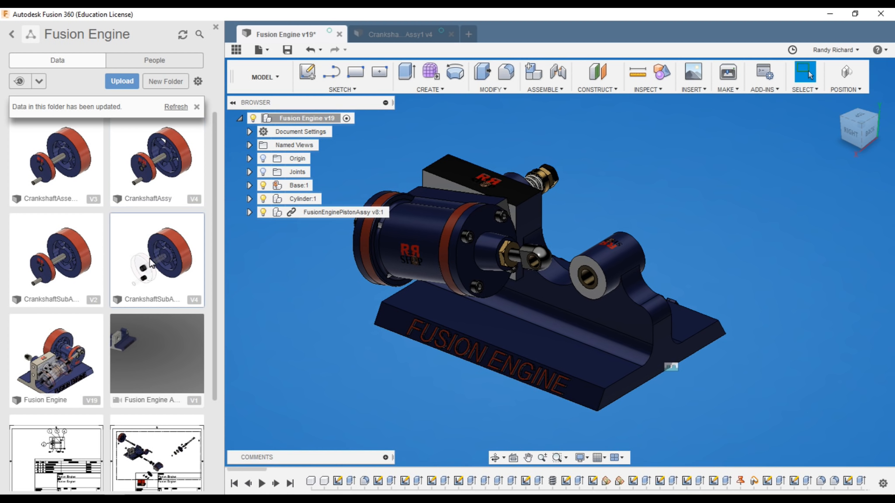
drag(133, 247, 398, 282)
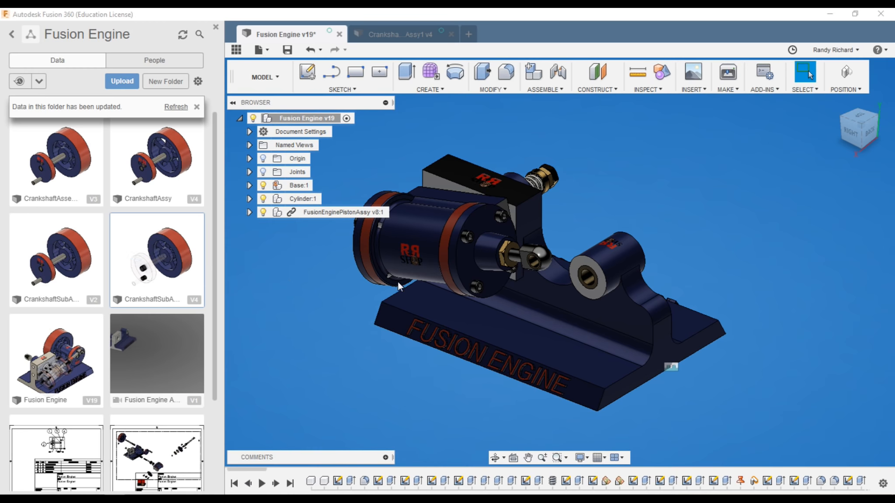
click(215, 27)
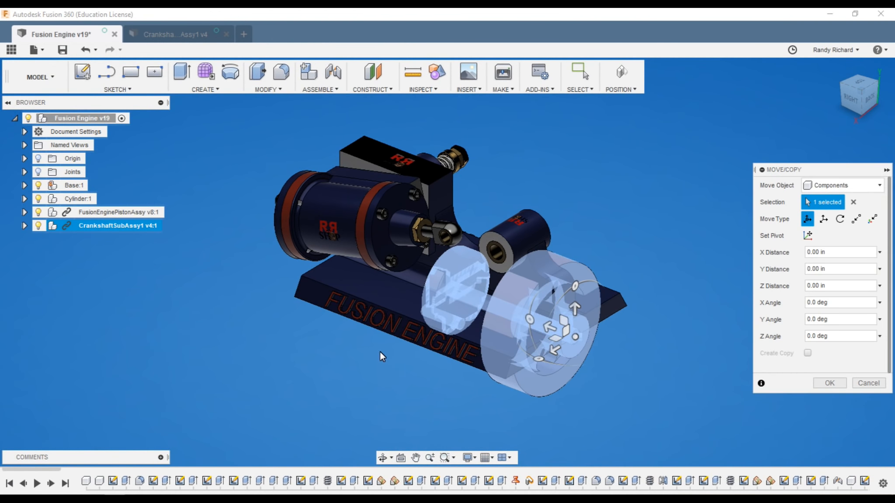
- Rotate the inserted crankshaft sub-assembly 90 degrees about the Y axis
scroll(502, 370, up, 3)
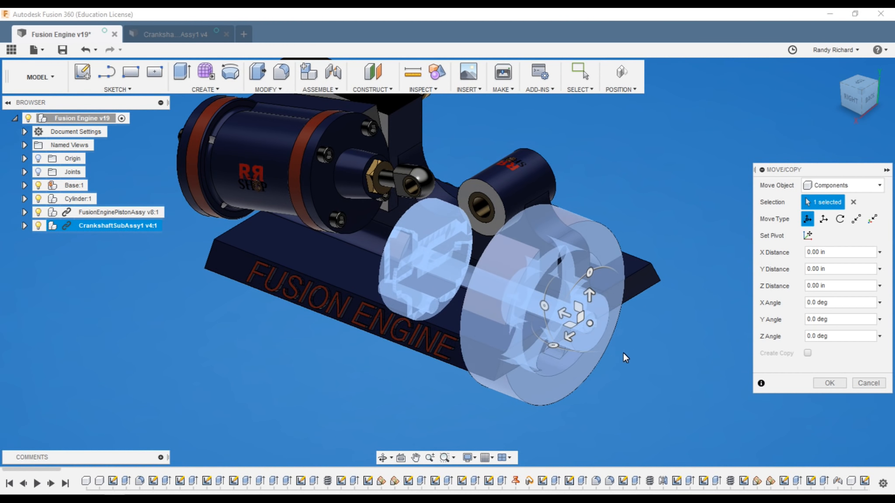
drag(553, 347, 637, 342)
scroll(470, 376, down, 2)
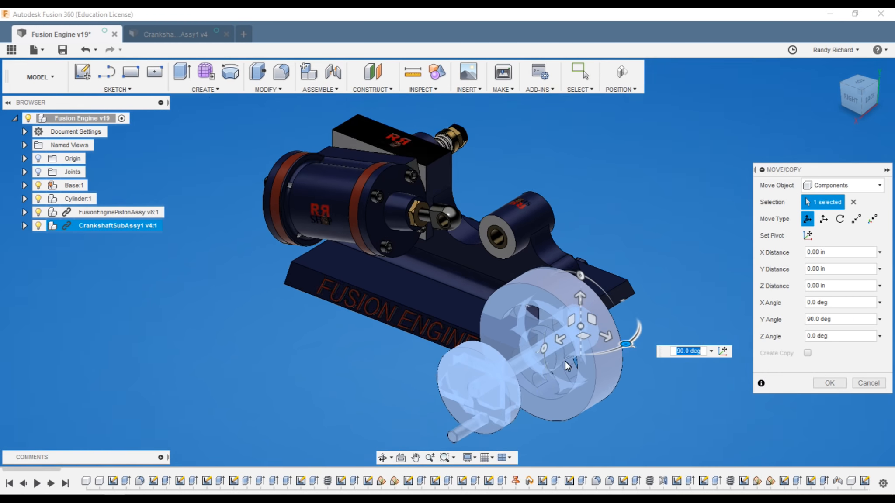
- Move the crankshaft sub-assembly clear above the base, about 3.20 in along Y and -0.90 in along X
scroll(535, 334, down, 2)
mouse_move(497, 342)
mouse_down()
mouse_move(619, 296)
mouse_move(496, 342)
mouse_move(585, 301)
mouse_move(541, 325)
mouse_move(559, 311)
mouse_up()
drag(569, 265, 546, 124)
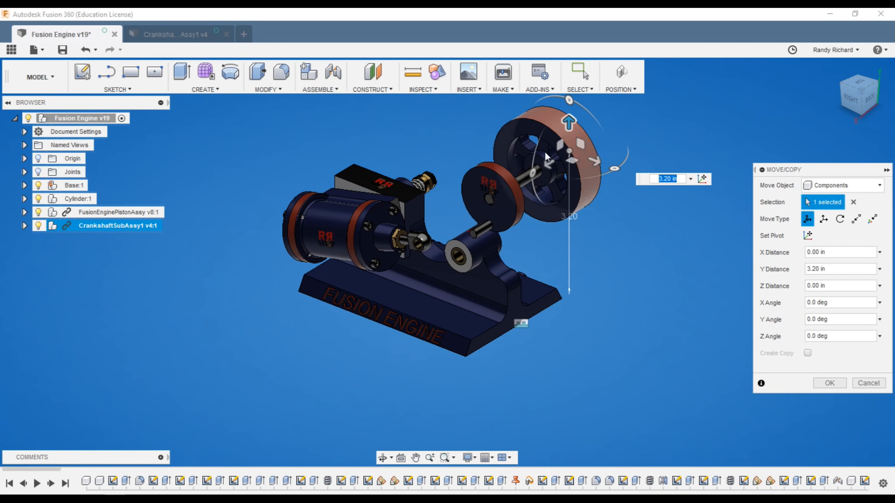
drag(591, 159, 552, 159)
scroll(517, 313, down, 3)
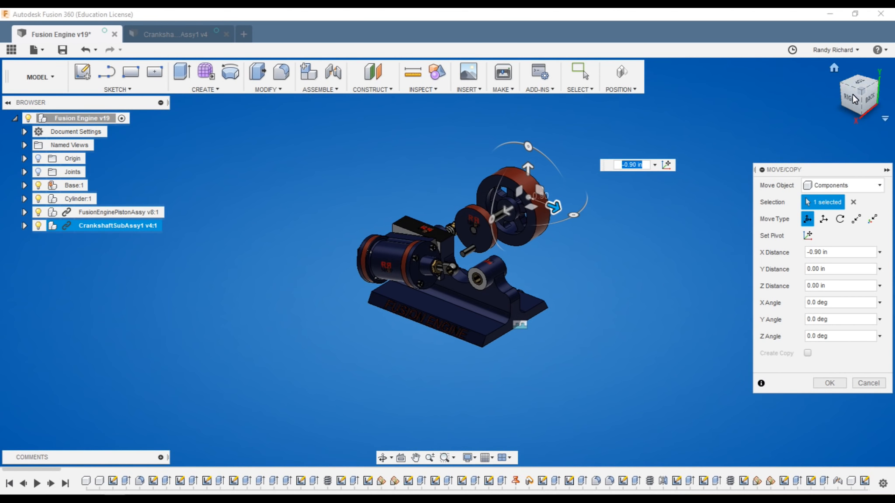
- Set the move type to Point to Point and pick the shaft centre on the crankweb's inner face as the origin point
drag(846, 93, 752, 102)
scroll(416, 260, up, 5)
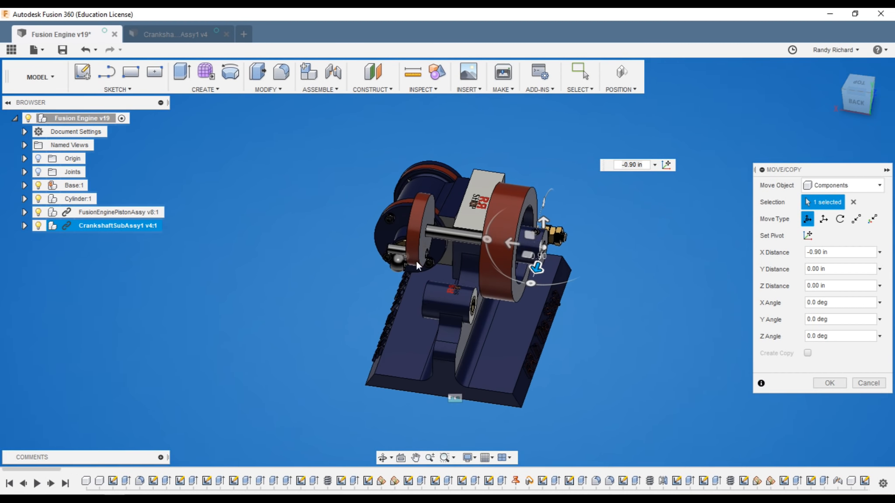
click(857, 219)
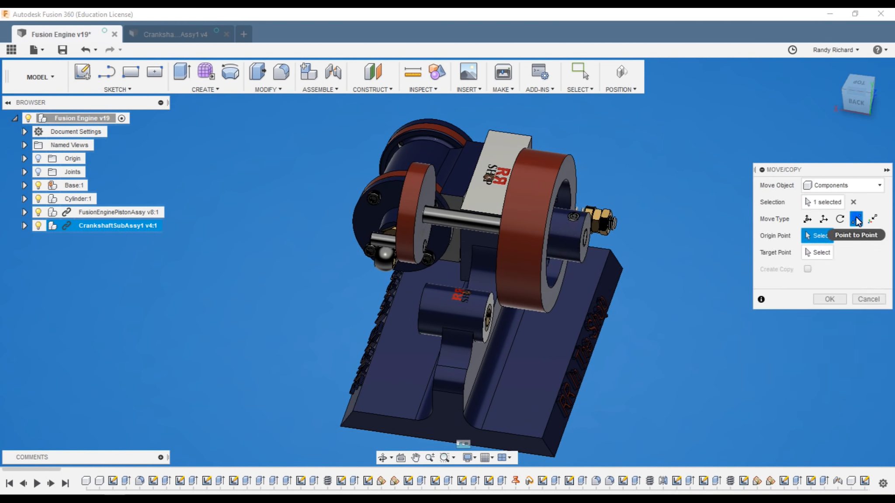
scroll(455, 178, up, 5)
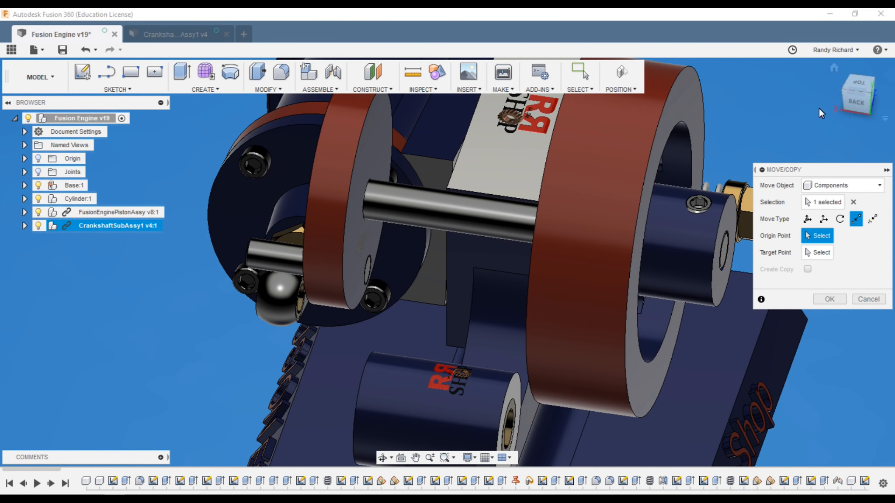
shift+middle_drag(389, 186, 358, 115)
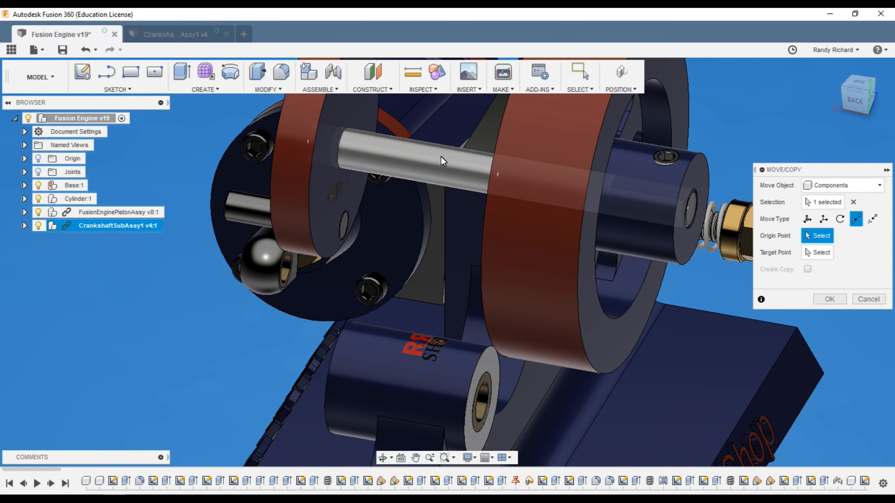
scroll(347, 162, up, 3)
scroll(353, 227, down, 3)
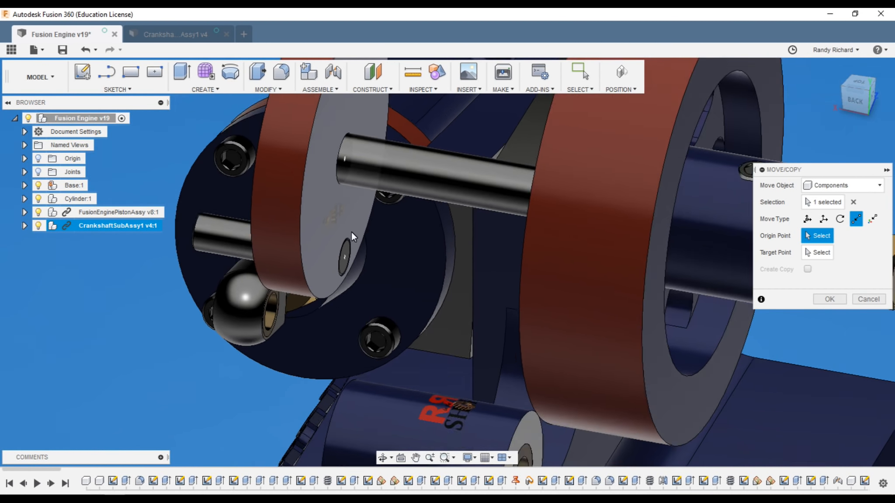
scroll(357, 105, up, 2)
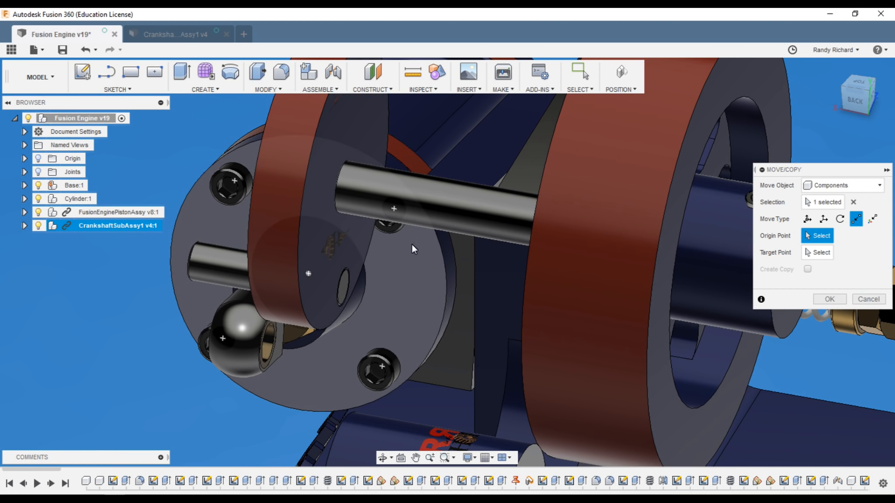
click(343, 188)
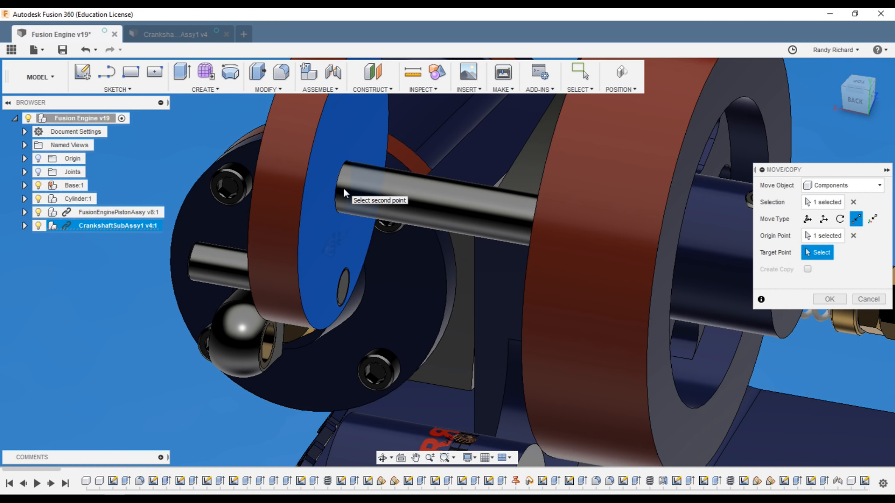
- Pick the bore centre on the crankweb-side end of the base's bearing boss as the target point and complete the move
scroll(496, 206, down, 3)
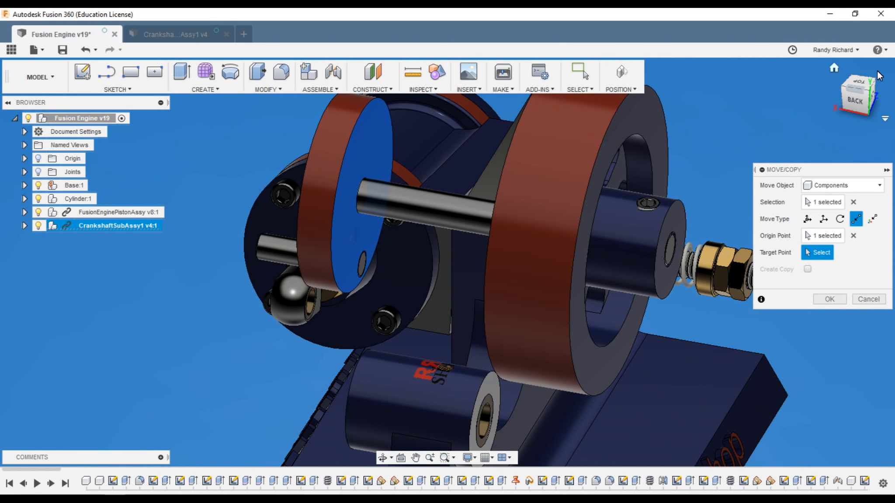
drag(893, 99, 38, 91)
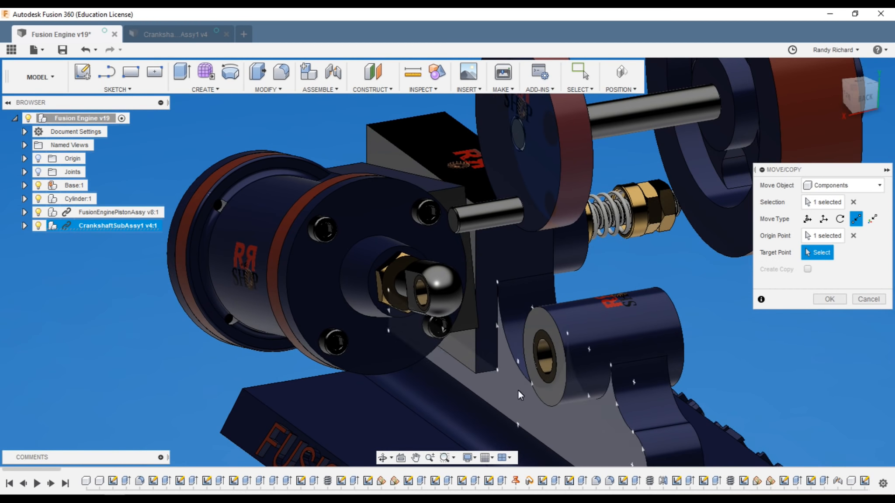
scroll(519, 392, down, 2)
scroll(522, 391, up, 4)
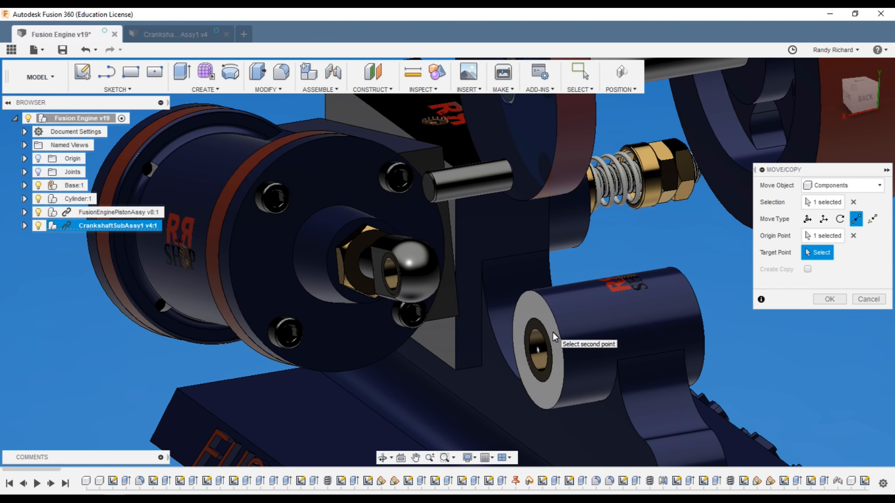
click(539, 351)
scroll(415, 363, down, 4)
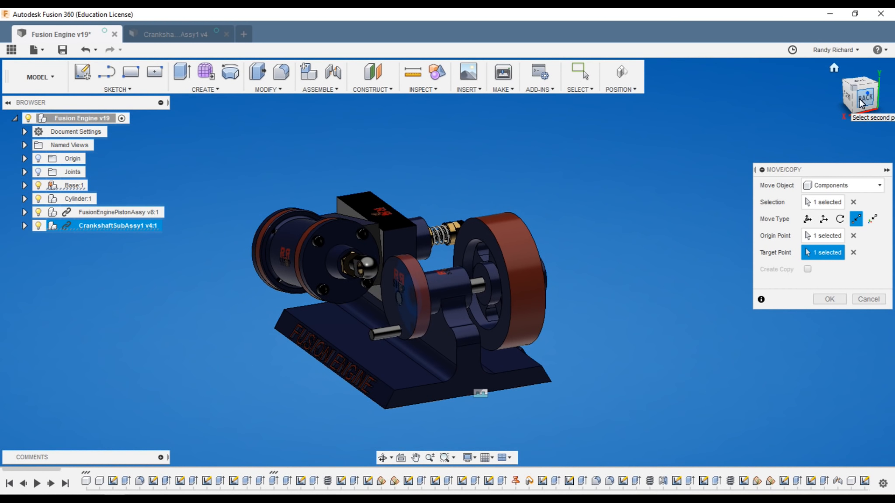
click(856, 86)
scroll(316, 281, up, 5)
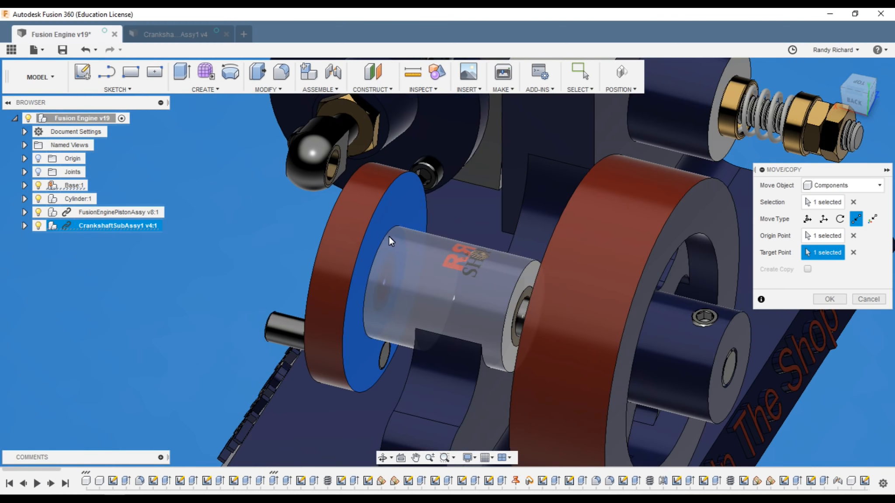
scroll(413, 255, down, 5)
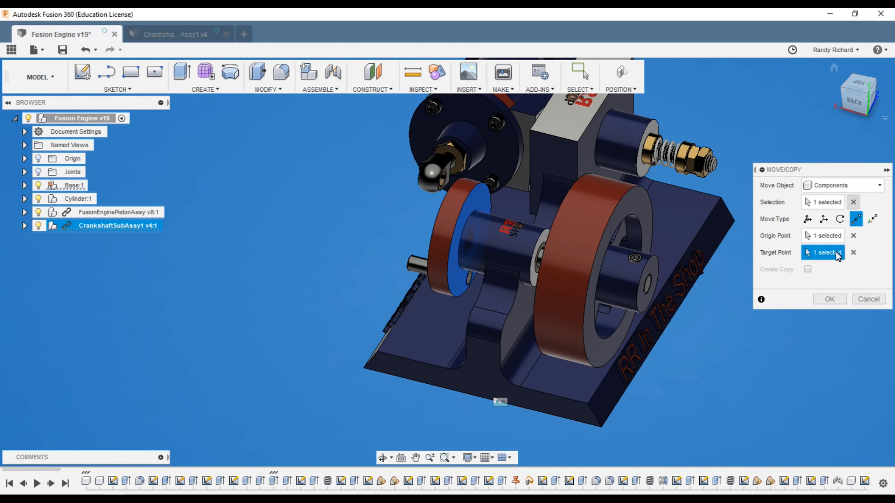
click(829, 300)
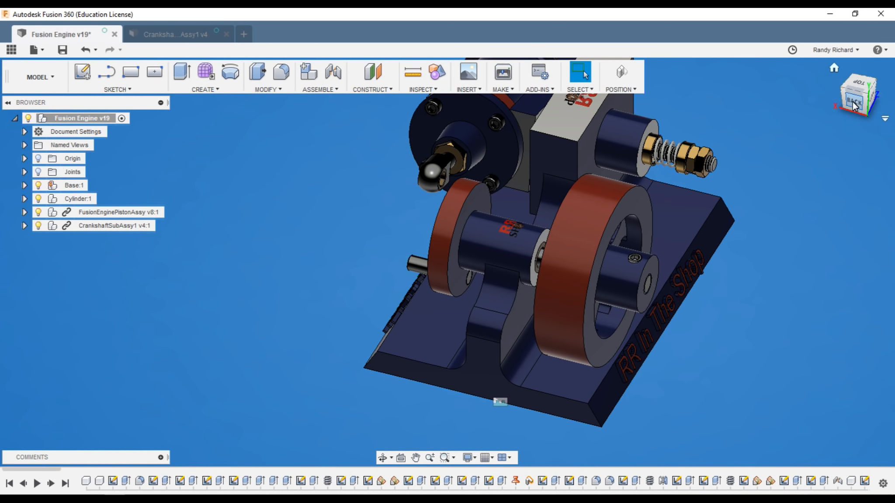
- In the Back view, swing the cylinder and piston assembly down so the rod end sits close to the crankpin
click(854, 104)
scroll(438, 144, up, 4)
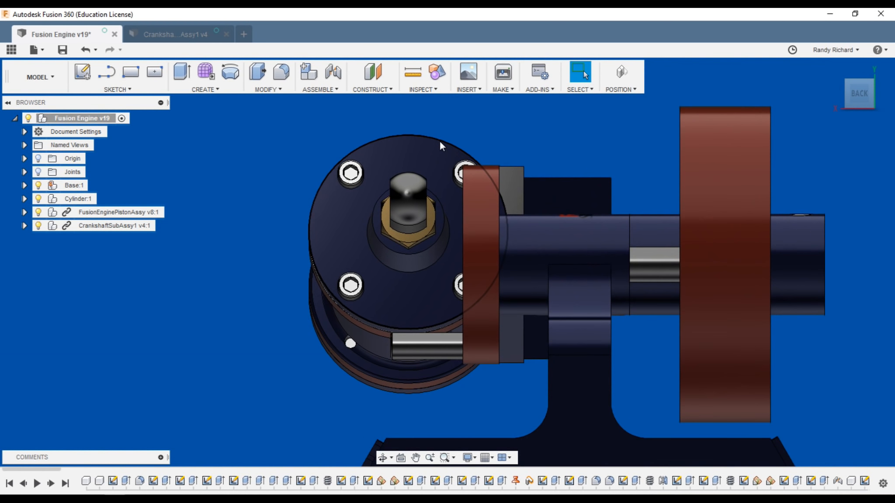
scroll(440, 141, down, 3)
drag(408, 147, 415, 223)
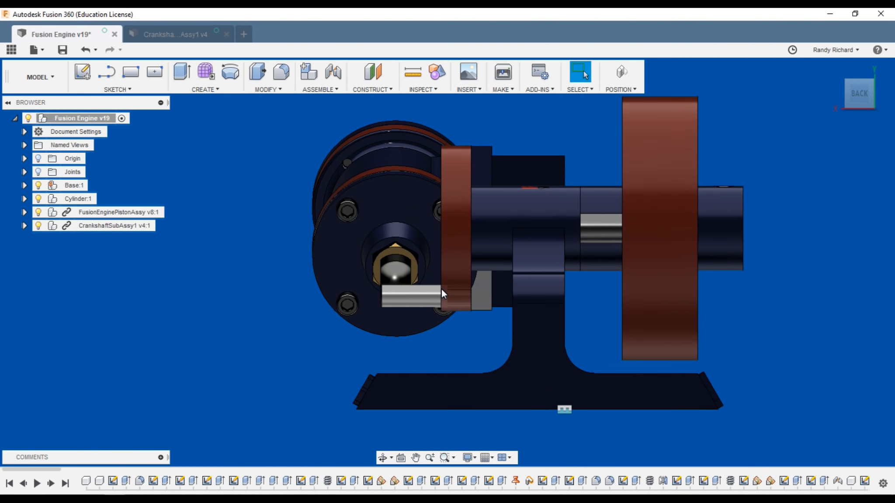
scroll(440, 291, up, 3)
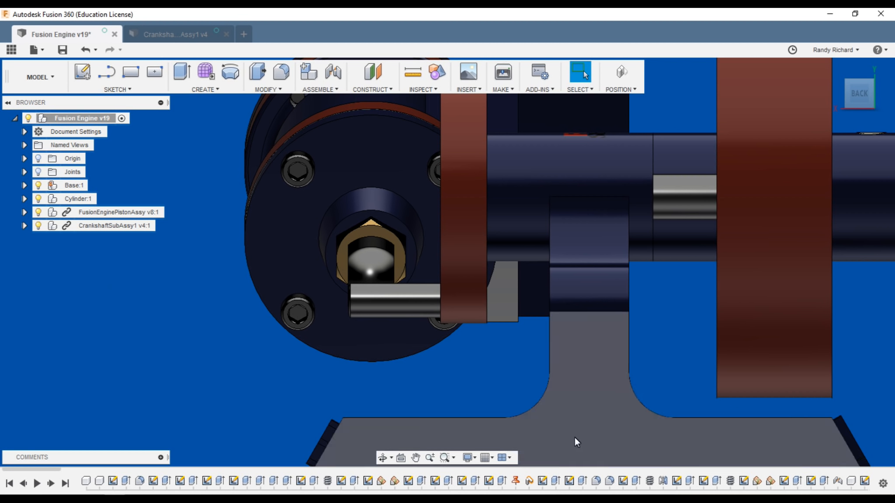
scroll(279, 374, down, 5)
mouse_move(856, 94)
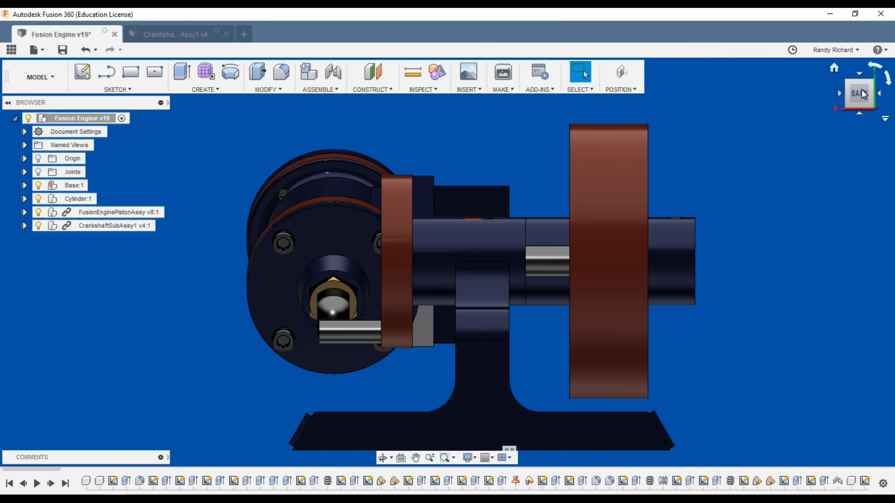
- Capture the component positions and start a joint from the shaft centre on the crankweb's inner face to the base's bearing bore centre
drag(861, 94, 834, 93)
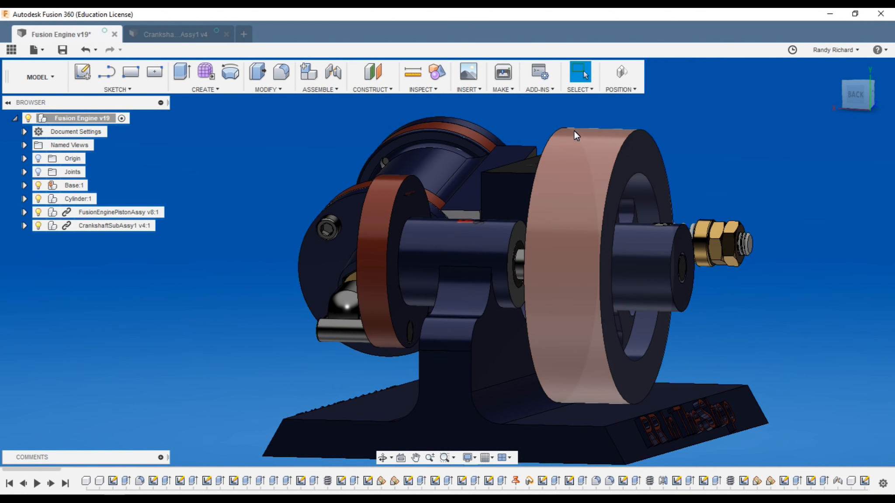
click(333, 74)
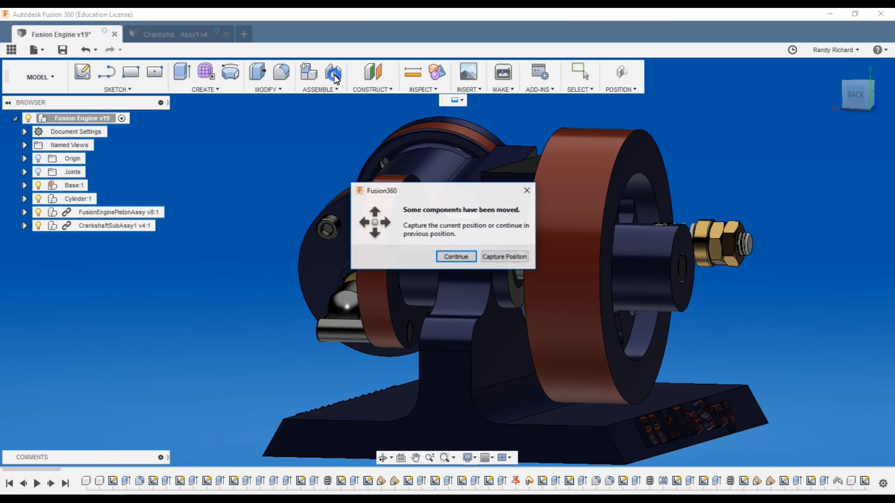
click(504, 257)
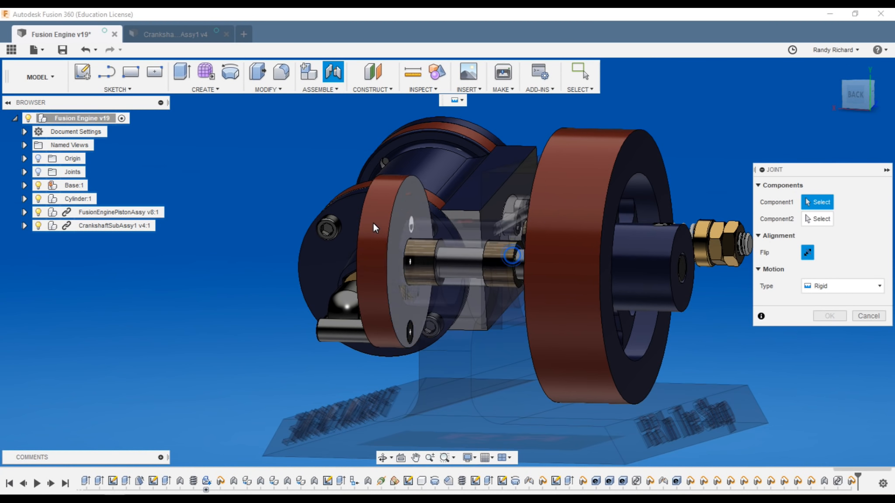
scroll(389, 210, up, 3)
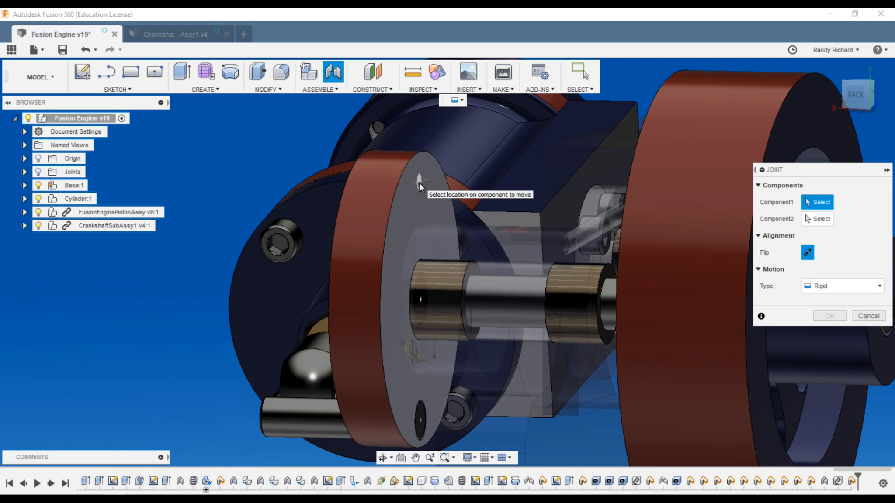
click(420, 302)
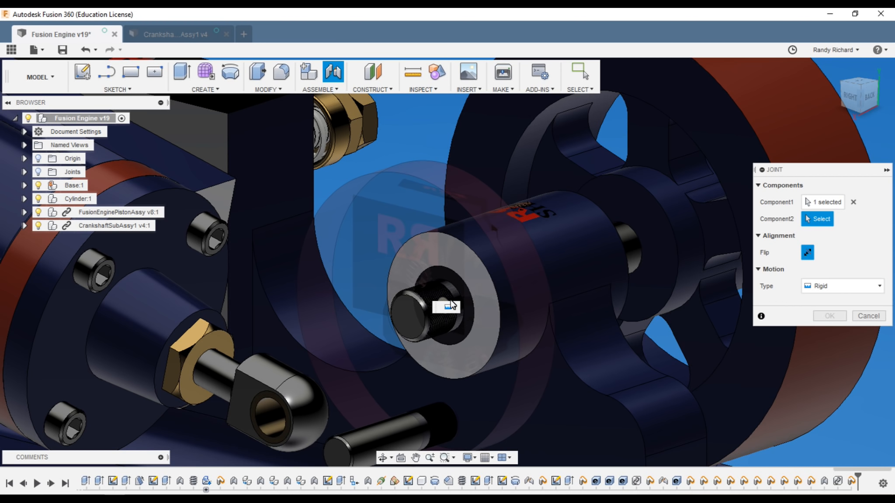
drag(441, 306, 467, 339)
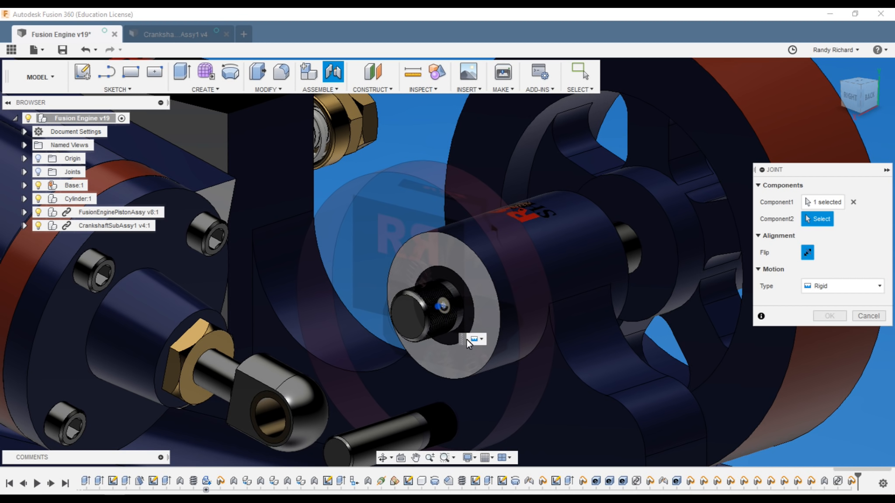
click(445, 306)
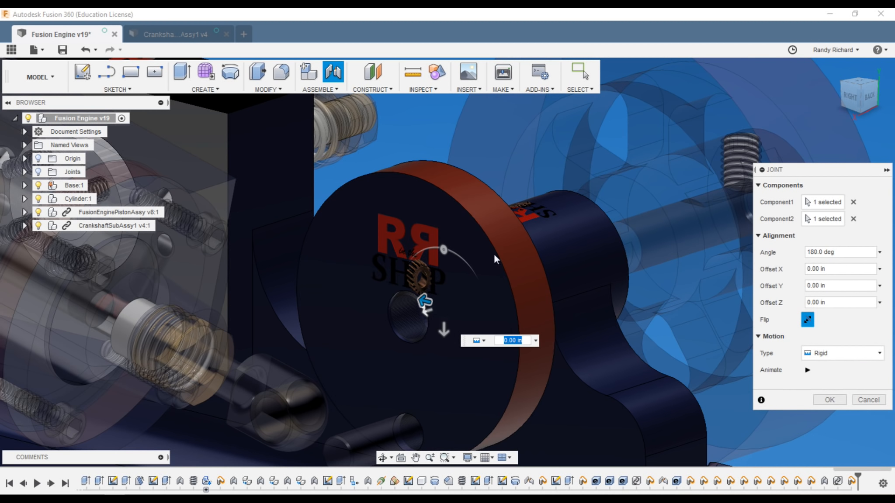
- Set the crankshaft joint to Revolute motion with a Z offset of 0.10 in and create it
click(835, 355)
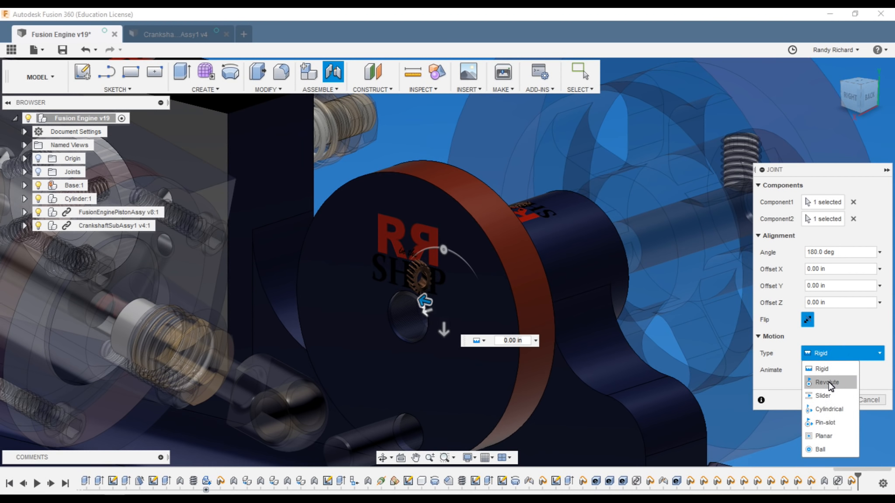
click(829, 384)
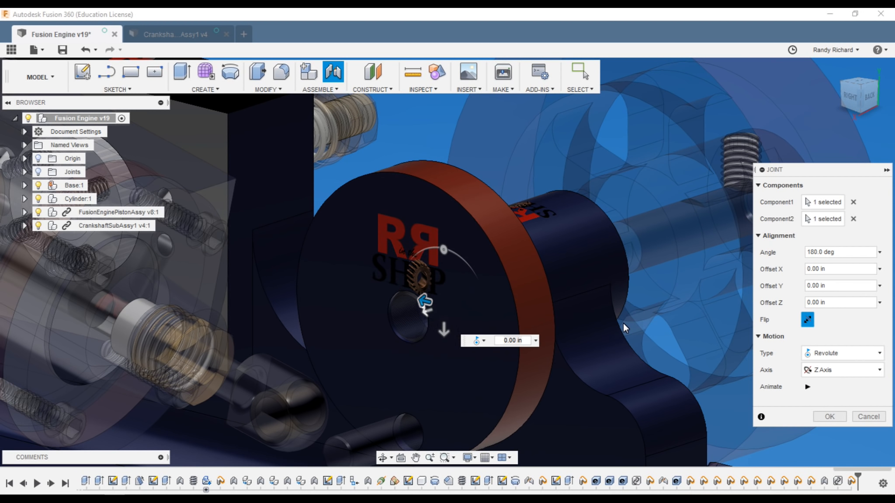
scroll(421, 233, down, 4)
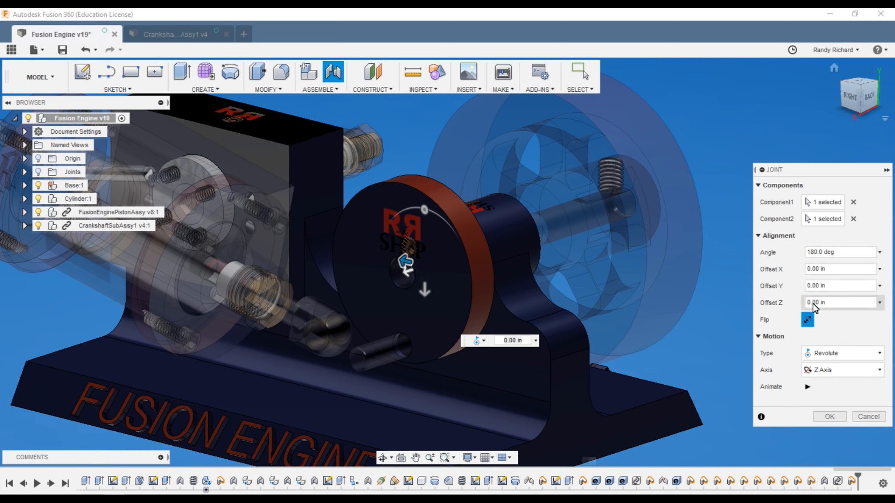
click(868, 96)
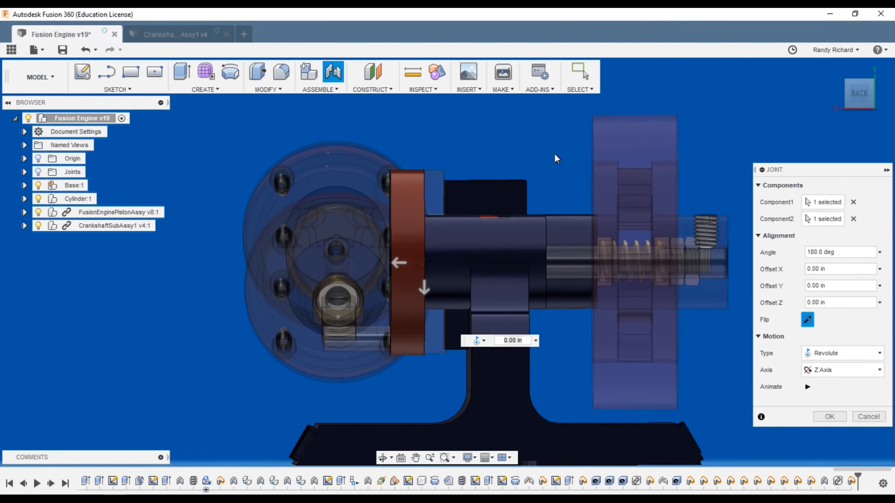
scroll(475, 186, up, 3)
drag(372, 306, 343, 299)
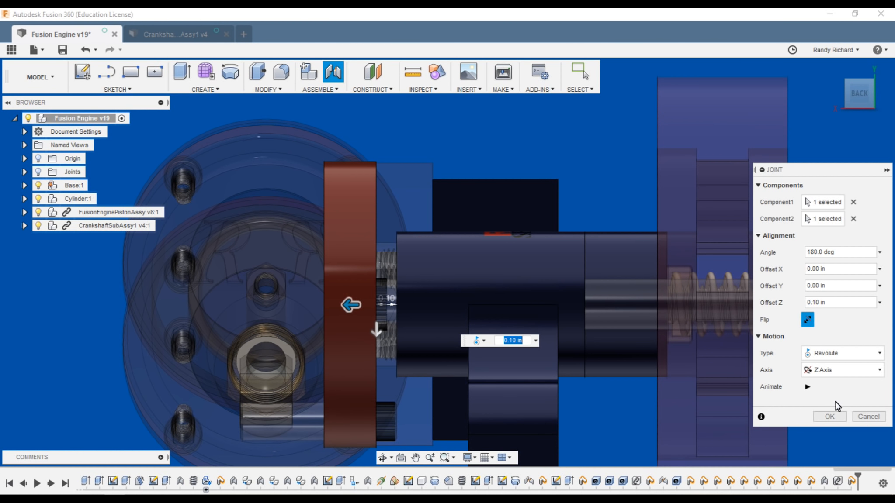
click(829, 417)
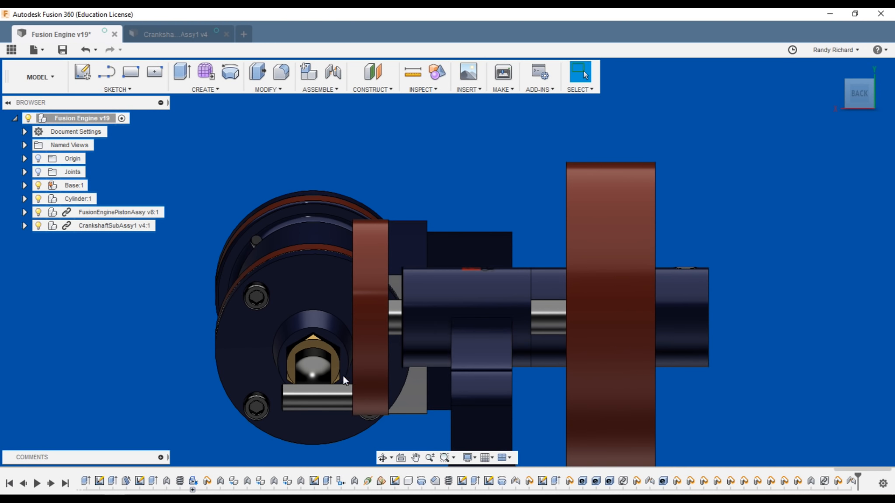
- Edit the crankshaft's revolute joint and increase its Z offset to move the crankweb slightly farther from the bearing boss
scroll(323, 382, up, 2)
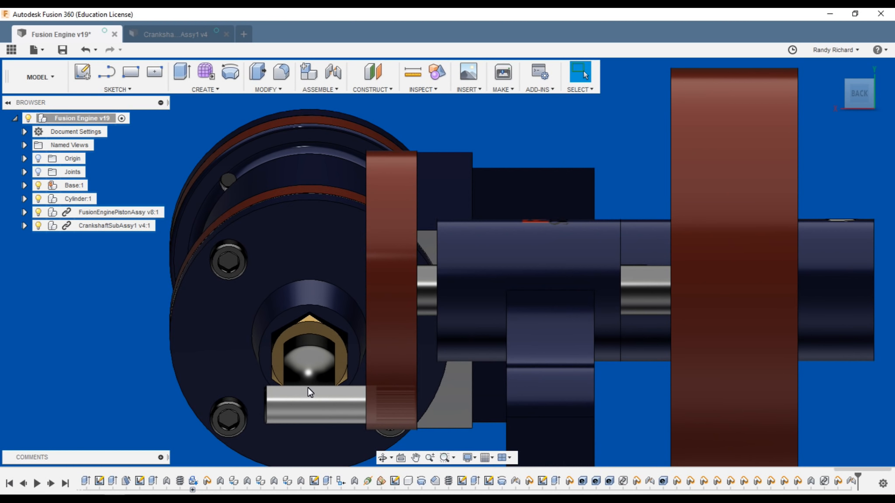
right_click(854, 479)
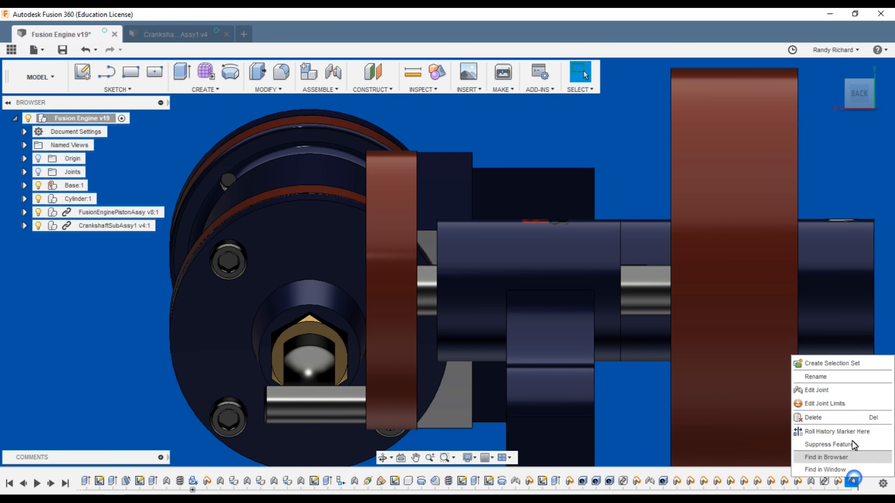
click(834, 389)
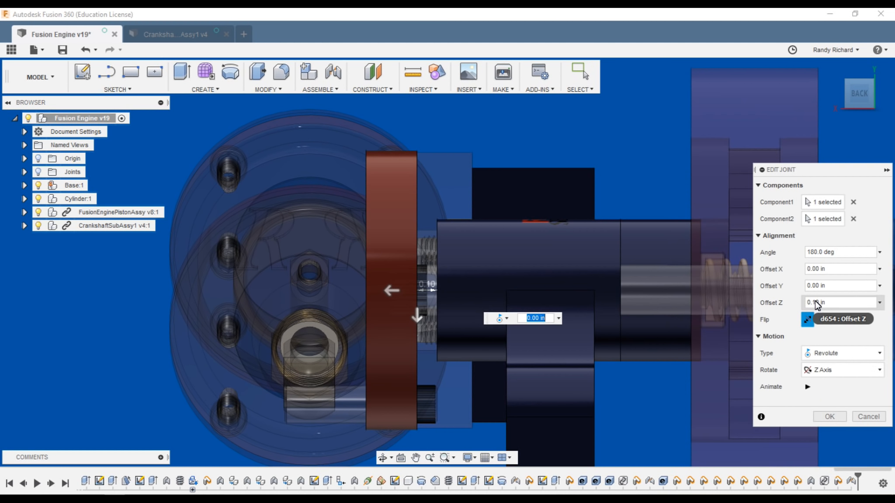
click(816, 303)
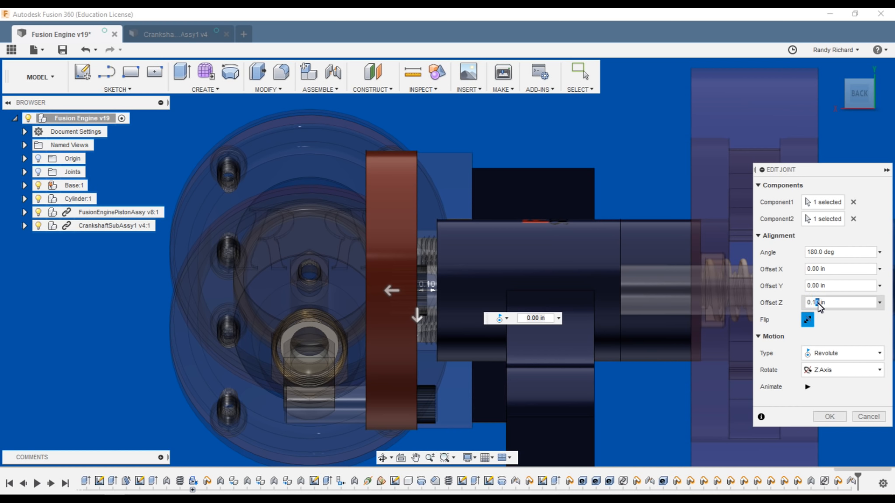
click(837, 414)
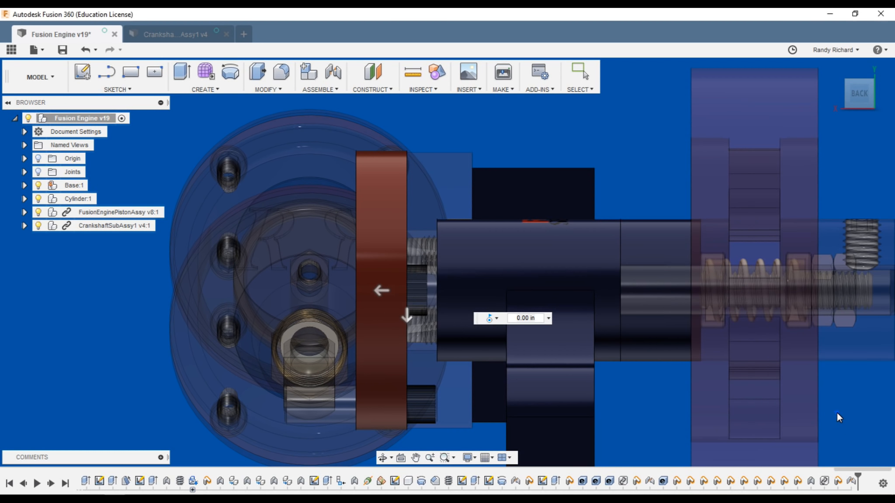
- Rotate the flywheel and crankweb by hand to check the crankshaft's motion in the base bearing
scroll(367, 286, down, 2)
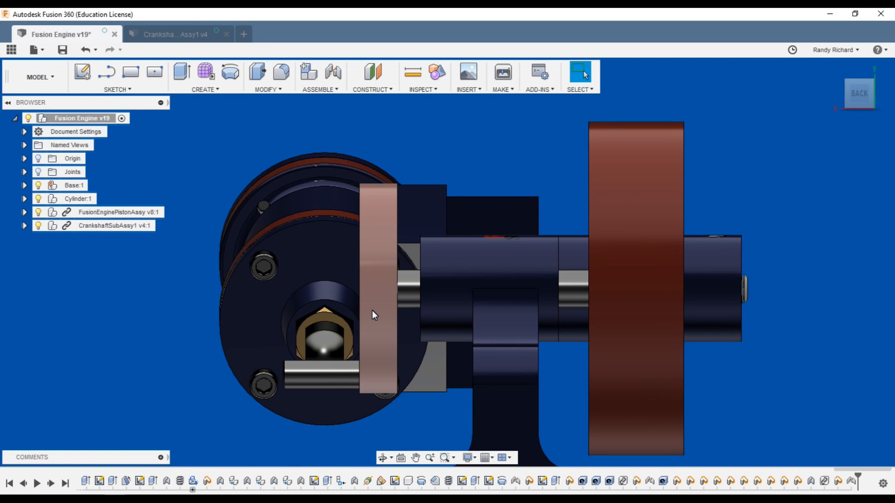
scroll(371, 311, down, 2)
click(847, 81)
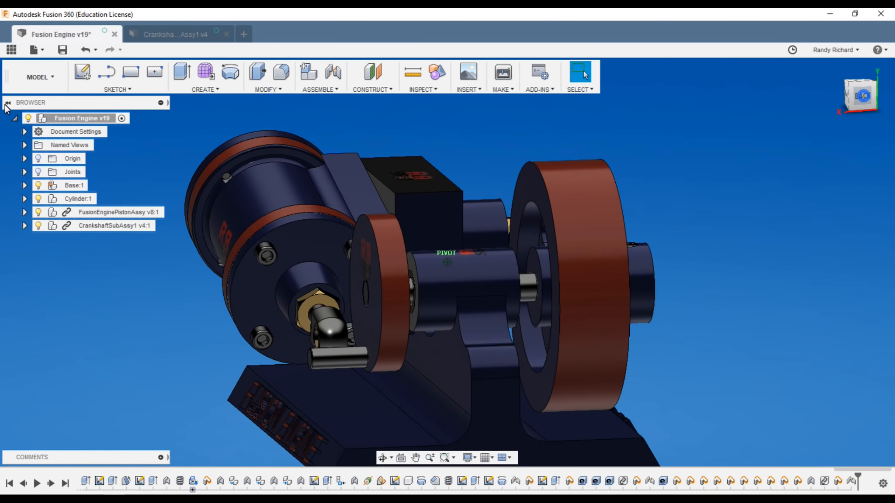
shift+middle_drag(27, 103, 83, 104)
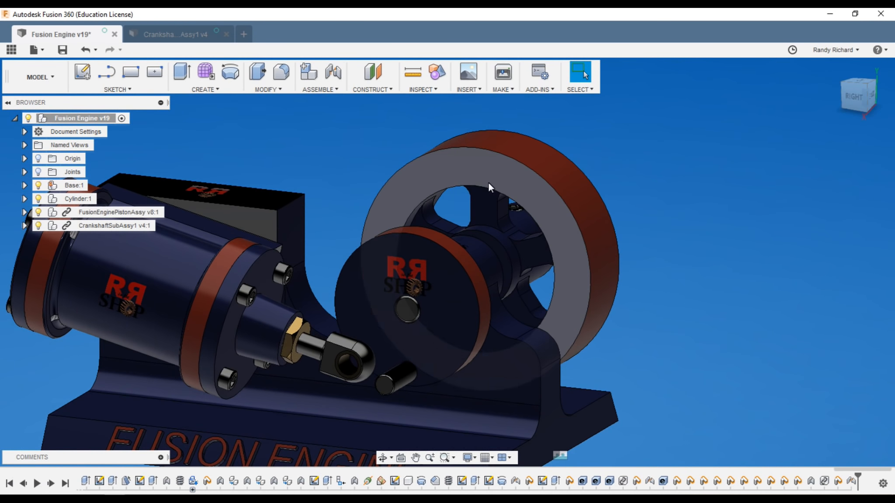
drag(531, 179, 583, 212)
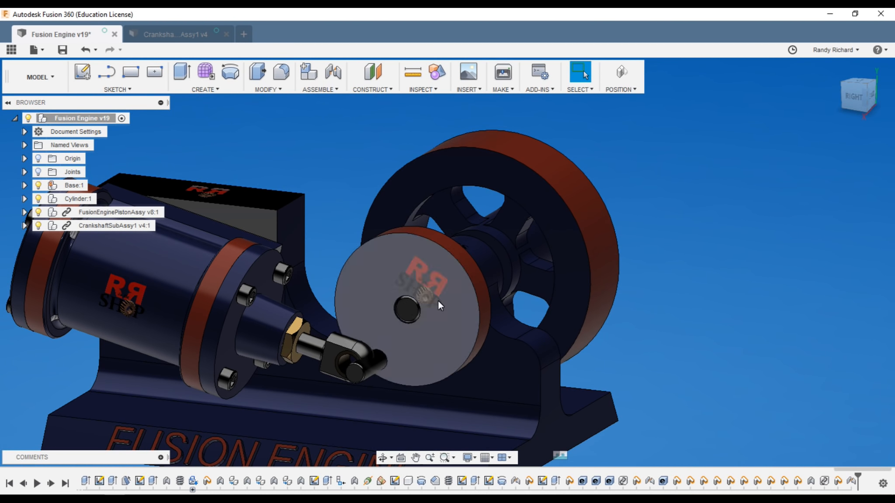
drag(438, 299, 459, 324)
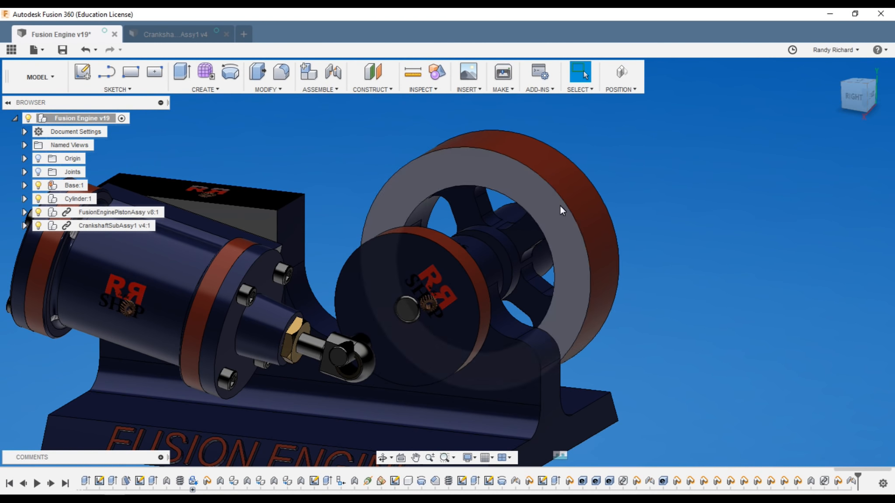
- Turn the crankshaft until its crankpin sits on the side of the crankweb farthest from the cylinder
scroll(563, 234, down, 3)
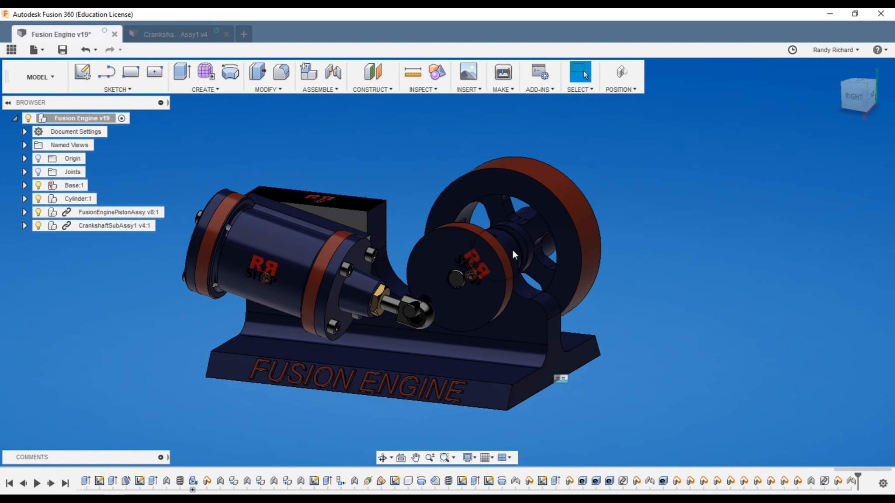
mouse_move(867, 108)
mouse_down()
mouse_move(838, 65)
mouse_move(854, 97)
mouse_move(872, 95)
mouse_up()
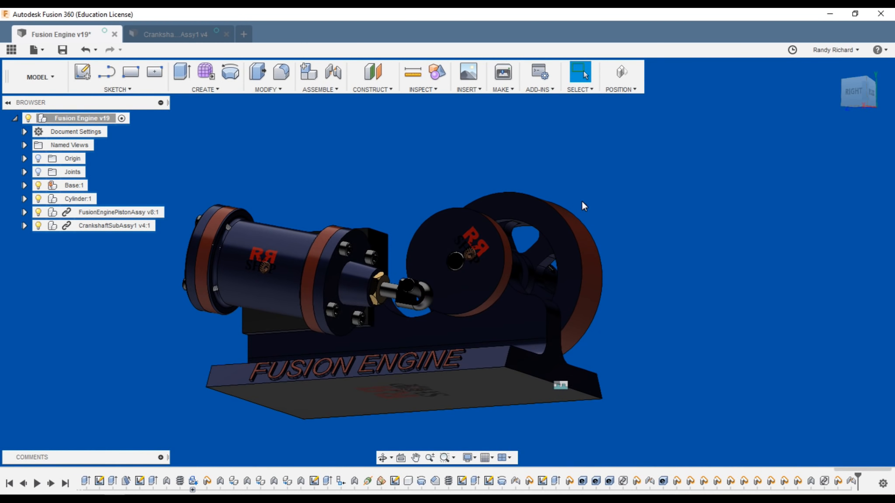
scroll(471, 223, up, 3)
drag(470, 321, 391, 312)
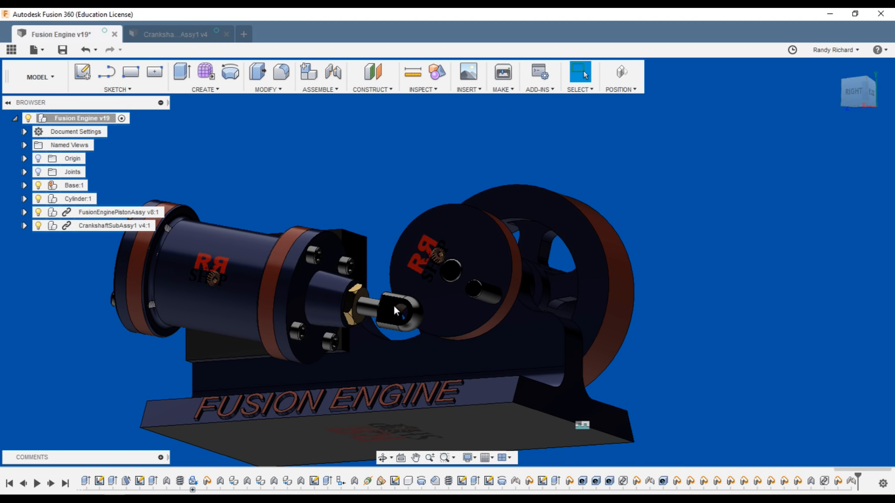
- Pull the piston rod out of the cylinder and swing the cylinder so the rod end sits beside the crankpin
drag(387, 308, 434, 323)
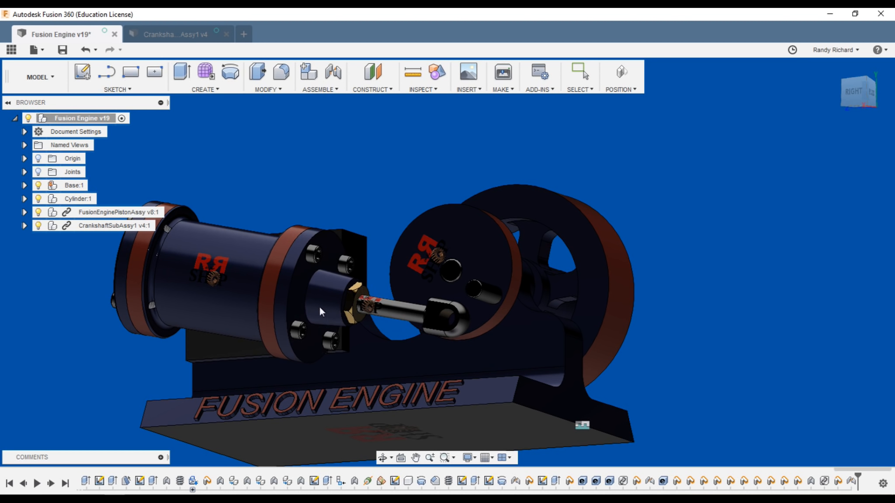
mouse_move(319, 306)
mouse_down()
mouse_move(313, 266)
mouse_move(327, 300)
mouse_move(329, 292)
mouse_up()
click(855, 93)
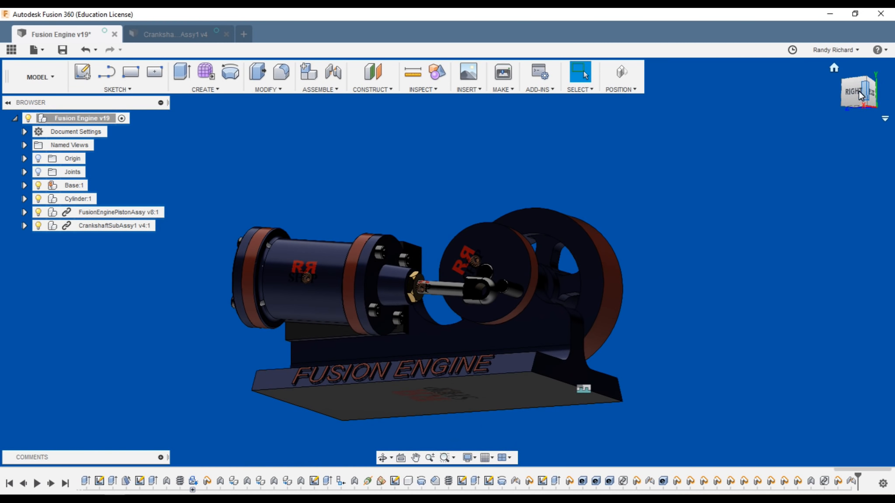
drag(858, 91, 837, 115)
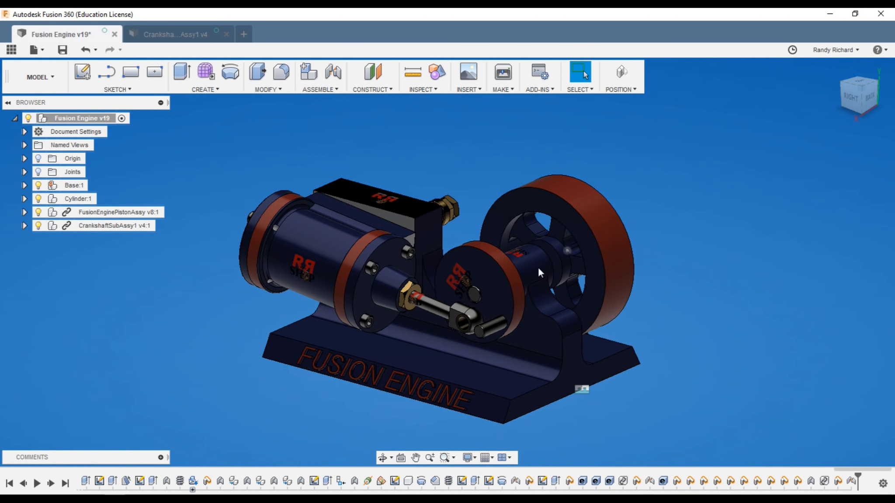
scroll(484, 324, up, 4)
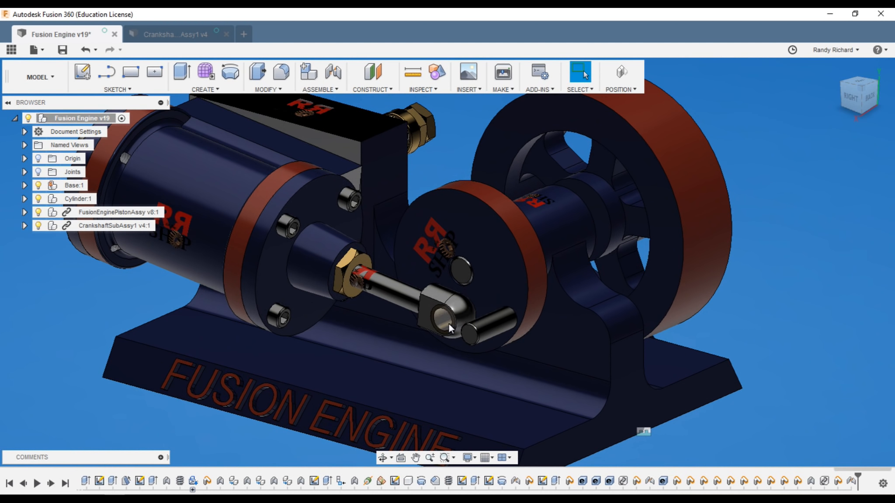
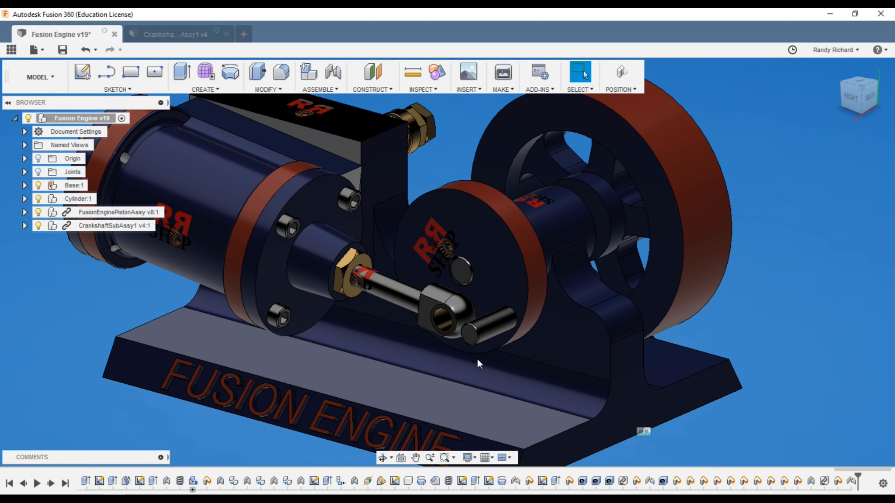
- Capture the moved components' position and join the piston rod end's bore to the crankpin's end face with a cylindrical joint
click(332, 73)
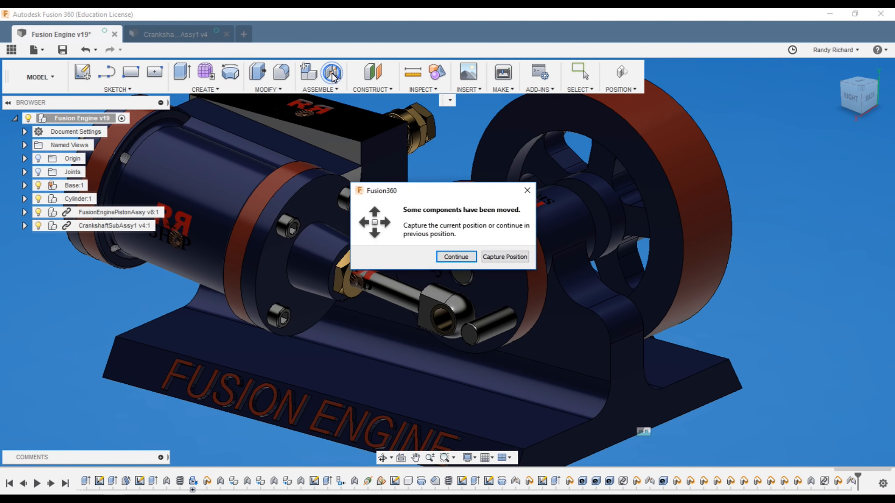
click(514, 256)
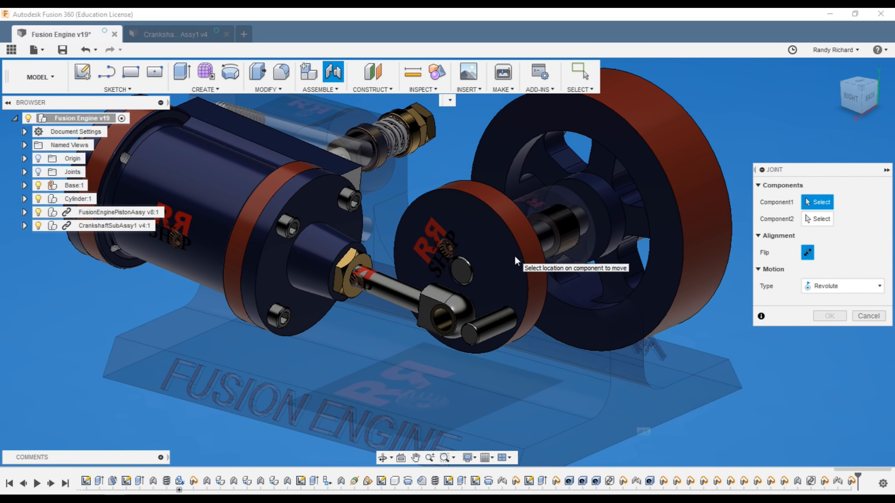
click(838, 292)
click(831, 342)
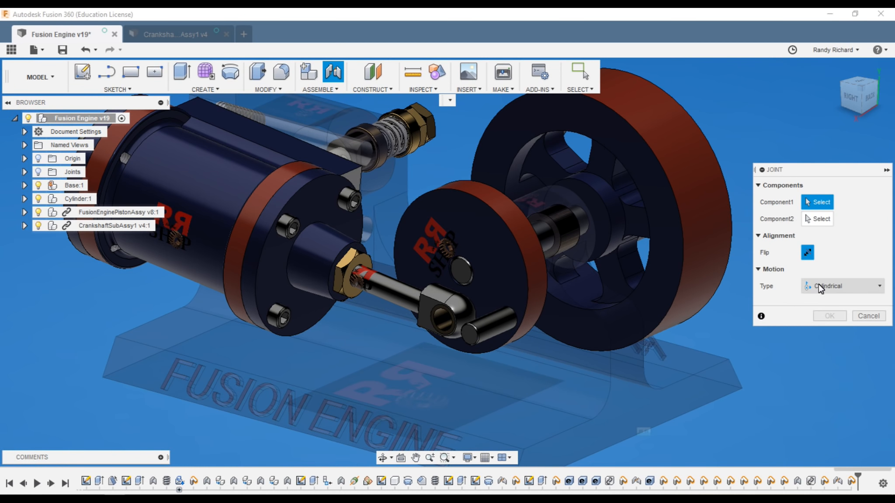
scroll(442, 322, up, 5)
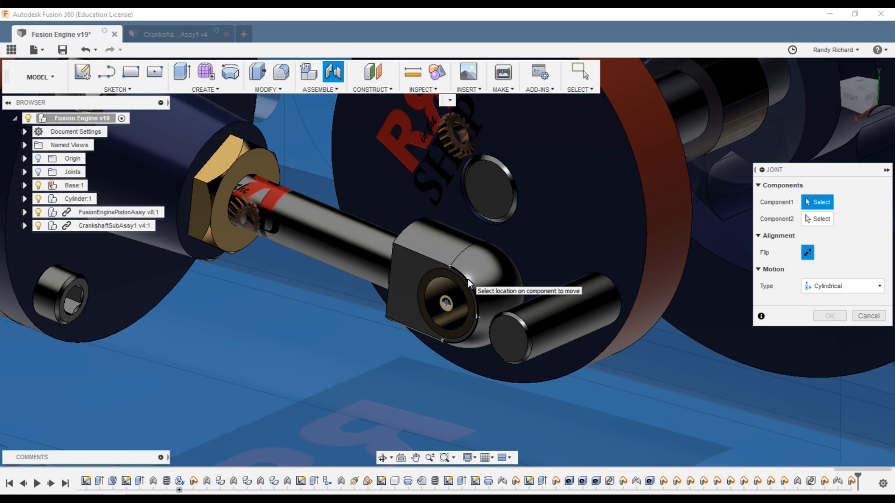
click(449, 305)
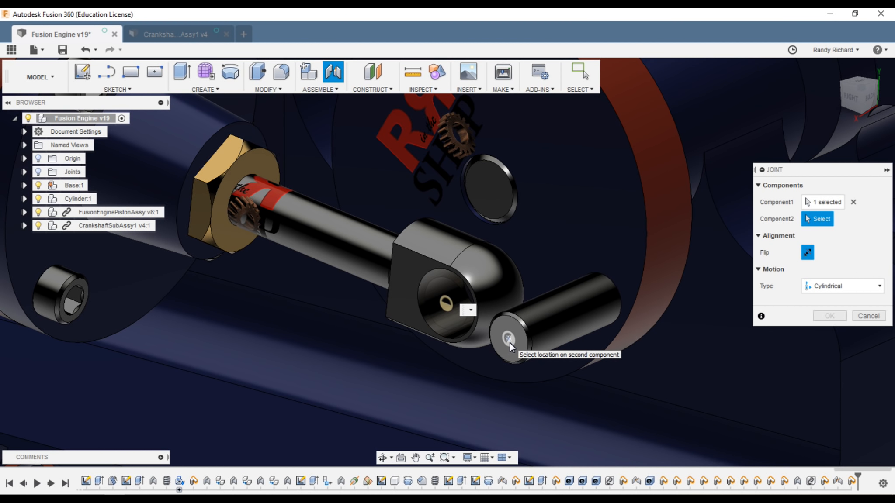
click(509, 343)
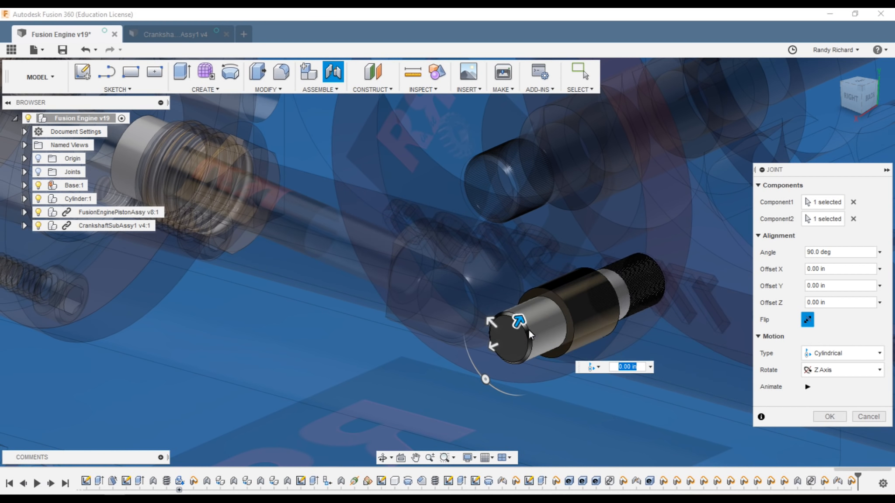
scroll(490, 312, down, 5)
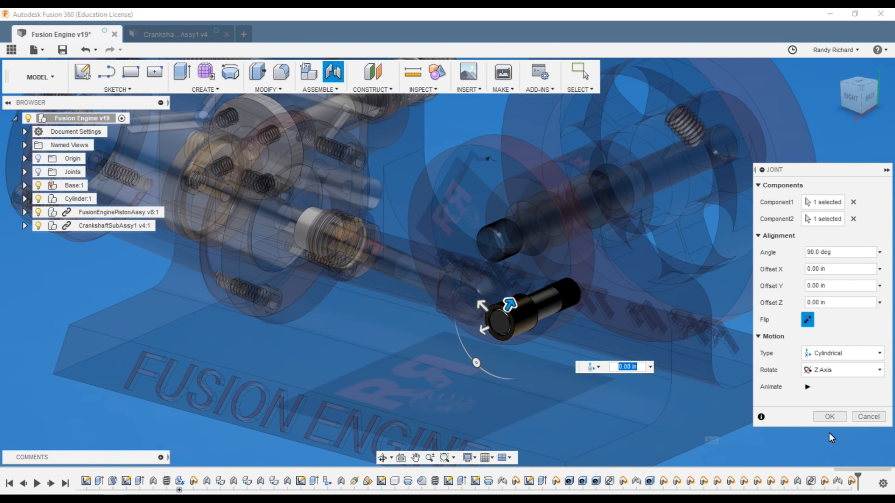
click(830, 416)
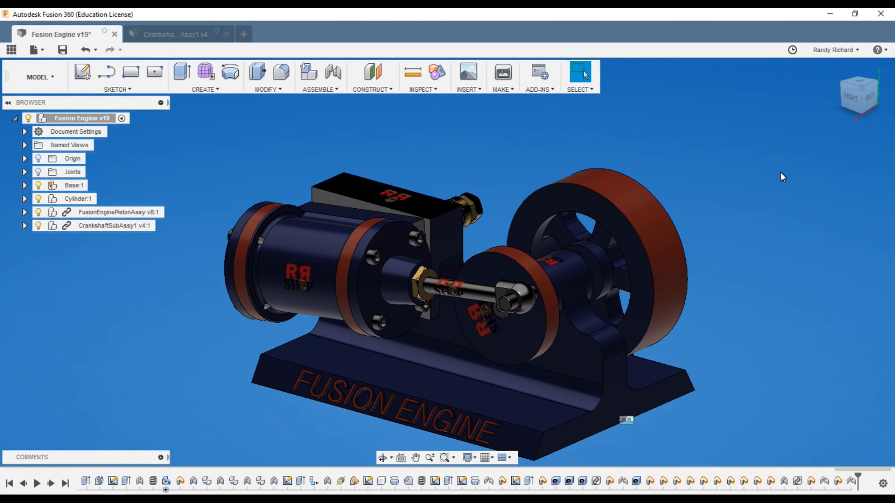
- Rotate the flywheel and crankweb by hand to check that the piston rod and cylinder follow the crankpin
drag(863, 92, 869, 105)
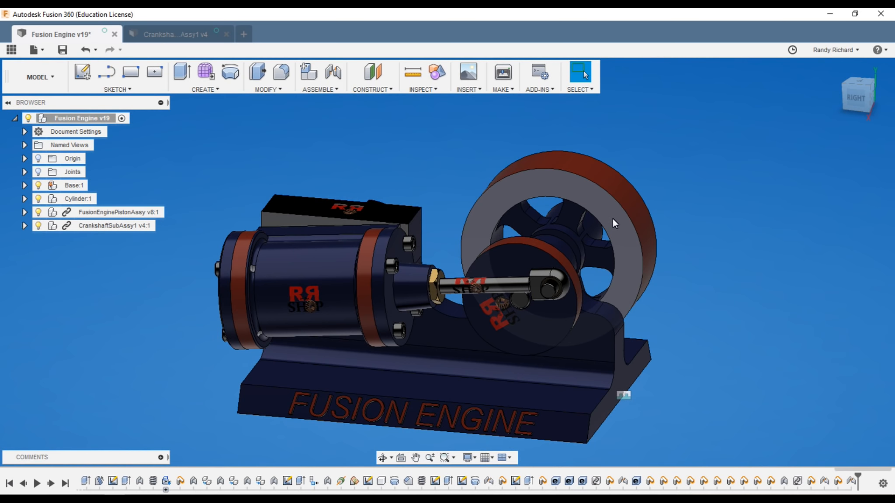
drag(605, 207, 517, 285)
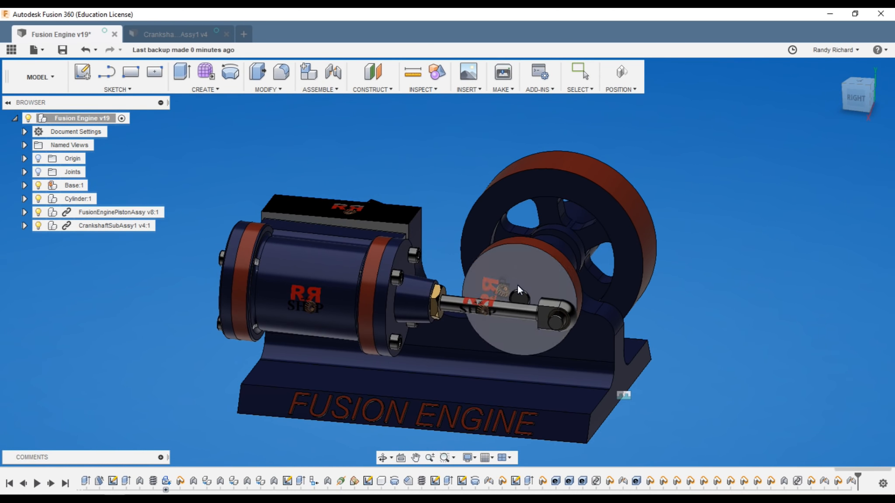
scroll(553, 247, down, 3)
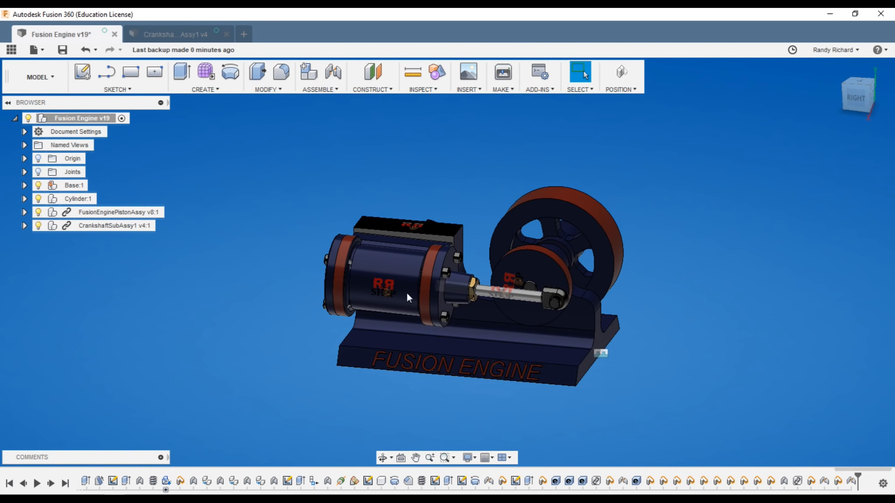
scroll(406, 292, up, 3)
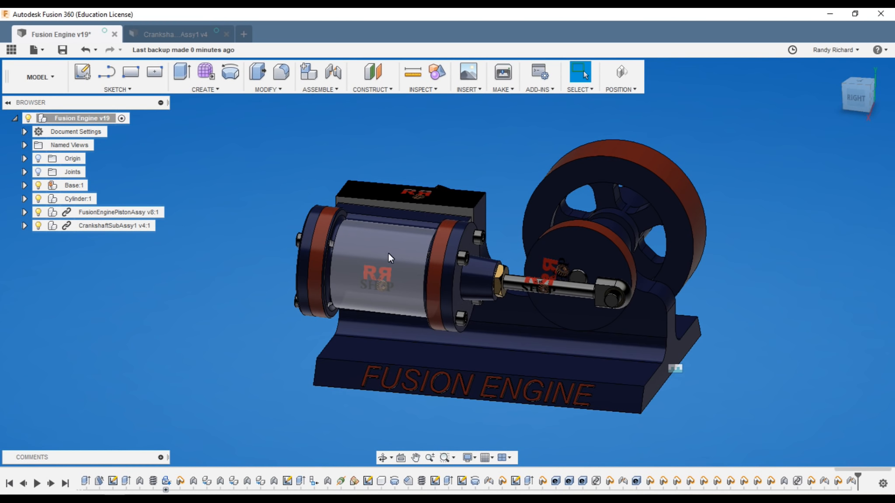
- Review the rotation limits of the CylBase joint without changing them
click(24, 172)
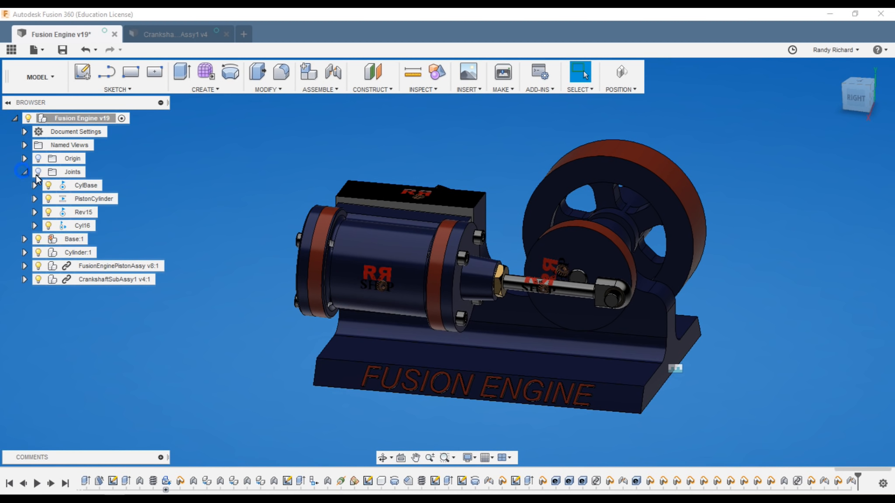
click(103, 188)
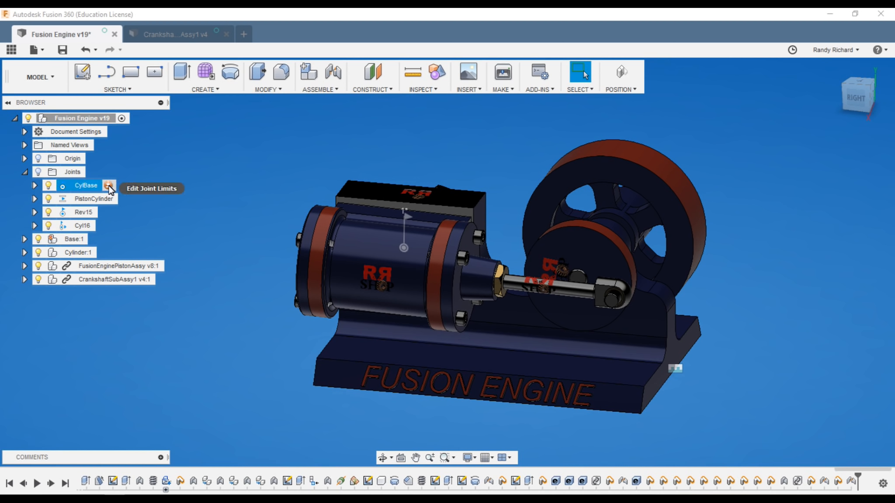
click(108, 186)
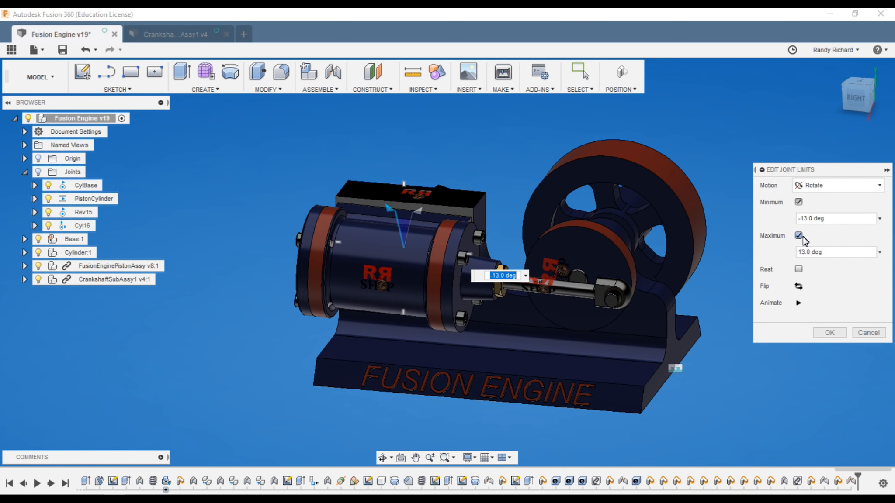
click(862, 333)
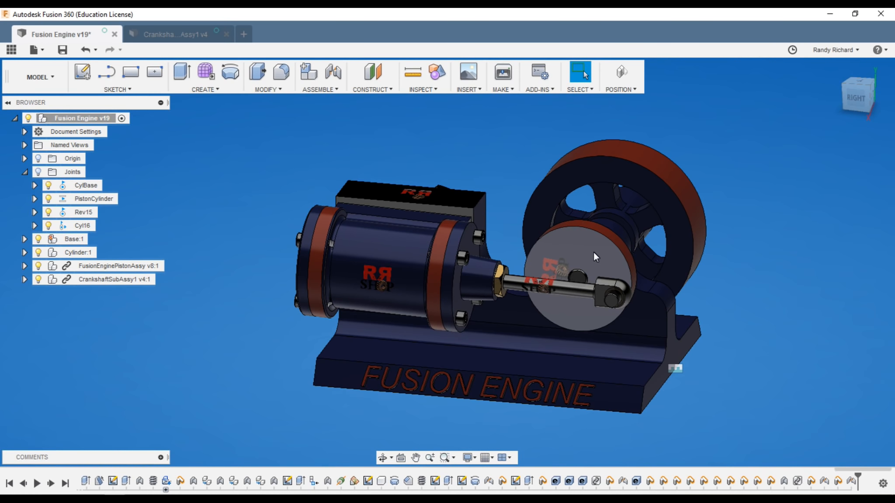
- Turn the crankweb by hand, viewed squarely from the right, until the crankpin sits closest to the cylinder
drag(597, 252, 570, 248)
drag(569, 321, 533, 286)
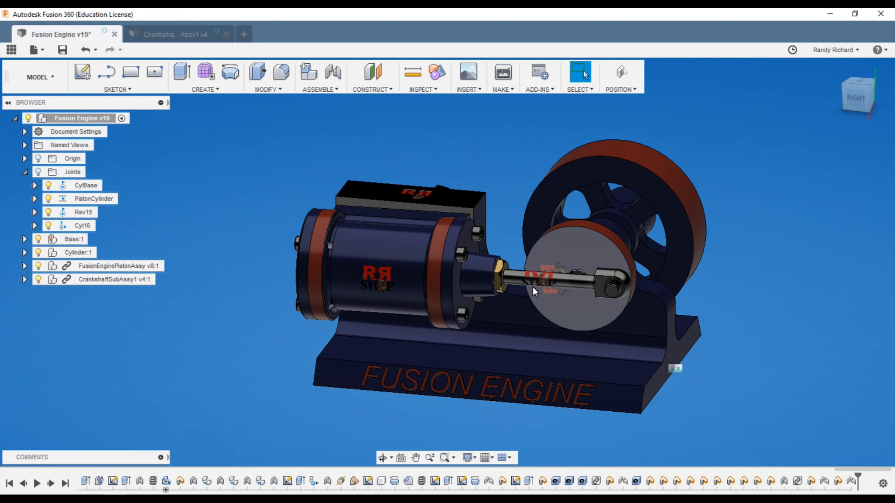
click(855, 99)
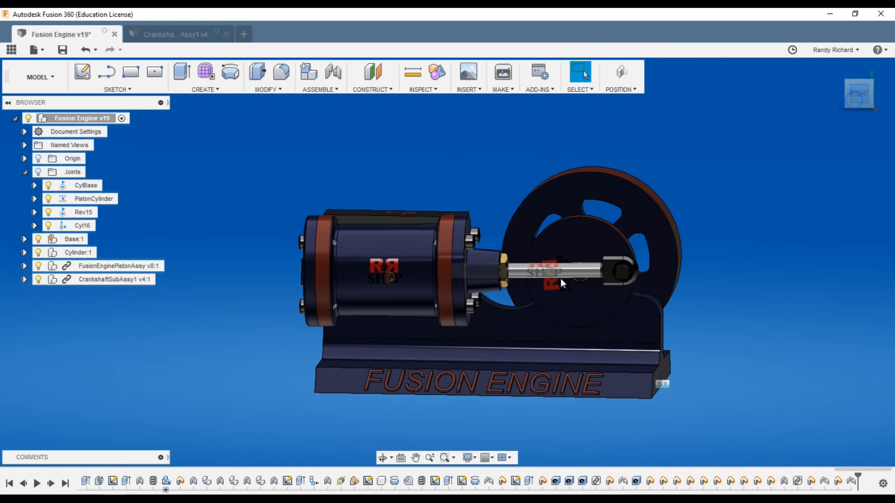
scroll(563, 276, up, 8)
drag(610, 229, 467, 312)
drag(599, 147, 512, 161)
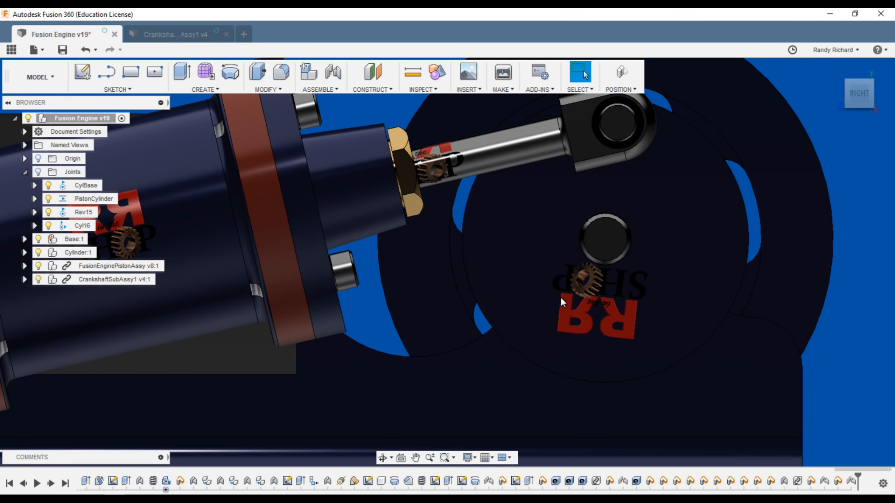
drag(626, 311, 652, 285)
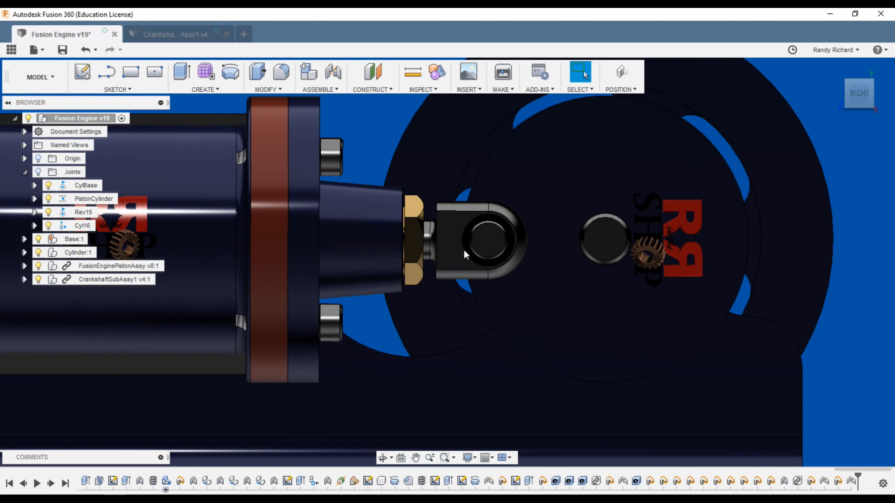
- Examine the clearance between the piston rod end and the brass gland nut while nudging the crank around its innermost position
scroll(420, 250, up, 5)
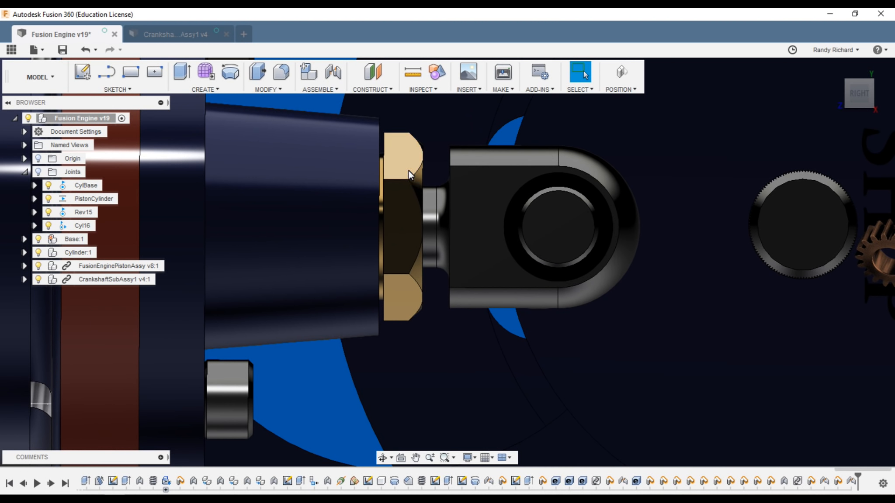
drag(395, 206, 405, 226)
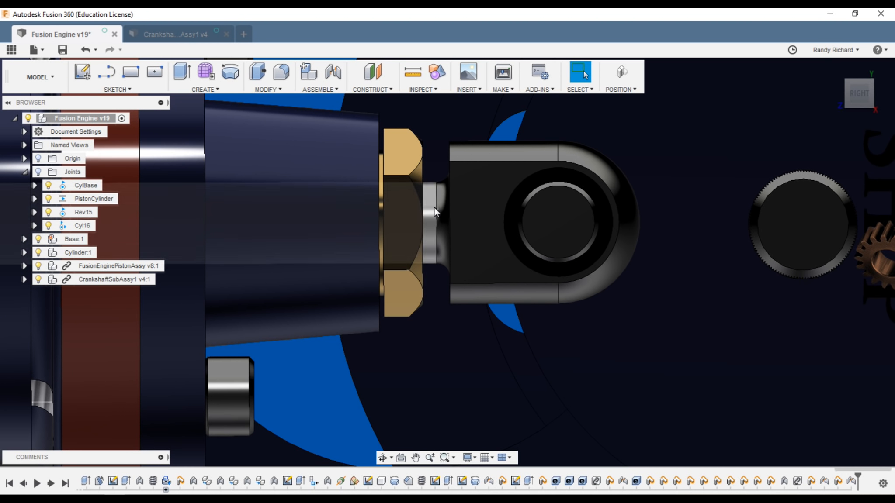
mouse_move(401, 244)
mouse_down()
mouse_move(459, 379)
mouse_move(414, 236)
mouse_up()
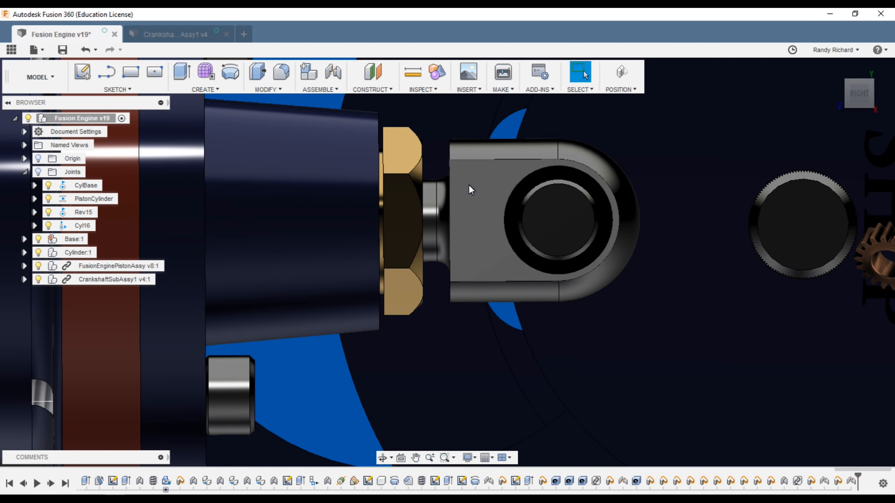
scroll(490, 288, down, 10)
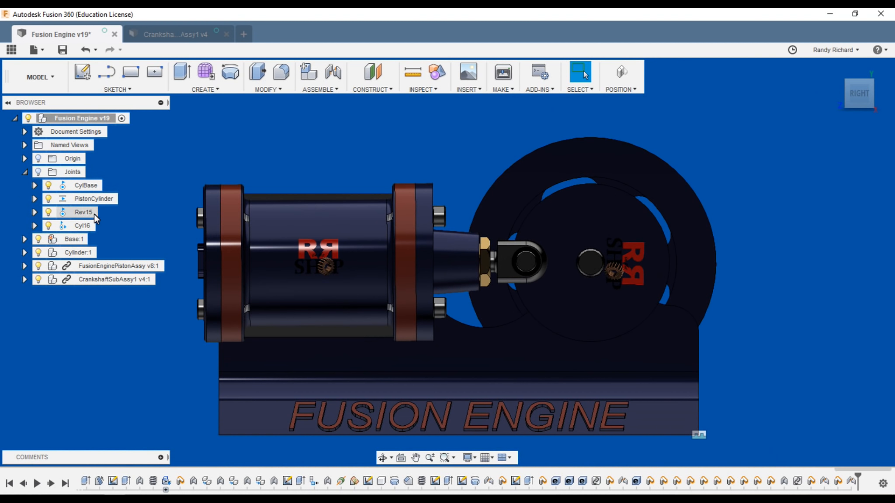
- Set the opacity of the Cylinder:1 component to 30% to expose the piston inside
click(27, 174)
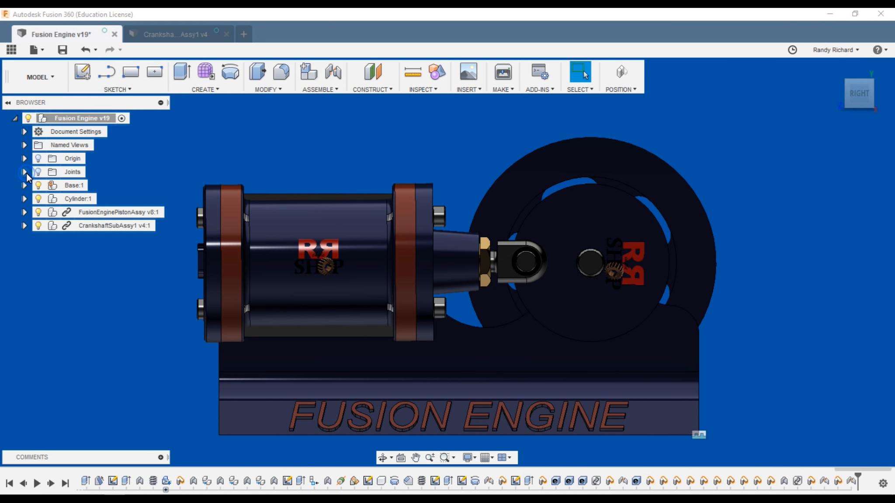
right_click(62, 200)
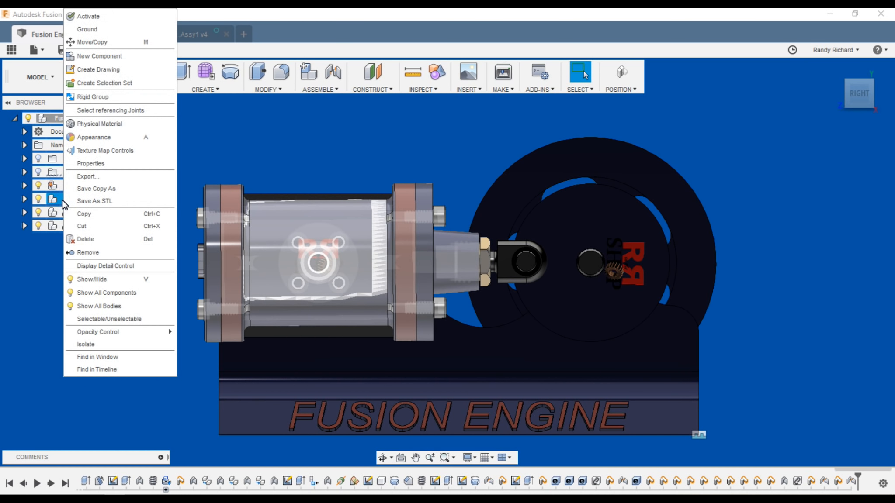
mouse_move(113, 337)
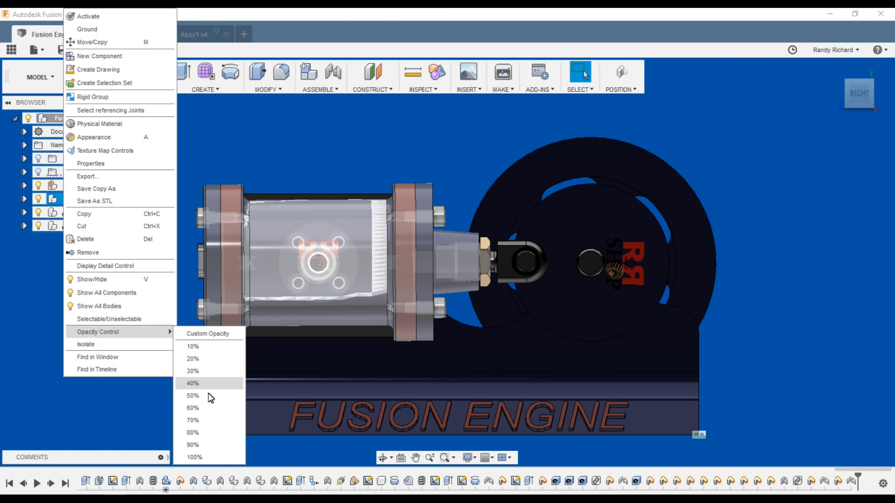
click(203, 373)
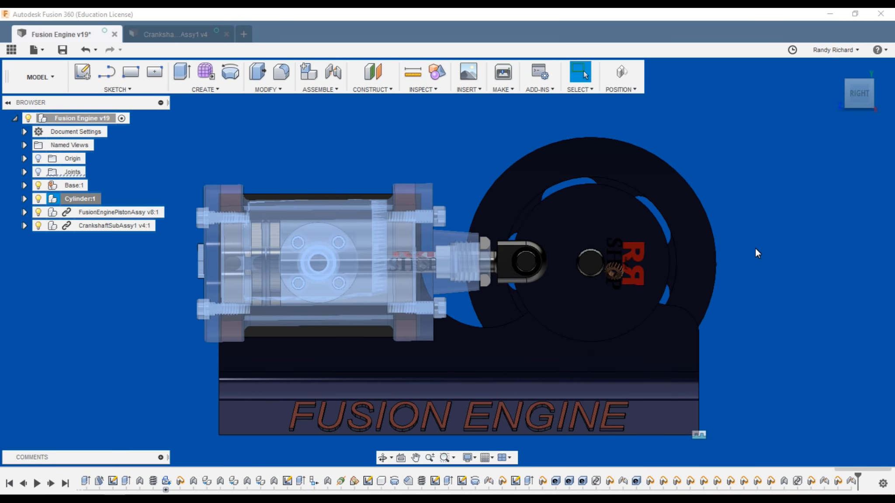
scroll(306, 159, up, 2)
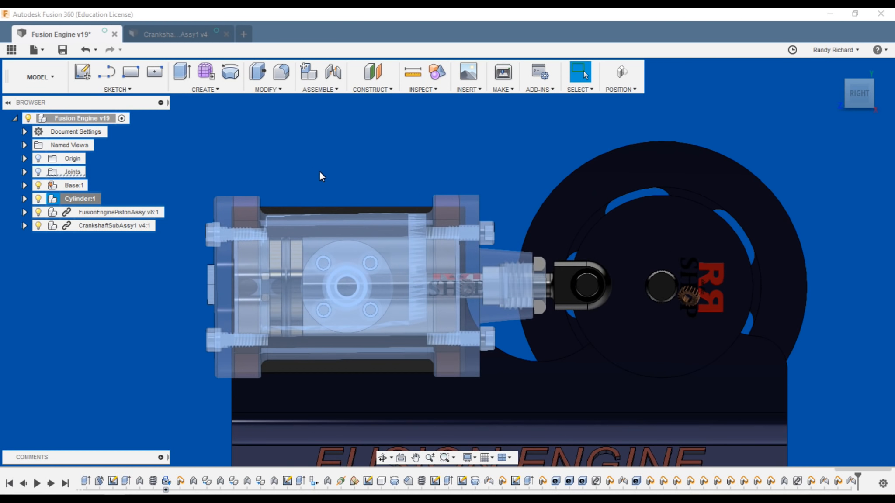
drag(851, 95, 819, 127)
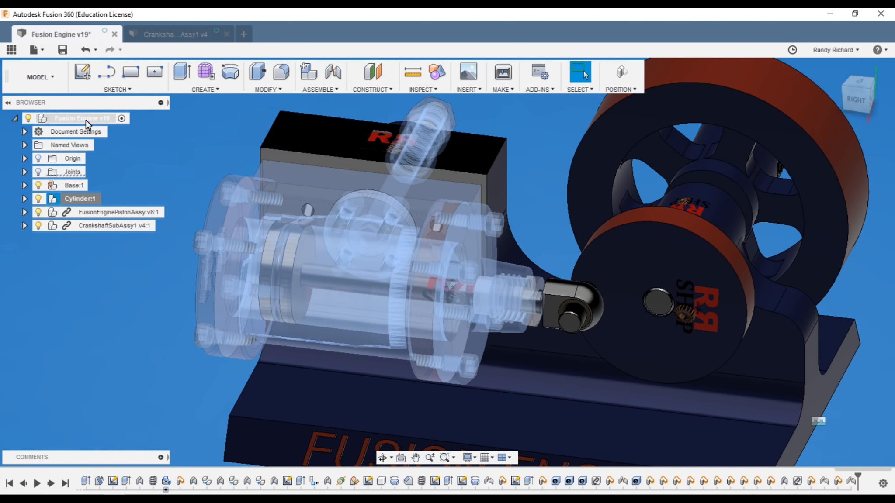
click(132, 178)
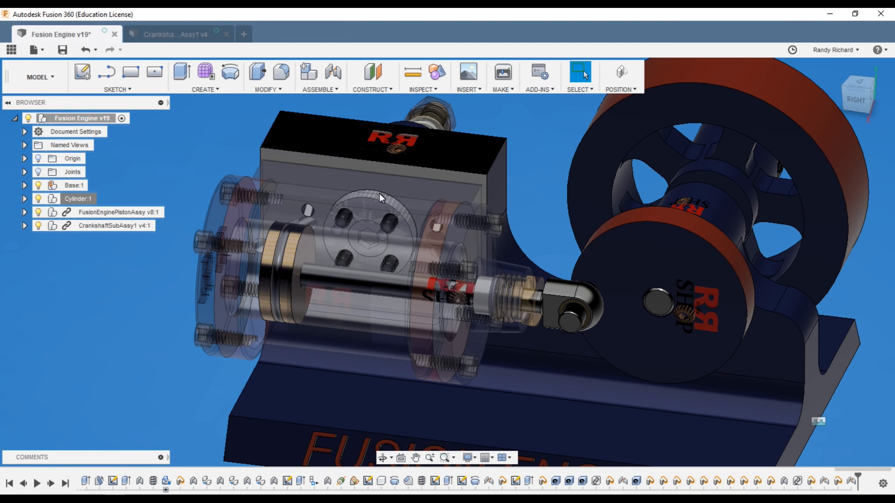
- Examine the piston, pivot plate and port passages inside the transparent cylinder from an angle and squarely from the right
scroll(626, 209, down, 3)
scroll(474, 201, up, 4)
scroll(403, 212, up, 2)
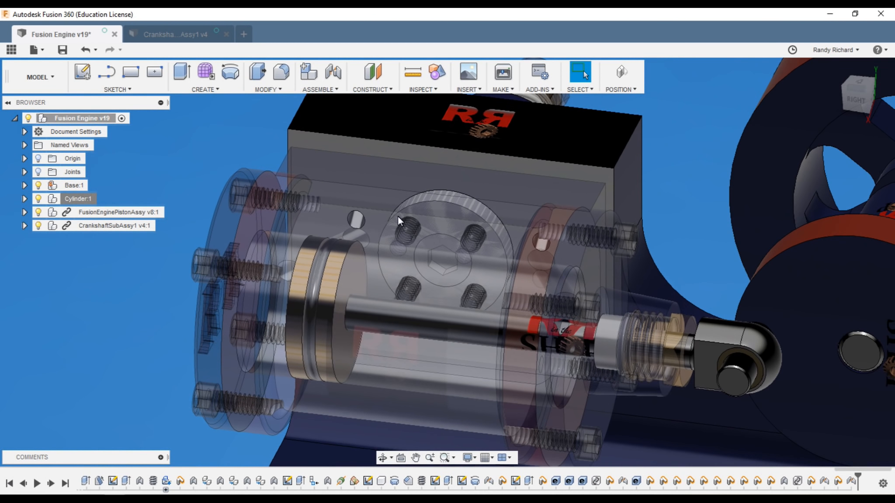
click(866, 95)
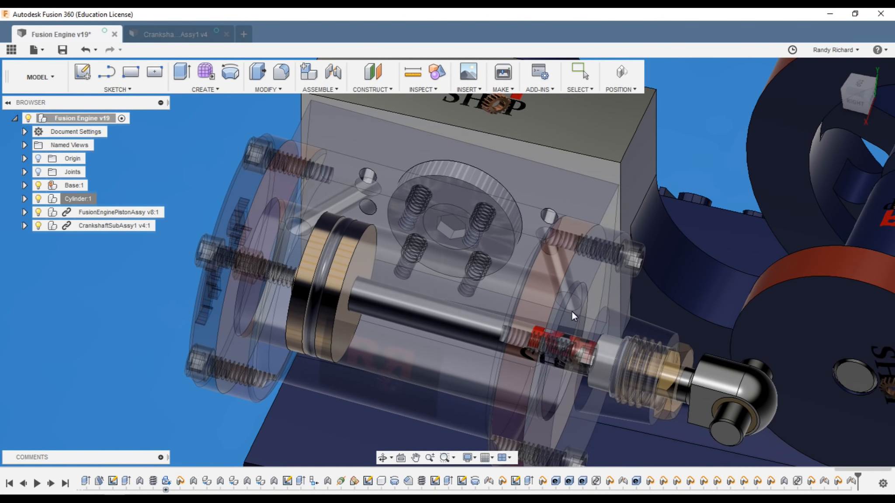
key(Escape)
scroll(484, 244, down, 3)
click(848, 102)
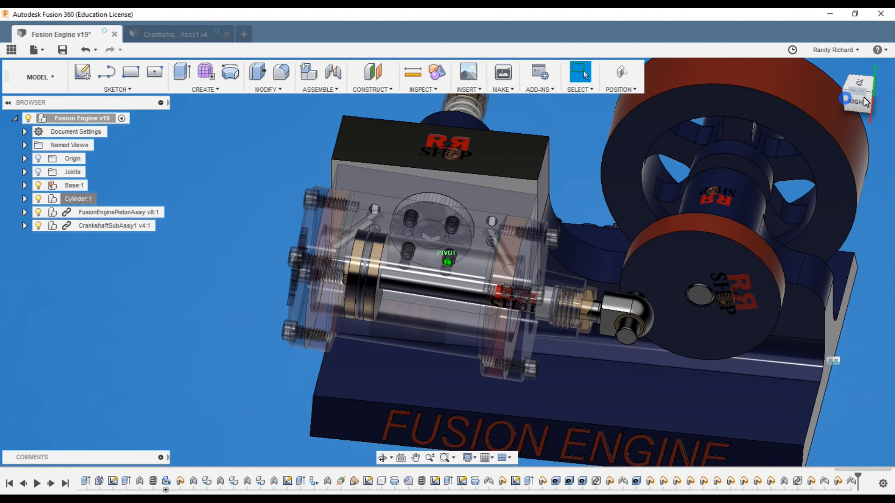
click(858, 102)
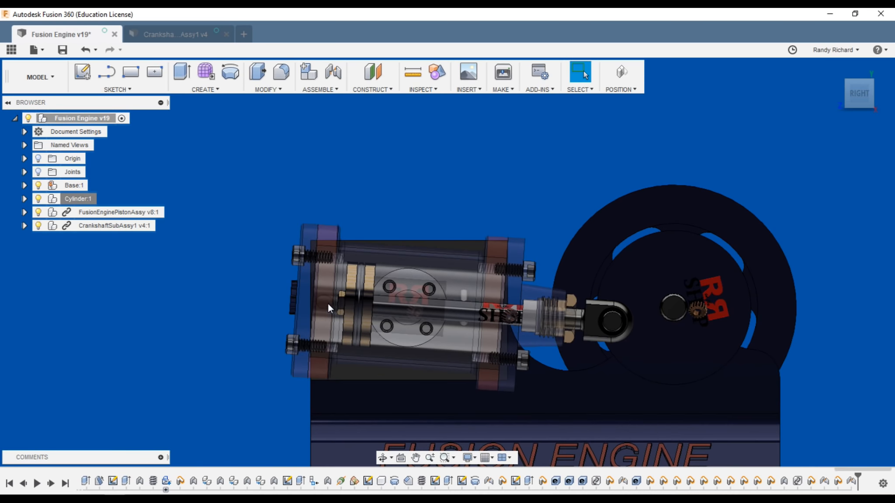
- Turn the crankweb by hand to run the piston to the outer end of the cylinder and across to the end nearest the crank
scroll(329, 306, up, 2)
drag(798, 243, 691, 302)
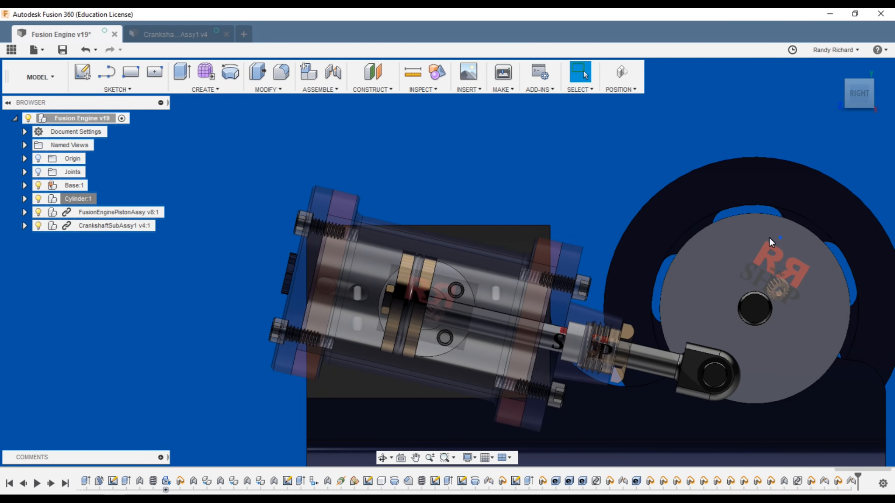
drag(713, 253, 801, 225)
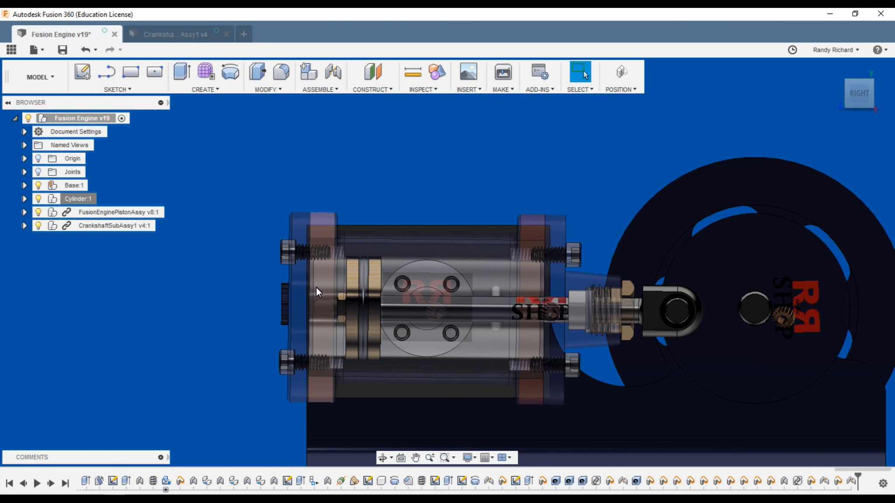
drag(816, 263, 696, 331)
- Examine the piston's clearance to the crank-side cylinder head and the ports, viewed squarely from the right, while nudging the crank around its outermost position
scroll(545, 306, up, 3)
scroll(545, 302, up, 2)
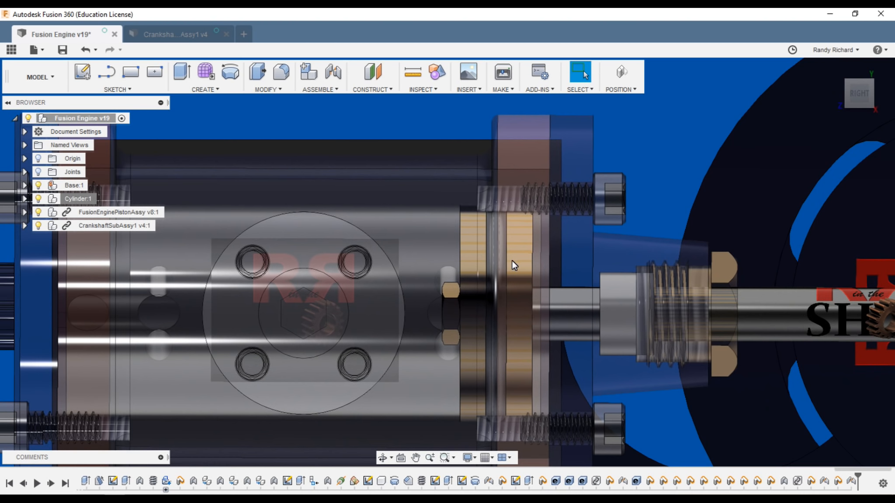
scroll(513, 261, down, 3)
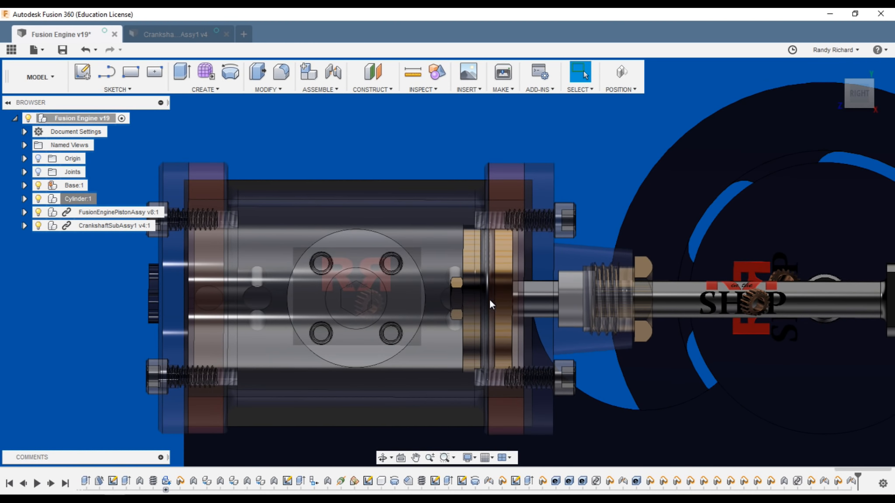
scroll(467, 284, up, 2)
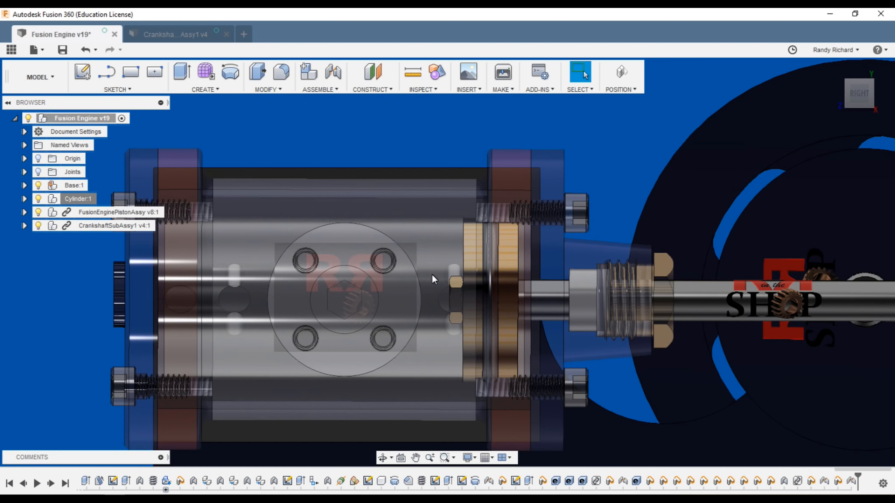
scroll(450, 292, down, 3)
scroll(427, 291, up, 3)
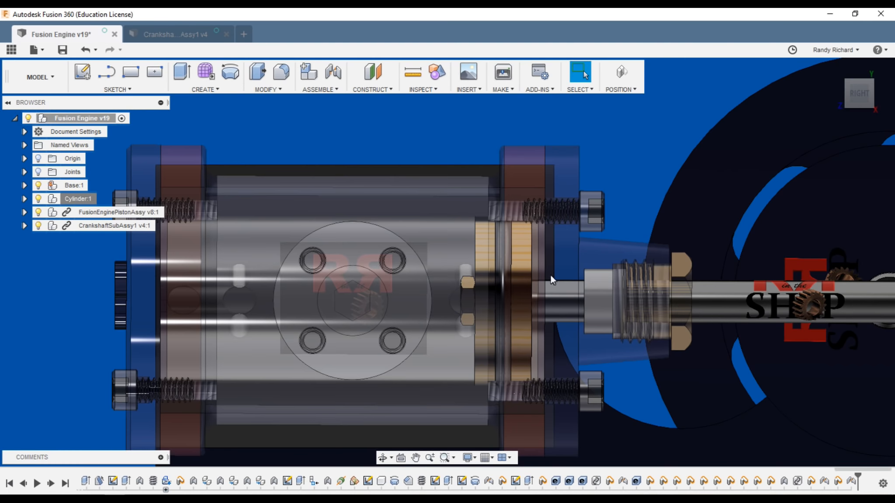
shift+middle_drag(800, 114, 768, 154)
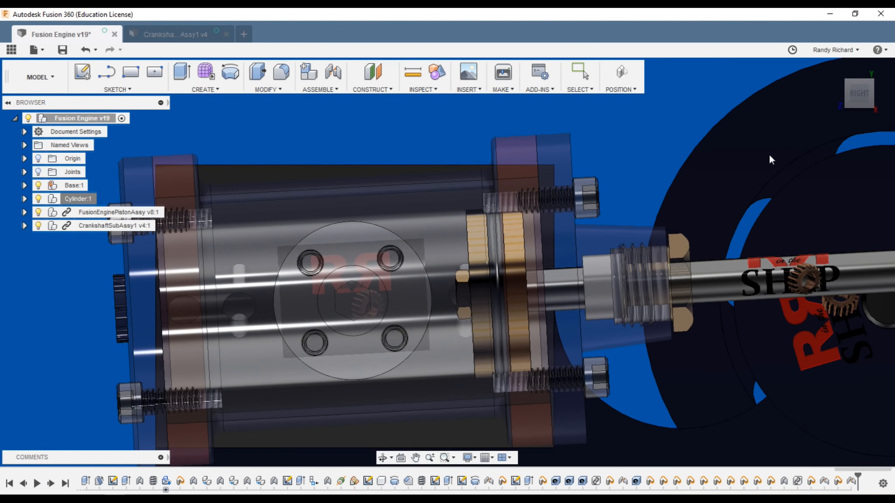
scroll(460, 236, down, 3)
scroll(460, 235, up, 4)
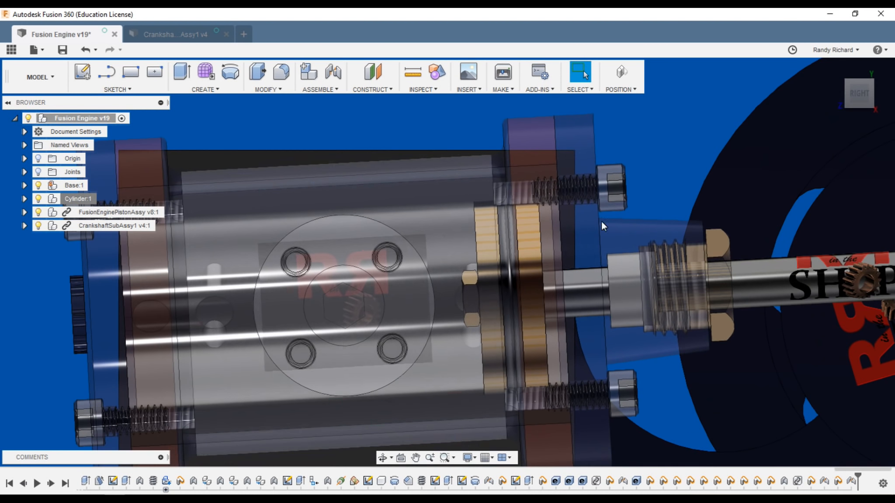
- Examine the piston at the crank end of the transparent cylinder from above and at an angle, ending with the whole engine in view
mouse_move(853, 99)
mouse_down()
mouse_move(854, 162)
mouse_move(851, 96)
mouse_up()
click(854, 94)
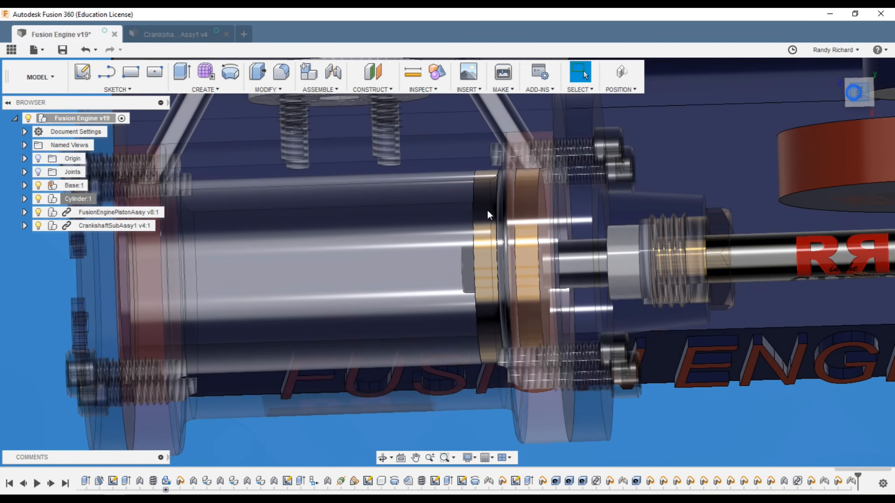
scroll(462, 240, up, 2)
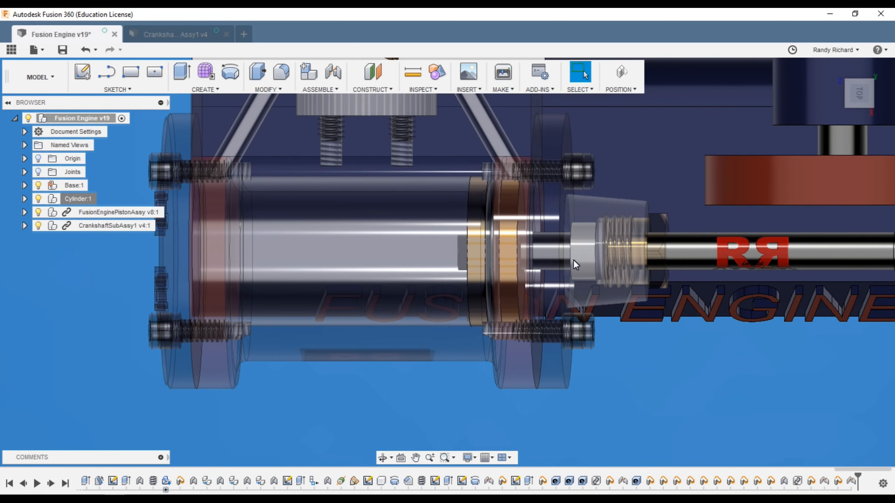
drag(828, 176, 874, 178)
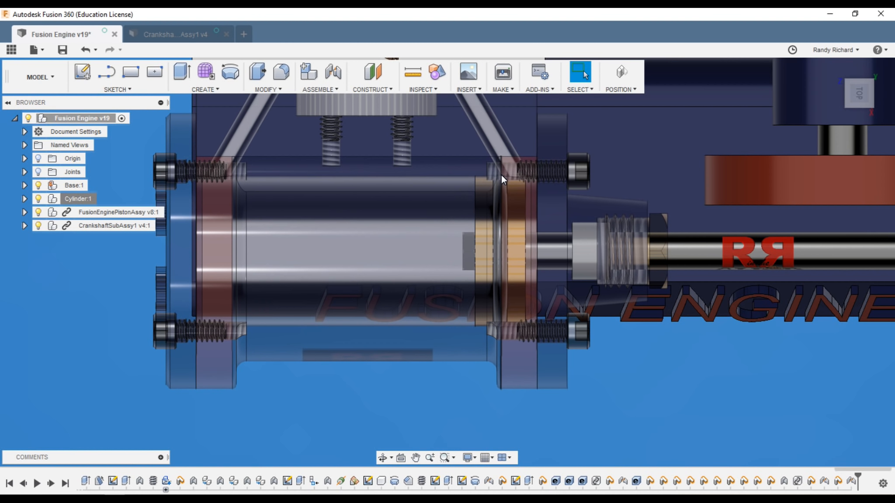
scroll(319, 239, down, 2)
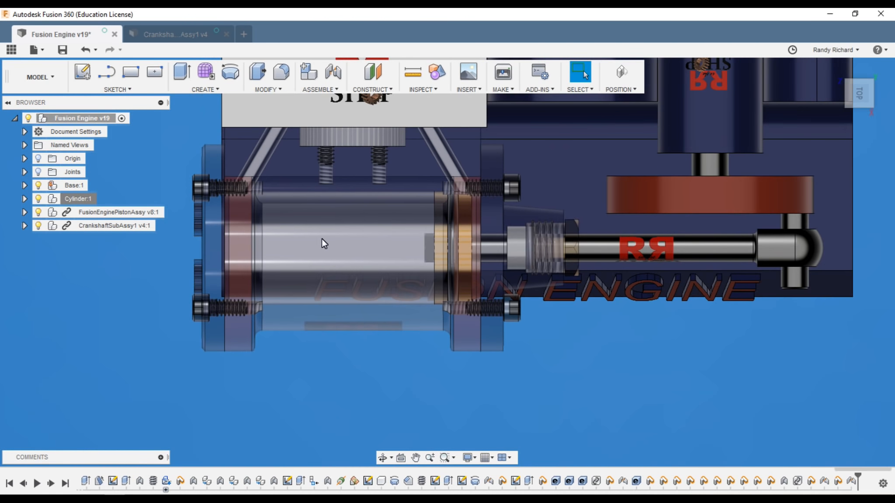
mouse_move(586, 204)
shift+middle_down()
mouse_move(645, 202)
mouse_move(792, 136)
mouse_move(860, 97)
mouse_move(843, 80)
shift+middle_up()
click(857, 103)
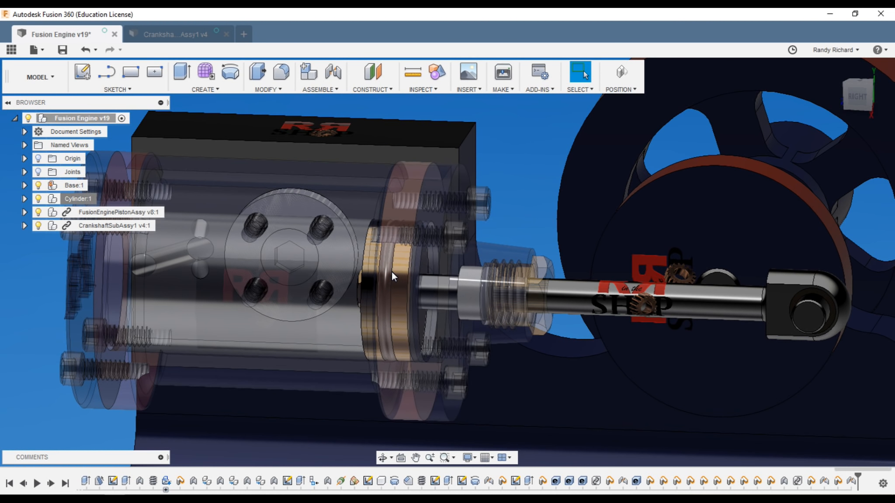
scroll(398, 240, down, 3)
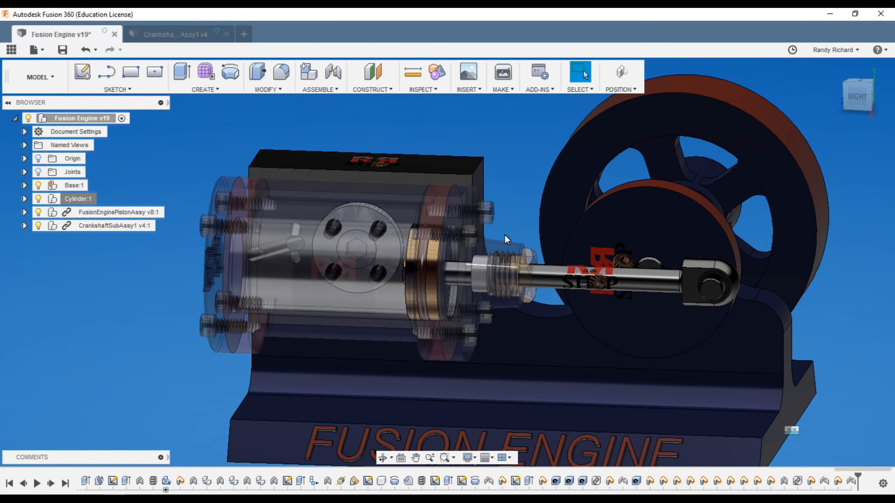
scroll(472, 243, down, 2)
drag(849, 95, 824, 99)
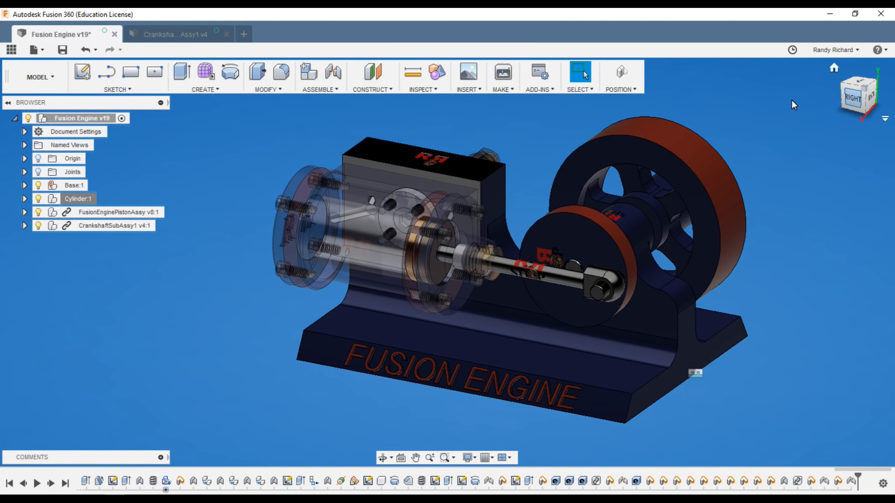
- Expand the Joints folder and rename the Cyl16 joint as CrankshaftBase
click(24, 173)
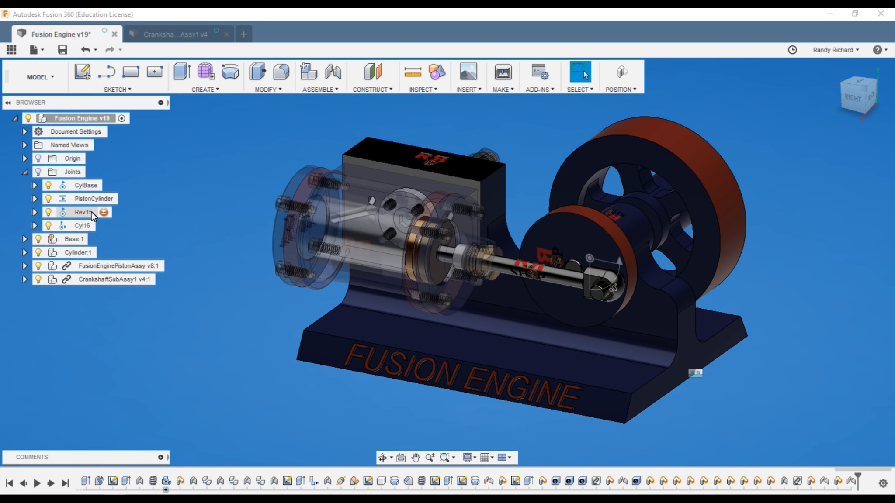
right_click(78, 229)
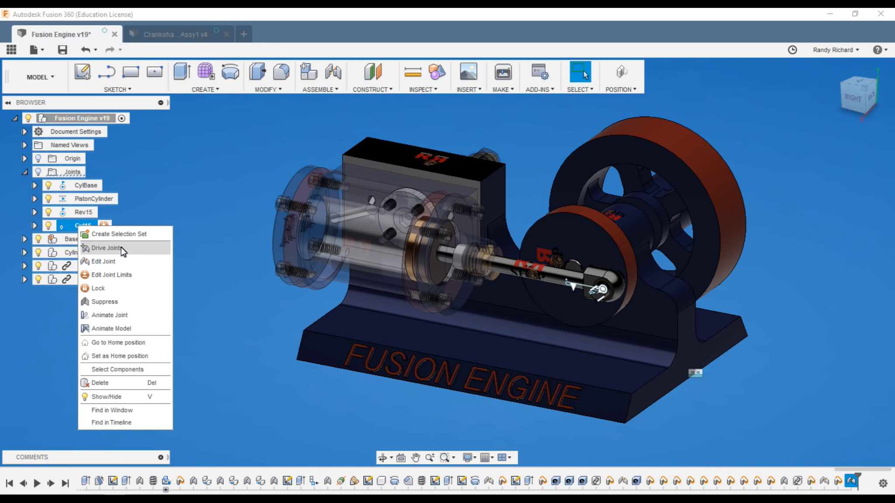
click(174, 193)
click(79, 225)
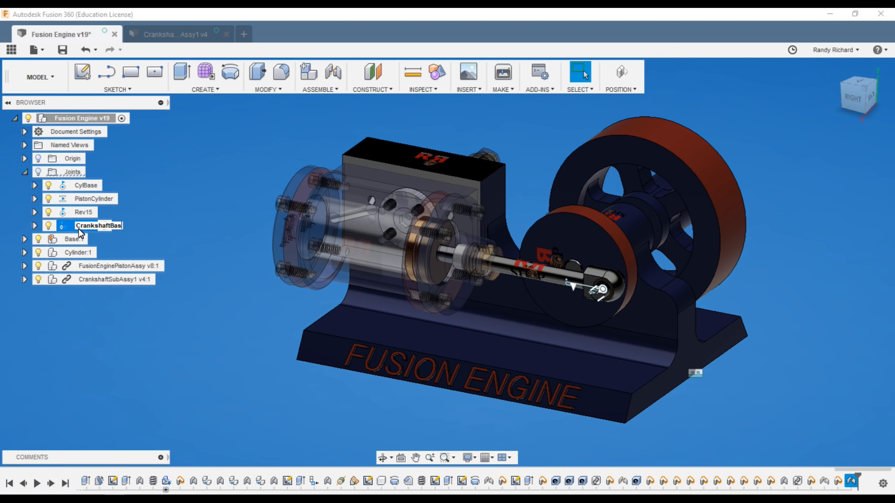
click(182, 191)
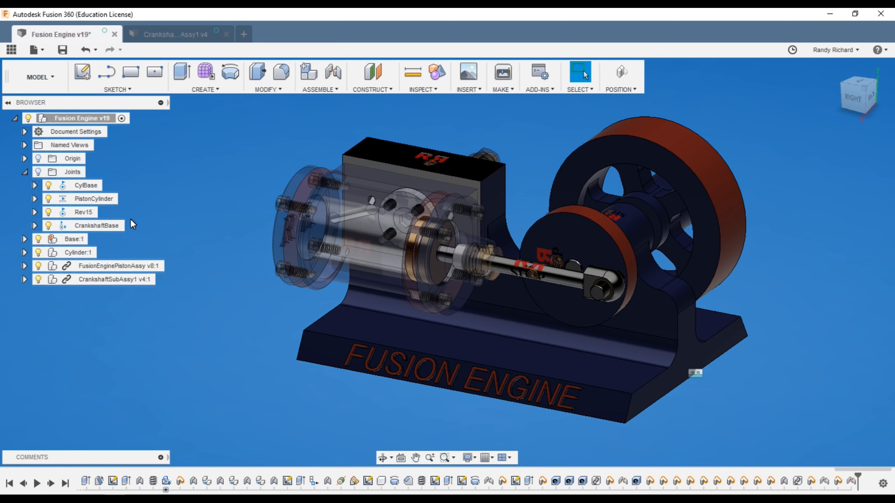
- Try to animate the model from the cylindrical joint between the piston rod end and crankpin, and end the animation
right_click(100, 226)
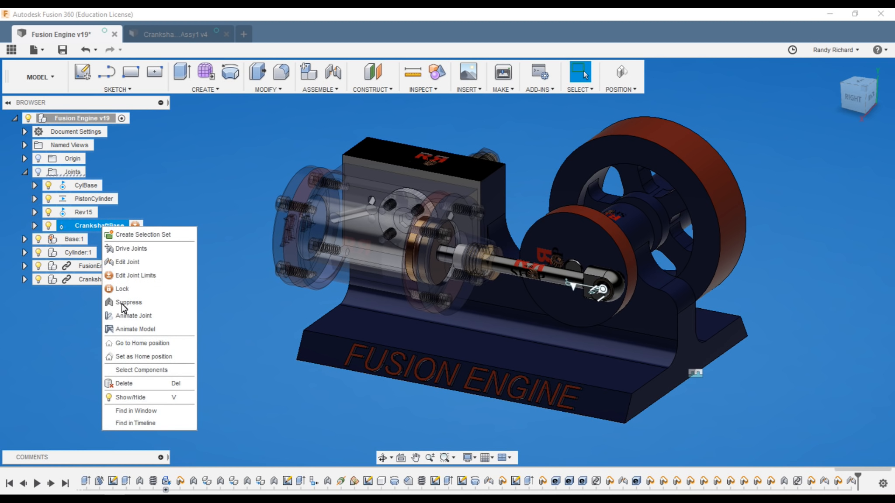
click(136, 328)
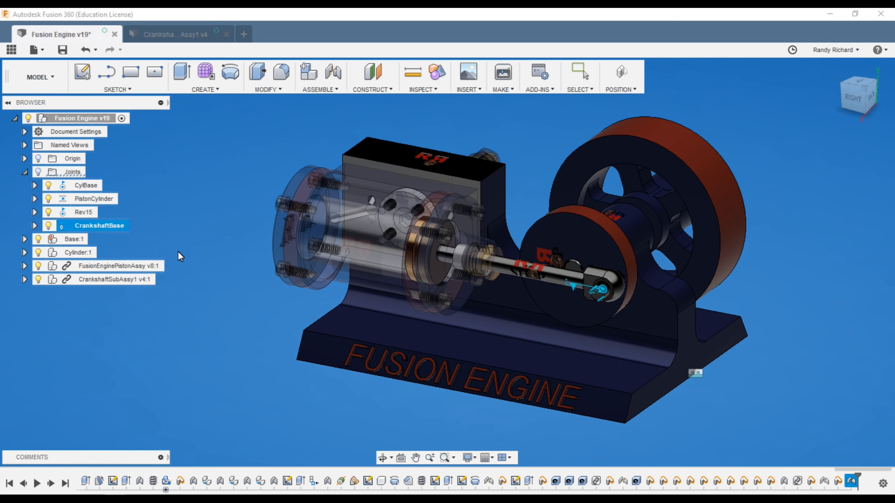
click(180, 211)
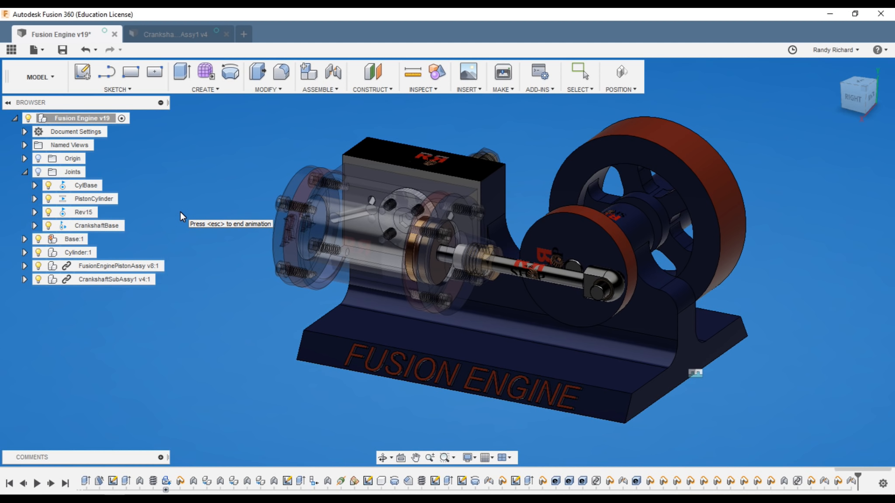
key(Escape)
- Rename the joint between crankpin and piston rod as CrankPinPistonRod and the Rev15 joint as CrankshaftBase
click(87, 226)
click(83, 227)
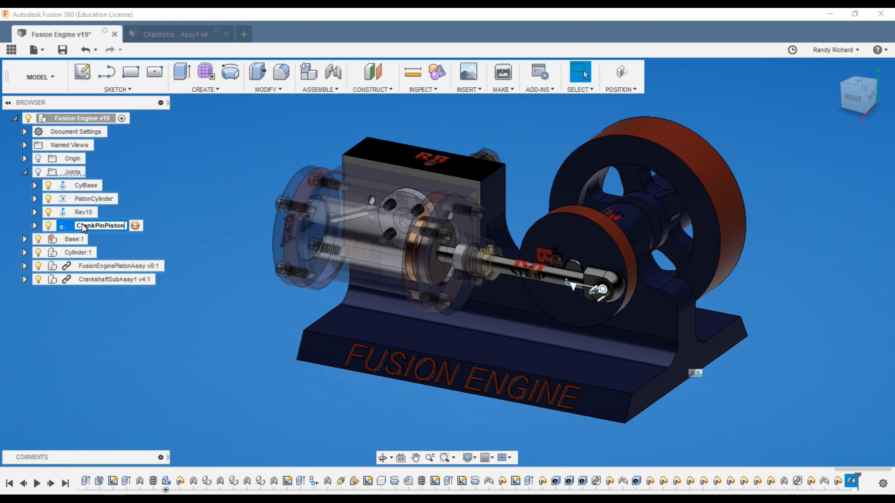
click(83, 212)
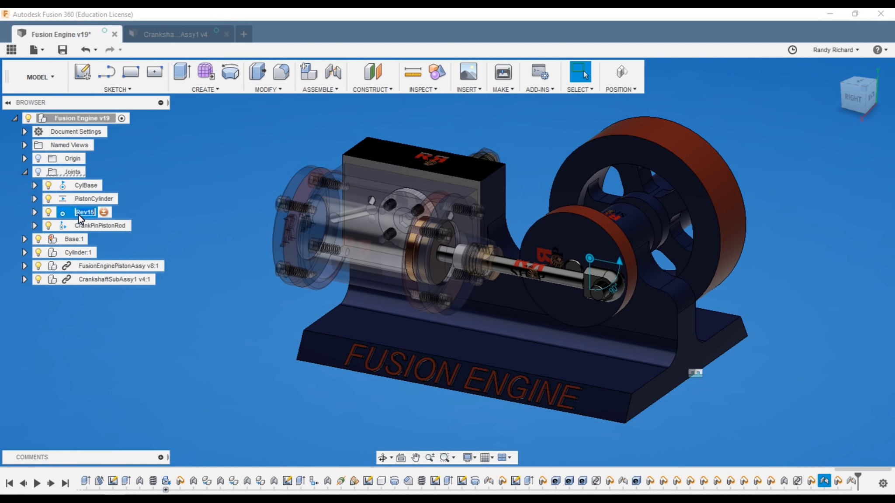
text(CrankshaftBase)
- Animate the model from the CrankshaftBase joint and examine the running engine from different angles
right_click(90, 211)
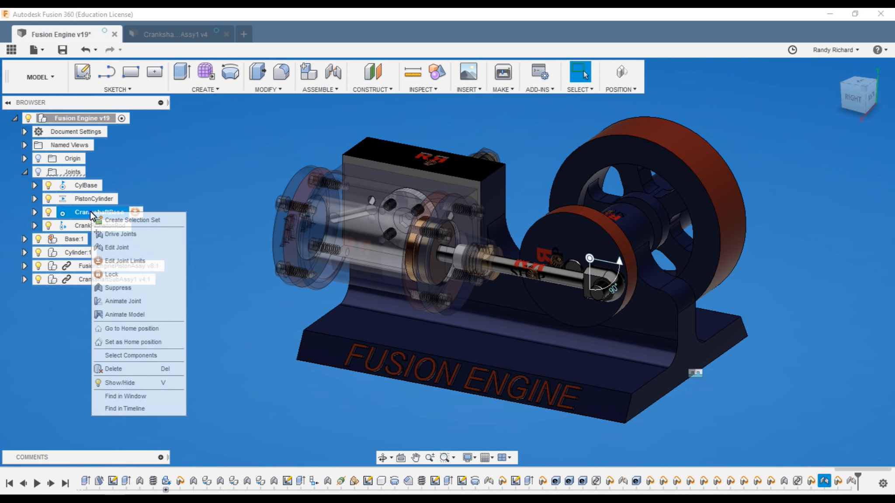
click(125, 314)
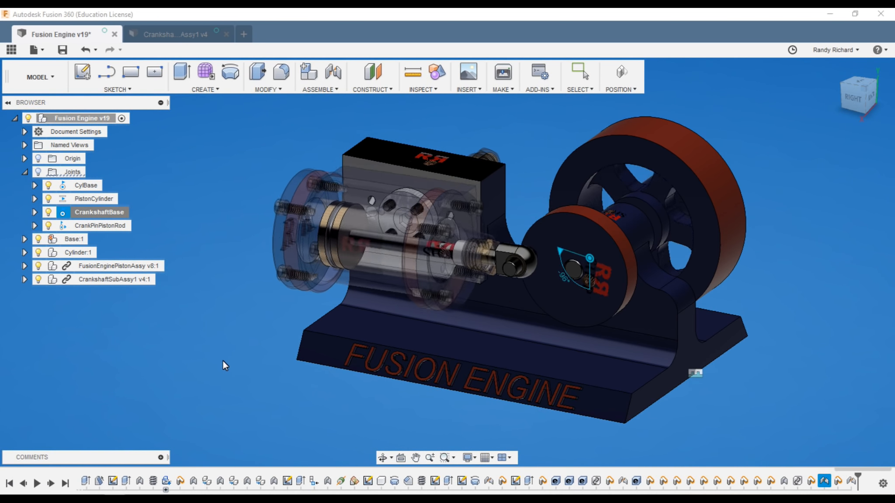
scroll(141, 385, down, 2)
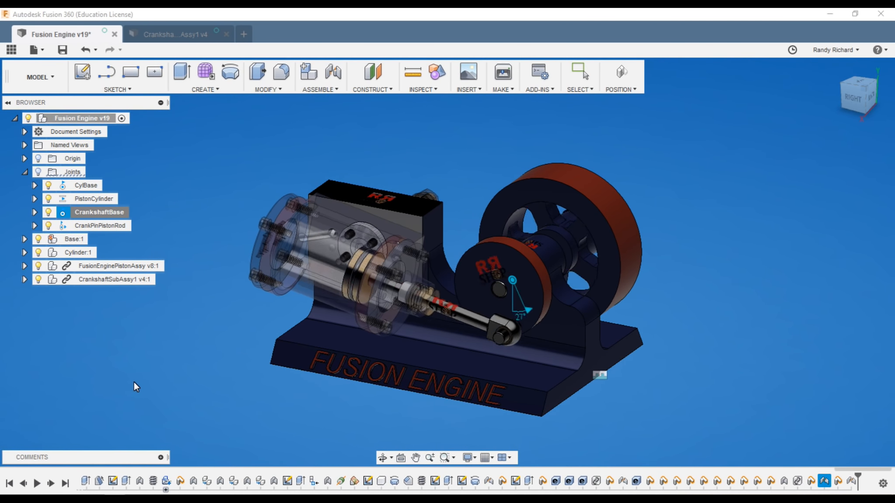
mouse_move(859, 95)
mouse_down()
mouse_move(670, 73)
mouse_move(616, 76)
mouse_move(855, 98)
mouse_up()
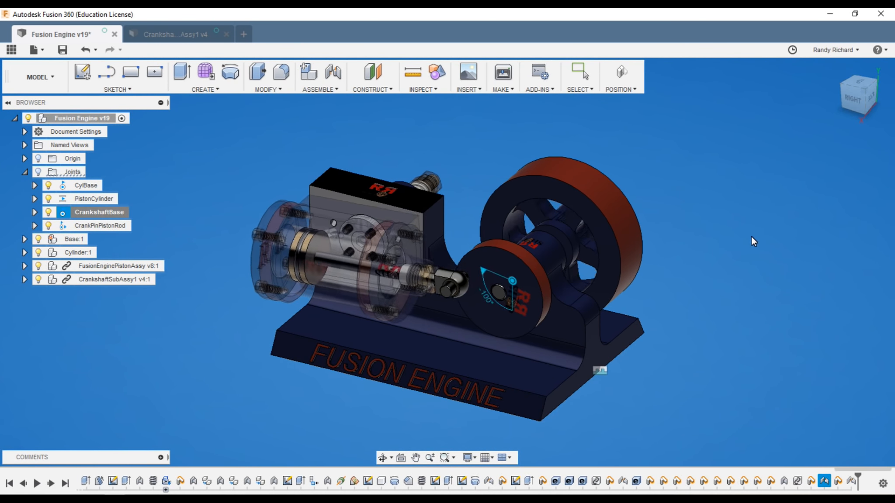
scroll(747, 240, down, 1)
scroll(747, 319, up, 1)
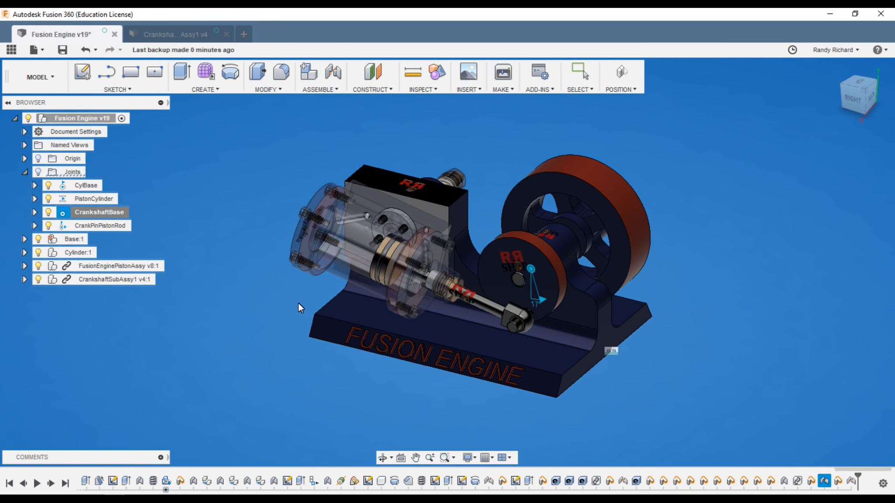
scroll(299, 304, down, 1)
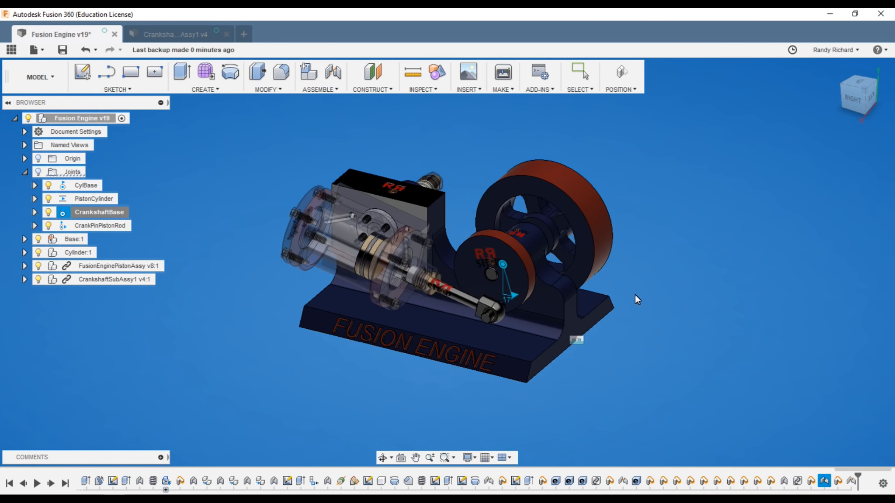
mouse_move(858, 95)
mouse_down()
mouse_move(829, 99)
mouse_move(839, 102)
mouse_up()
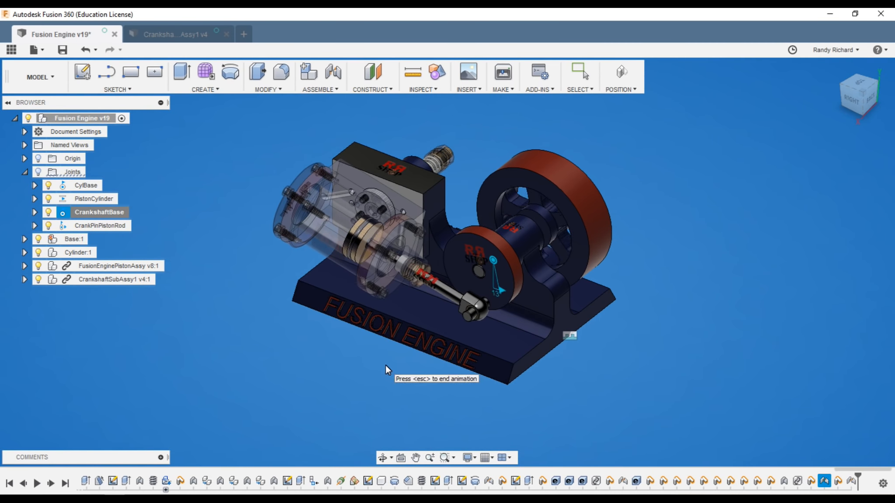
scroll(369, 365, down, 2)
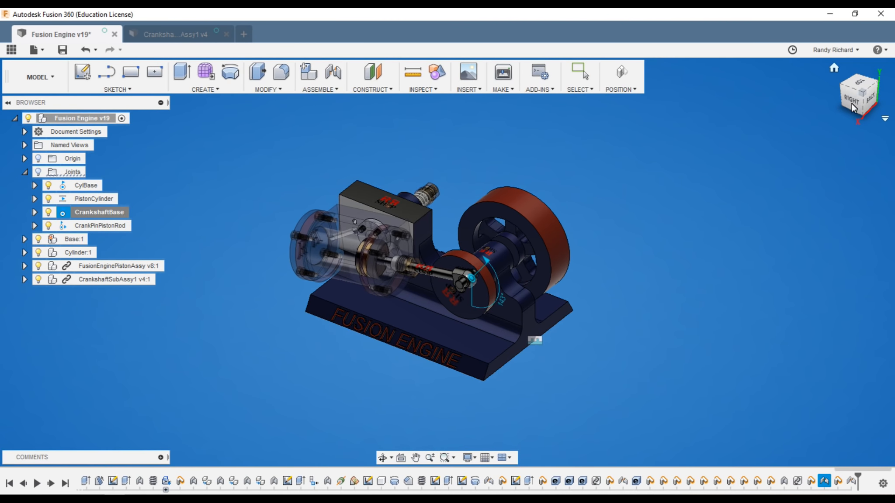
drag(848, 101, 641, 93)
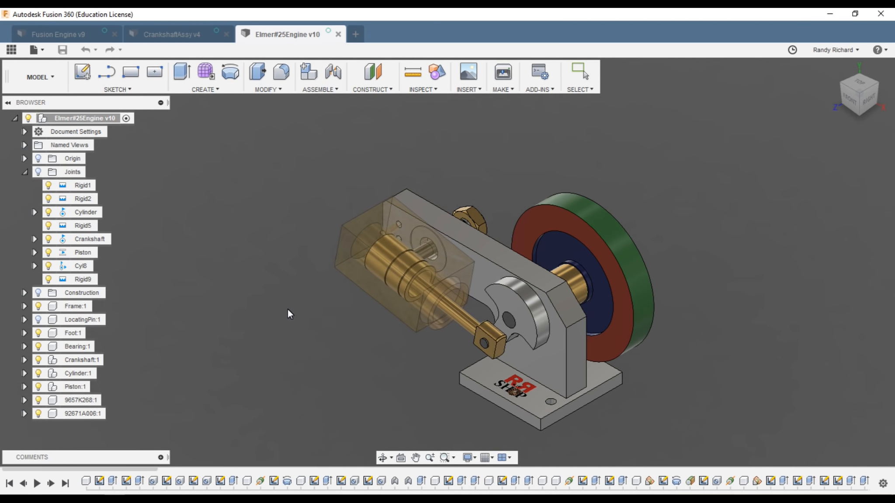
- Examine the crank, piston and oscillating cylinder of the running Elmer#25Engine v10 model
scroll(273, 322, down, 3)
scroll(334, 367, up, 2)
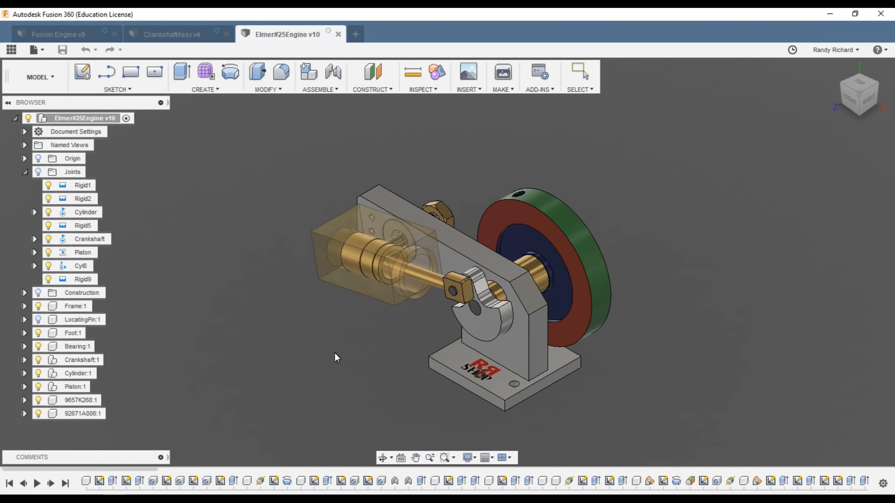
scroll(347, 345, down, 2)
scroll(349, 352, up, 2)
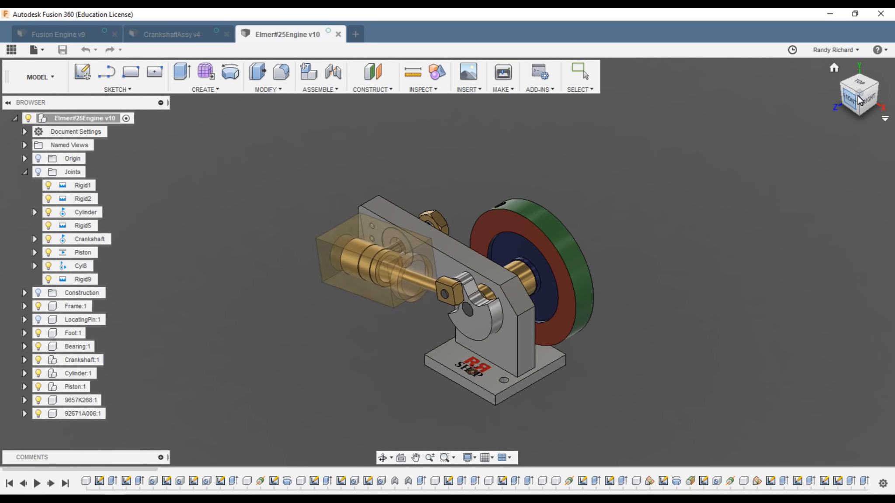
- Examine the port holes between the oscillating cylinder and frame, view the whole running engine from the front corner, and end the animation
mouse_move(859, 104)
mouse_down()
mouse_move(658, 83)
mouse_move(679, 96)
mouse_move(740, 97)
mouse_move(832, 83)
mouse_move(887, 99)
mouse_move(858, 105)
mouse_up()
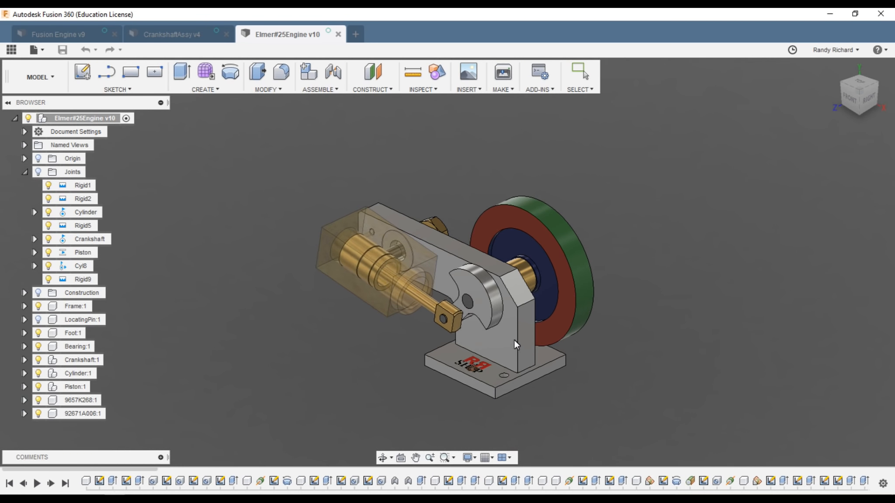
drag(855, 104, 18, 96)
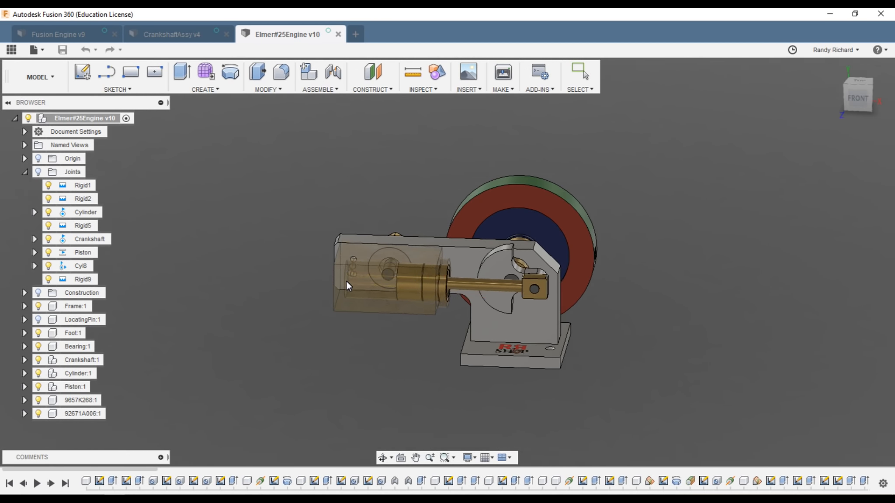
scroll(349, 281, up, 5)
scroll(365, 289, up, 1)
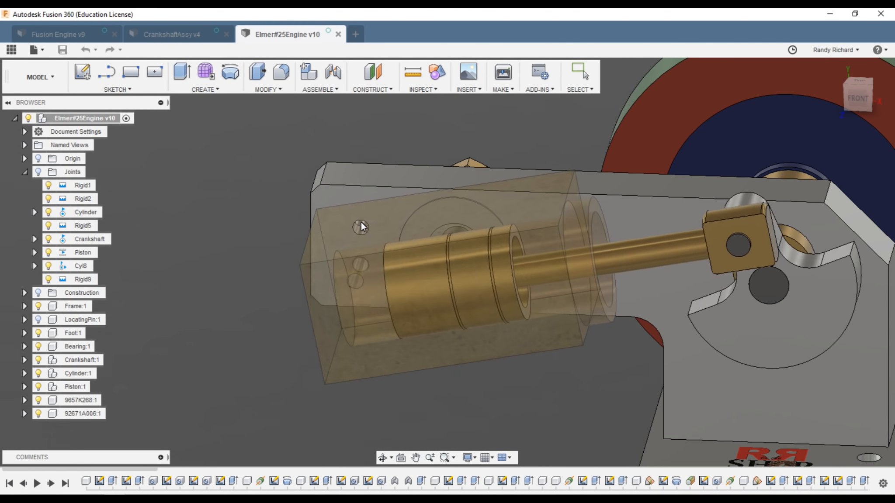
scroll(648, 296, down, 3)
scroll(550, 184, down, 2)
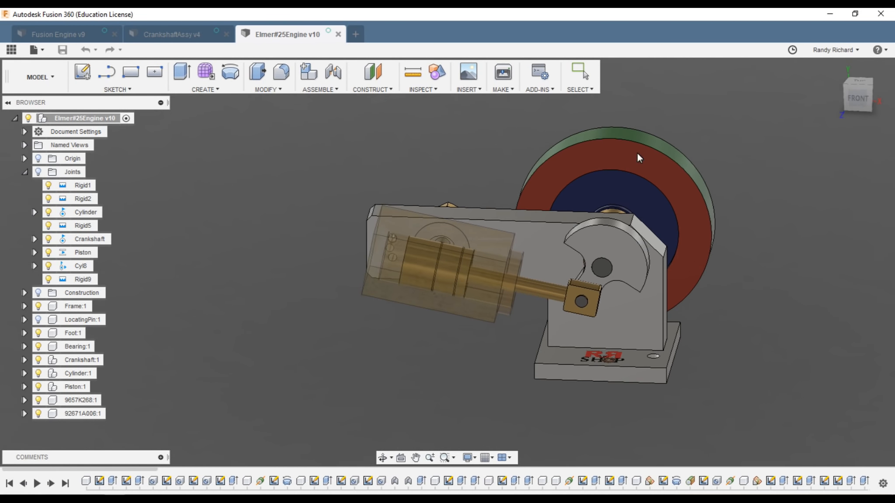
click(847, 92)
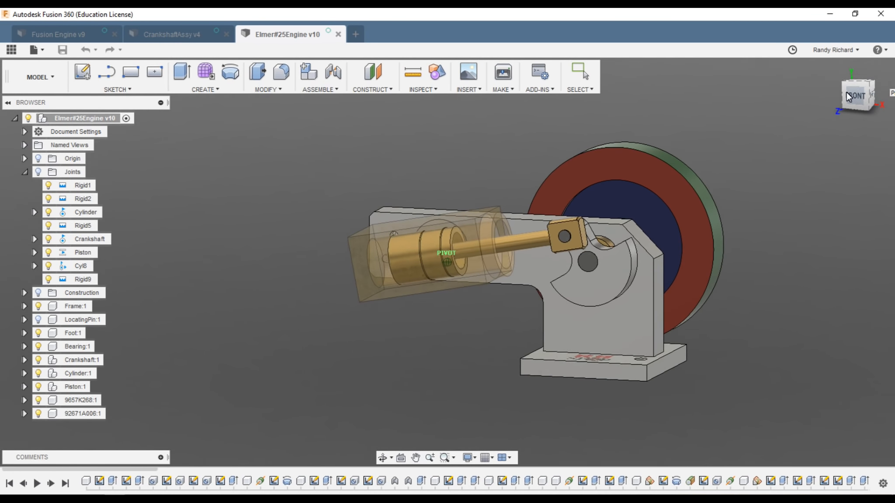
drag(825, 93, 810, 108)
scroll(265, 321, down, 3)
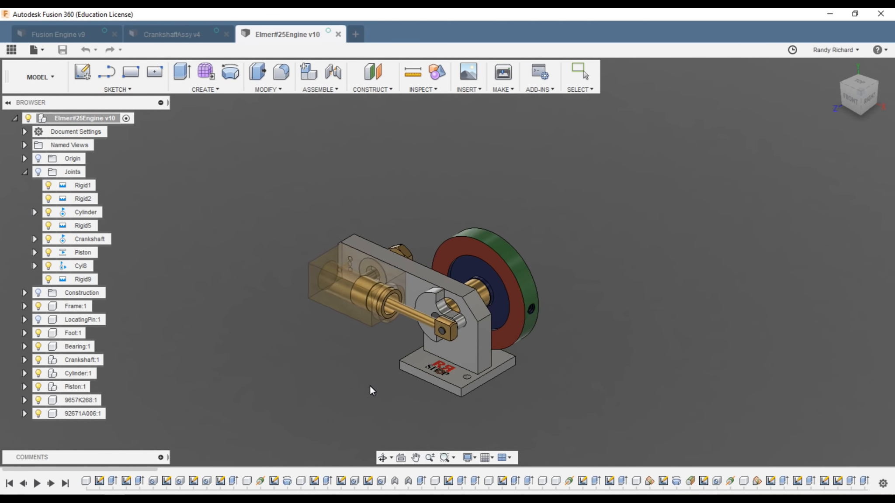
scroll(378, 397, up, 2)
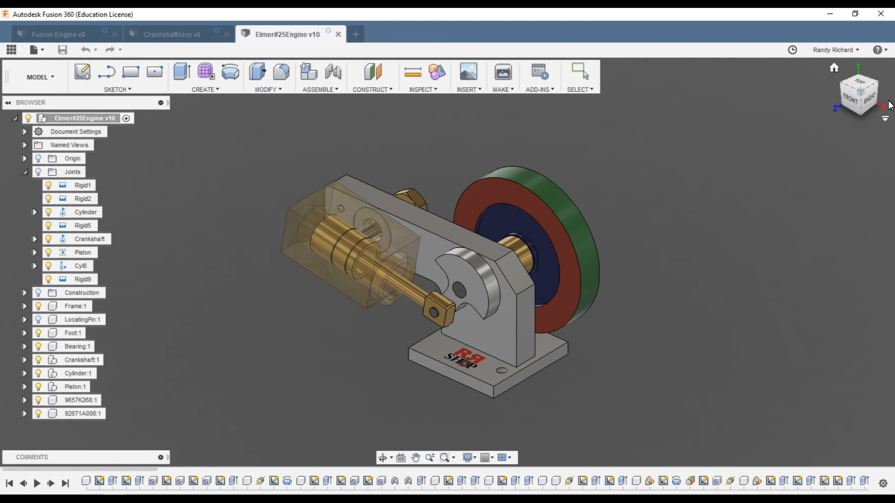
drag(871, 103, 859, 101)
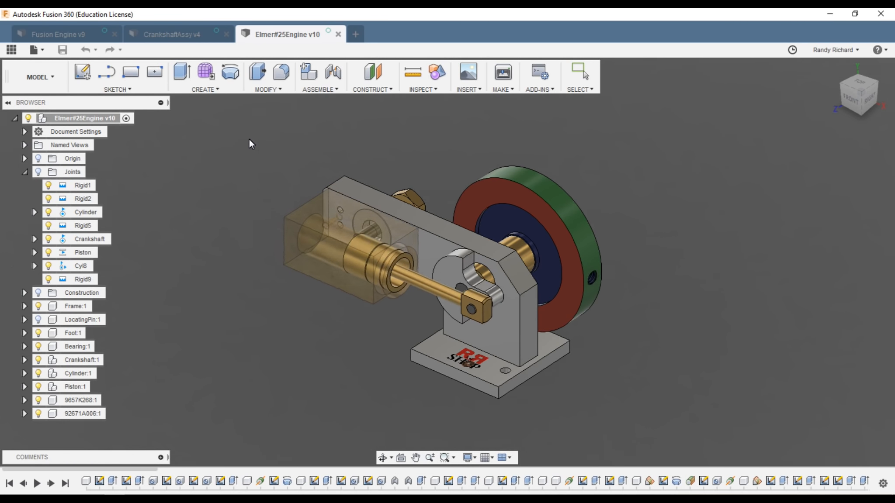
key(Escape)
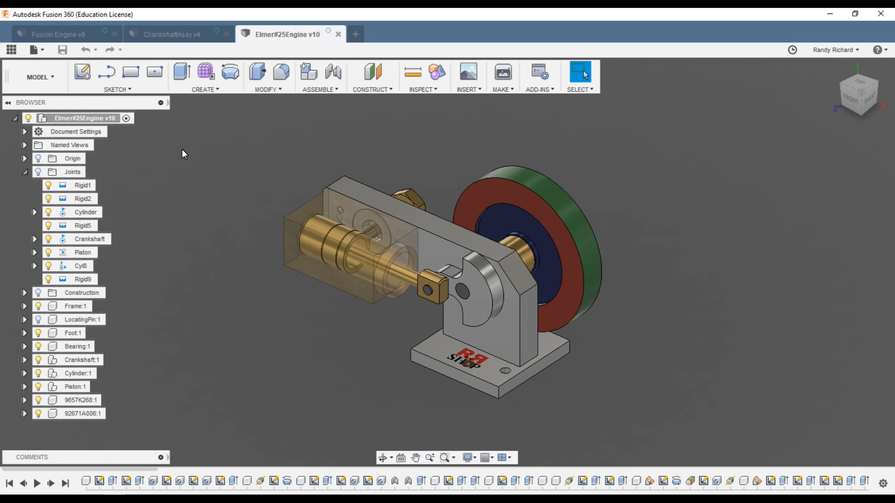